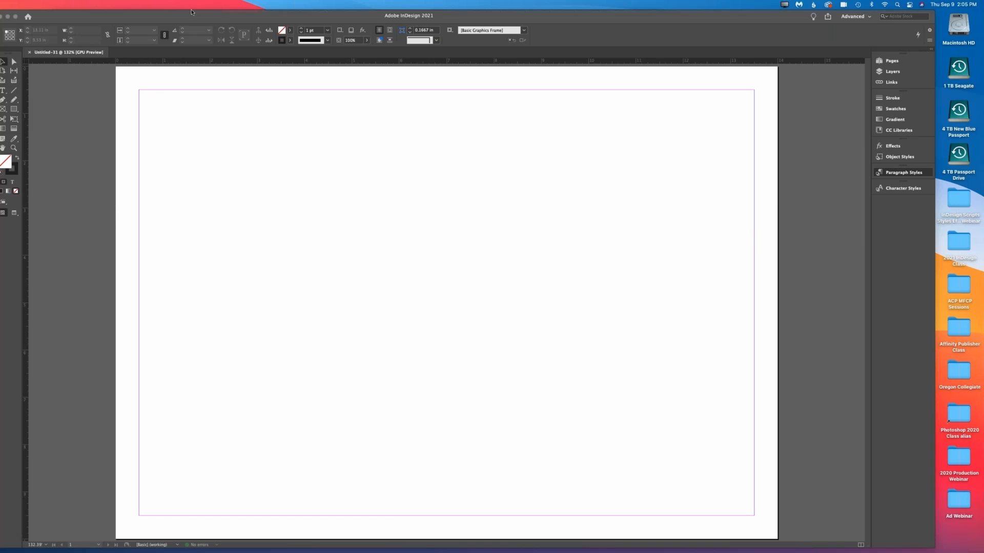
- Open the Scripts utility and move it over the middle of the page
left_click(215, 108)
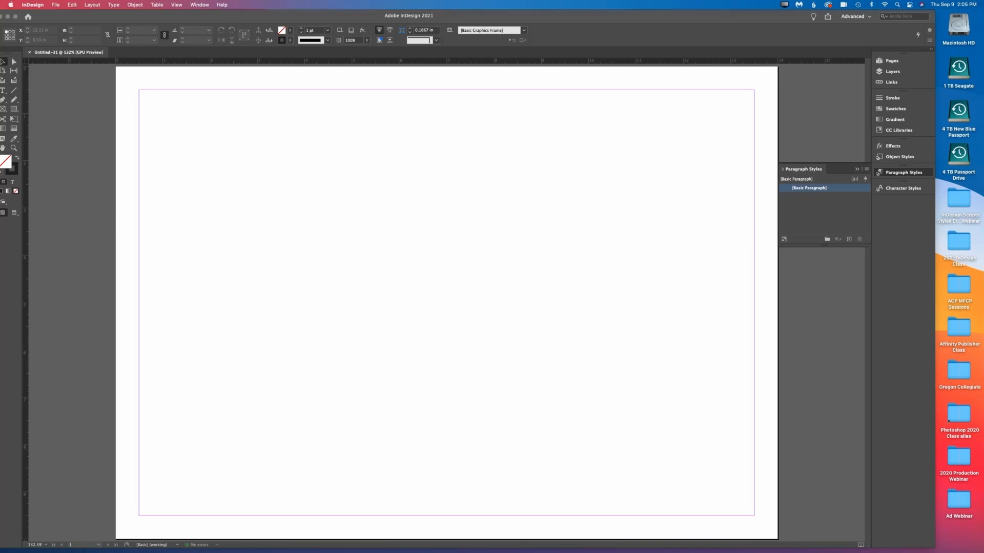
left_click(203, 6)
mouse_move(275, 241)
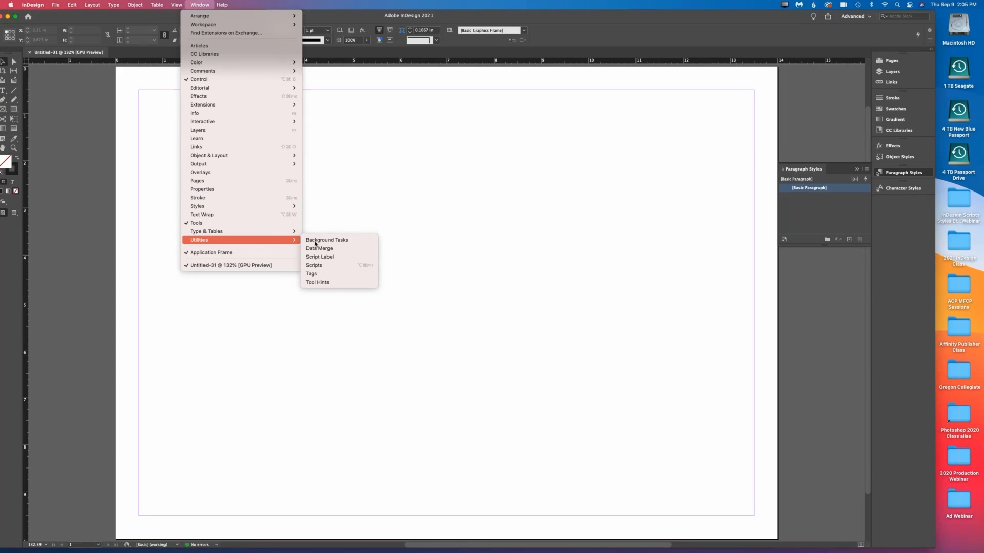
left_click(327, 265)
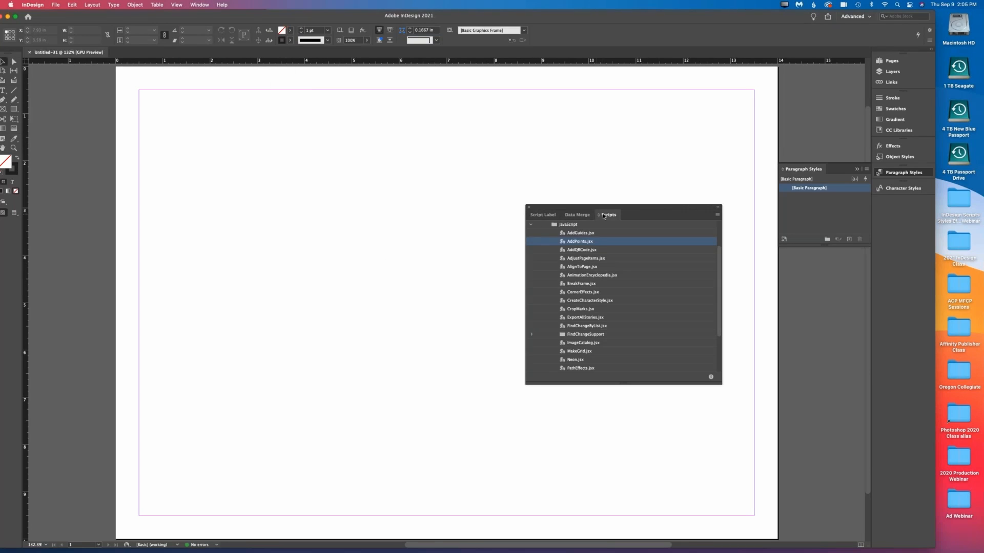
left_click_drag(588, 209, 492, 179)
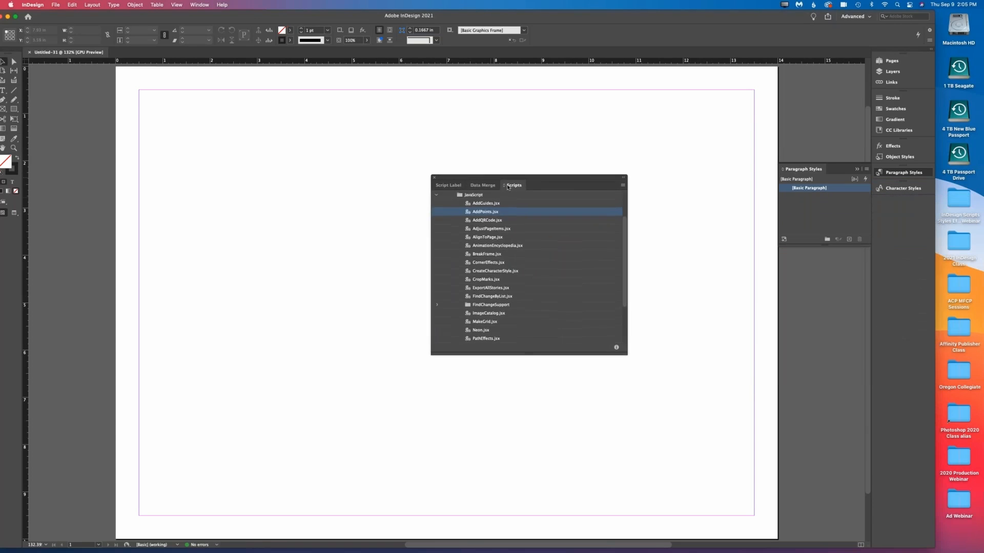
left_click_drag(578, 194, 520, 190)
- Expand the Application scripts folder and collapse its calendarWizard subfolder
left_click(436, 194)
left_click(436, 195)
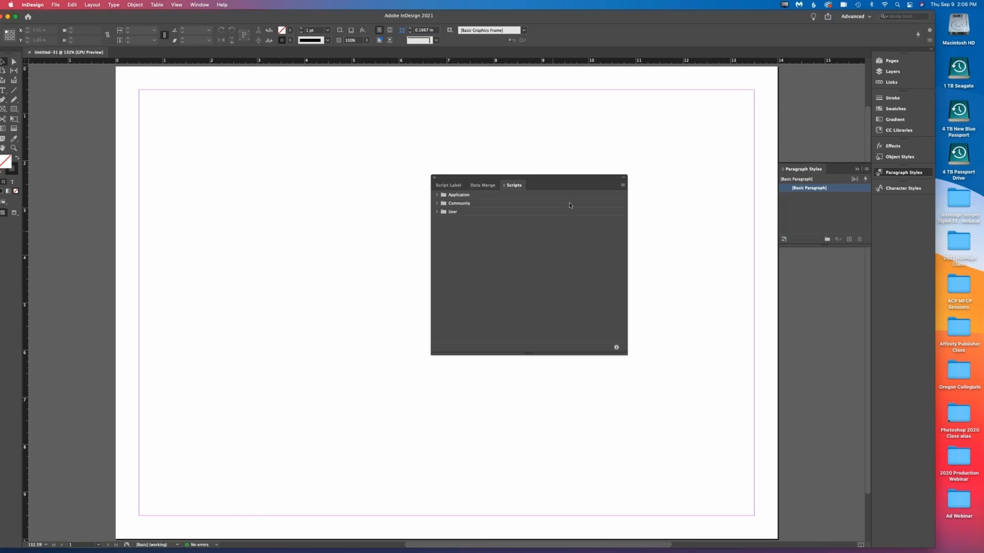
left_click(438, 196)
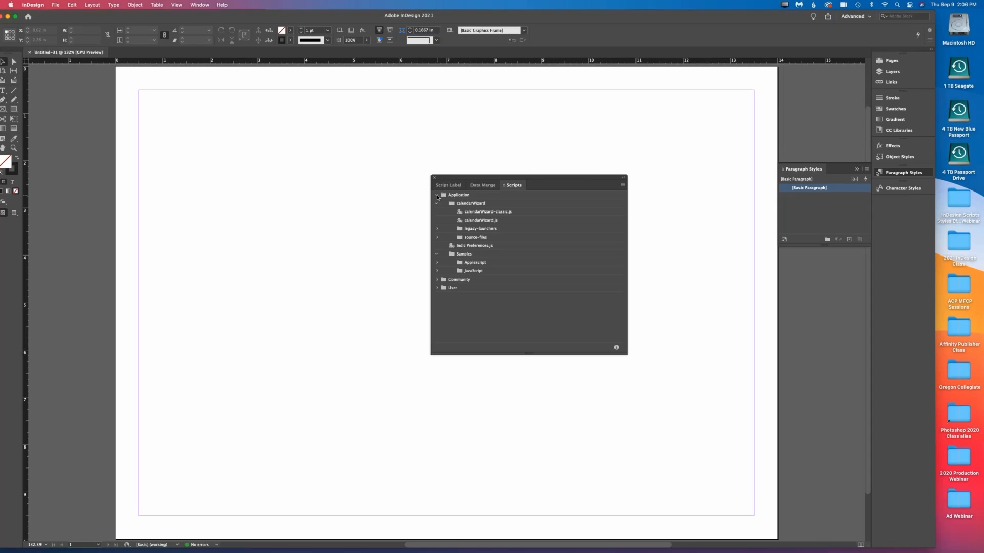
left_click(437, 203)
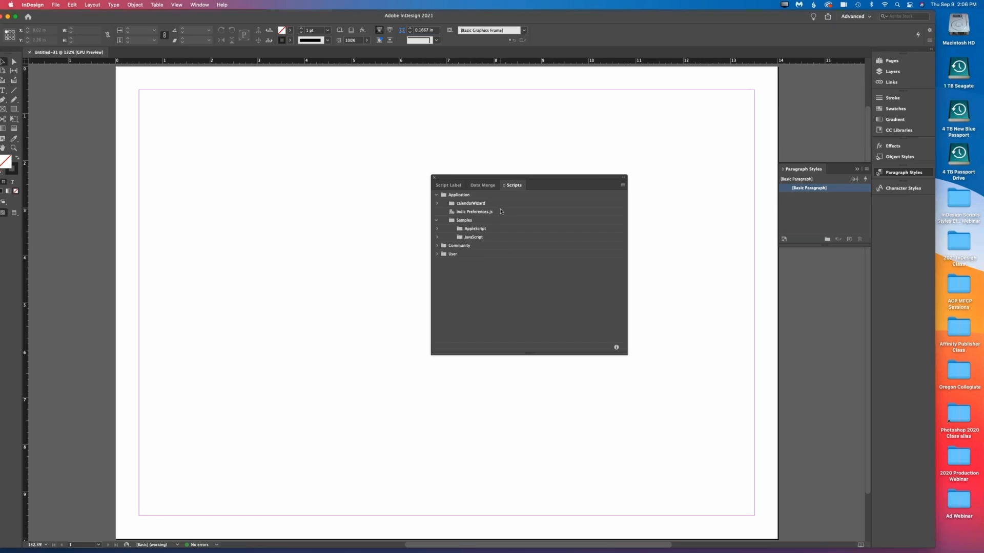
- Expand the JavaScript sample scripts, enlarging the scripts list to fit them all and moving it over the page's right edge
left_click(437, 220)
left_click(438, 221)
left_click(437, 238)
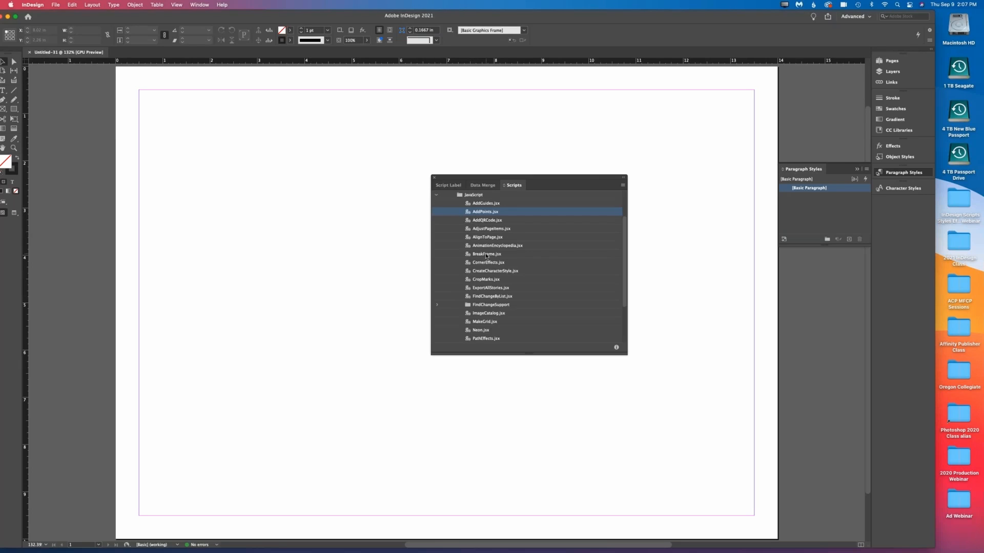
left_click(436, 195)
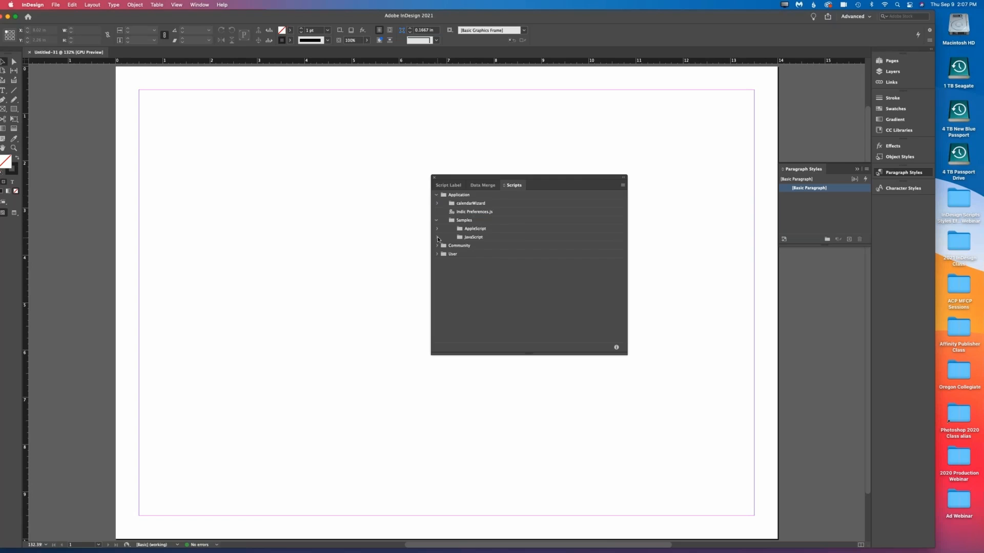
left_click(437, 237)
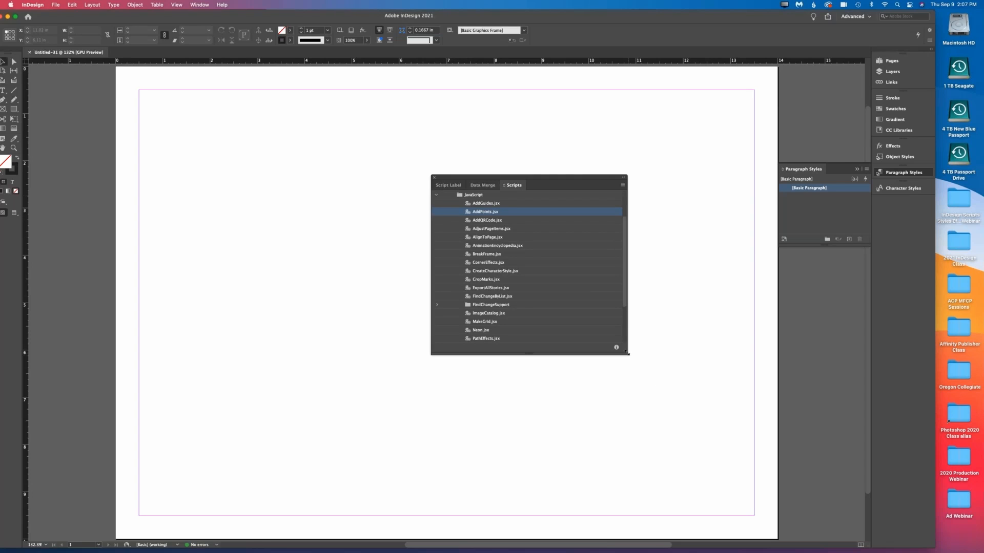
left_click_drag(628, 354, 648, 449)
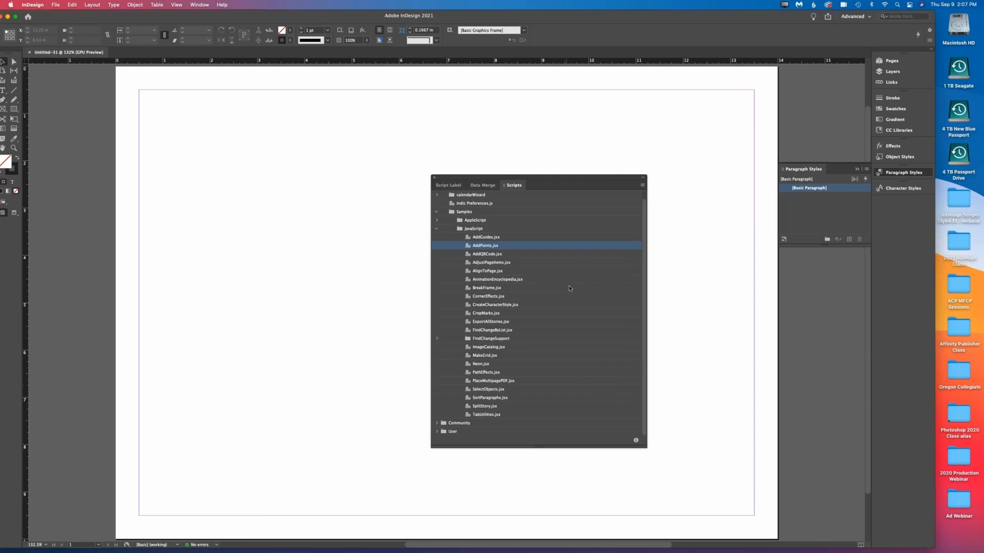
left_click_drag(566, 177, 748, 148)
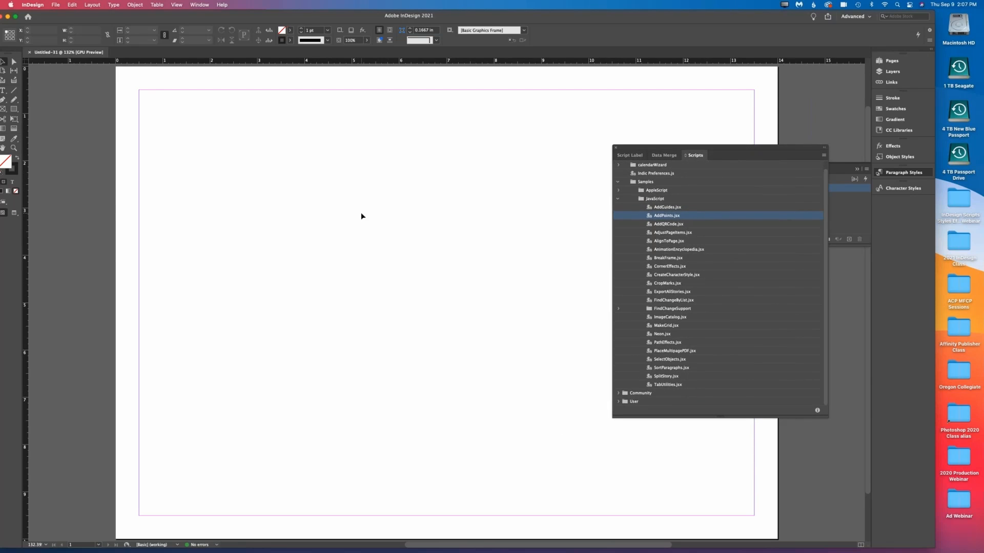
- Place the JPEG portrait from the Photos folder on the page at about X 4.04 in, Y 1.73 in
key("super+d")
left_click(292, 96)
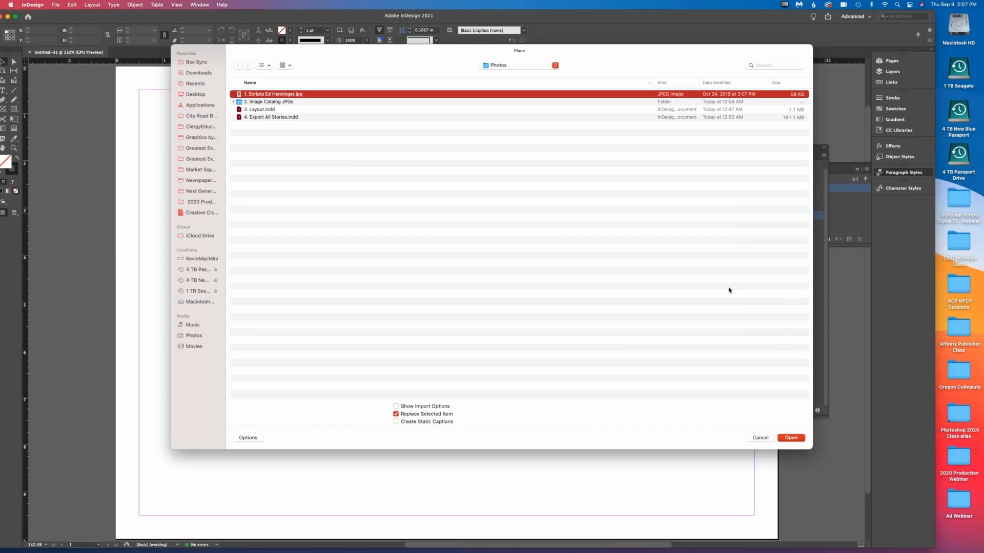
left_click(794, 440)
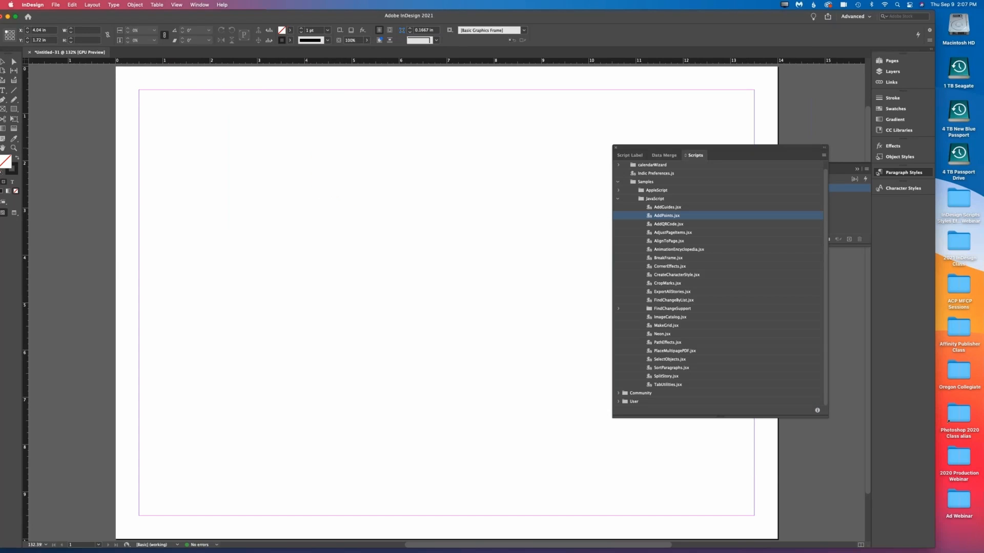
left_click(306, 148)
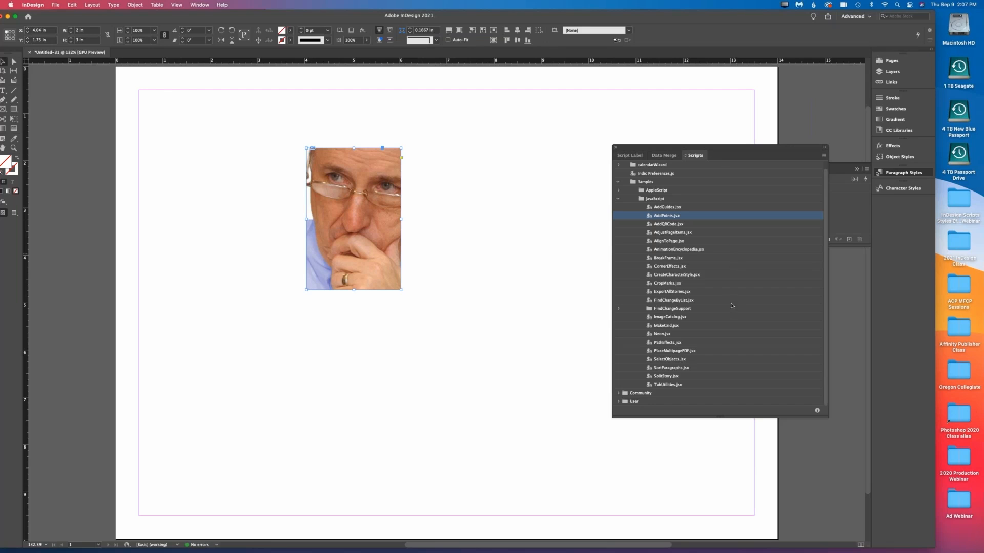
- Run the AddGuides script on the portrait for top, left, bottom and right, excluding the horizontal and vertical centers
left_click(638, 209)
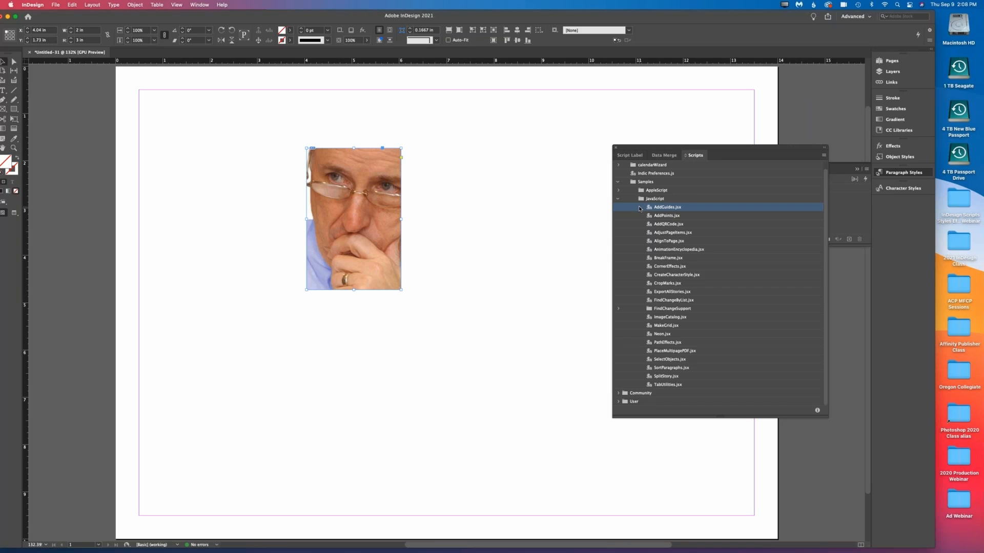
double_click(640, 208)
left_click_drag(538, 189, 602, 176)
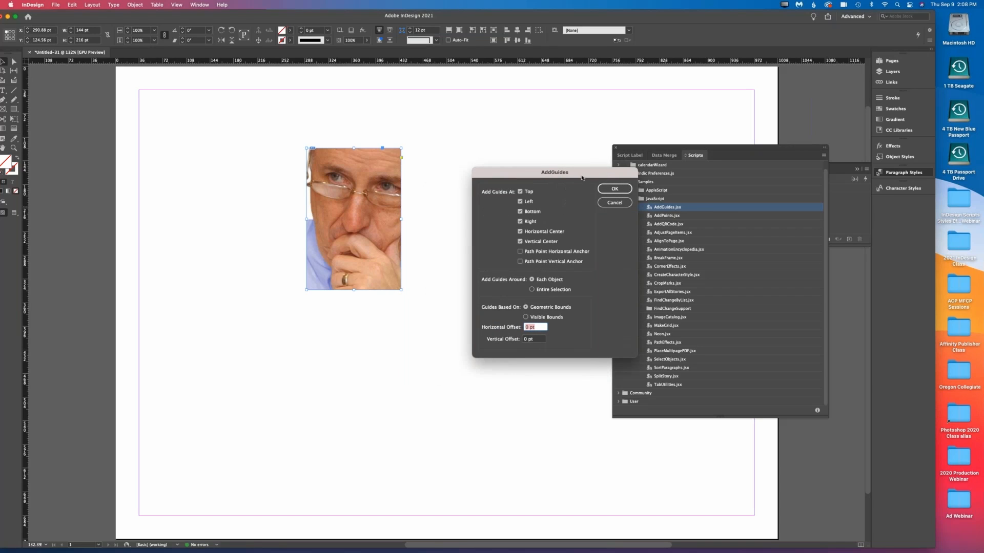
left_click(520, 231)
left_click(520, 242)
left_click(615, 189)
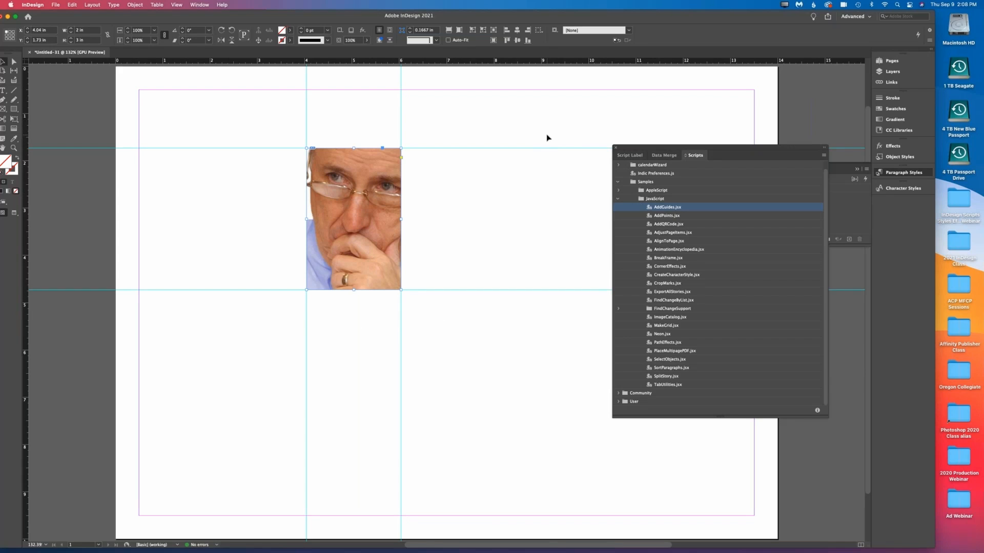
- Undo the guides added along the portrait's four edges and deselect the portrait
key("super+z")
key("super+z")
key("super+z")
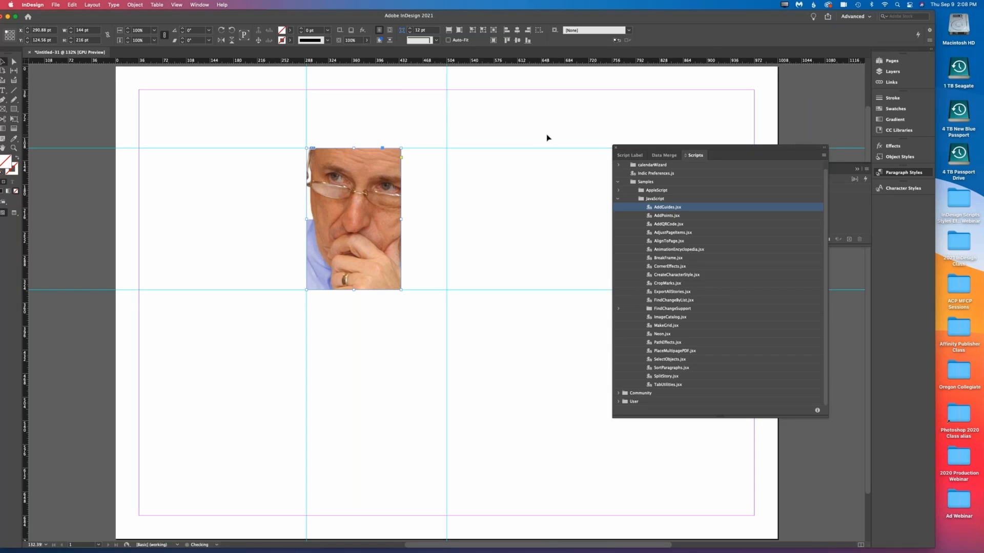
key("super+z")
key("super+z")
key("super+z")
key("super+z")
key("super+z")
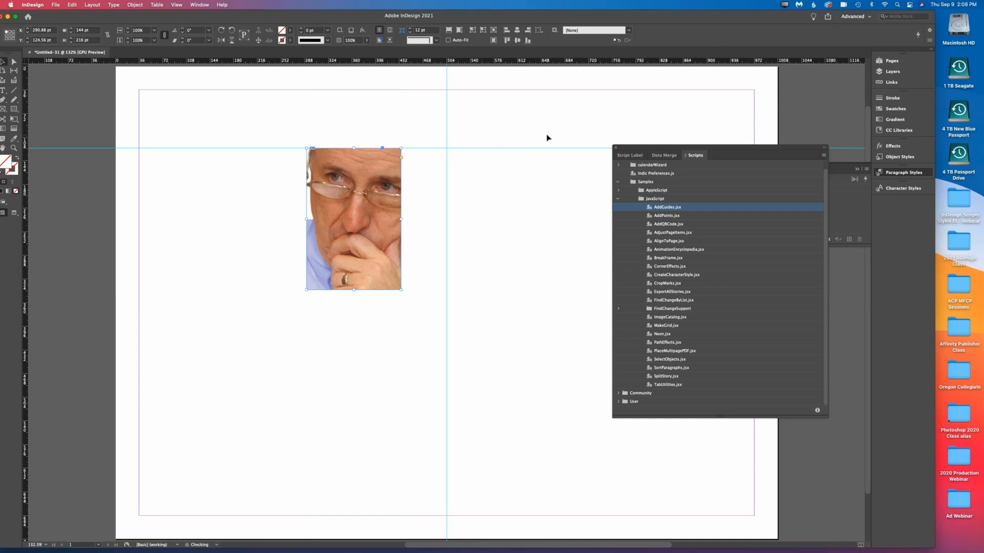
key("super+z")
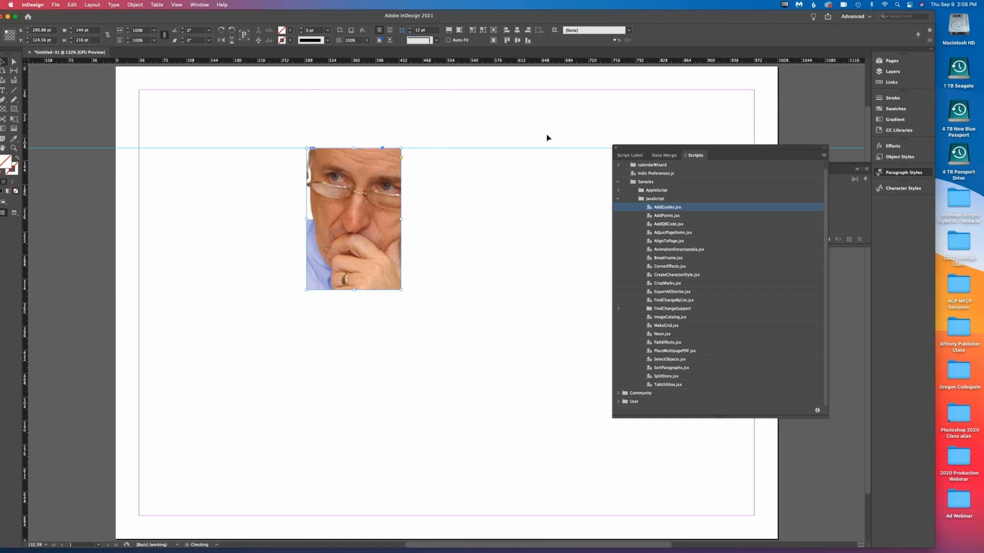
key("super+z")
key("super+z")
key("super+z")
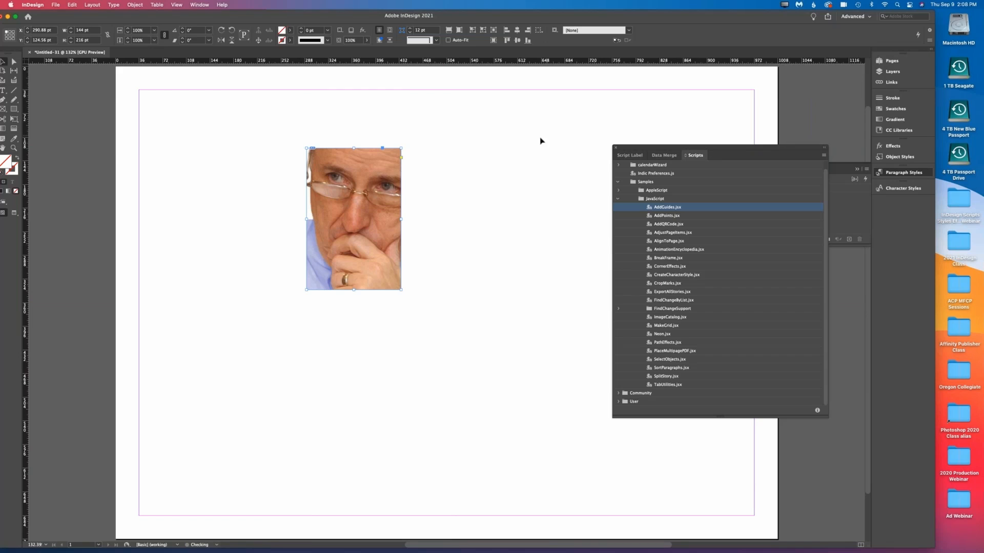
left_click(500, 141)
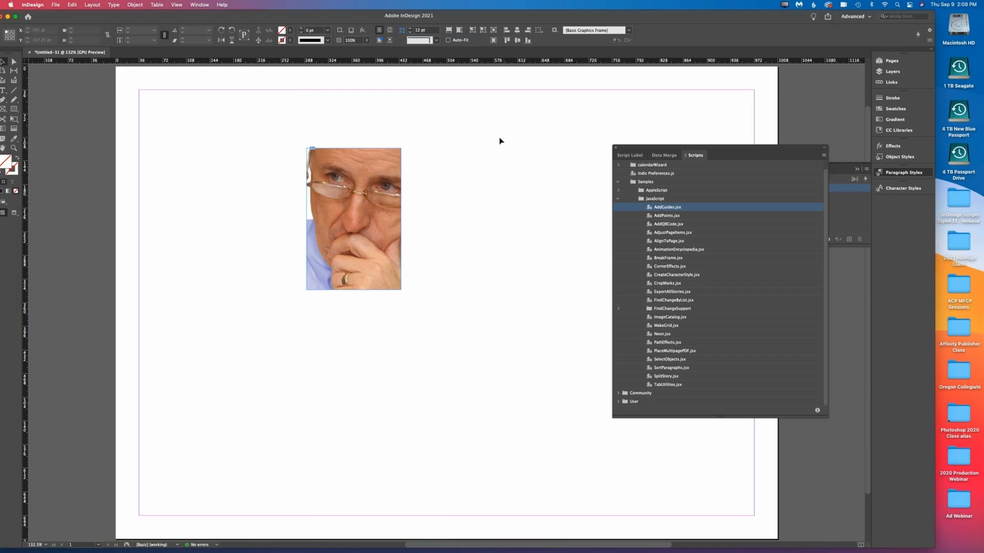
- Run the AddGuides script on the portrait with only Horizontal Center and Vertical Center enabled
left_click(390, 175)
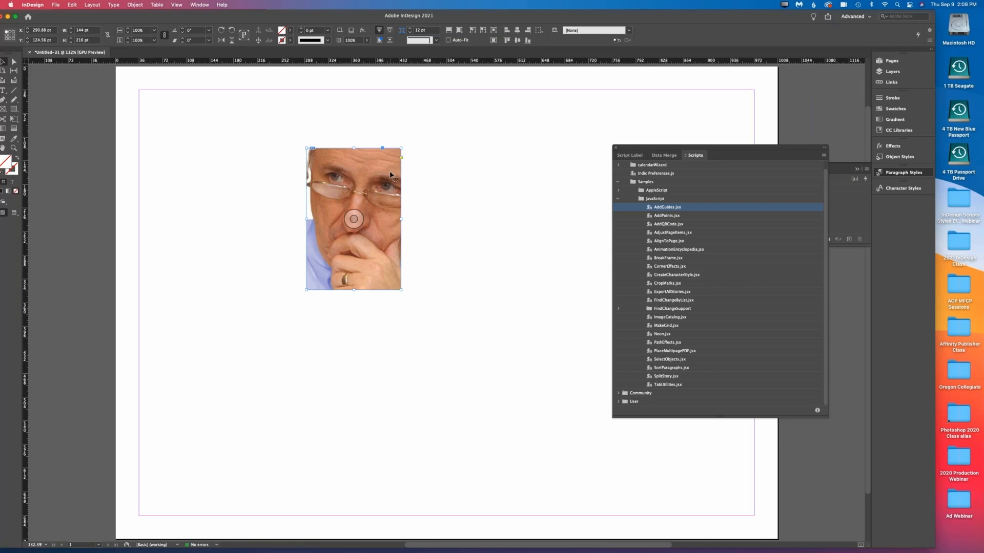
double_click(638, 207)
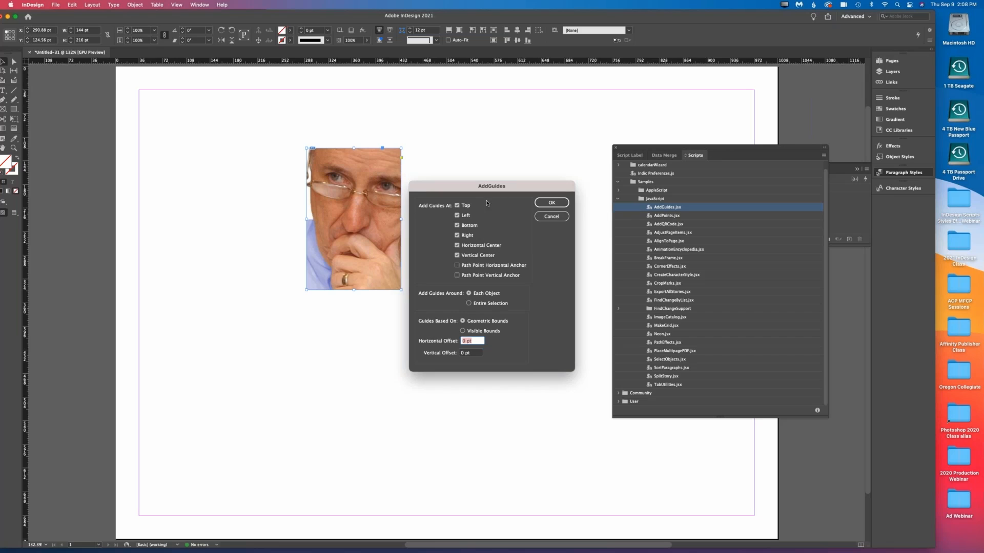
left_click(458, 205)
left_click(458, 215)
left_click(458, 226)
left_click(458, 236)
left_click(561, 203)
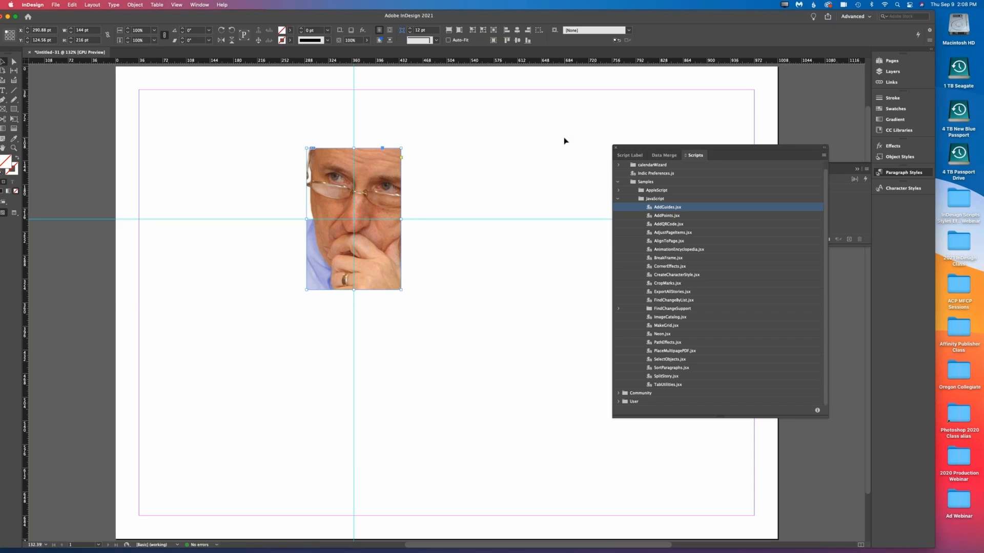
- Undo the guides added through the portrait's center
key("super+z")
key("super+z")
key("super+z")
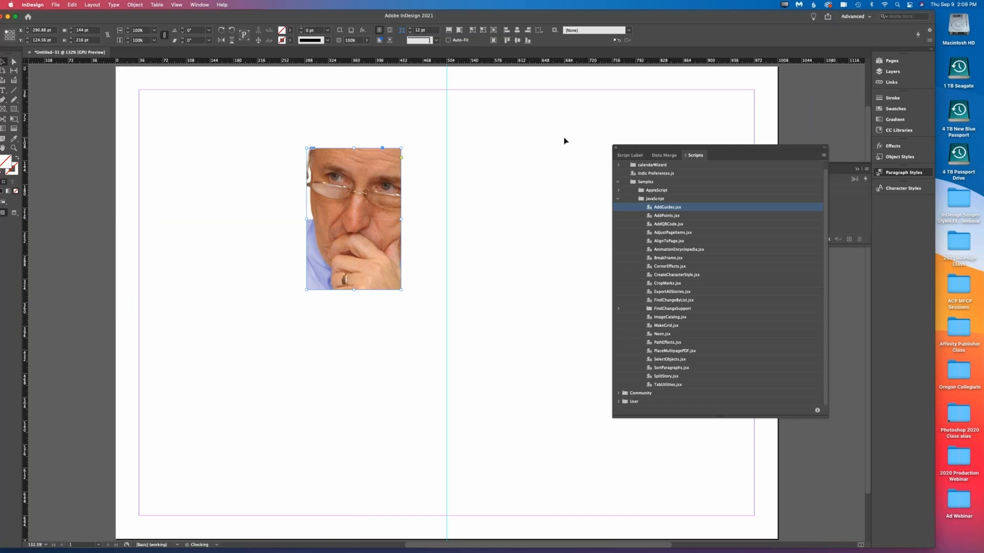
key("super+z")
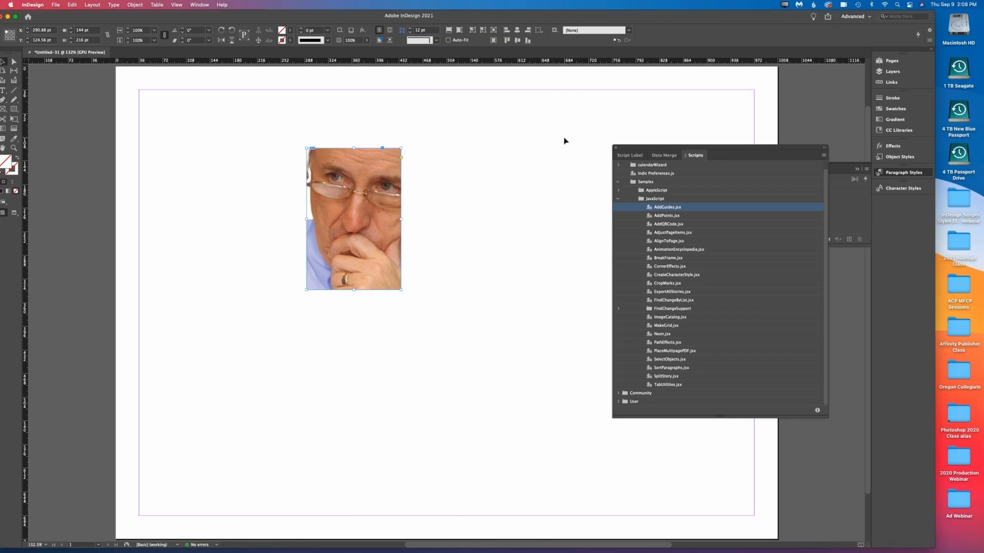
- Scale the portrait and its frame to about 265 pt wide, and trim the frame's upper edge to about 394.5 pt high
left_click_drag(402, 290, 481, 409)
left_click(504, 163)
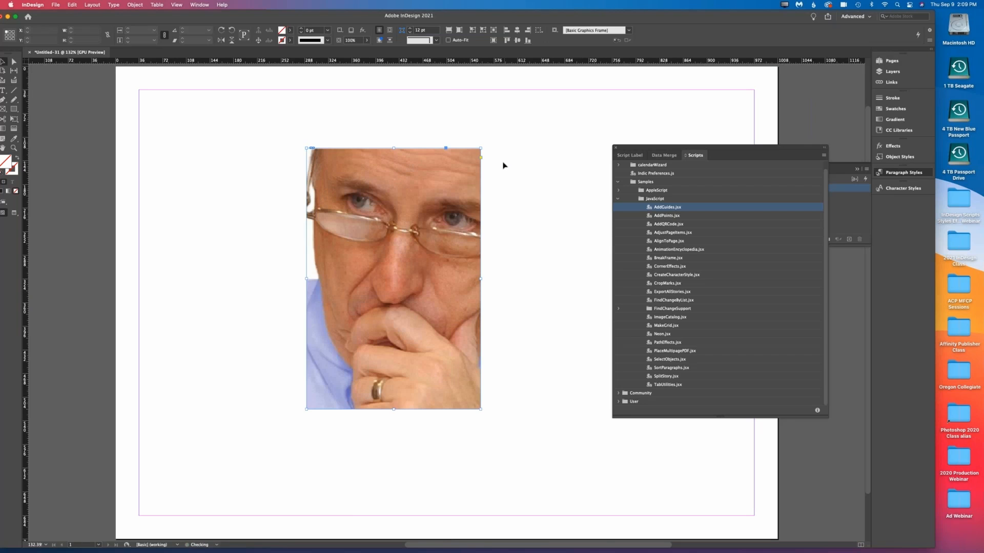
left_click(442, 169)
left_click_drag(394, 148, 396, 151)
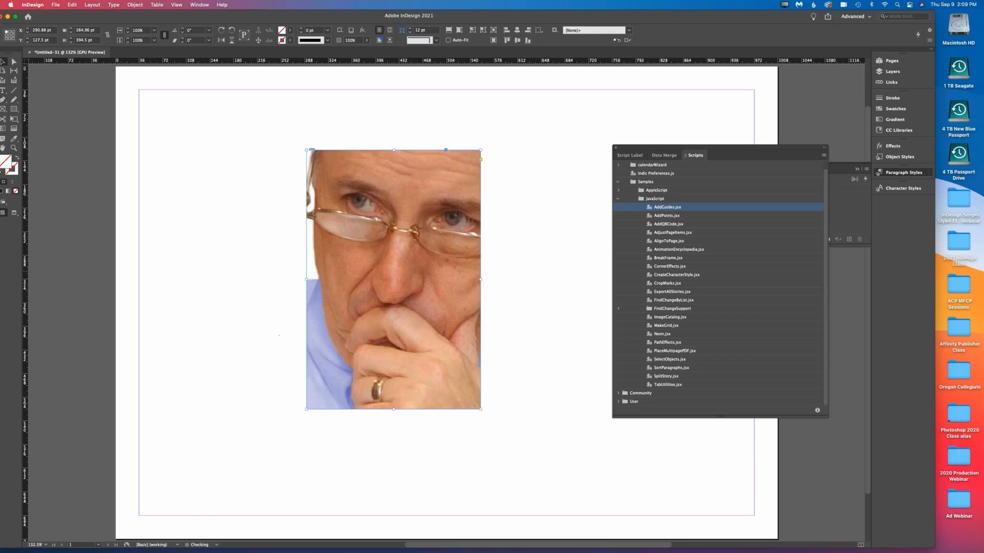
left_click(539, 152)
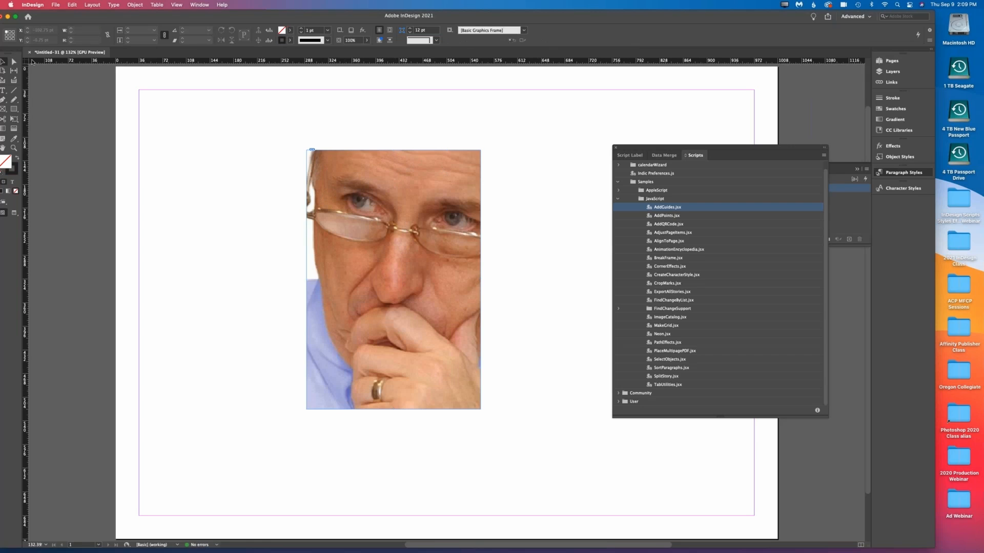
- Try to run the AddPoints script with the image content inside the portrait's frame selected
left_click(327, 170)
left_click(14, 62)
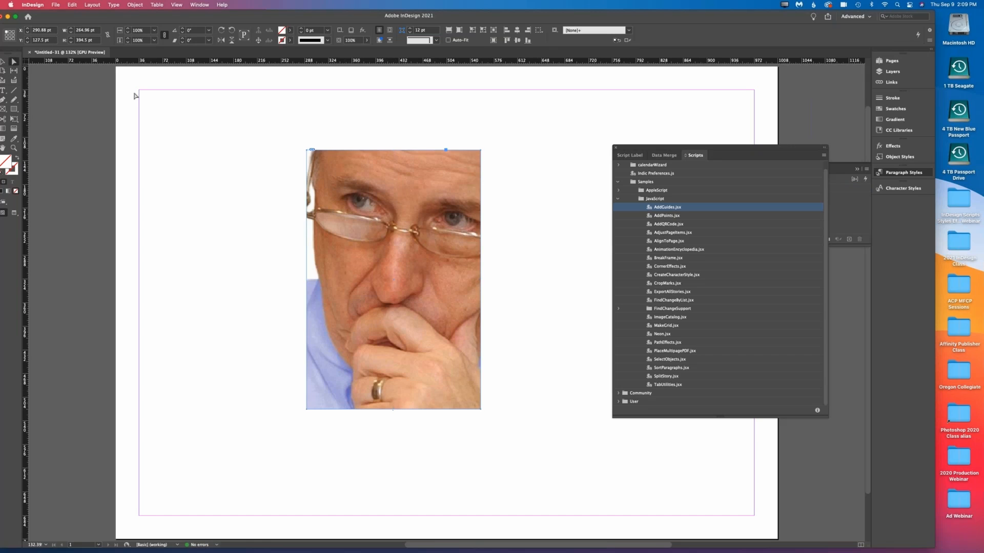
left_click(399, 184)
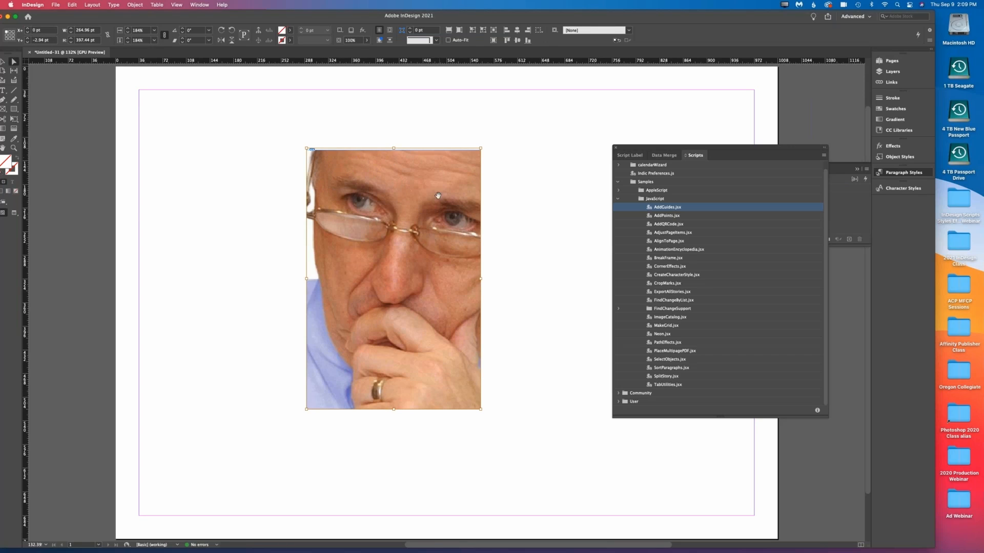
left_click(645, 216)
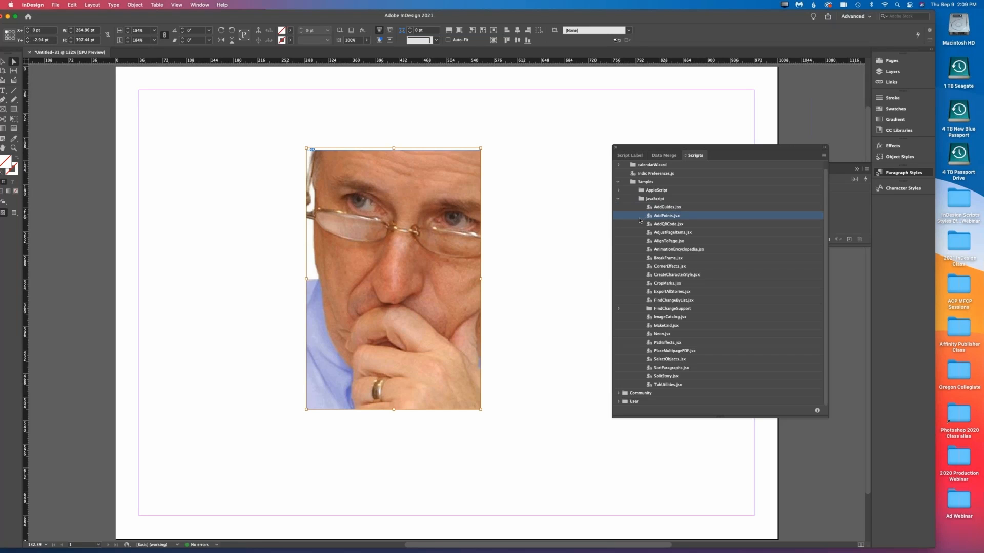
double_click(641, 217)
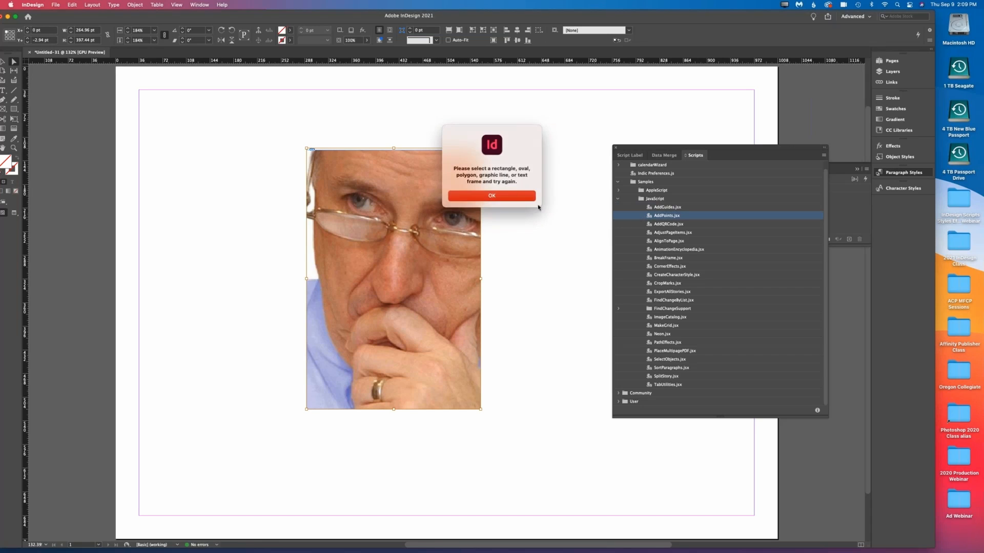
left_click(507, 194)
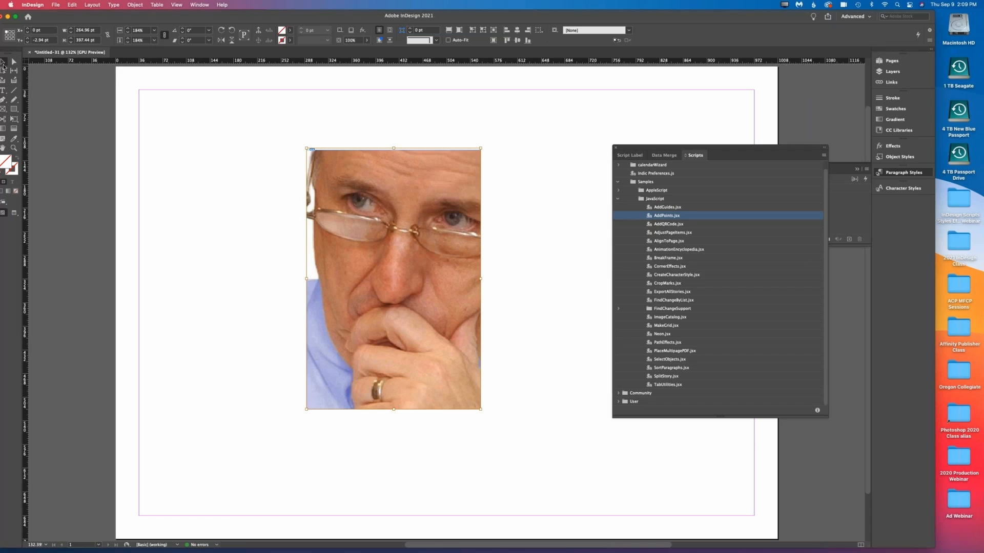
- Run the AddPoints script on the portrait's frame and shift the frame over the image with the Direct Selection tool
left_click(205, 138)
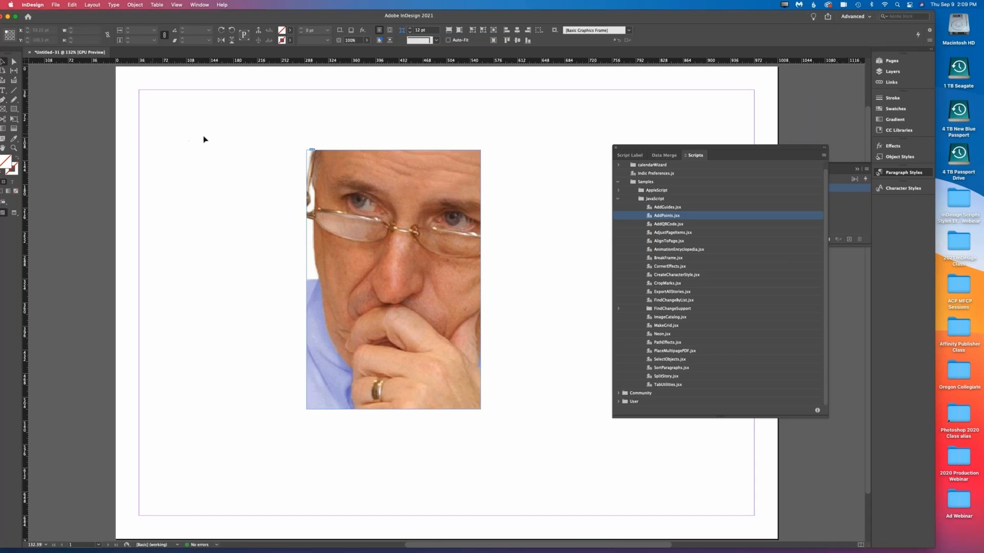
left_click(314, 182)
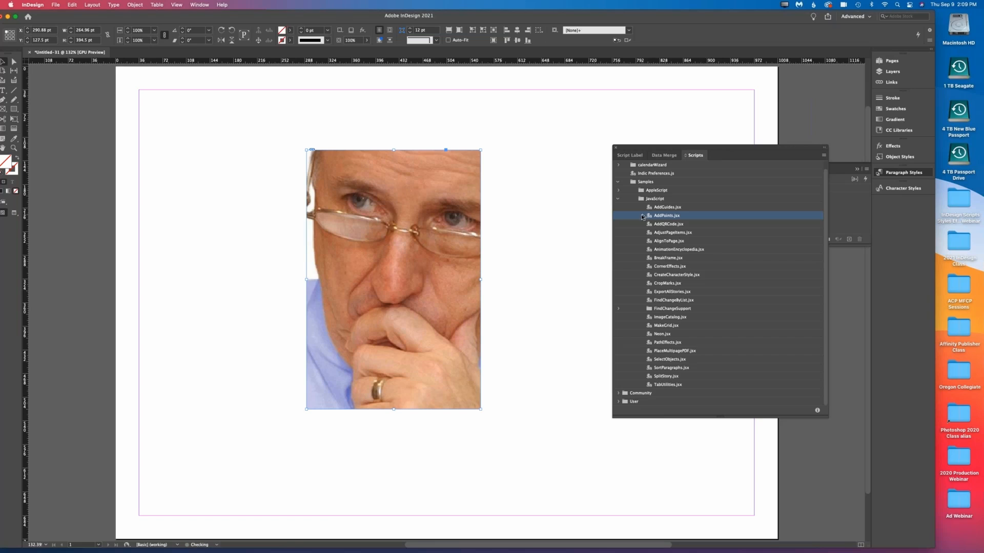
left_click(14, 61)
left_click(439, 408)
left_click_drag(437, 409, 437, 400)
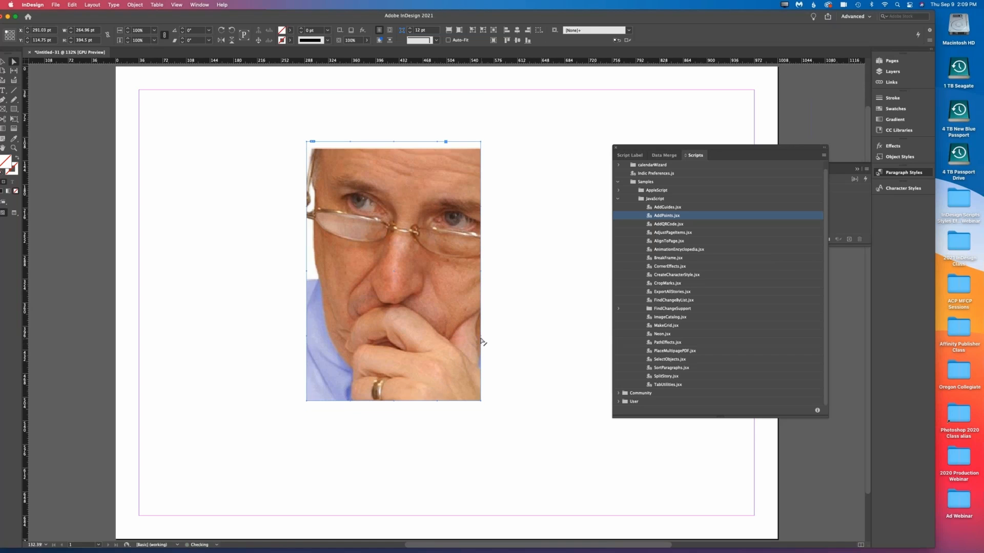
left_click_drag(482, 340, 468, 350)
- Undo the shifts of the portrait's frame and the points added by the script
key("super+z")
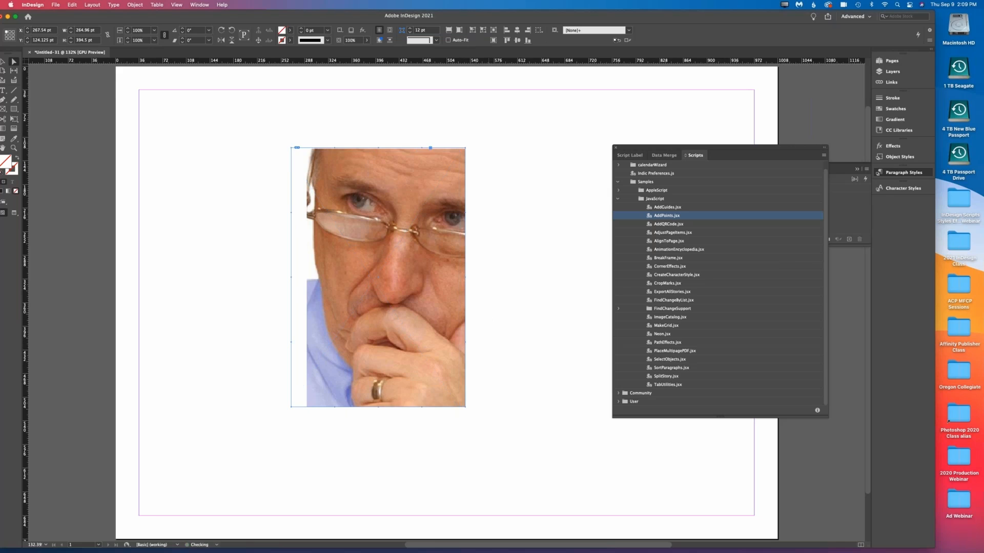
key("super+z")
key("super+z")
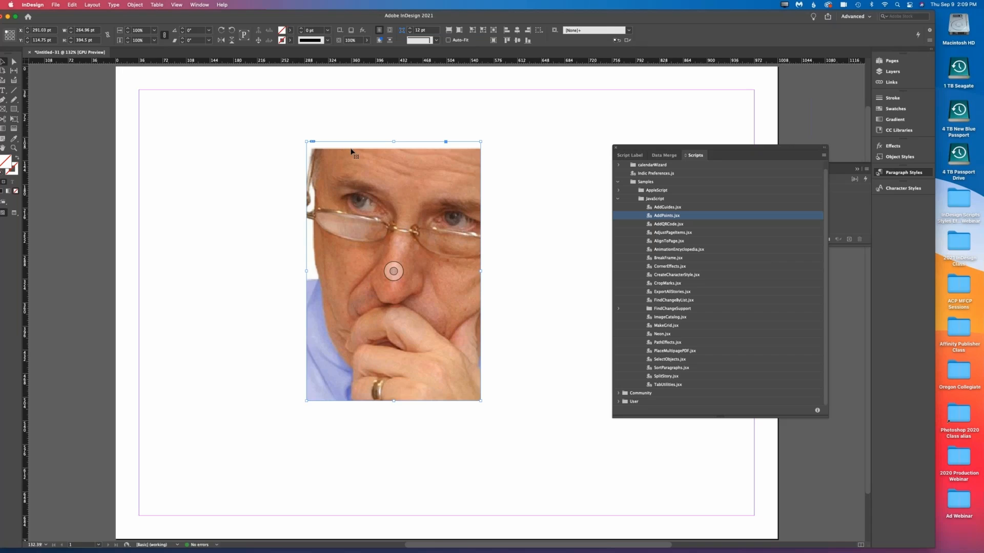
key("super+z")
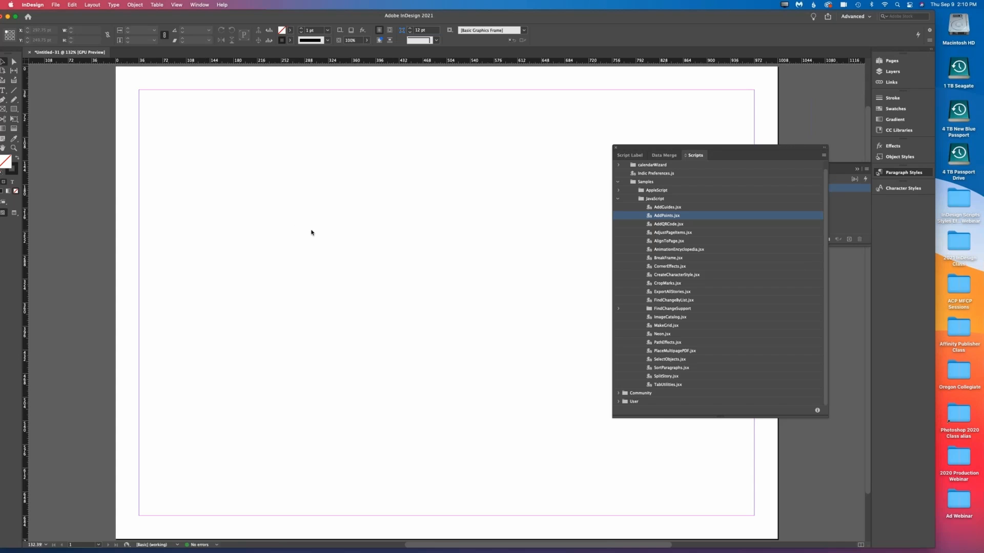
- Open the document 3. Layout.indd from the Photos folder inside the InDesign Scripts Styles folder on the desktop
key("super+o")
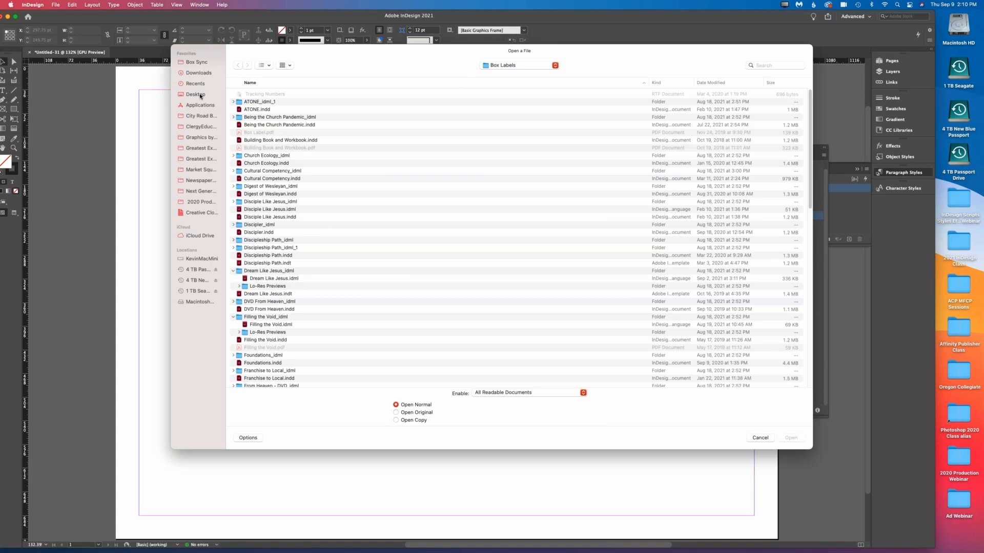
left_click(200, 95)
double_click(252, 95)
left_click(255, 95)
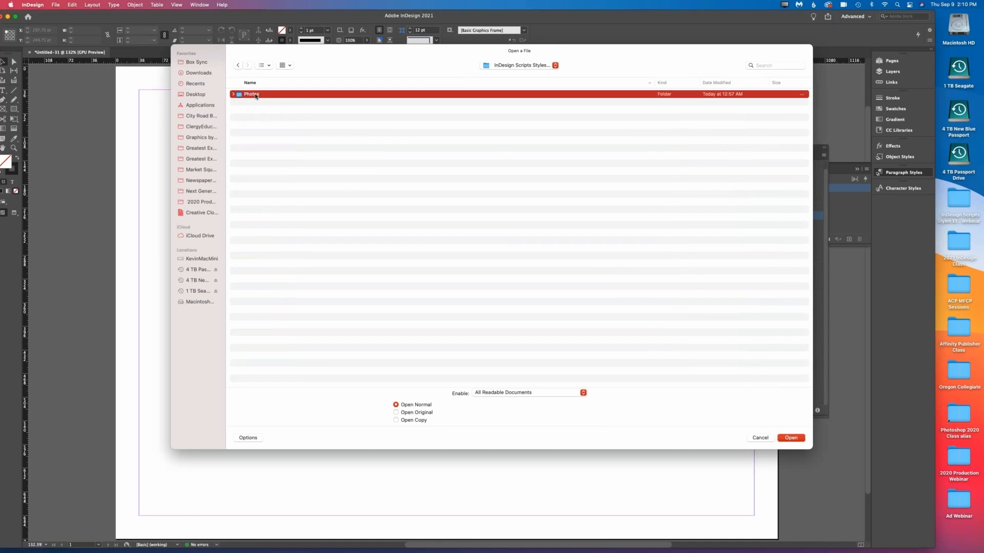
double_click(255, 95)
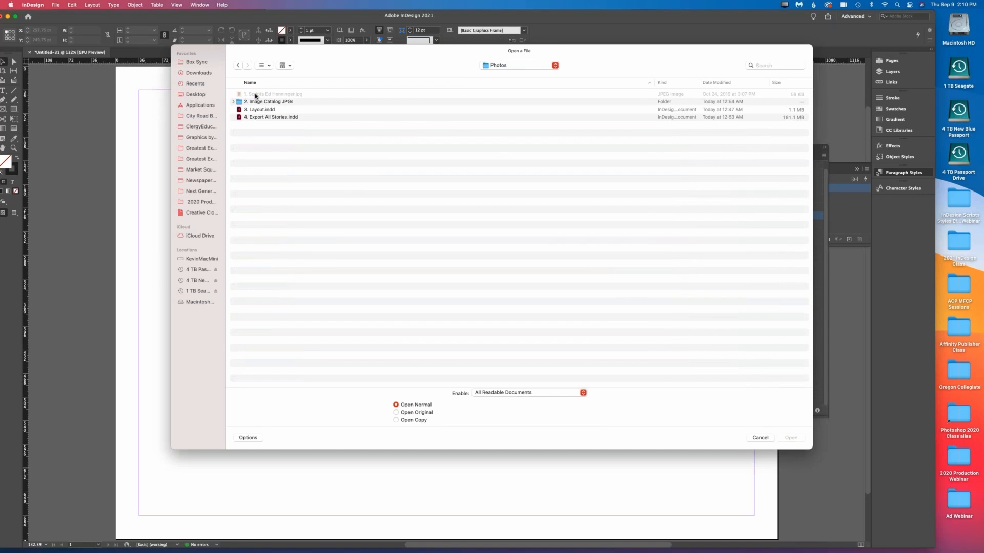
double_click(262, 110)
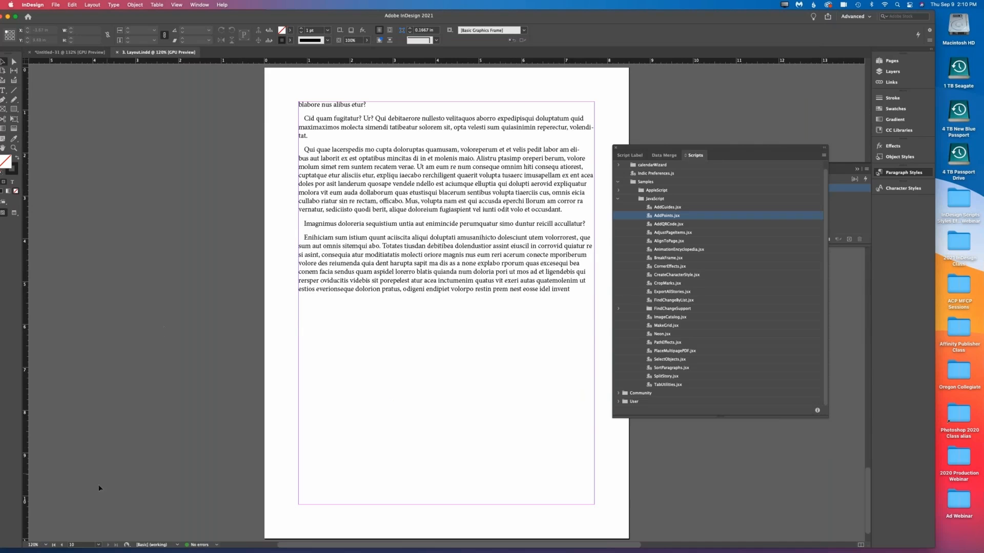
- Run the AdjustPageItems script on pages 1 to 10 with a horizontal shift of -30 pt for even and 30 pt for odd pages
left_click(62, 545)
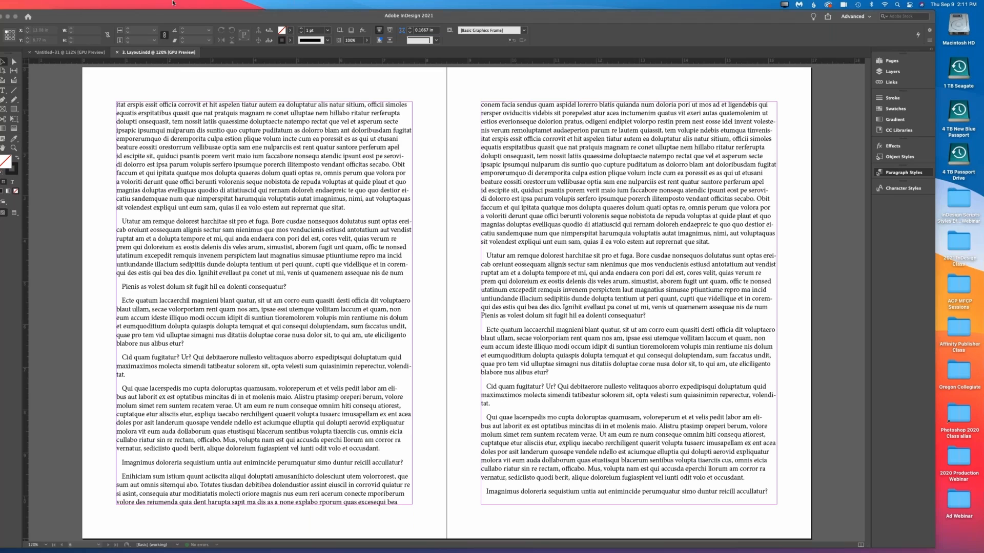
left_click(364, 16)
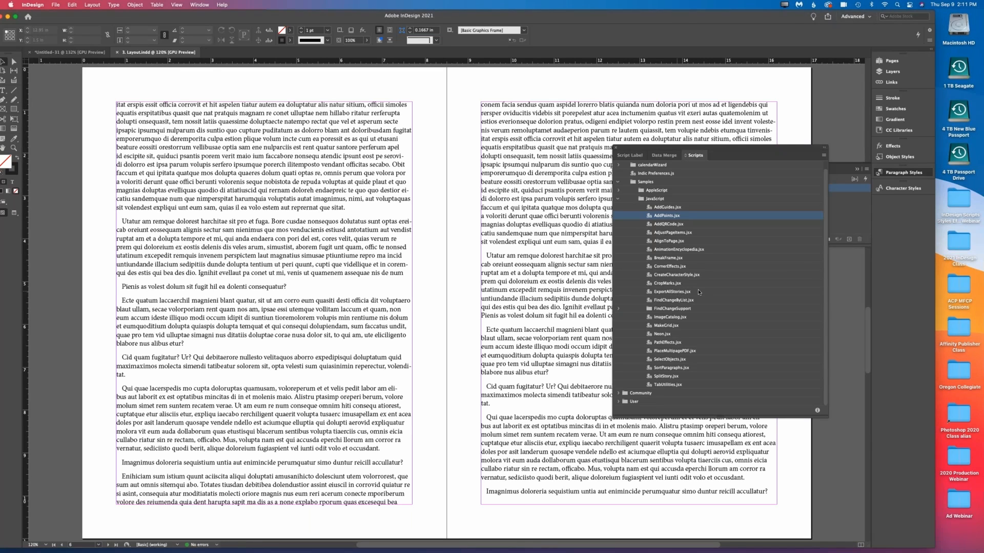
double_click(661, 233)
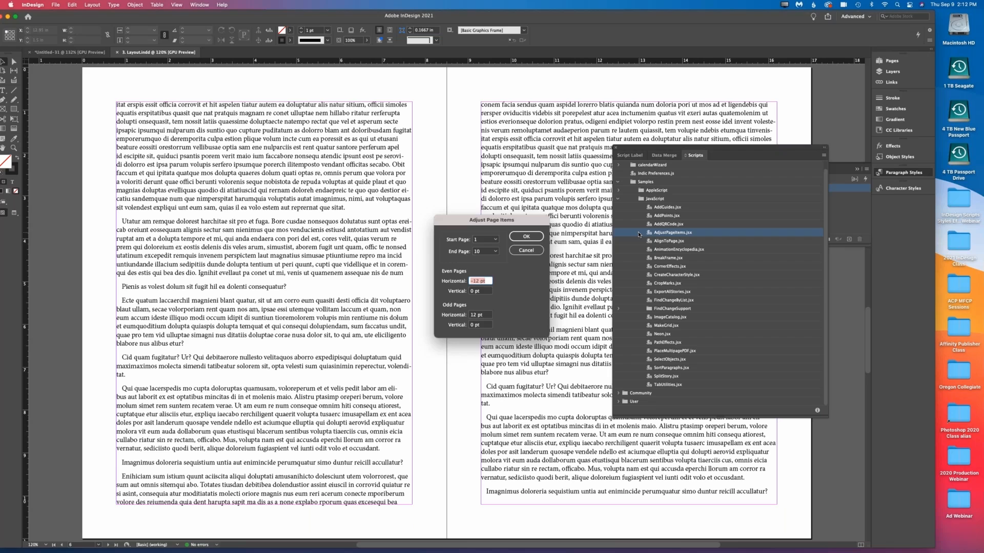
type("-30")
left_click(488, 315)
type("30")
left_click(523, 239)
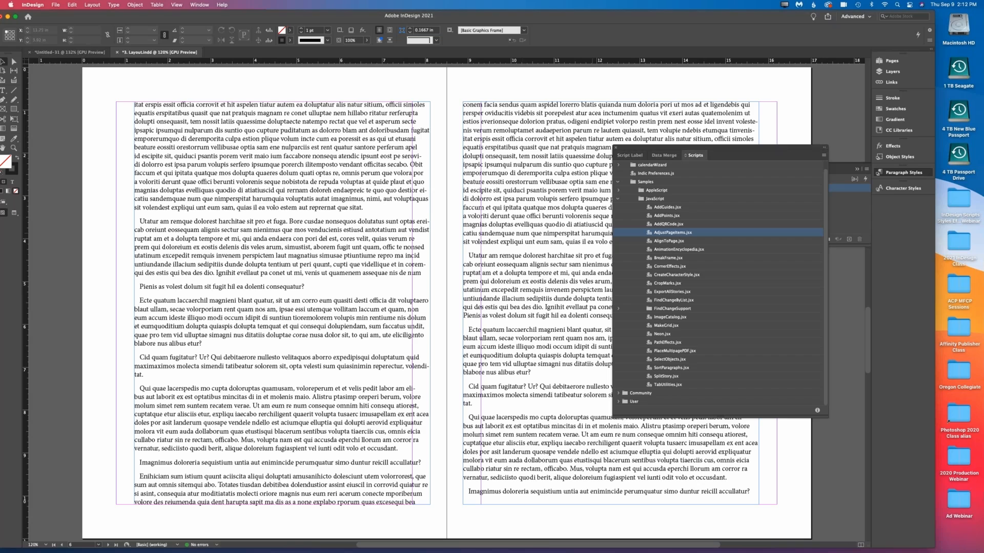
- Run AdjustPageItems again on pages 1 to 10, shifting even pages 60 pt and odd pages -60 pt horizontally
double_click(643, 234)
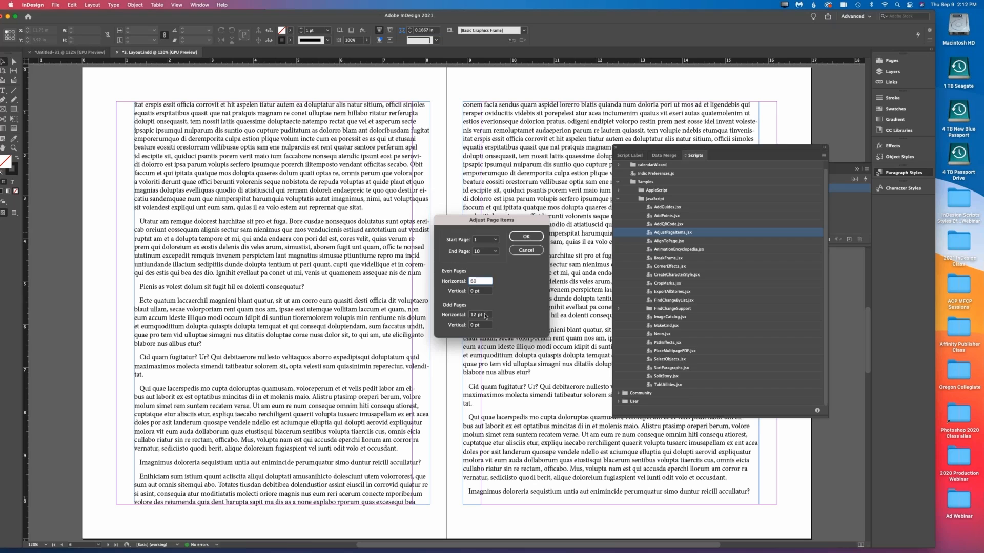
key("Tab")
type("-60")
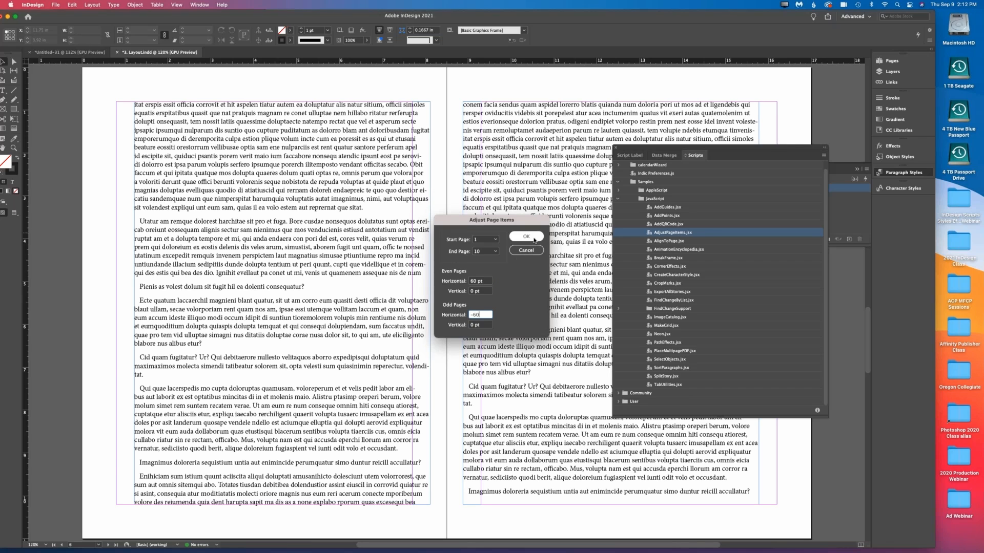
left_click(532, 238)
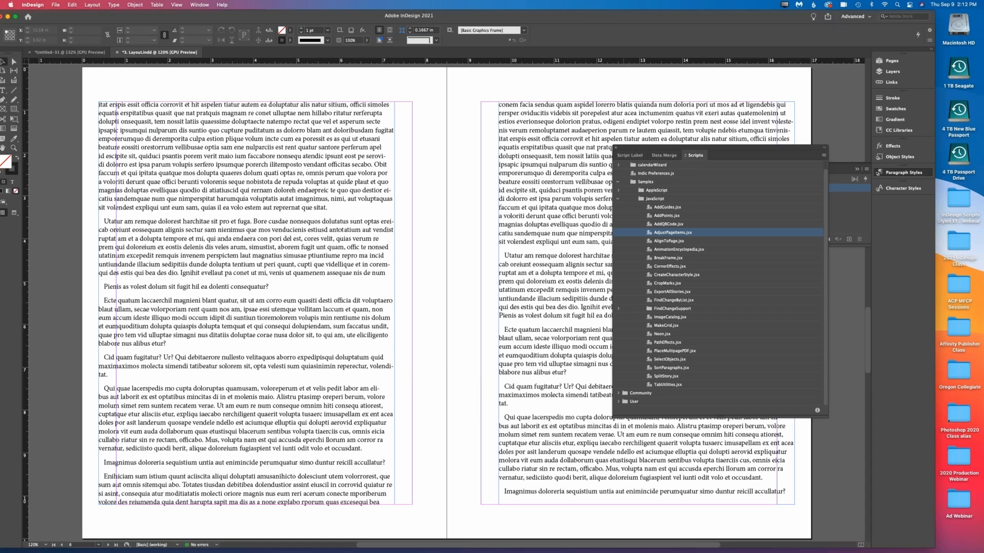
- Go back through the spreads to page 2, view the layout in Preview mode, and select the left page's text frame
left_click(62, 544)
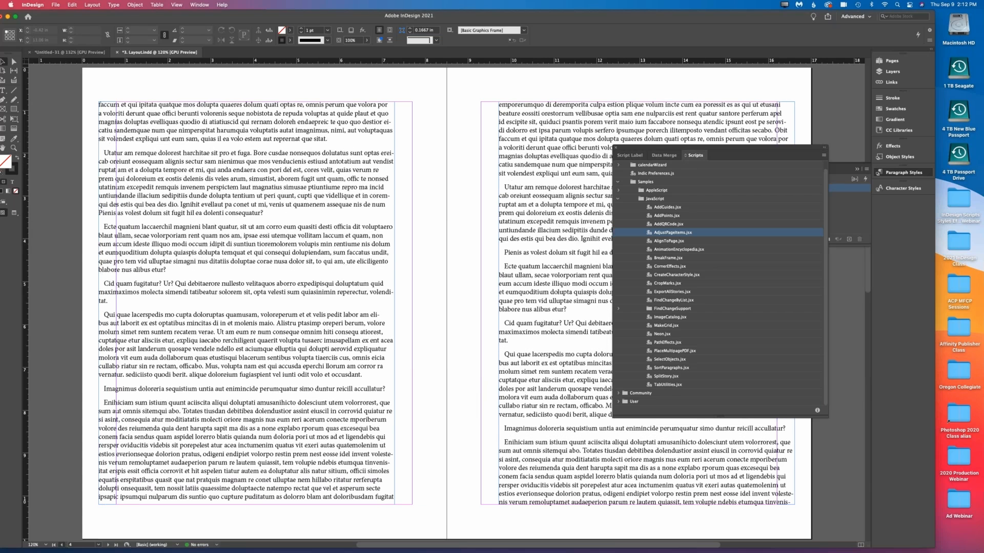
left_click(62, 545)
left_click(14, 213)
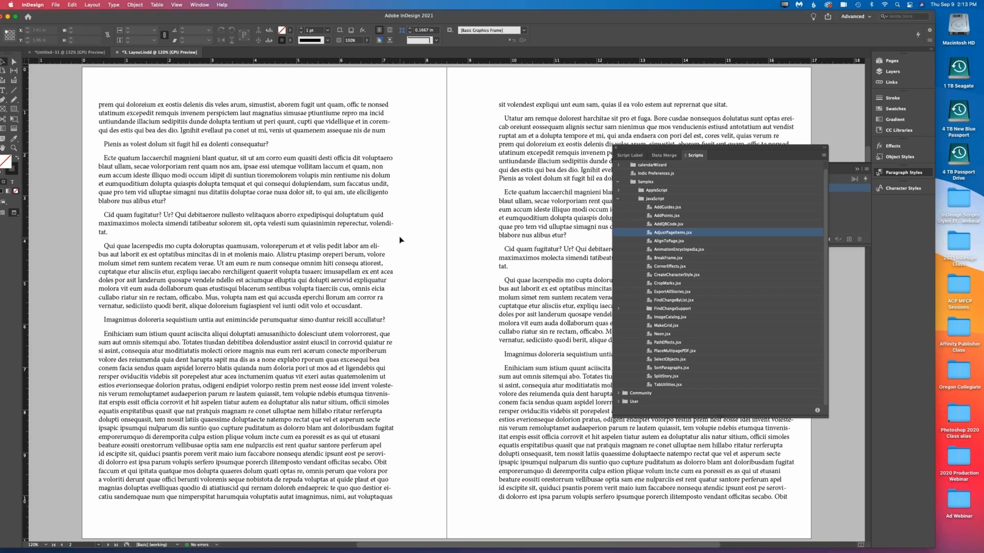
left_click(241, 300)
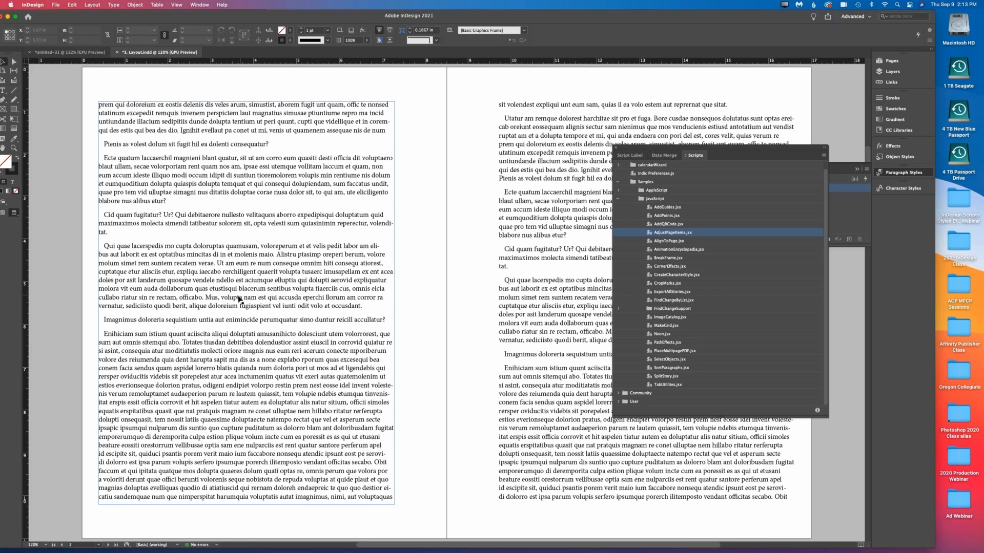
- Open the document 4. Export All Stories.indd from the Photos folder
key("super+o")
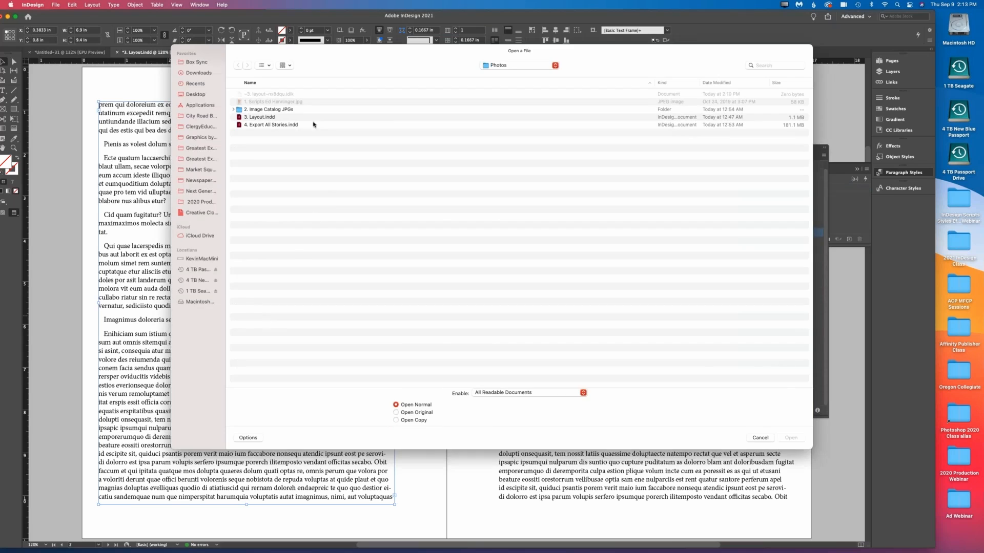
left_click(266, 125)
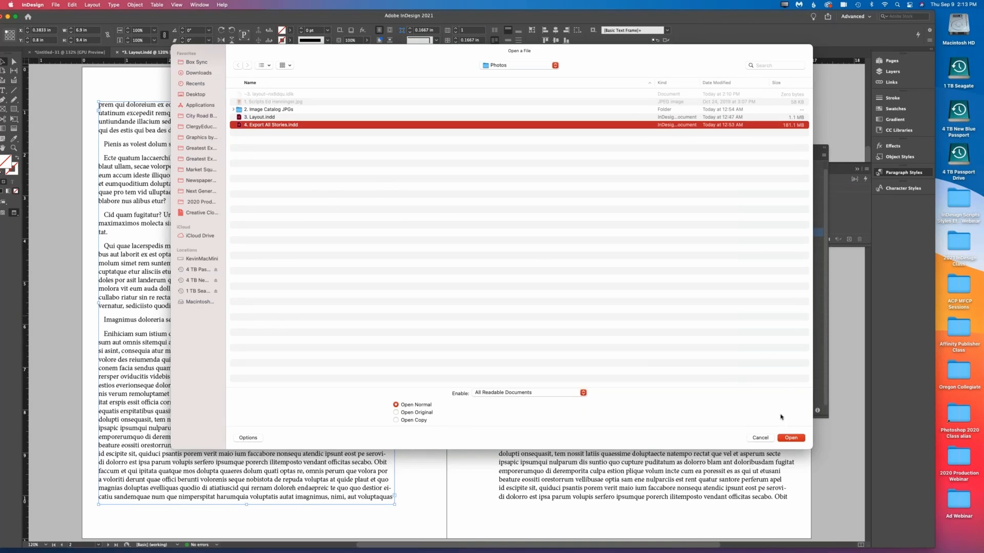
left_click(790, 439)
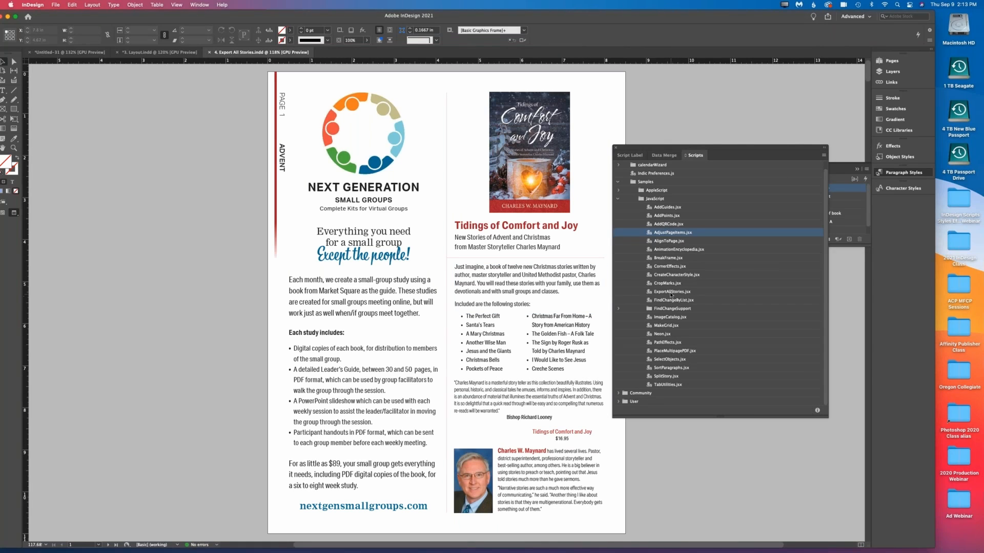
- Run the ExportAllStories script in RTF format, saving into a new Exported Stories folder inside Photos
left_click(670, 293)
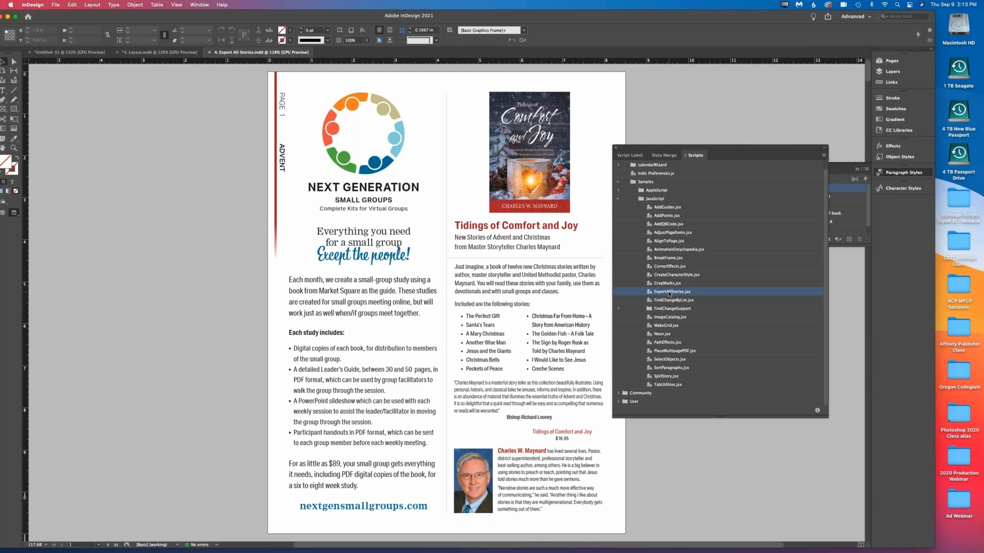
double_click(639, 294)
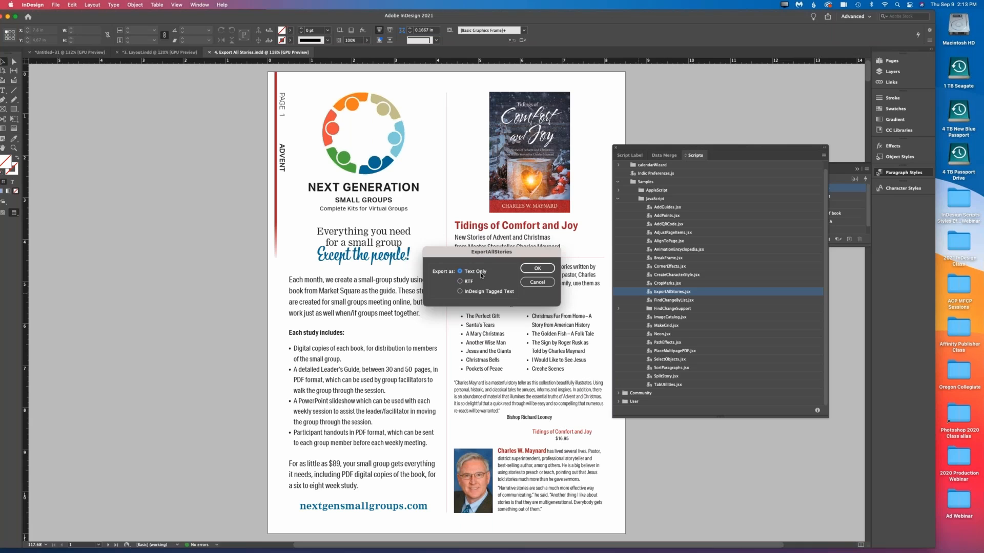
left_click(461, 282)
left_click(537, 268)
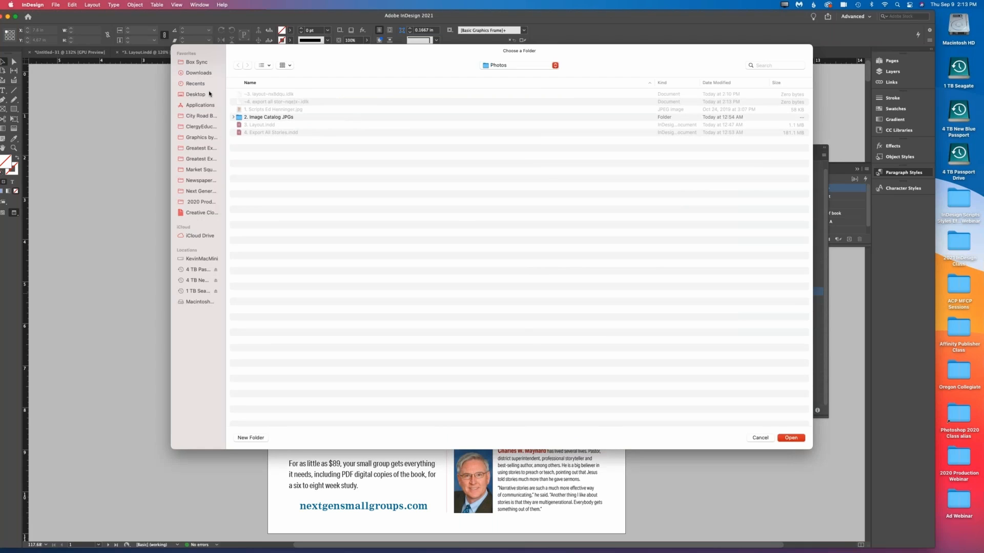
right_click(286, 231)
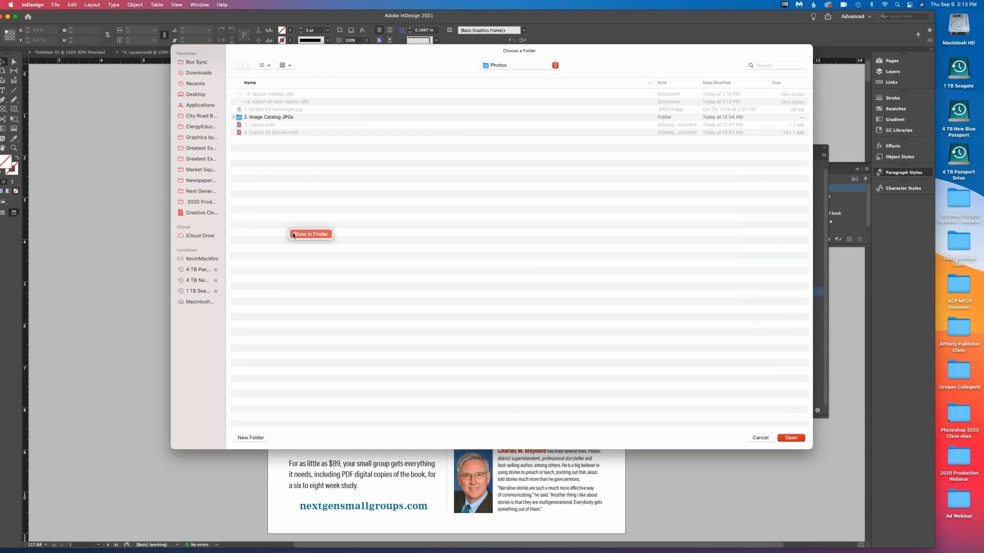
left_click(272, 246)
left_click(256, 438)
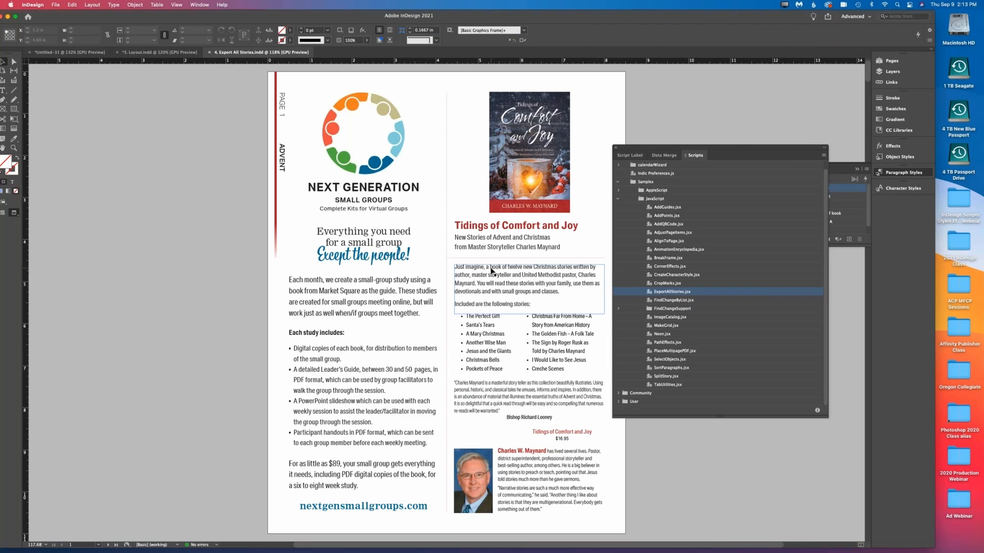
- Browse the exported RTF files in the Exported Stories folder through the file-opening dialog
key("super+o")
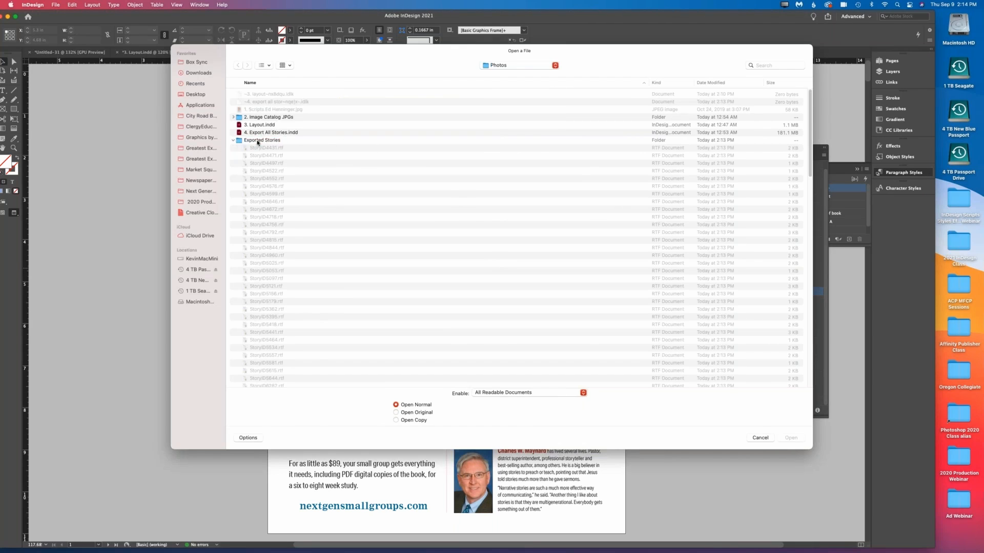
double_click(258, 142)
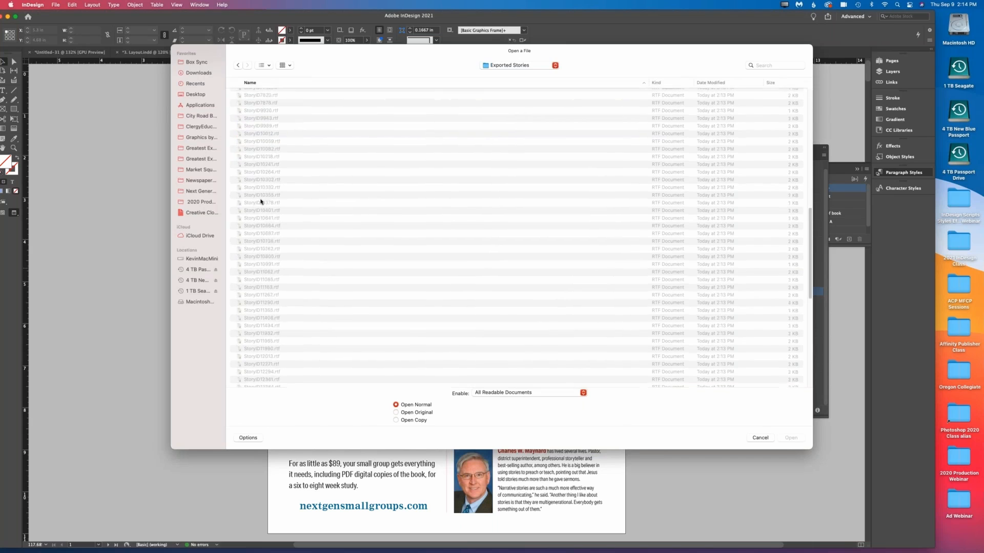
- Look through the exported story files, return to the Photos folder, collapse the Exported Stories listing, and leave the file-opening dialog
scroll(261, 198, "down", 15)
scroll(276, 282, "down", 1)
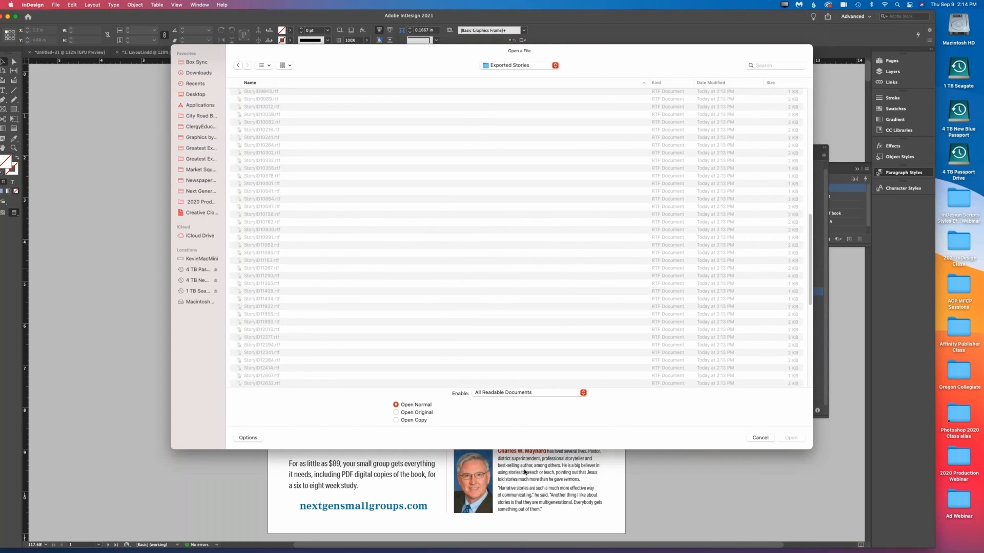
scroll(277, 191, "up", 20)
scroll(269, 99, "up", 2)
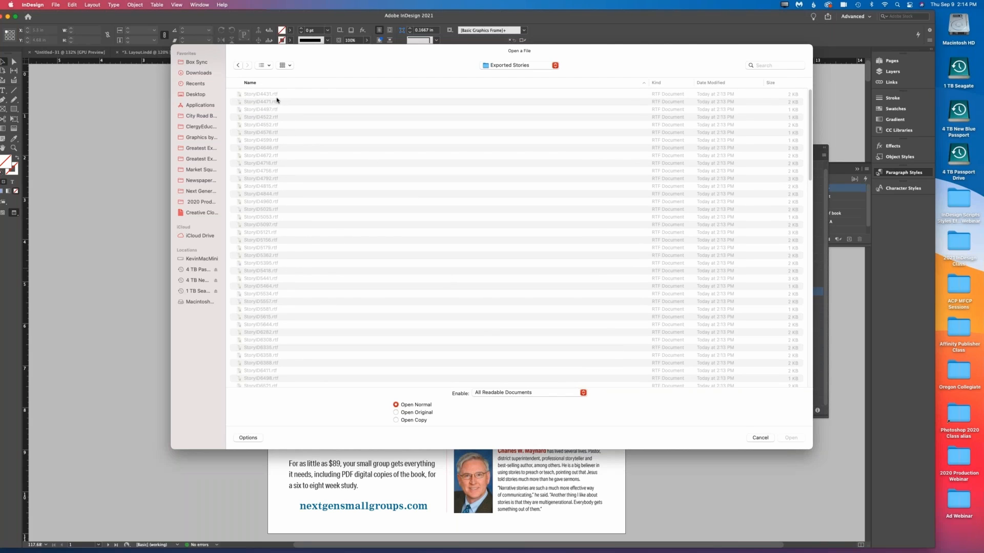
left_click(517, 66)
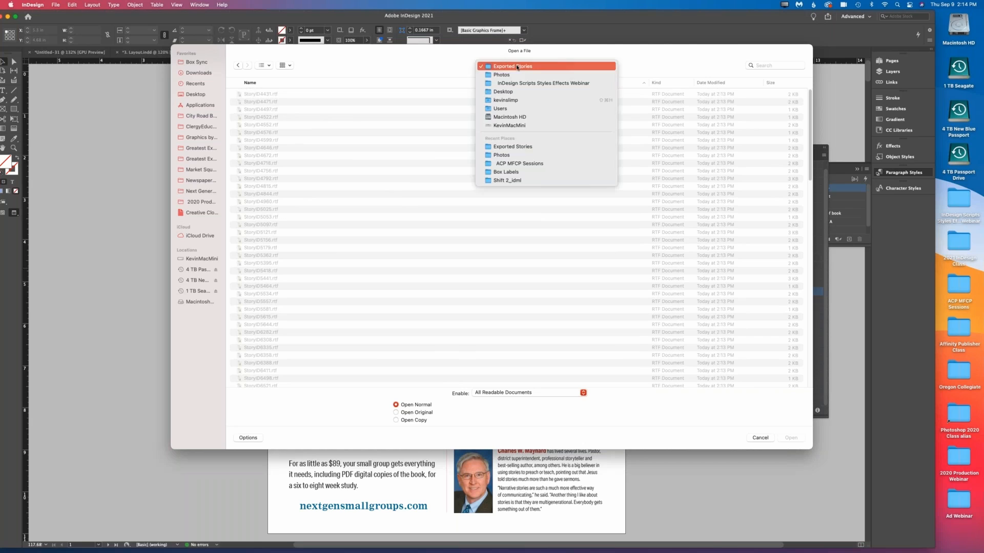
left_click(517, 74)
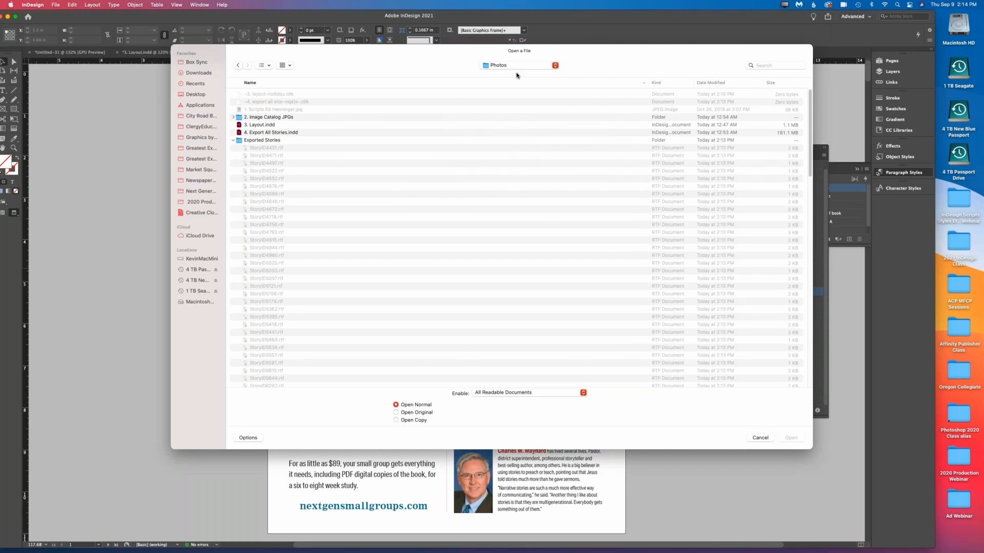
left_click(233, 141)
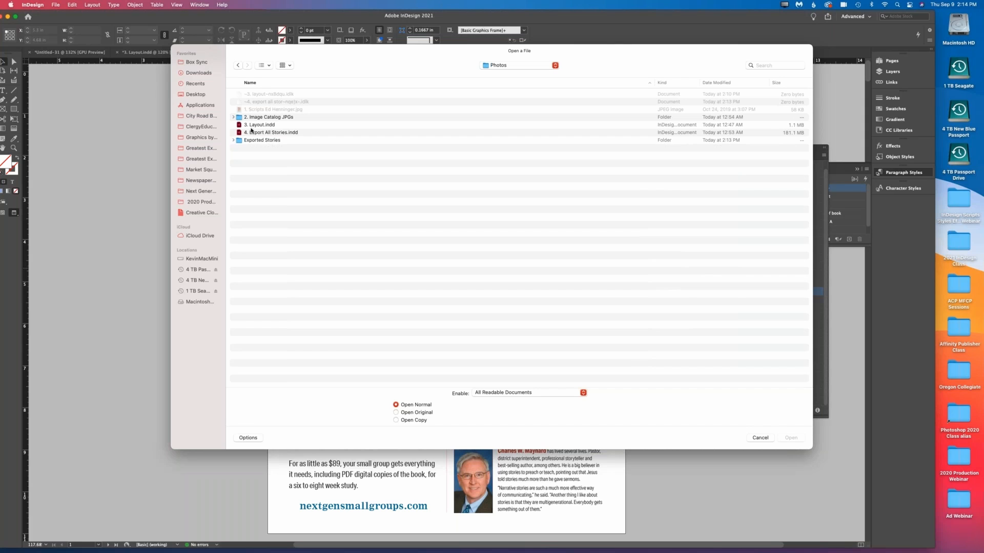
left_click(759, 439)
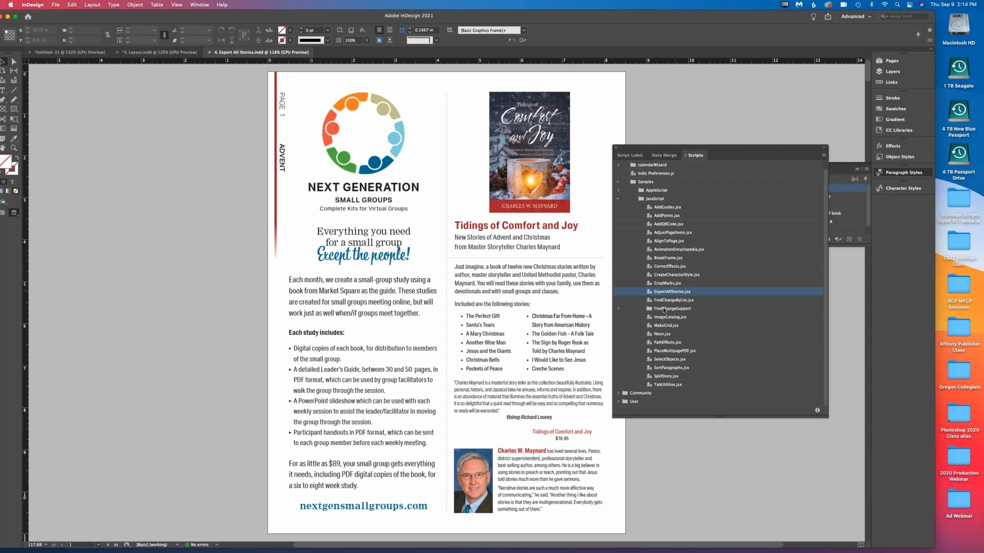
- Run the ImageCatalog script with the 2. Image Catalog JPGs folder as its image source
left_click(640, 320)
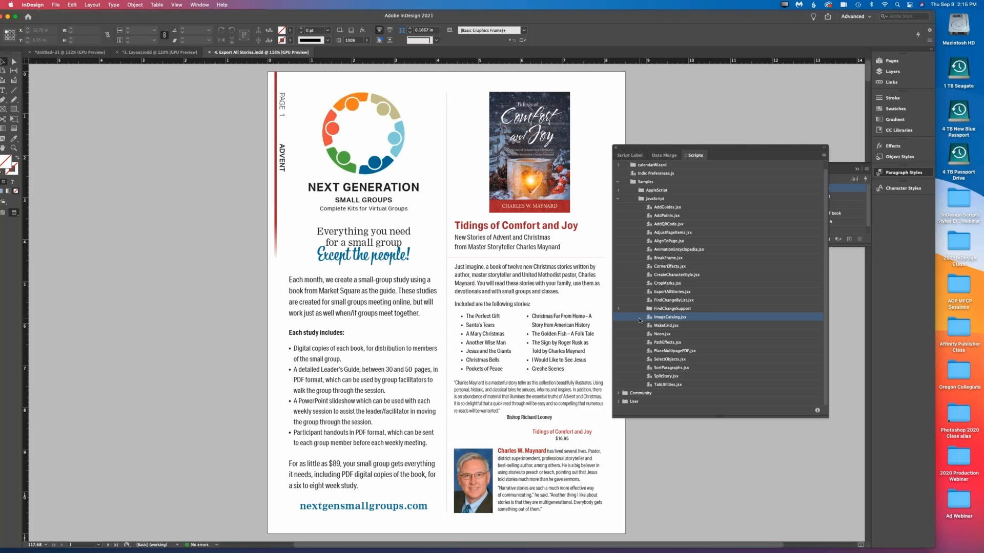
double_click(639, 321)
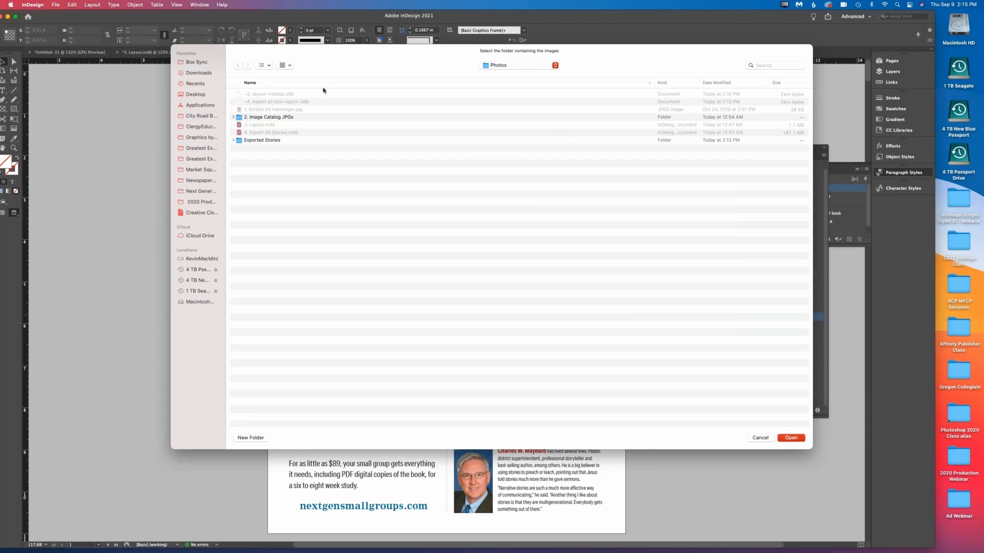
left_click(239, 116)
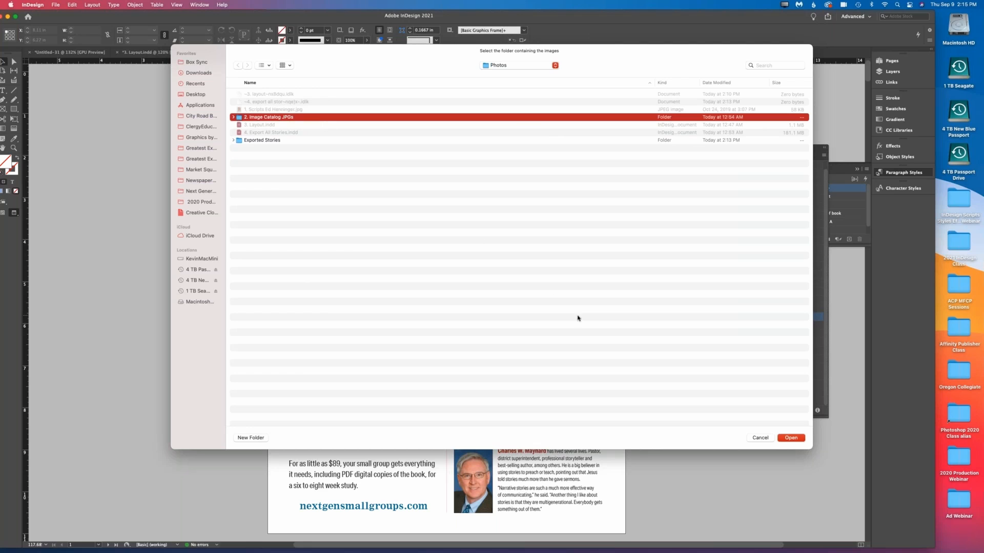
left_click(799, 437)
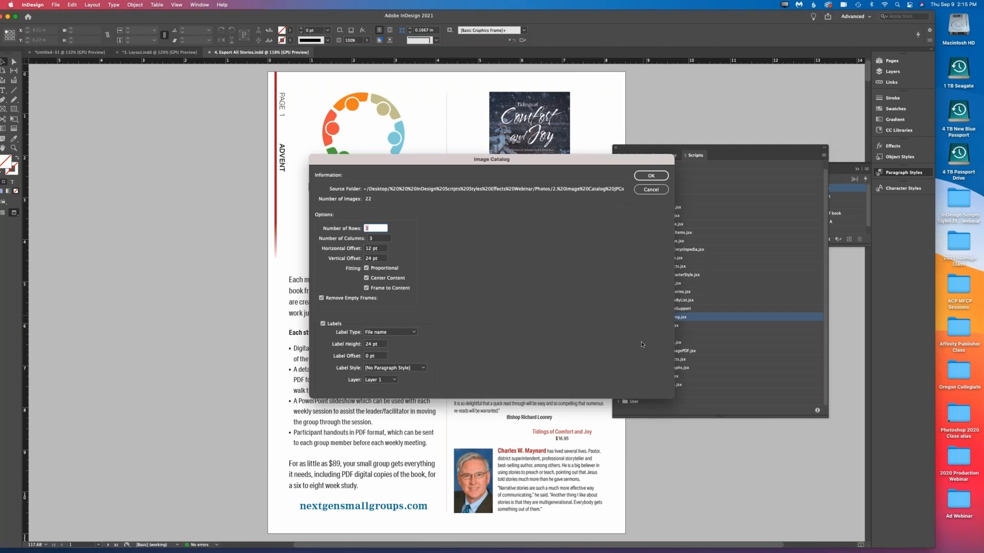
- Generate the image catalog with 4 rows, 4 columns, a label height of 12 pt and a label offset of 15 pt
type("4")
key("Tab")
type("4")
double_click(368, 356)
type("15")
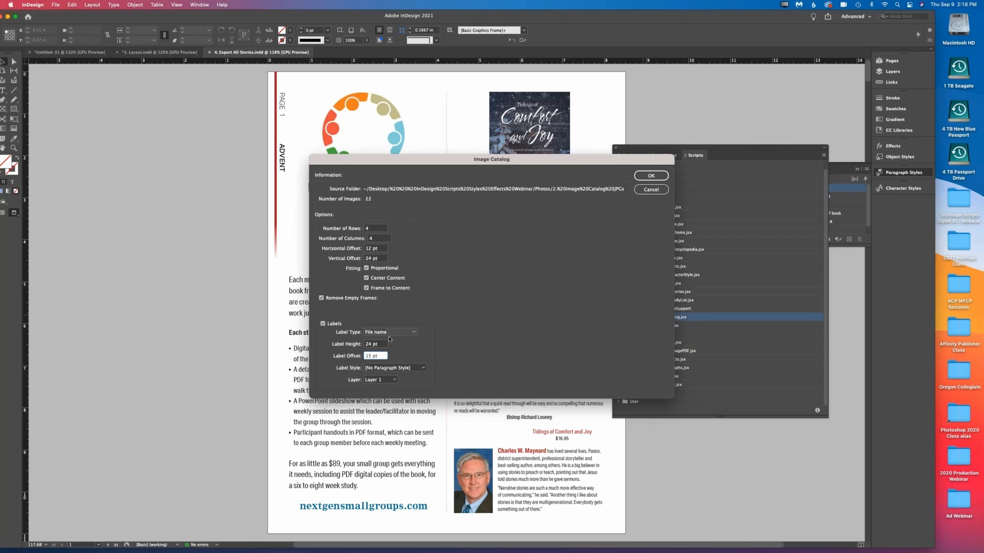
double_click(370, 345)
type("12")
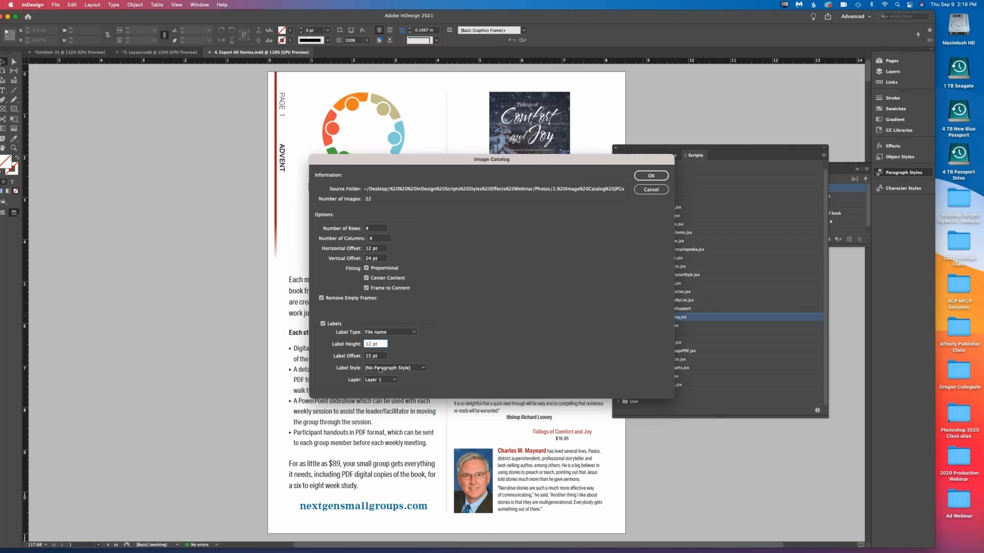
left_click(660, 178)
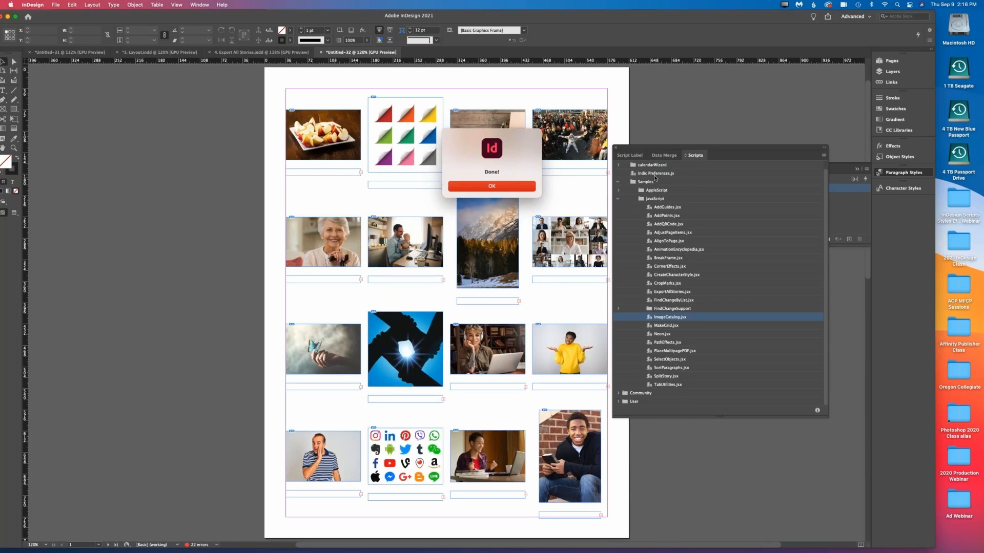
left_click(510, 185)
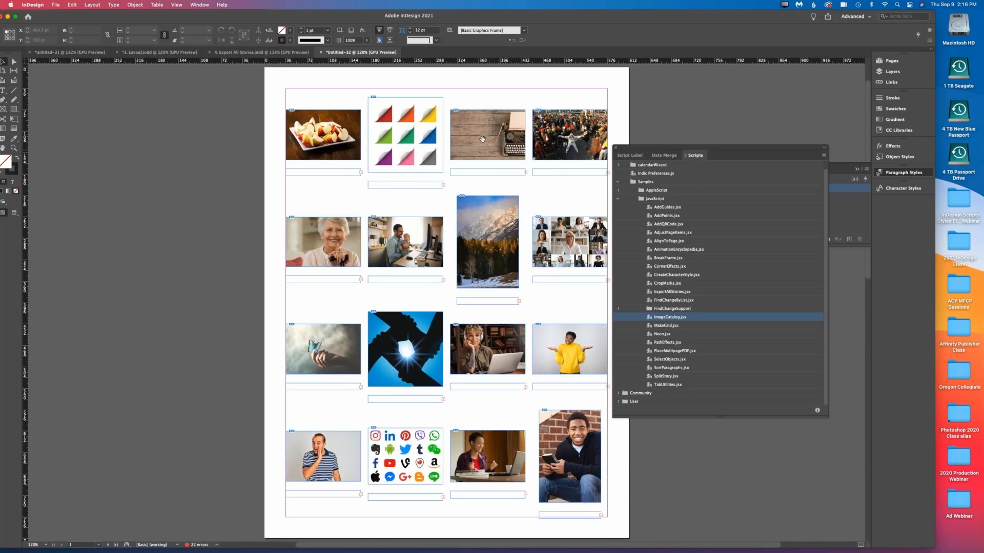
- Enlarge the four label frames under the first row of images to about 24–28 pt tall so their file names fit
left_click(403, 186)
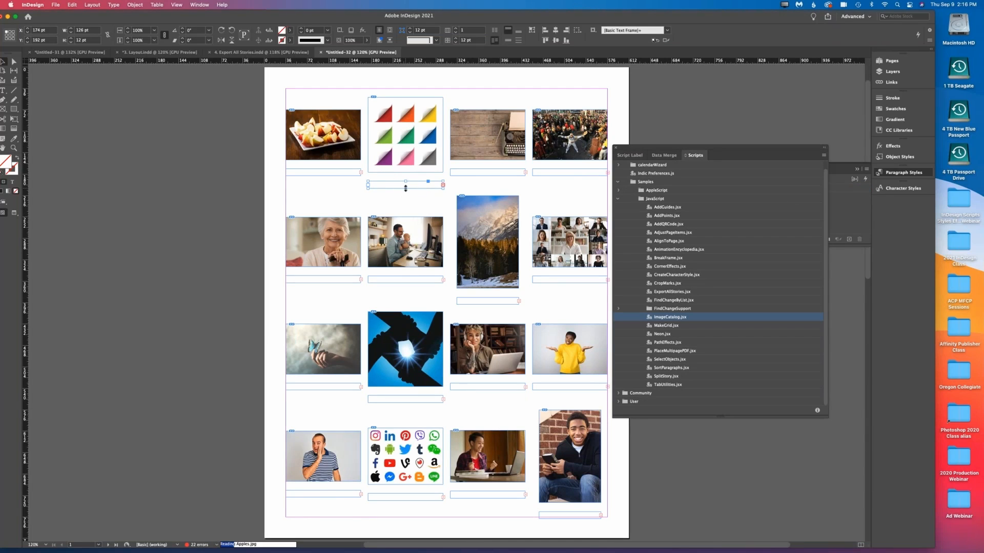
left_click_drag(405, 189, 427, 196)
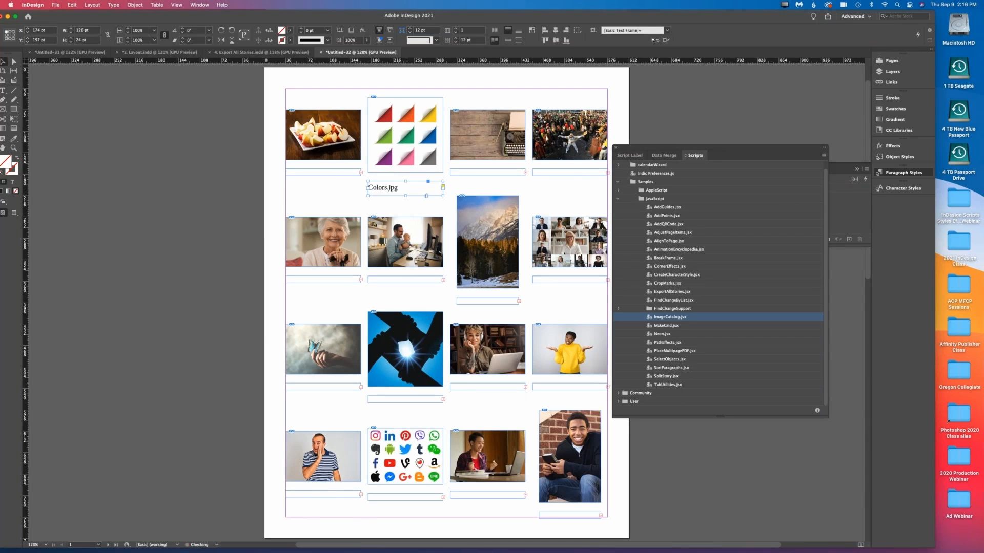
left_click(324, 174)
left_click_drag(322, 175, 344, 185)
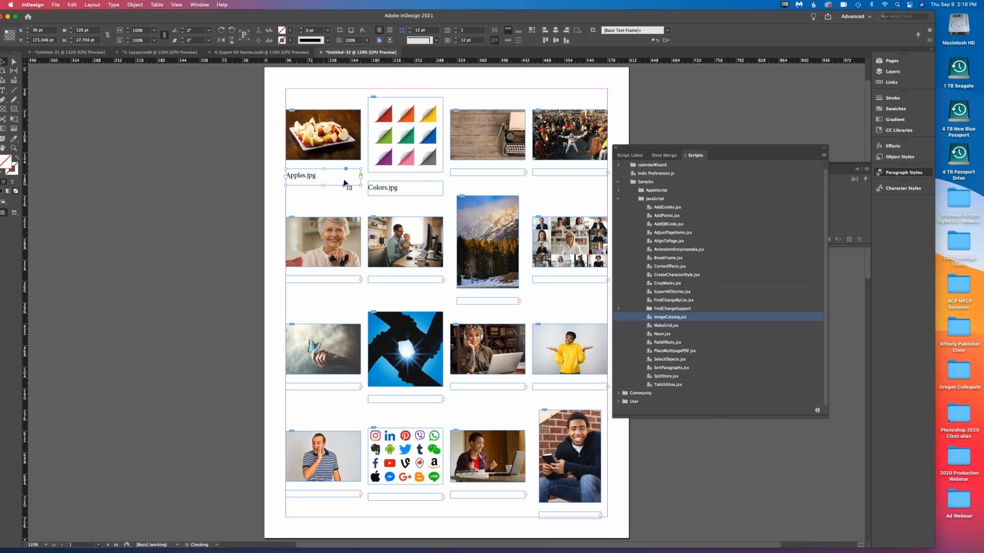
left_click(552, 174)
left_click_drag(570, 176, 570, 183)
left_click_drag(571, 183, 569, 183)
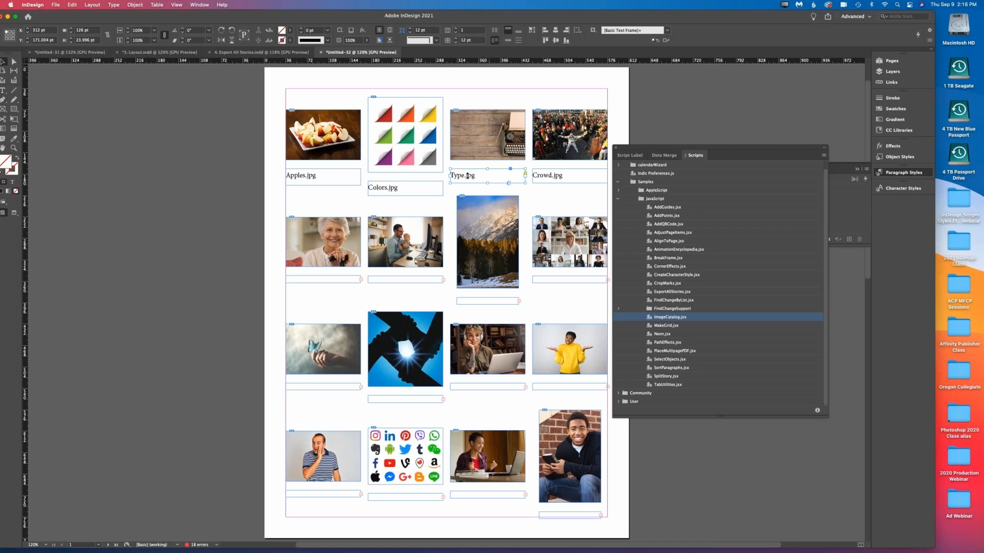
- View the catalog in Preview mode, check its second page, and return to page 1
left_click(14, 213)
left_click(107, 545)
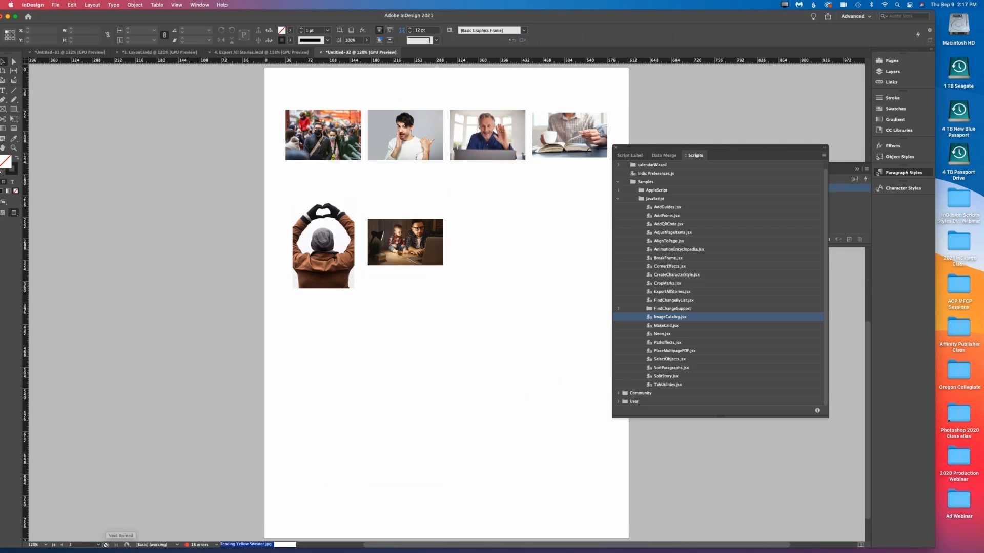
left_click(62, 545)
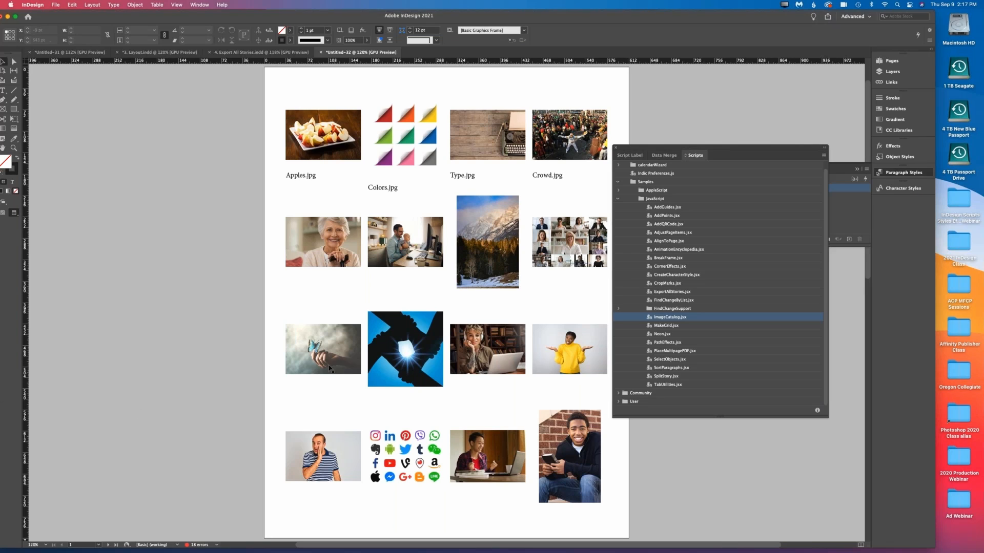
- Close the image catalog, 4. Export All Stories.indd and 3. Layout.indd, discarding unsaved changes
key("super+w")
left_click(467, 295)
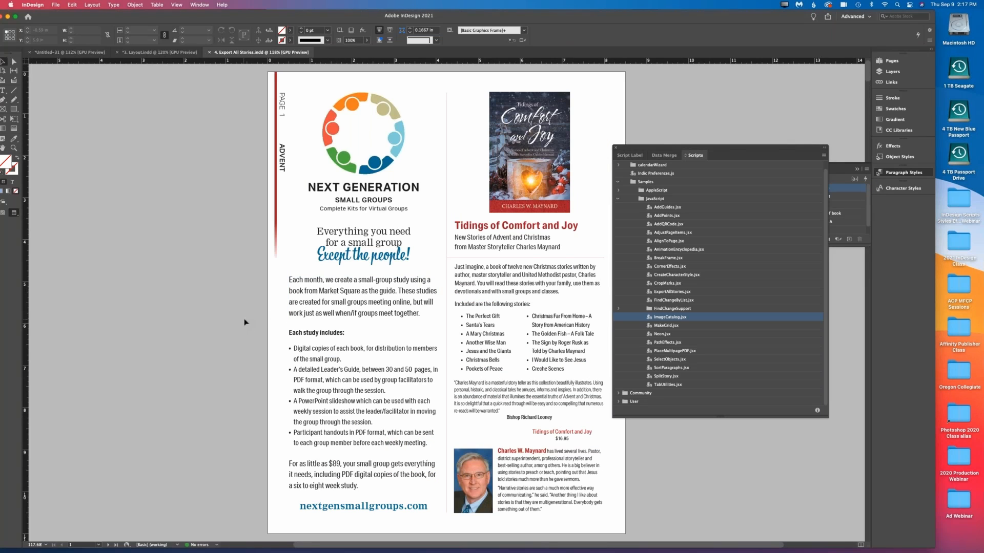
key("super+w")
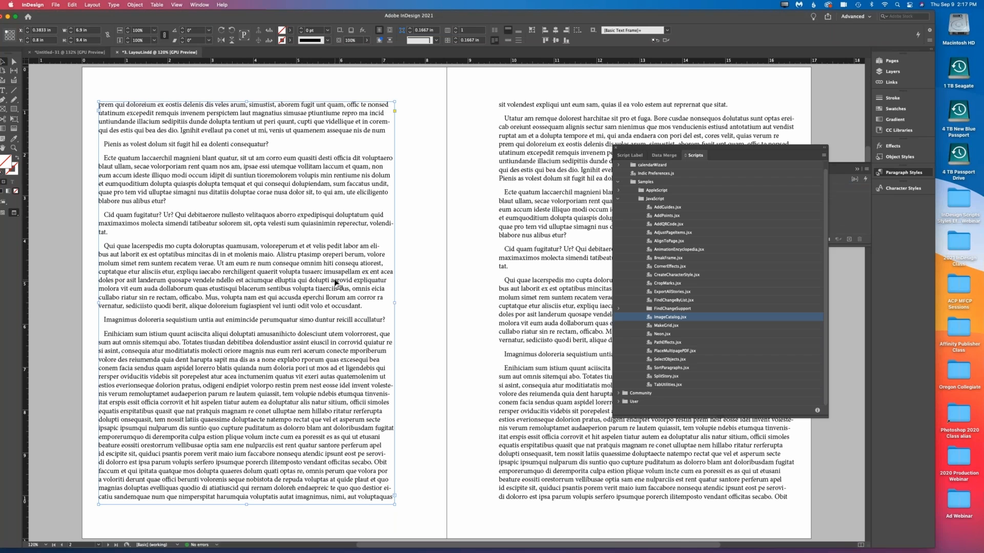
key("super+w")
left_click(467, 293)
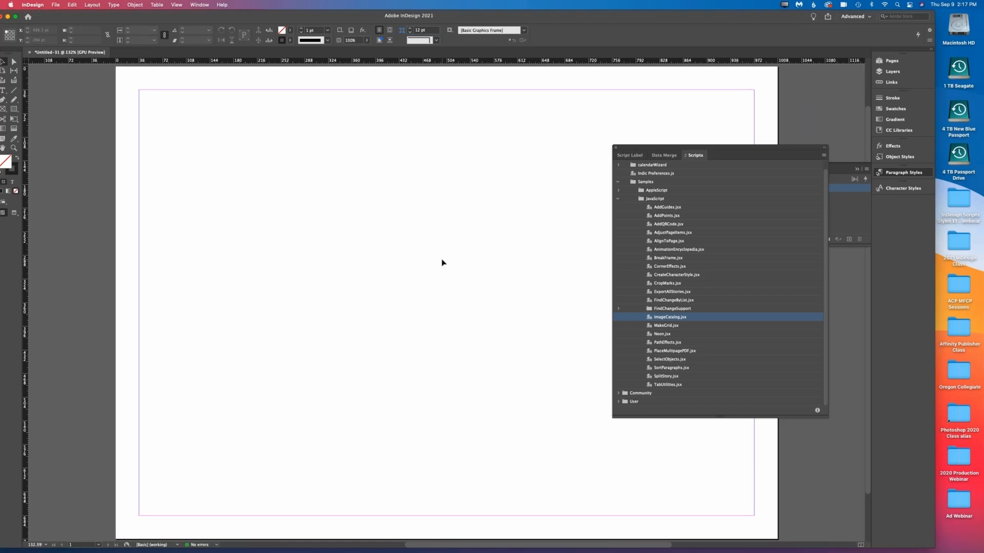
- Create a new single-page document of about 10 by 12 in with 0.1875 in margins
key("super+n")
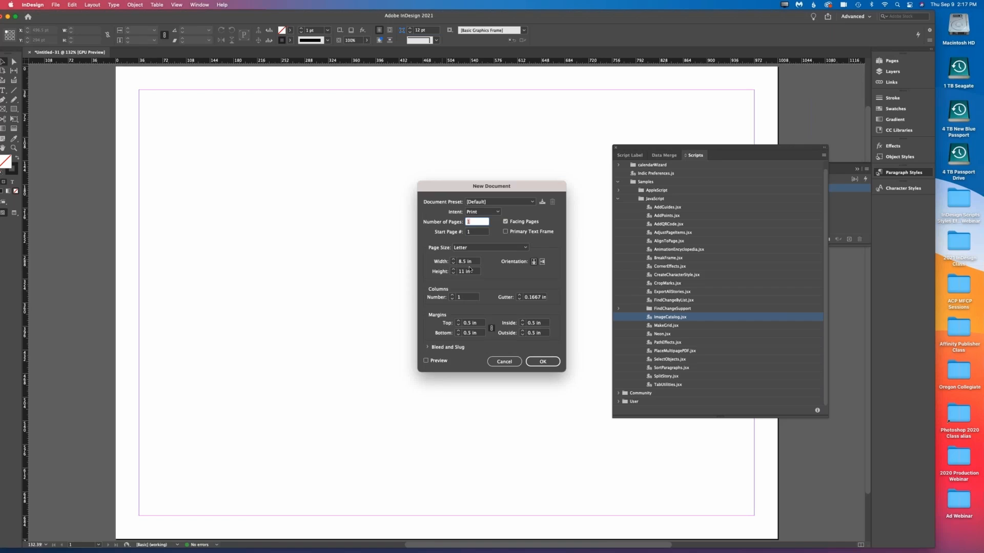
key("Return")
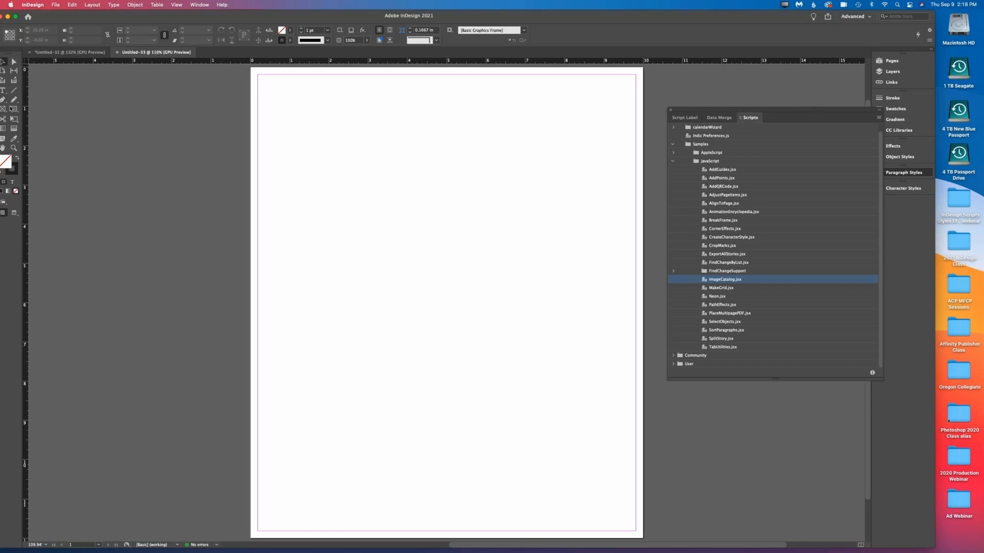
left_click_drag(110, 19, 116, 18)
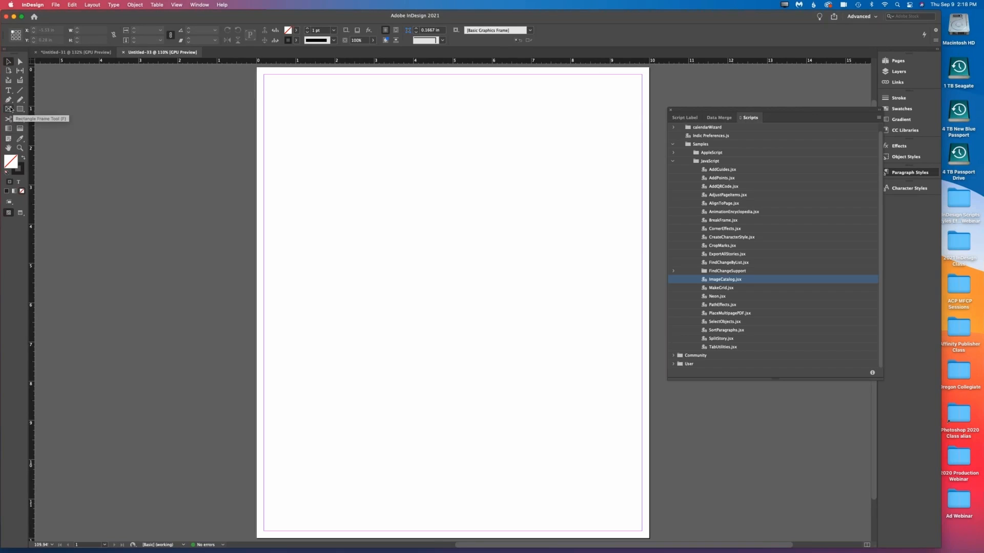
- Draw a rectangle frame about 9.625 by 10.79 in from the upper-left margin corner, spanning the full width between the margins
left_click(9, 109)
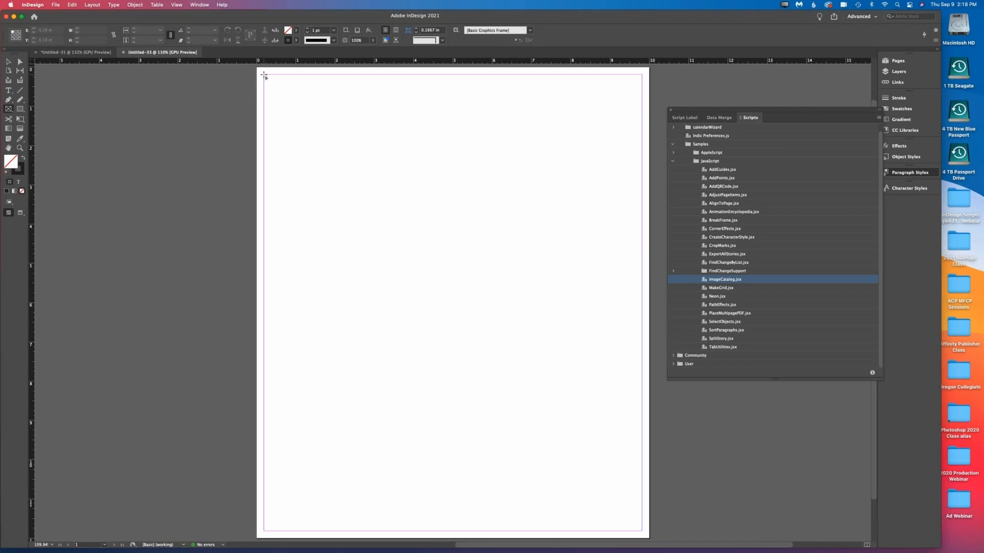
left_click_drag(264, 76, 641, 499)
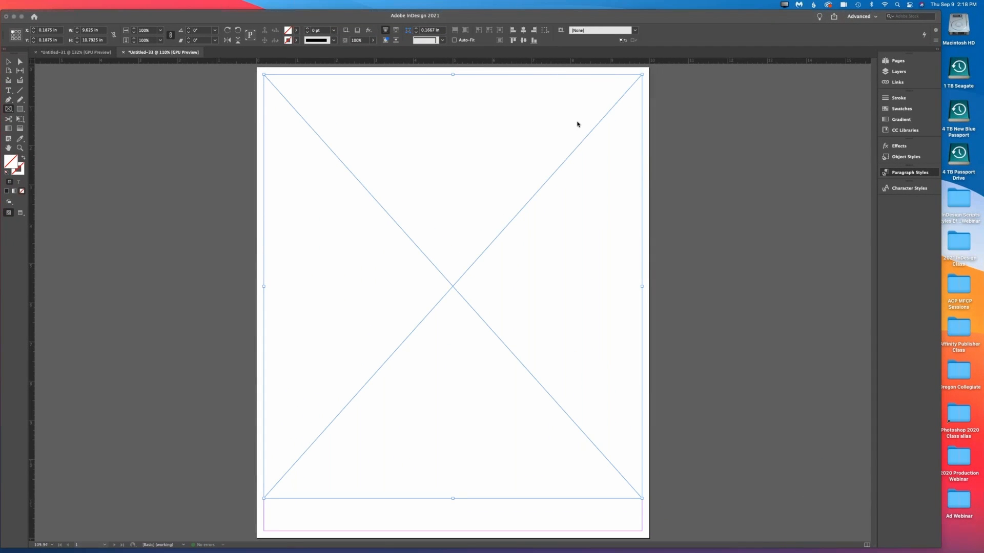
key("super+alt+F11")
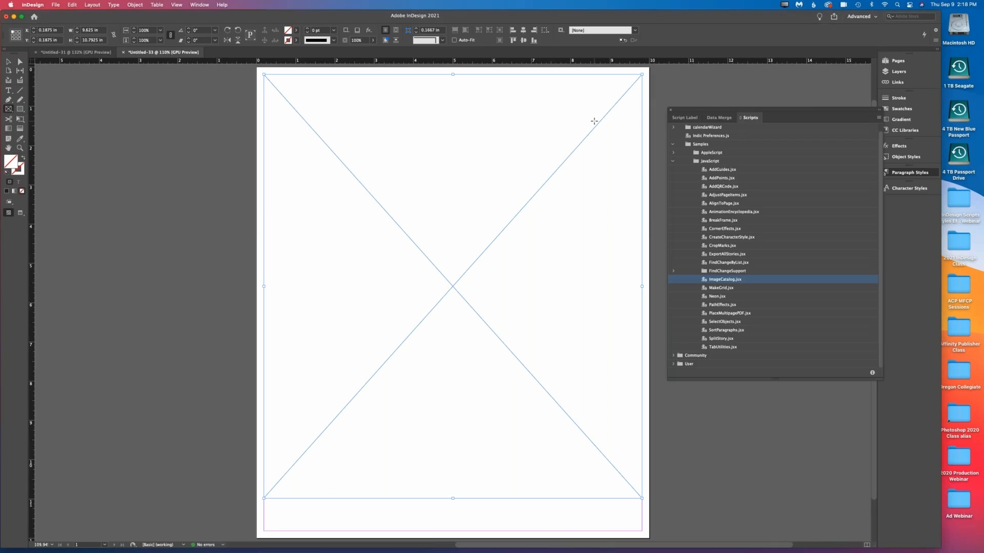
- Give the large frame a 1 pt stroke and align the stroke to the inside
left_click(899, 98)
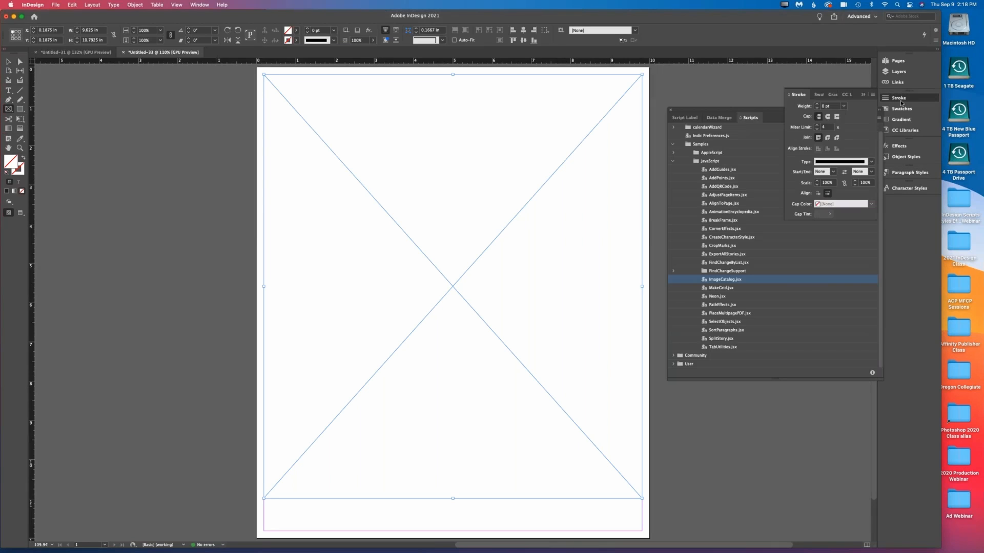
left_click(817, 104)
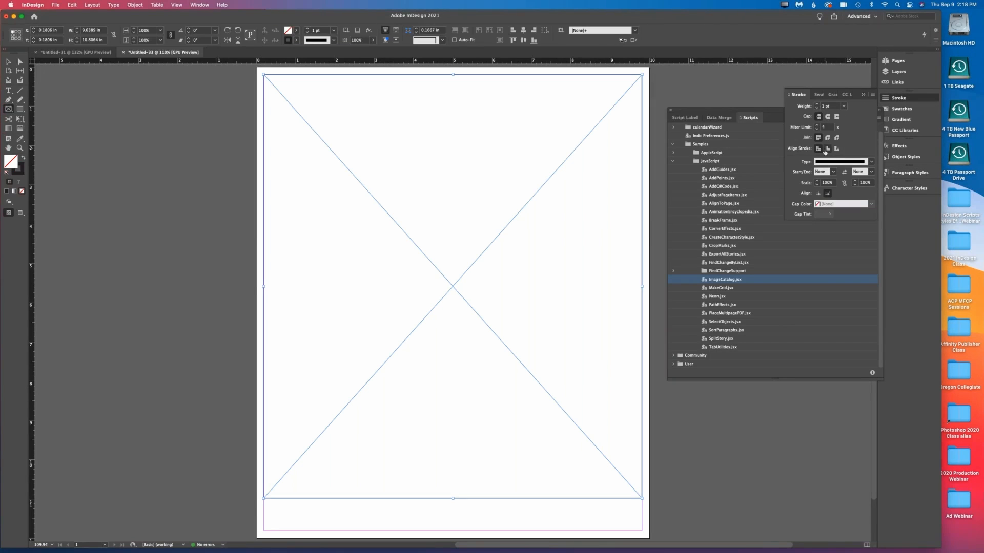
left_click(828, 148)
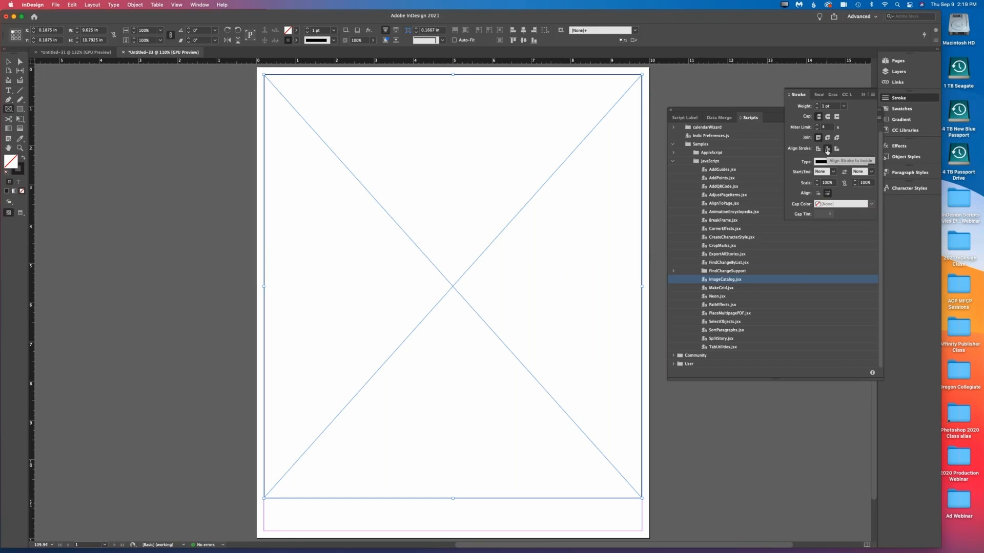
left_click(827, 149)
- Set the large frame's content fitting to Fill Frame Proportionally in the frame fitting options
left_click(131, 5)
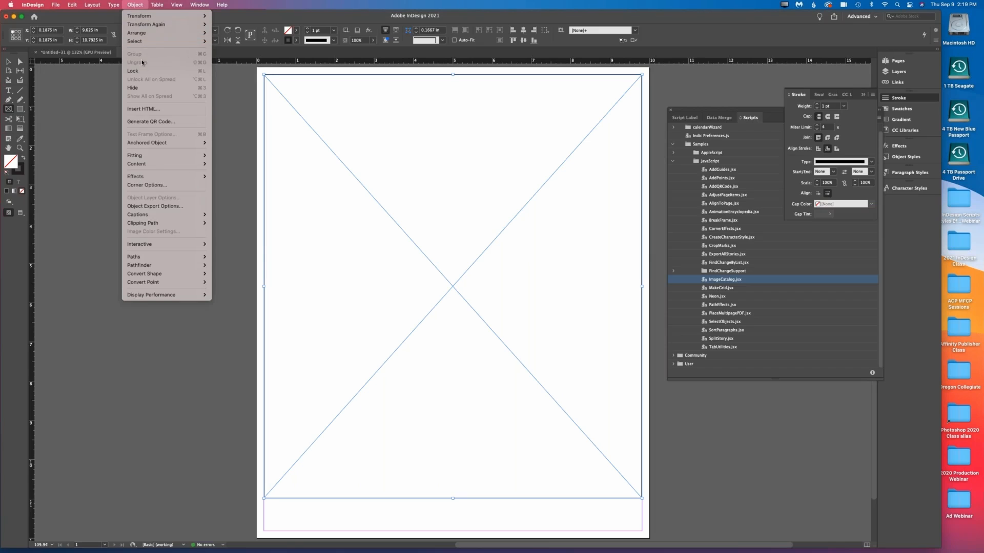
mouse_move(164, 155)
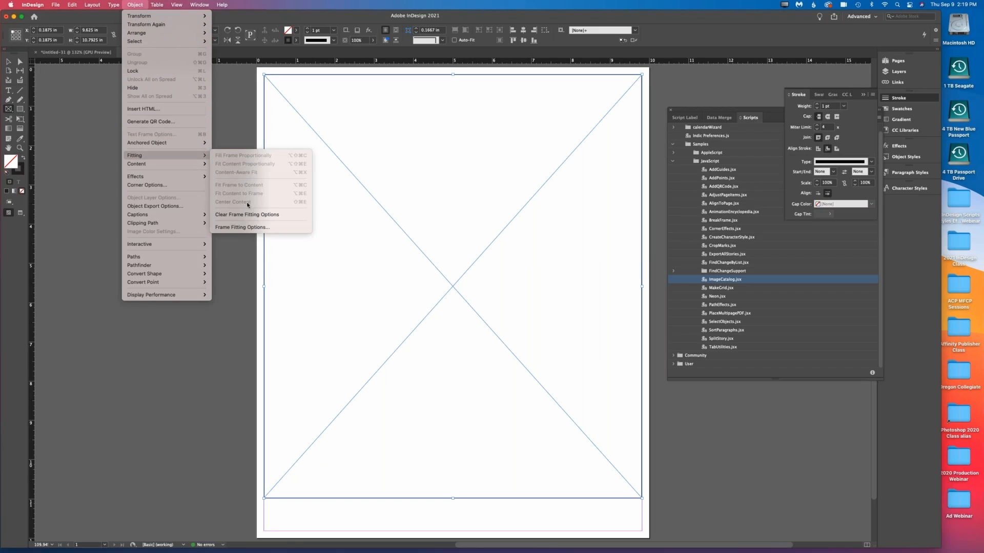
left_click(245, 229)
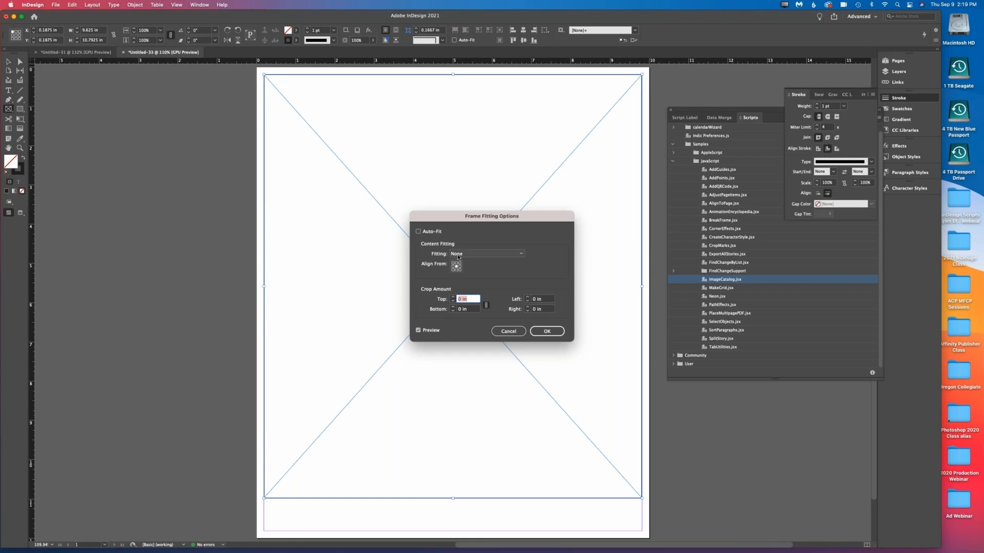
left_click(459, 255)
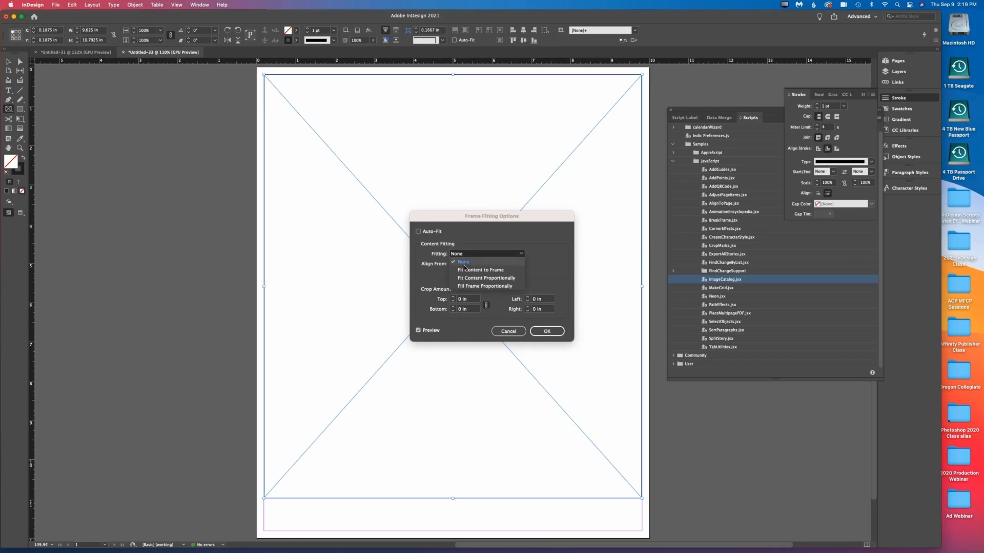
left_click(474, 286)
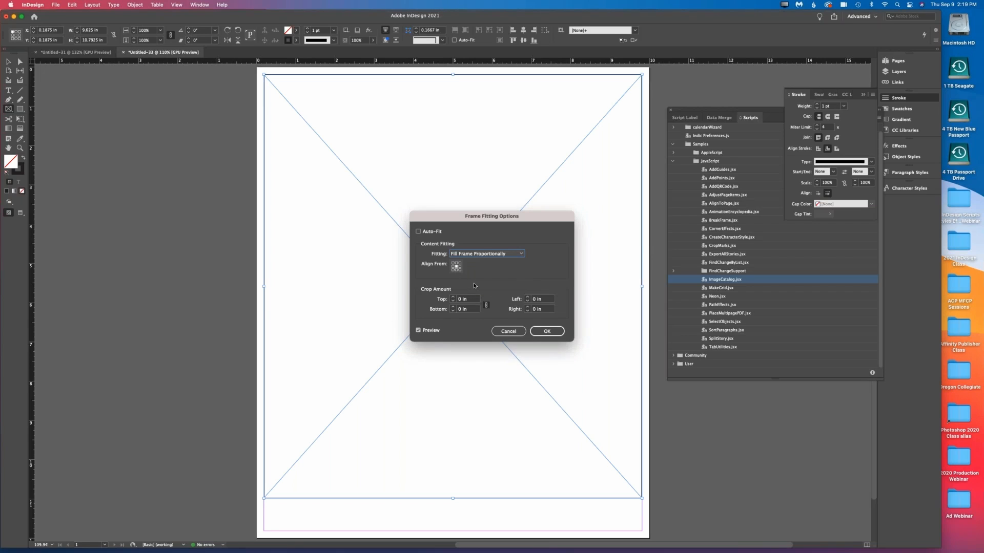
key("Return")
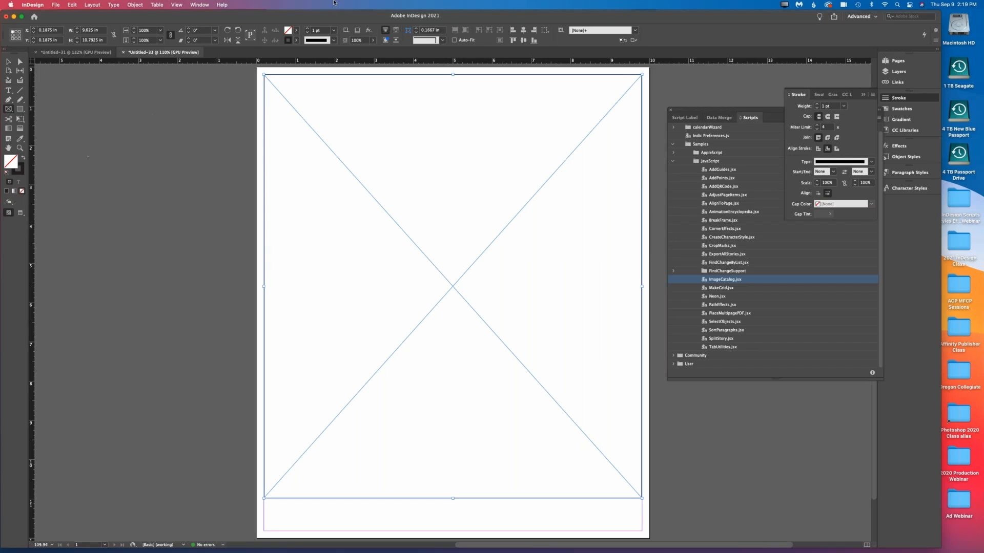
- Close the stroke settings and lower the large frame's top edge so the frame is about 9.46 in high
left_click(864, 94)
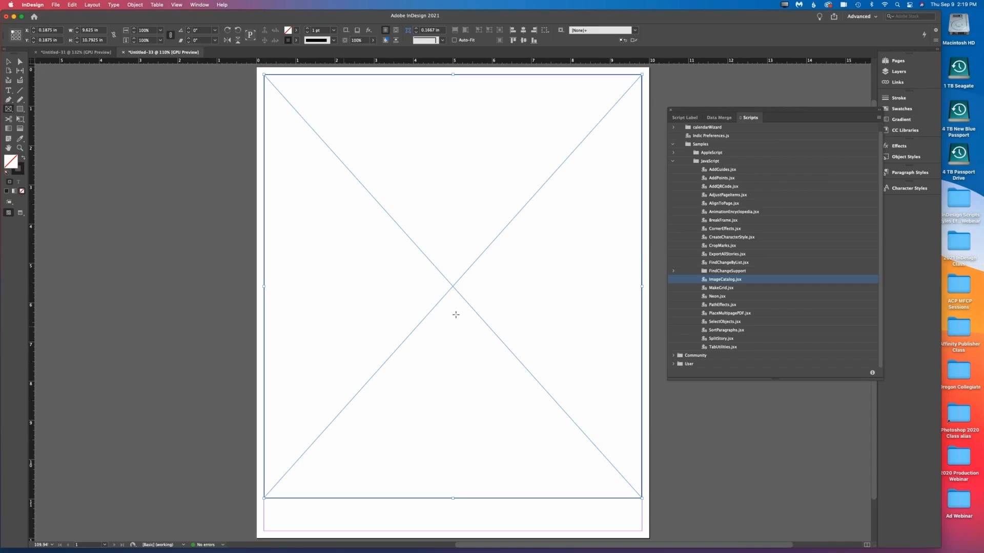
left_click(11, 63)
left_click_drag(453, 74, 453, 126)
- Draw a text frame about 9.625 by 0.92 in above the large frame and enter the title "Russ's Auto Sales"
key("t")
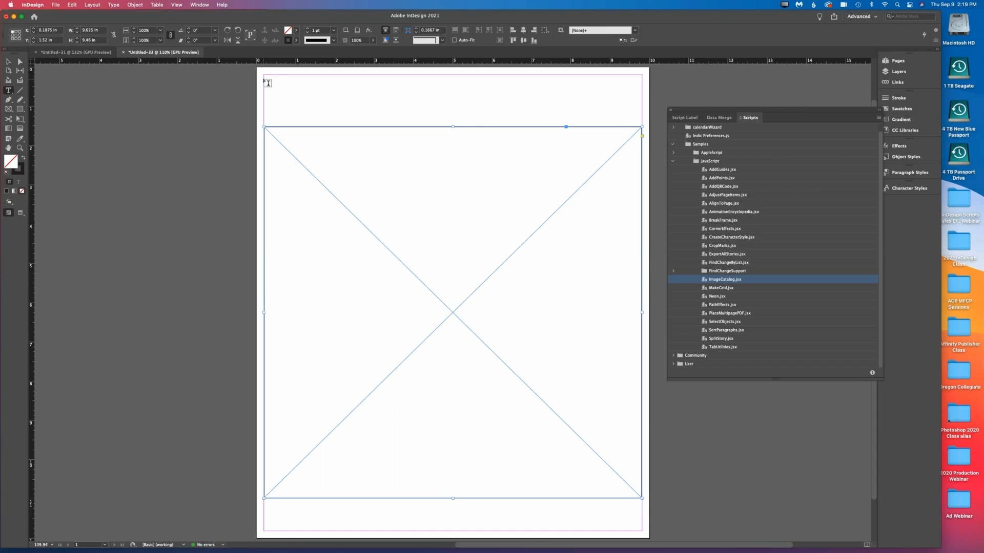
left_click_drag(264, 79, 638, 115)
type("Russ")
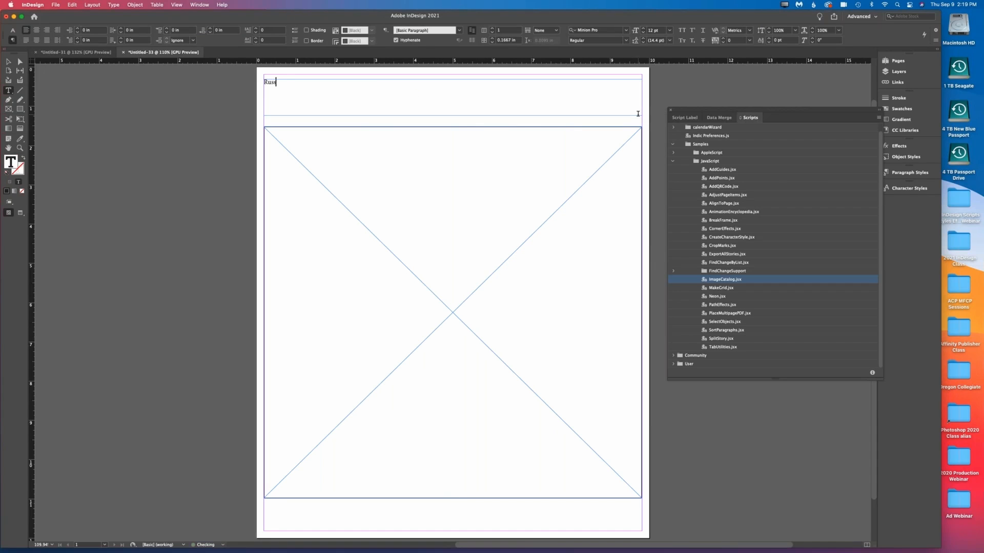
type("'s Auto Sales")
- Enlarge the whole title to 48 pt and centre it in its text frame
key("super+a")
key("super+shift+period")
key("super+shift+period")
key("super+shift+period")
key("super+shift+period")
key("super+shift+period")
key("super+shift+period")
key("super+shift+period")
key("super+shift+period")
key("super+shift+period")
key("super+shift+period")
key("super+shift+period")
key("super+shift+period")
key("super+shift+period")
key("super+shift+period")
key("super+shift+period")
key("super+shift+period")
key("super+shift+period")
key("super+shift+c")
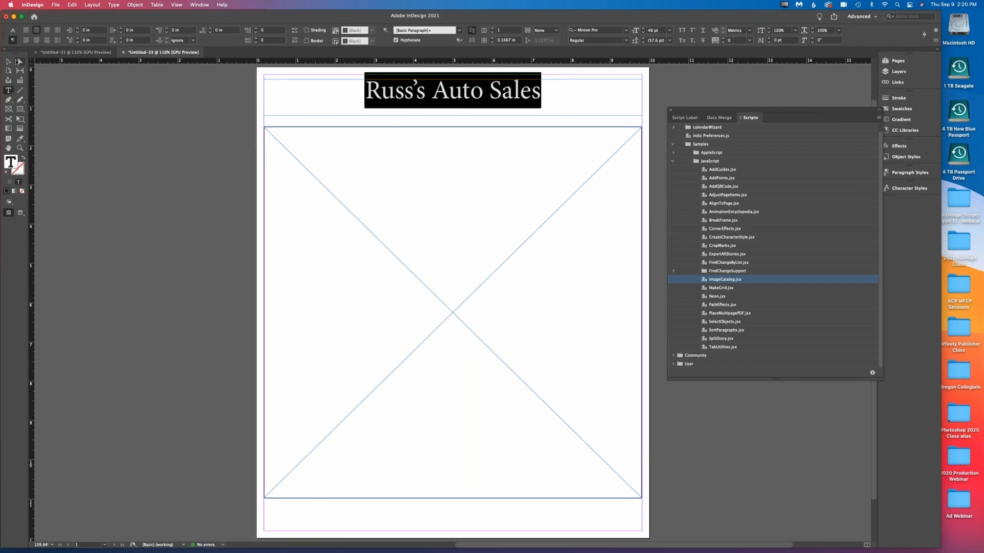
- Move the large frame up slightly to a Y position of about 1.44 in
left_click(9, 61)
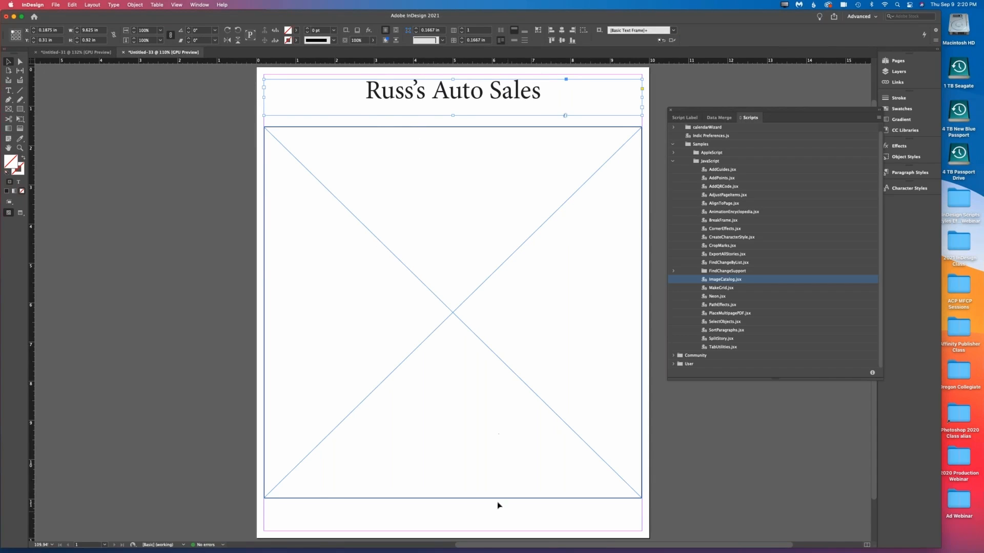
left_click(447, 346)
left_click_drag(438, 330, 437, 326)
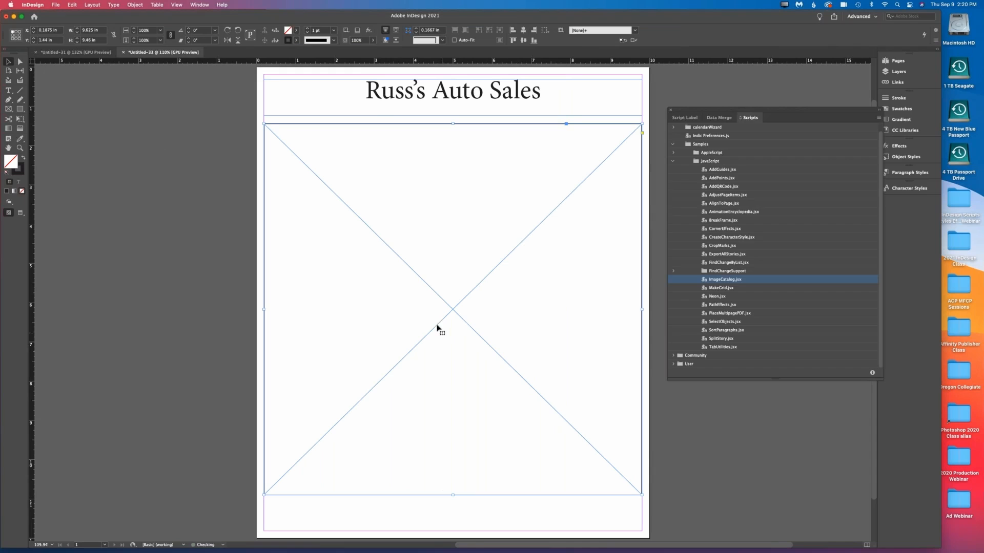
- Run MakeGrid.jsx on the large frame with 4 rows, 3 columns and 18 pt row and column gutters, and preview the page
left_click(130, 115)
left_click(292, 146)
left_click(720, 289)
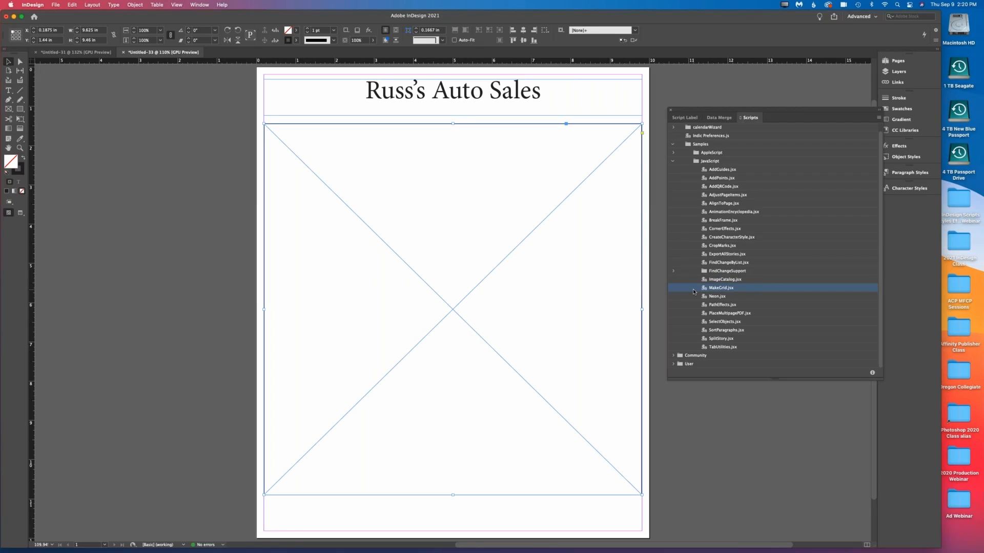
double_click(693, 290)
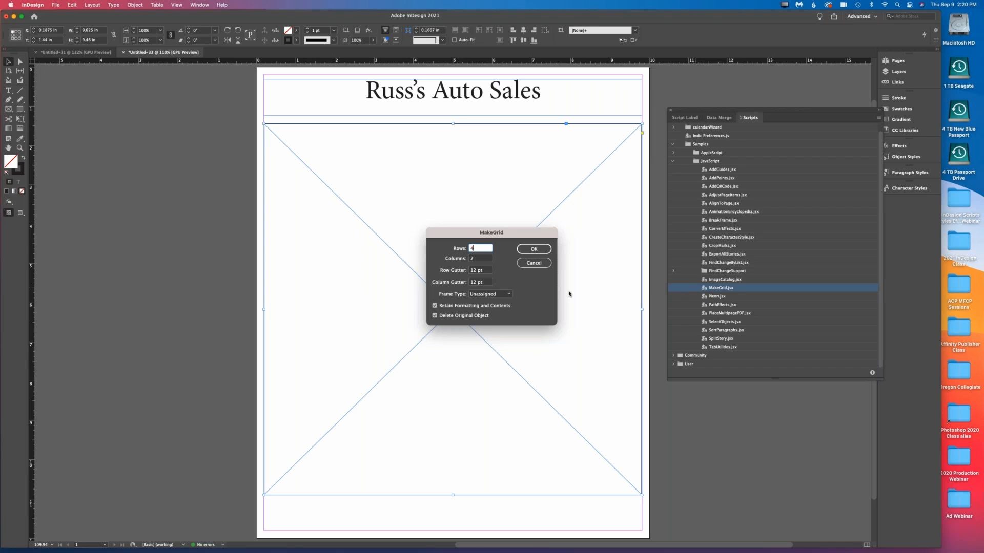
key("Tab")
type("3")
double_click(474, 272)
type("18")
key("Tab")
type("18")
key("Tab")
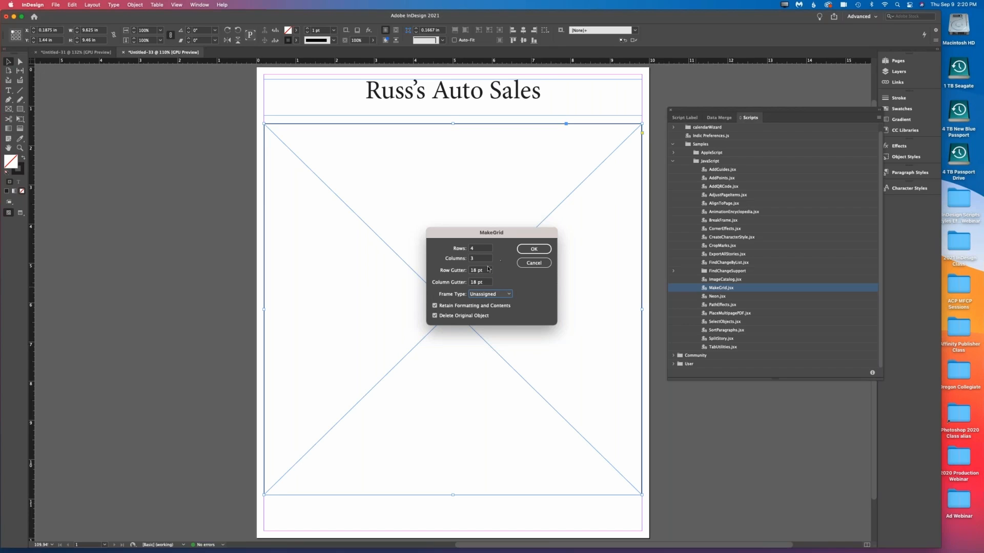
left_click(532, 250)
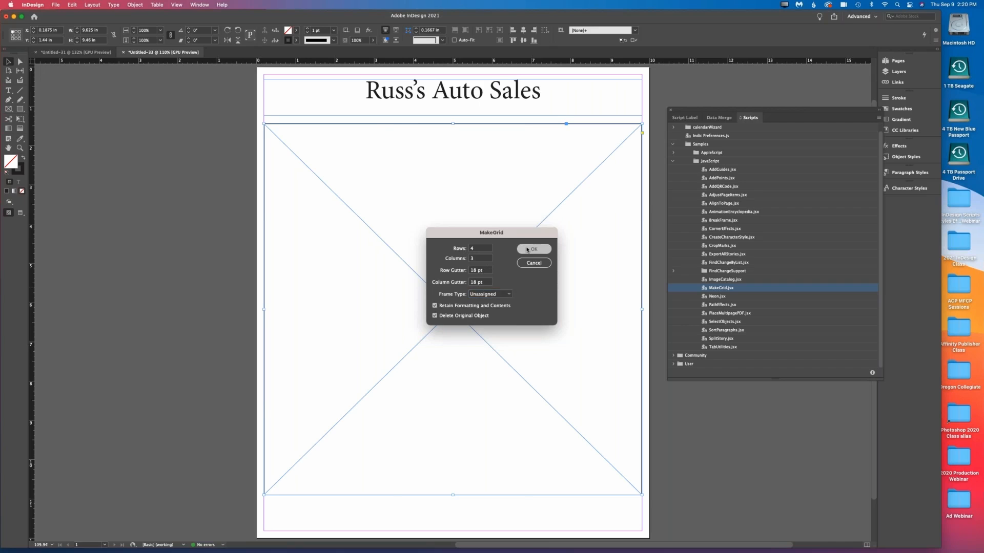
left_click(23, 214)
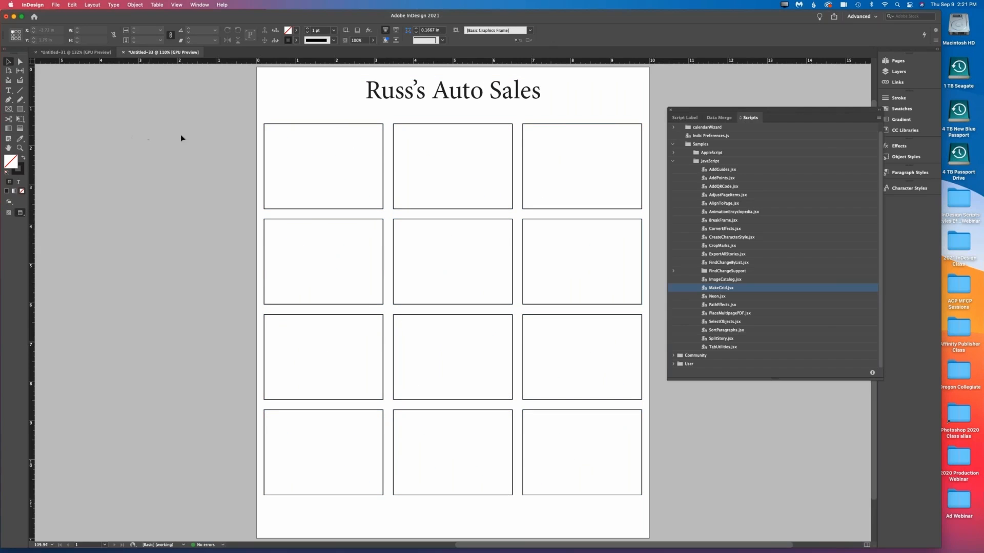
- Load the JPGs from Apples.jpg through Hands Over.jpg for placing and fill the six frames of the grid's first two rows
key("super+d")
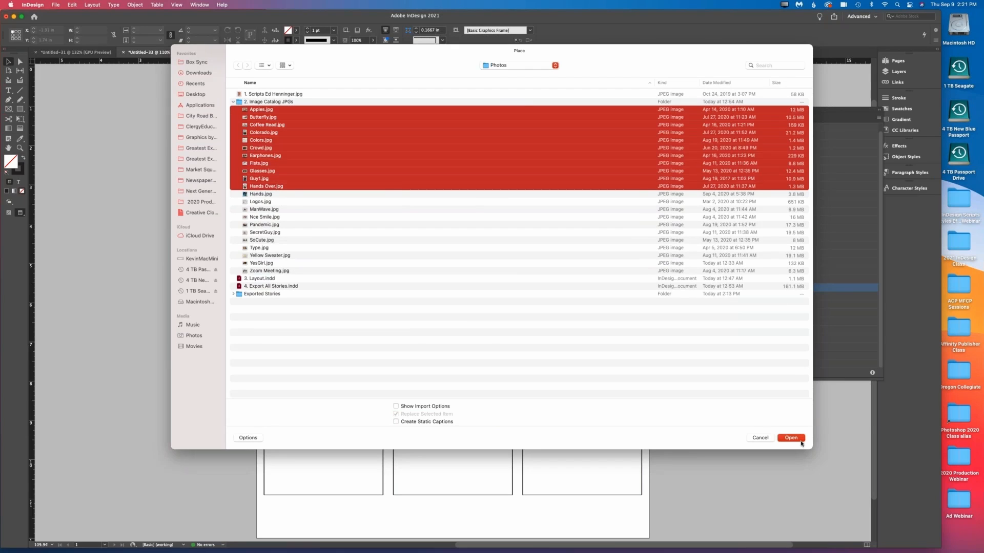
left_click(800, 440)
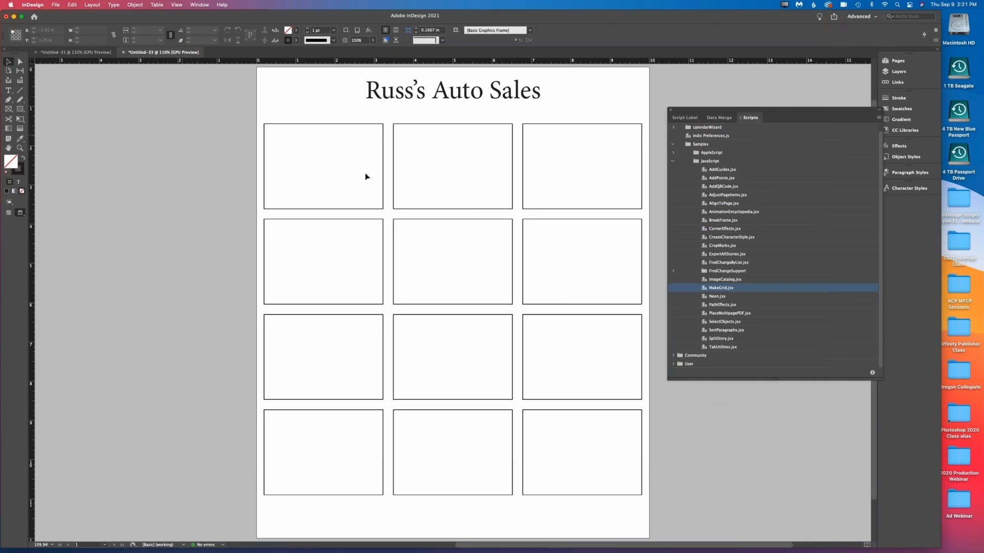
left_click(346, 168)
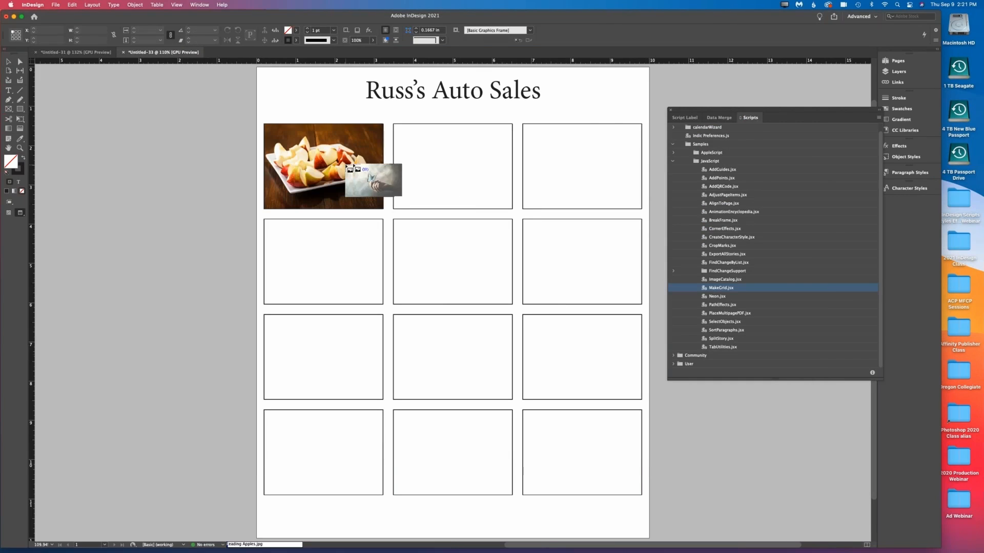
left_click(446, 169)
left_click(576, 169)
left_click(322, 259)
left_click(436, 249)
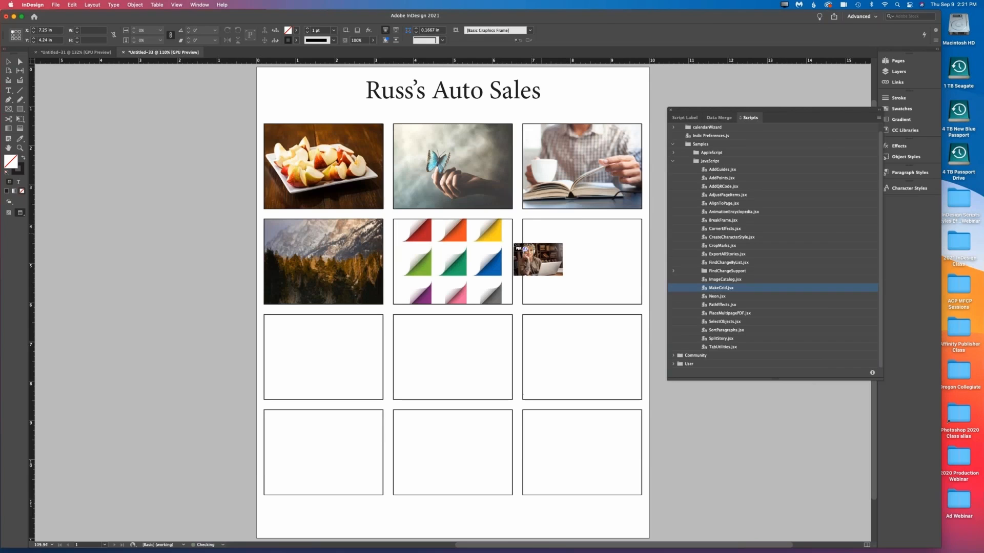
left_click(543, 256)
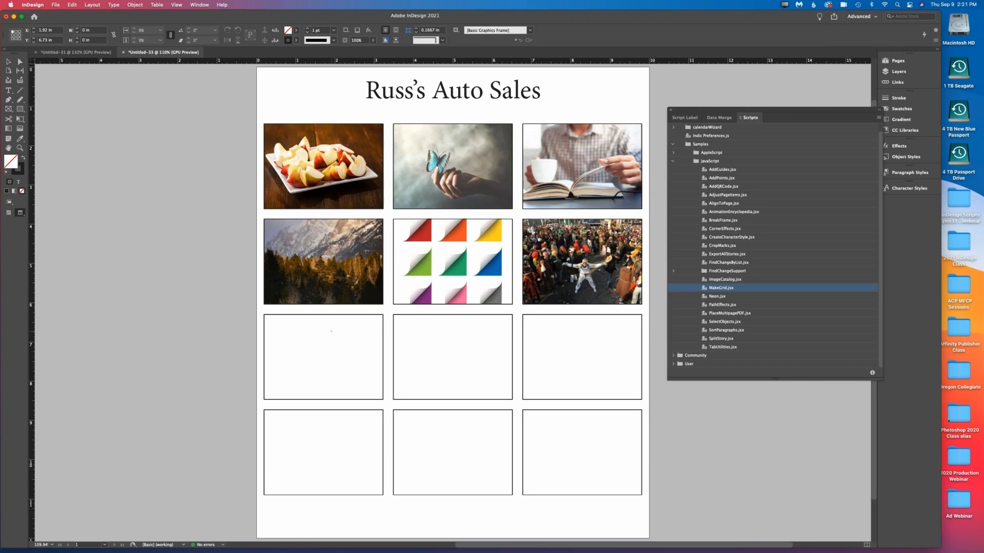
- Place the remaining loaded images in the three third-row frames and the first two fourth-row frames
left_click(332, 332)
left_click(443, 330)
left_click(559, 330)
left_click(323, 438)
left_click(425, 442)
- Place ManWave.jpg in the empty last frame of the grid's fourth row
left_click(560, 435)
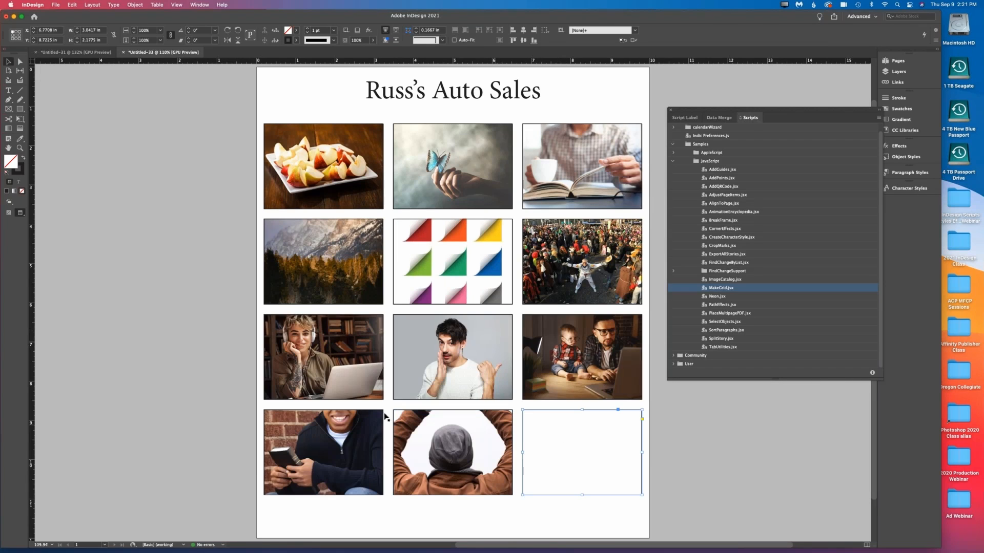
key("super+d")
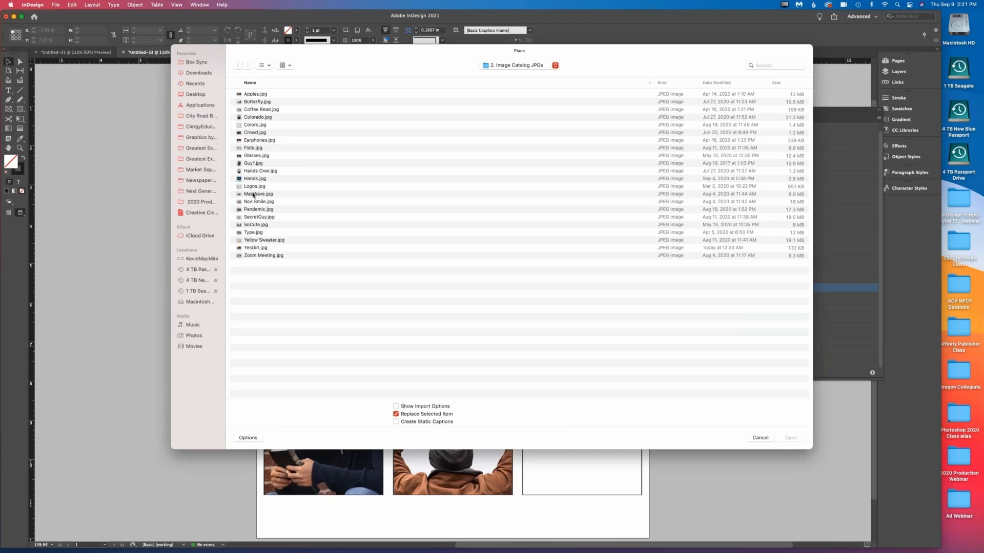
left_click(253, 194)
left_click(791, 437)
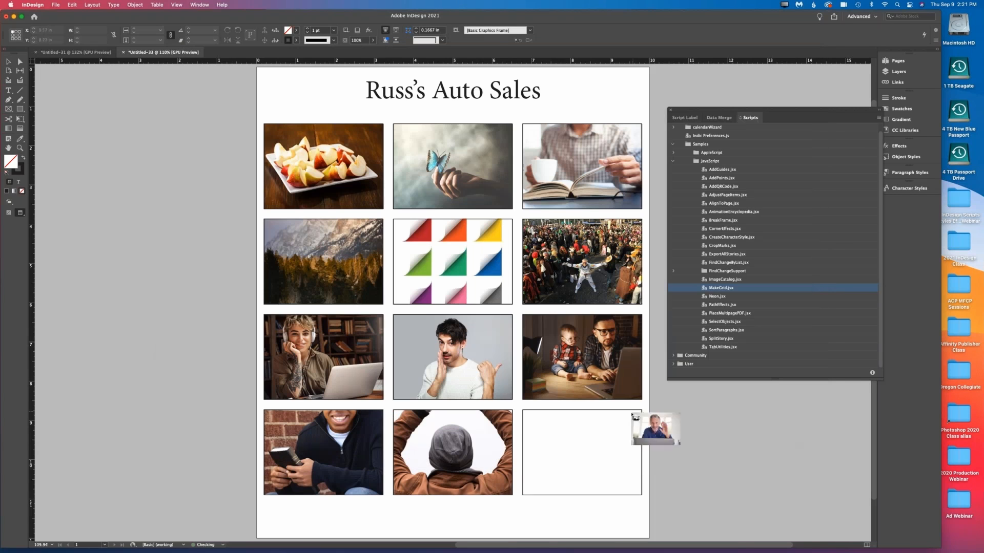
left_click(635, 417)
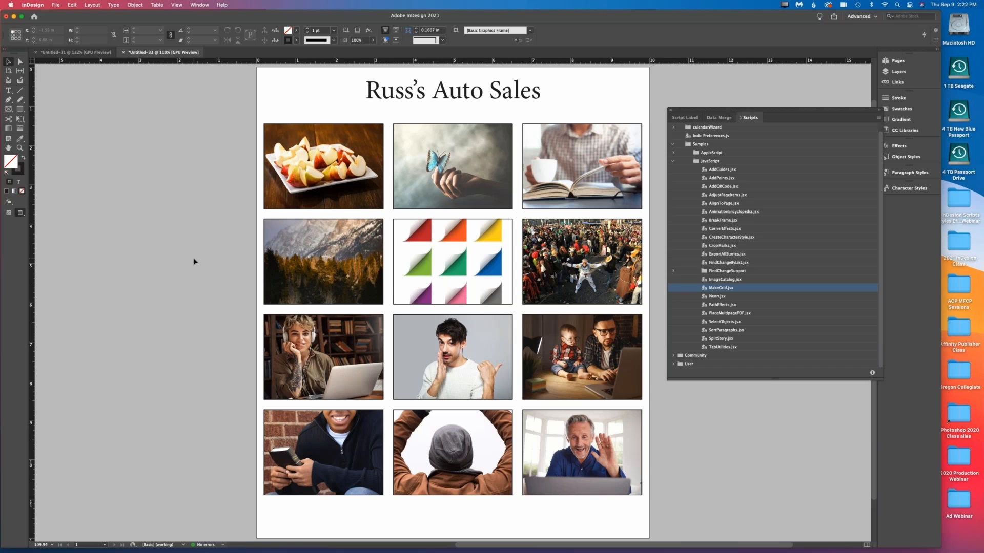
- Close the auto sales document without saving and open 4. Export All Stories.indd
key("super+w")
left_click(461, 293)
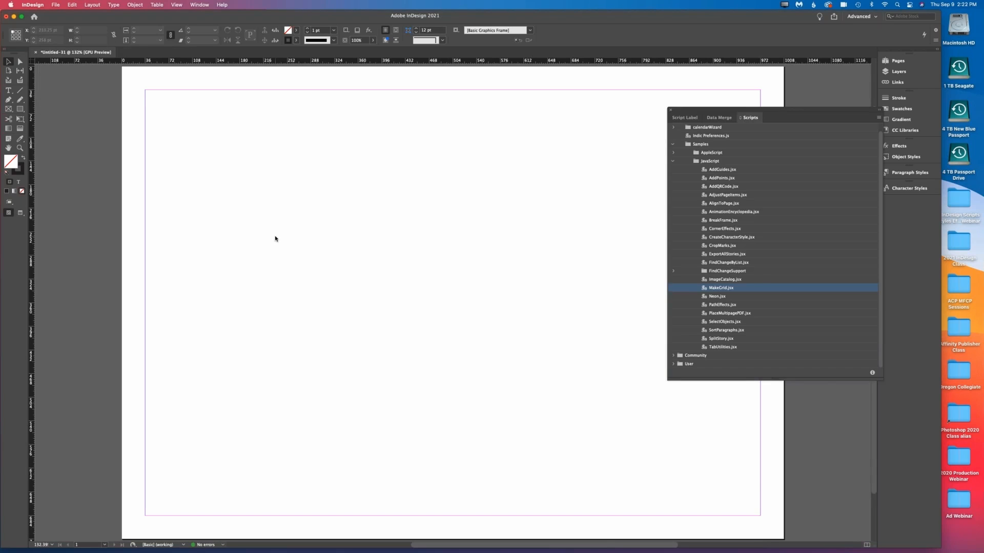
key("super+o")
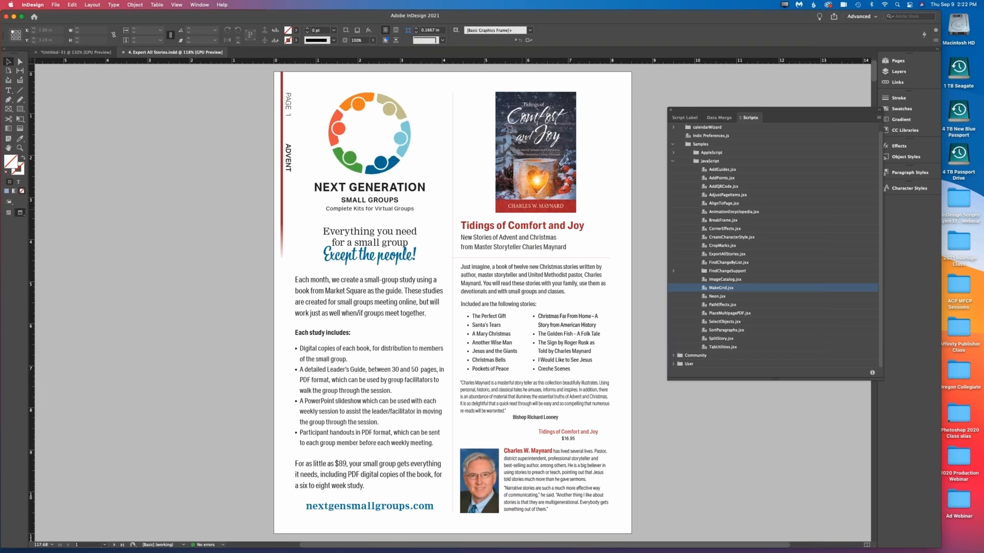
- Run SelectObjects.jsx with only Images enabled to select the page's images, and clear the selection
double_click(697, 325)
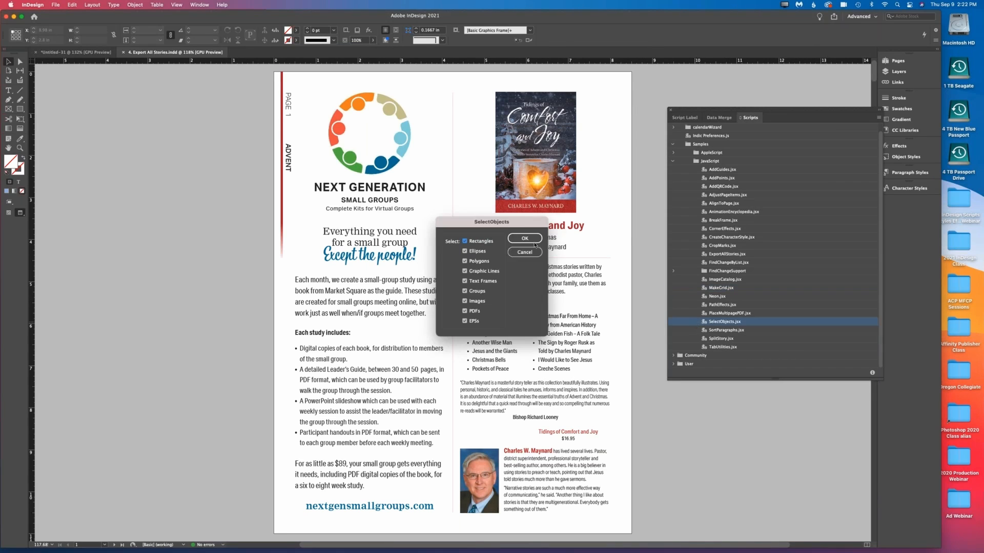
left_click_drag(526, 221, 637, 183)
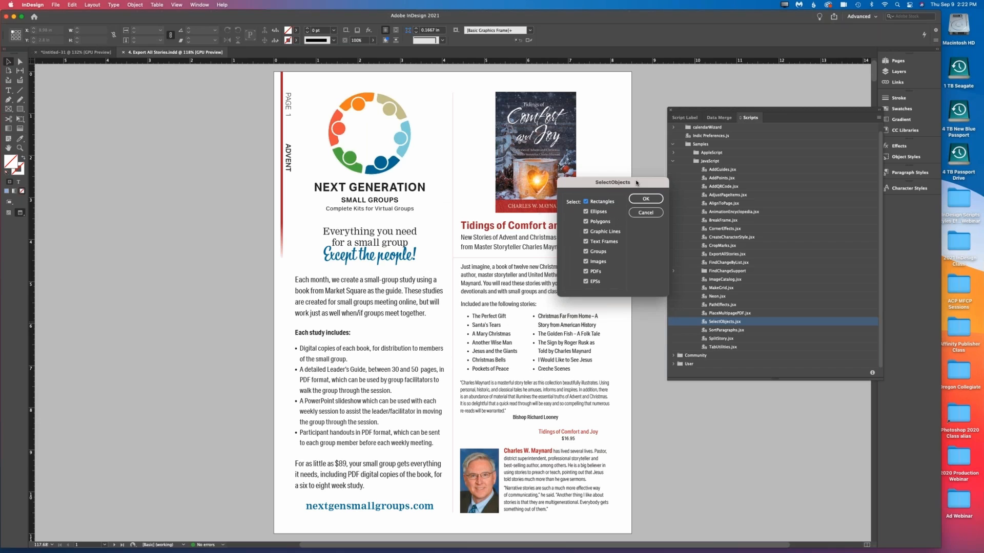
left_click(586, 282)
left_click(586, 272)
left_click(586, 252)
left_click(586, 241)
left_click(586, 232)
left_click(586, 222)
left_click(585, 211)
left_click(585, 201)
left_click(646, 198)
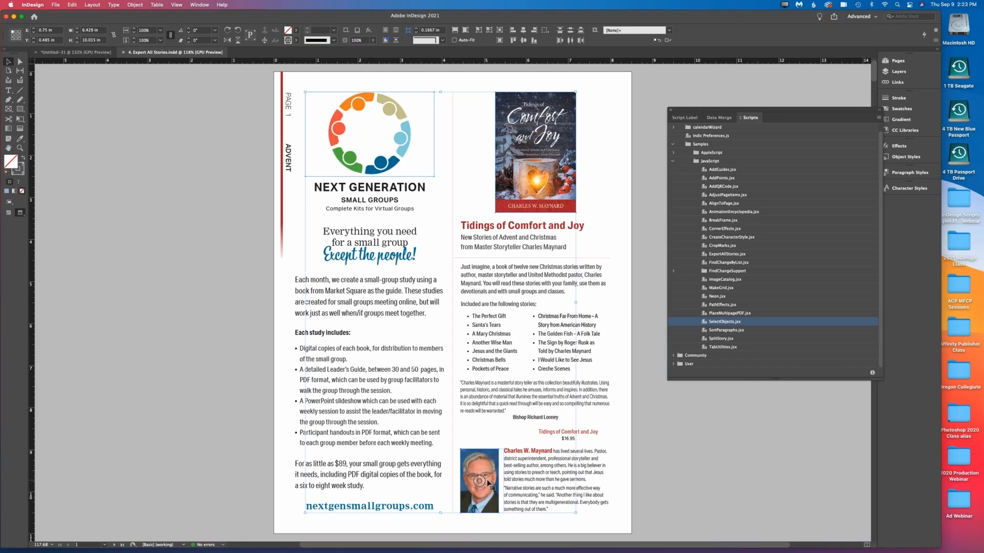
left_click(650, 336)
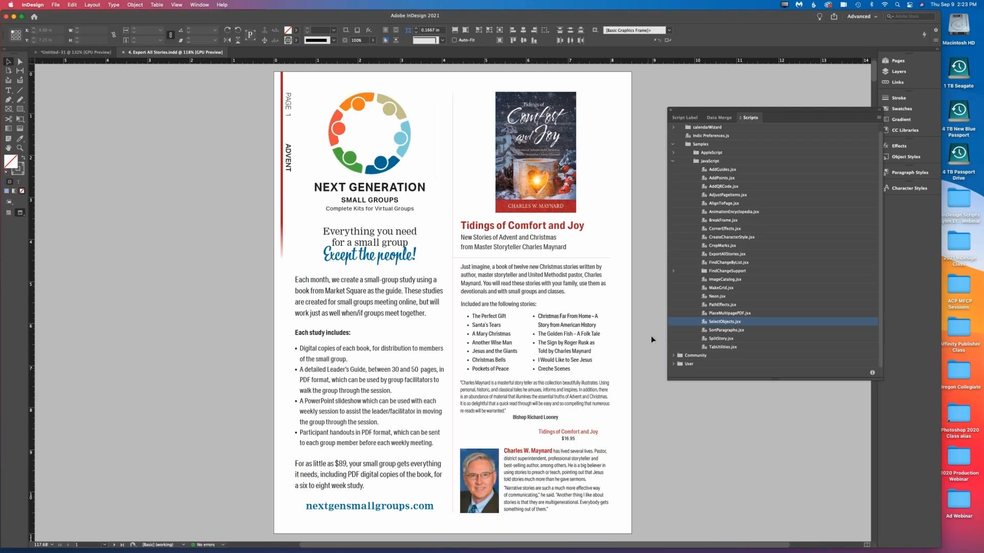
- Bring up the SelectObjects.jsx options again, cancel them, and close 4. Export All Stories.indd
double_click(695, 322)
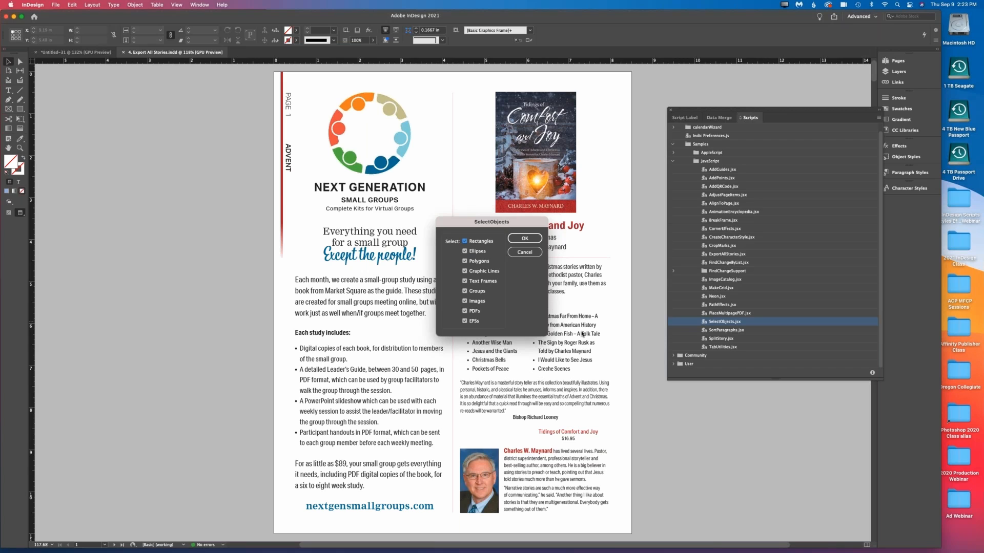
left_click(525, 252)
key("super+w")
- Draw a tall text frame in the middle of the blank landscape page and enlarge its text size to 26 pt
key("t")
left_click_drag(368, 142, 512, 380)
key("super+alt+shift+period")
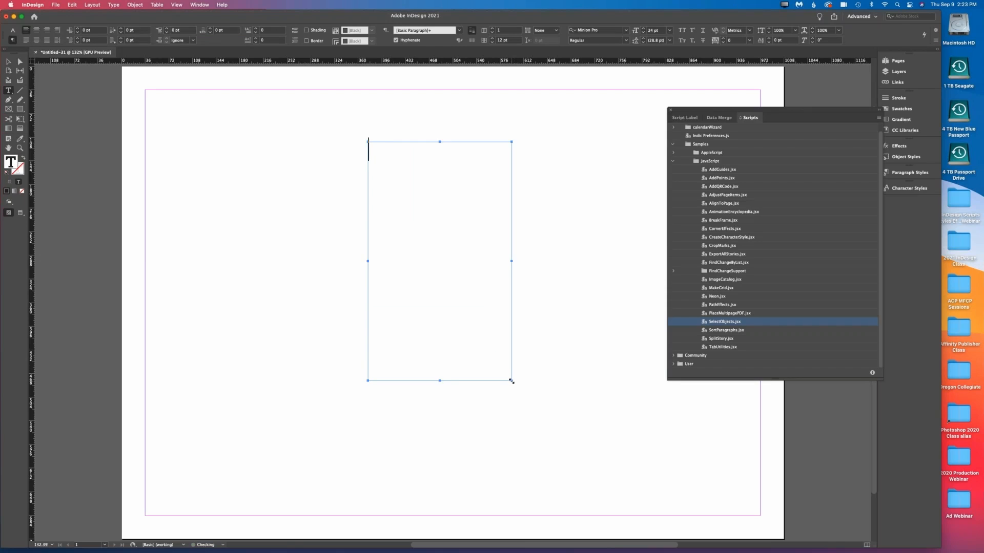
- Enter a list of eight unsorted first names in the text frame, one per line
type("Zachary")
key("Return")
type("Ashley")
key("Return")
type("Nellie")
key("Return")
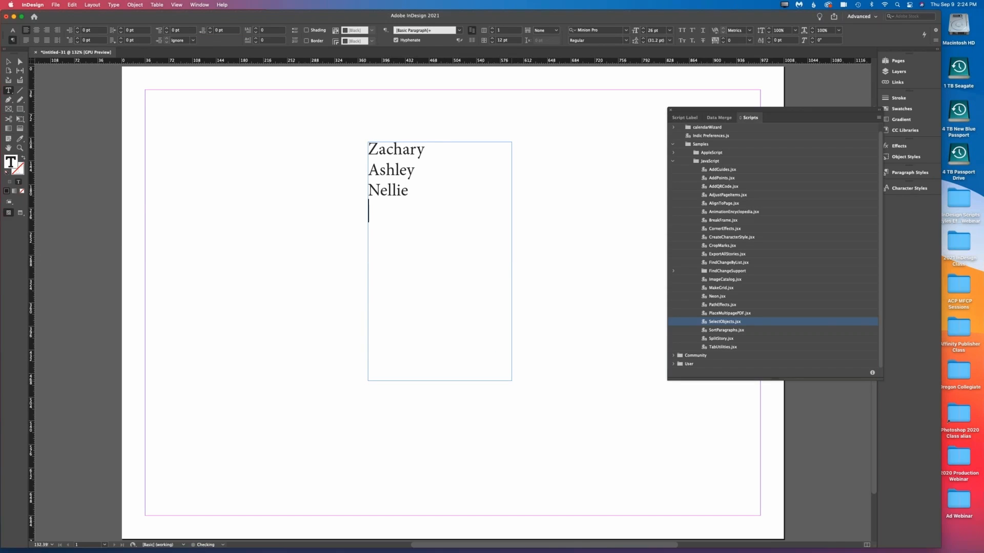
type("Judy")
key("Return")
type("Russ")
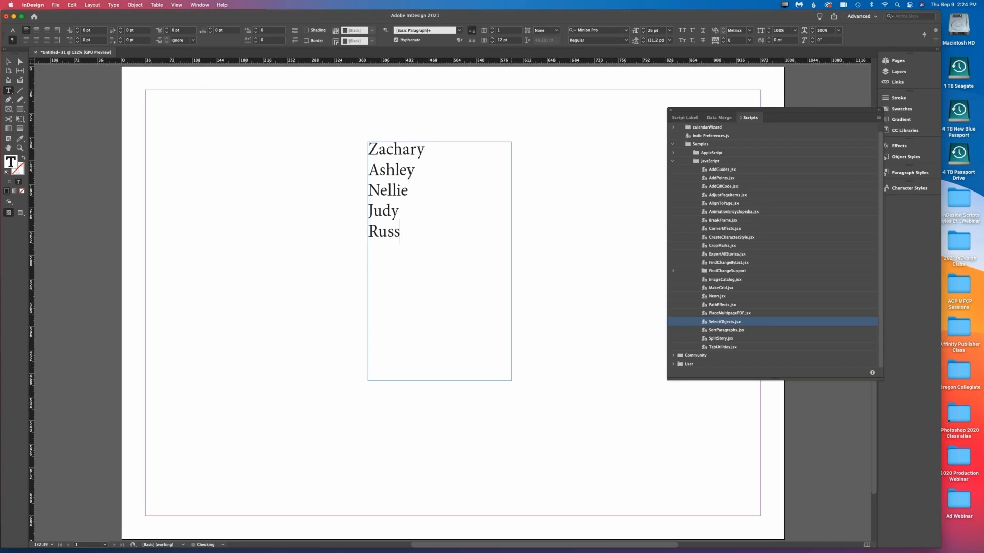
key("Return")
type("Kristi")
key("Return")
type("Robert")
key("Return")
type("Loraine")
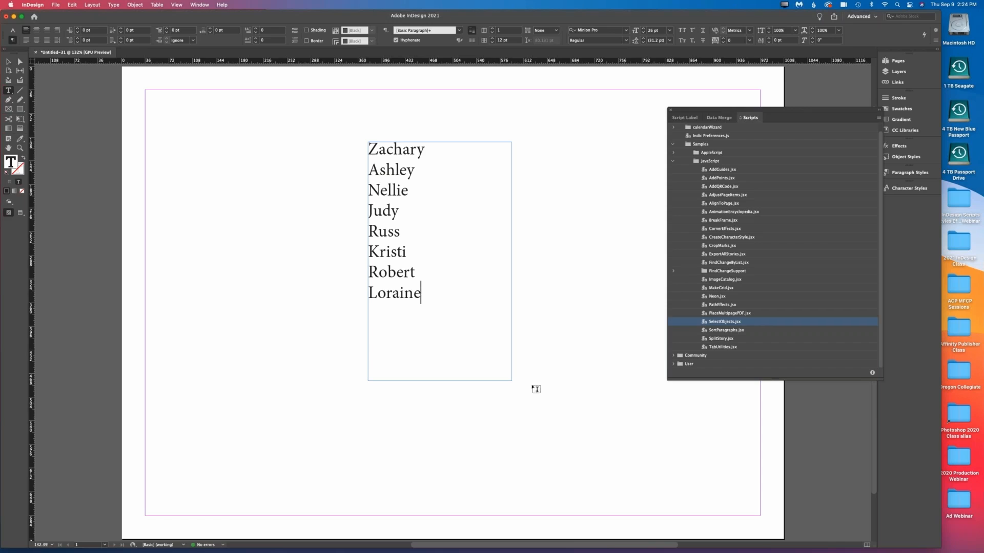
- Sort the name list with SortParagraphs.jsx using Ignore Formatting (faster) and Ignore Spaces, and undo the sort
left_click_drag(422, 297, 338, 124)
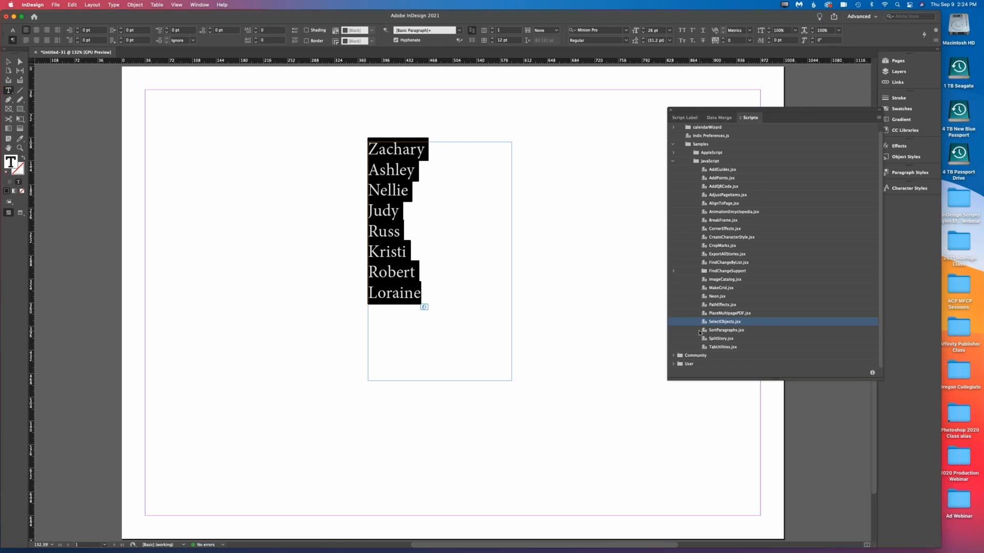
left_click(698, 333)
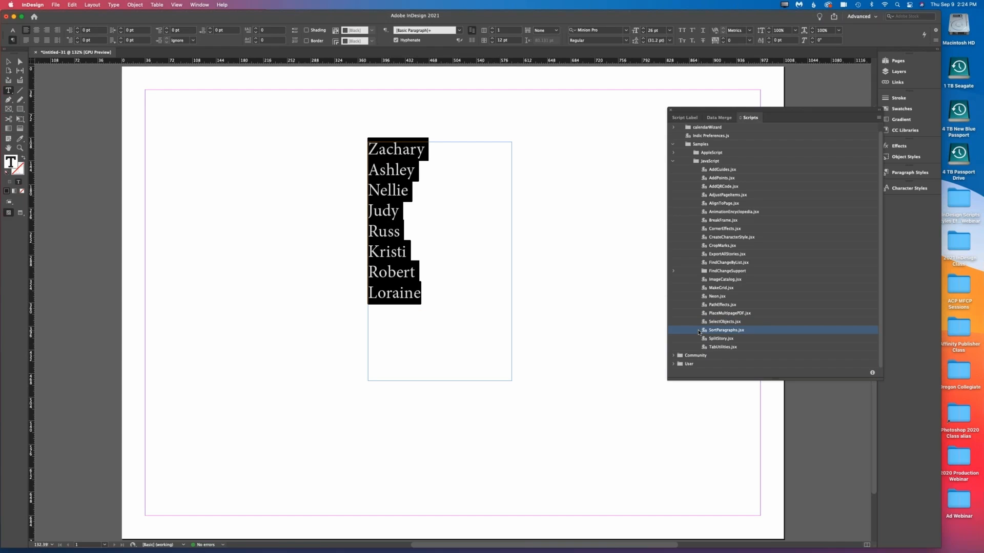
double_click(698, 331)
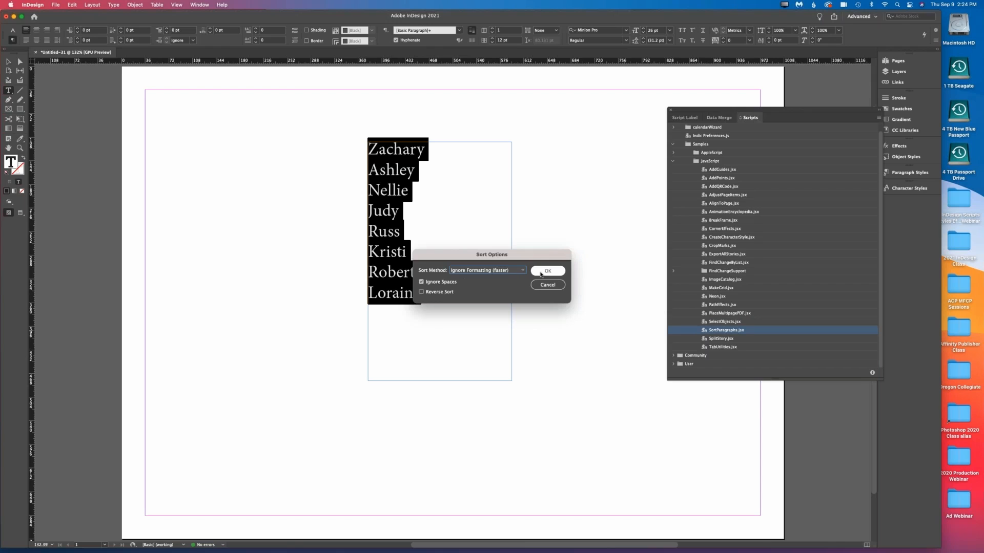
left_click(547, 271)
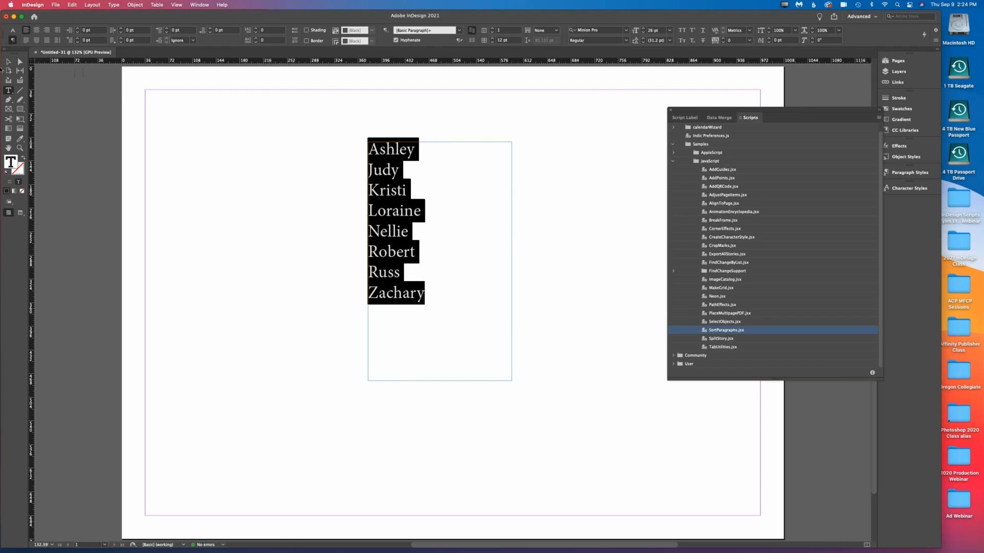
left_click(6, 66)
left_click(216, 139)
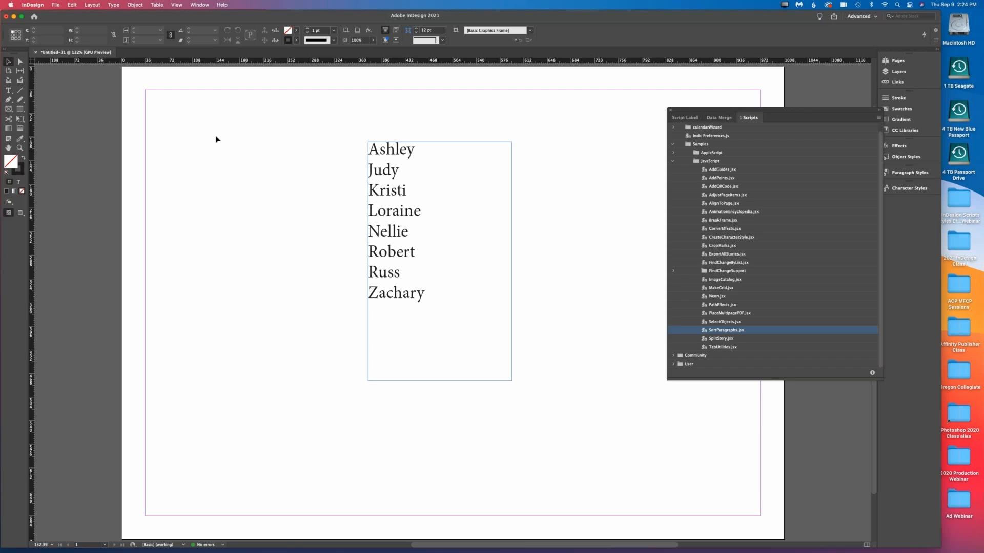
key("super+z")
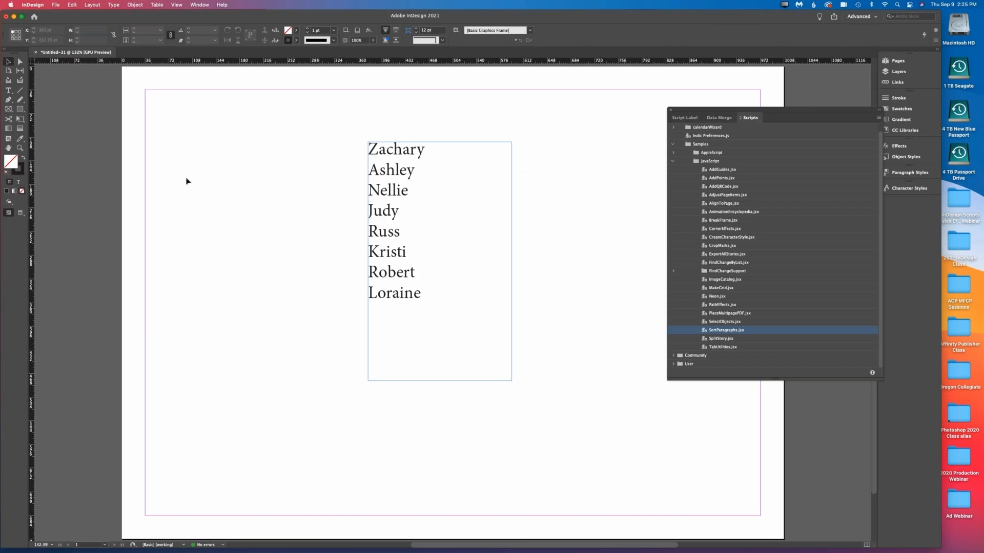
- Select the entire name list again and sort it alphabetically with SortParagraphs.jsx, keeping the default sort options
key("t")
left_click(470, 204)
key("super+a")
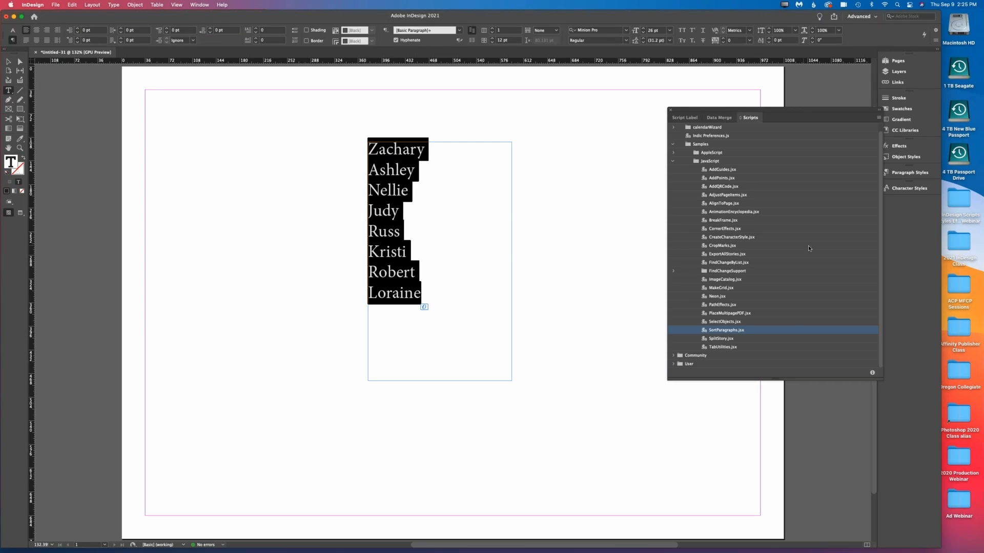
double_click(777, 331)
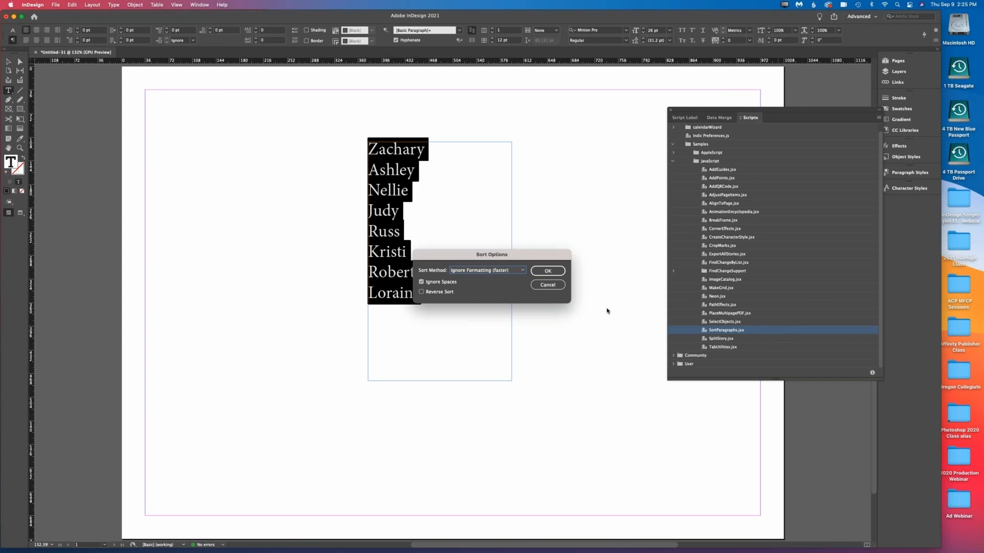
left_click(554, 273)
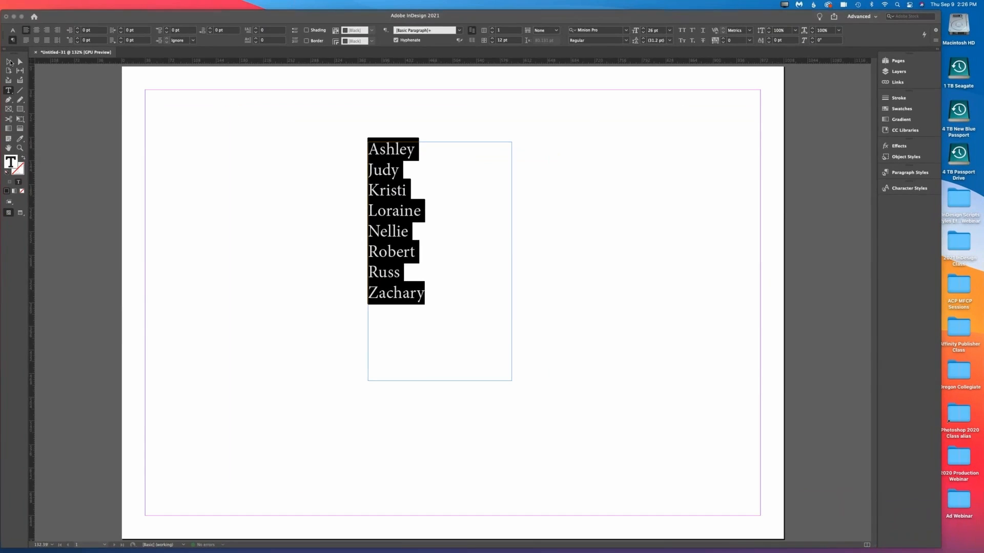
left_click(460, 182)
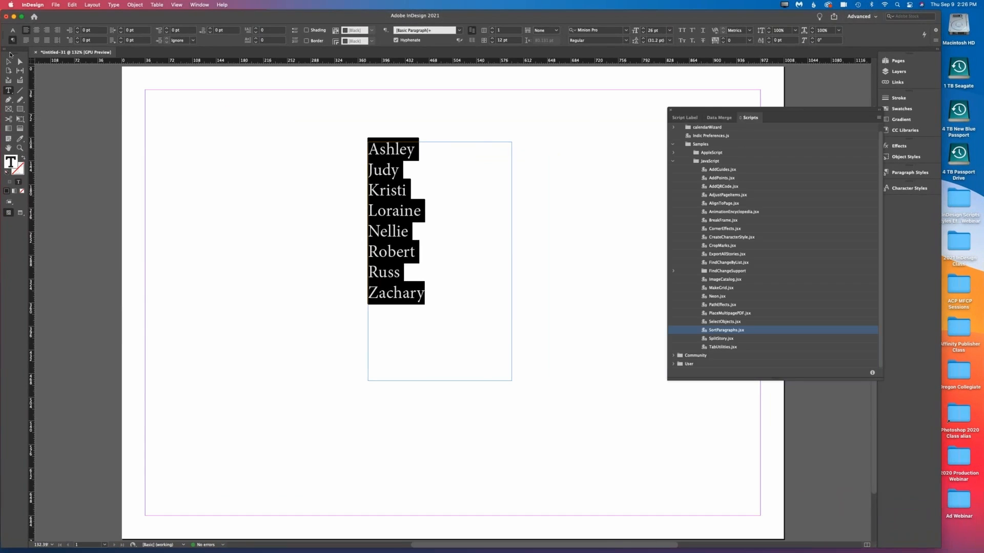
- Delete the name list's text frame, collapse the JavaScript samples folder, and draw a wide empty text frame on the upper half of the page
left_click(8, 60)
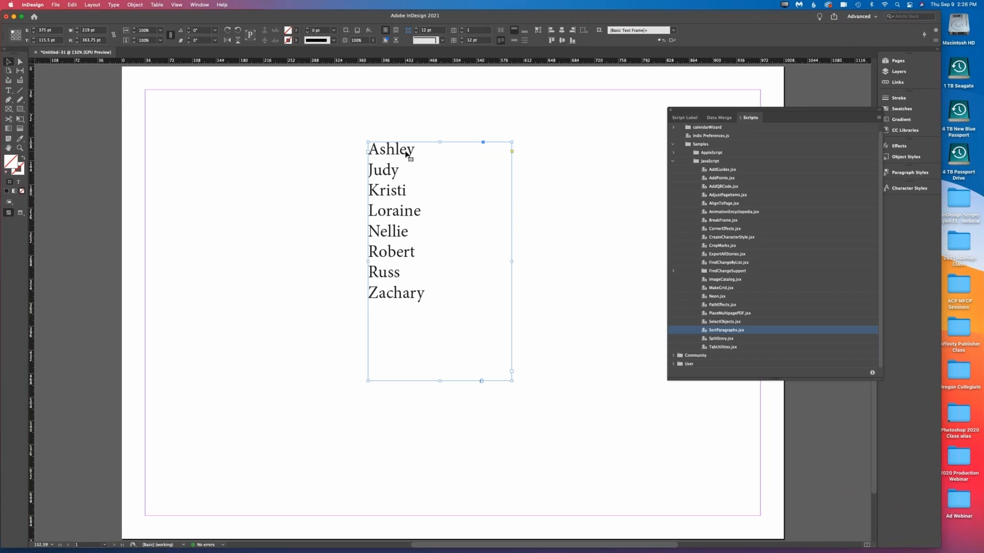
key("Delete")
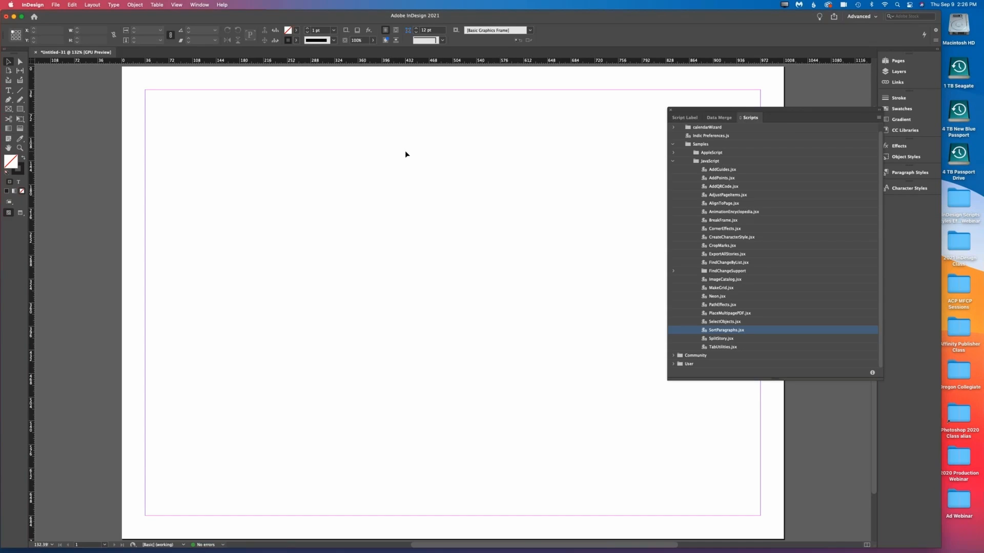
left_click(674, 161)
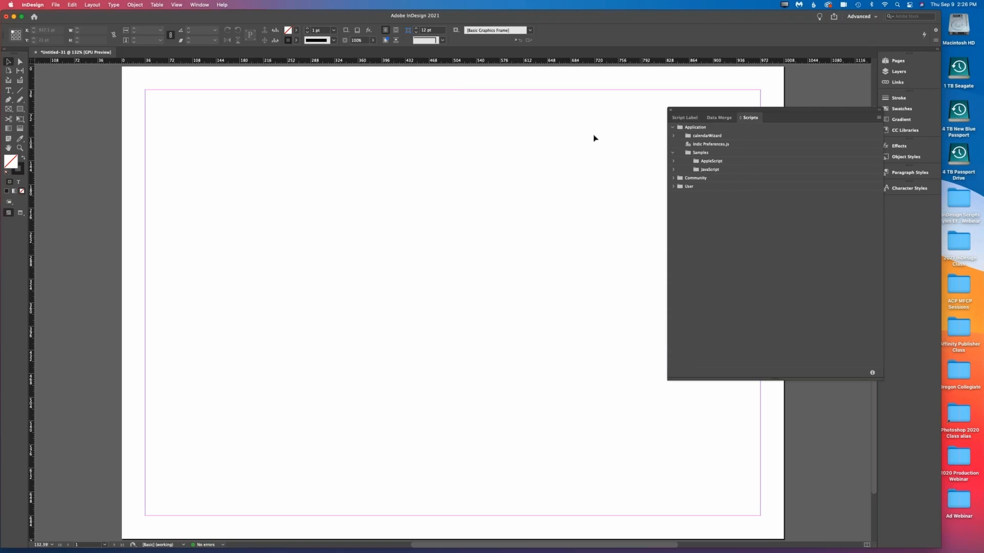
left_click(9, 90)
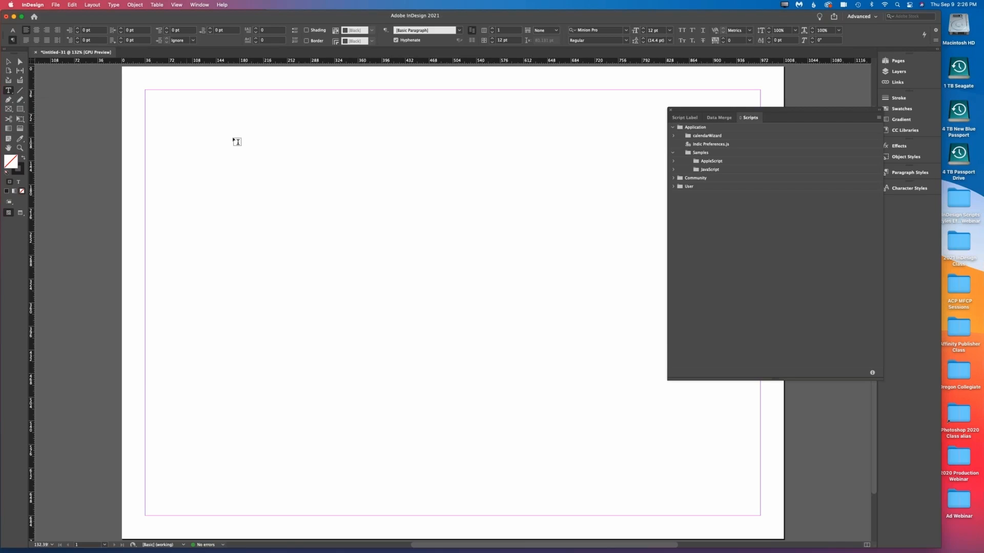
left_click_drag(225, 142, 530, 349)
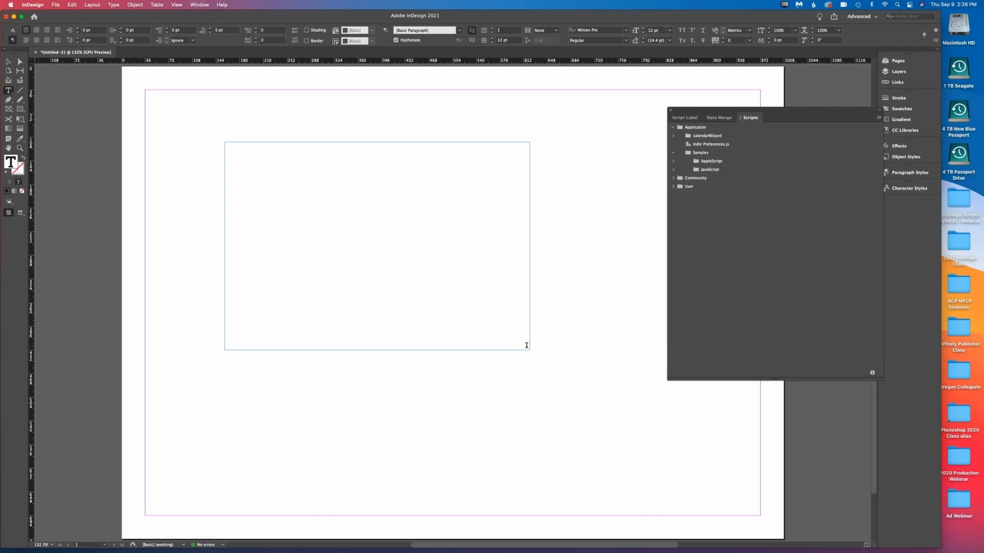
- Expand the calendarWizard scripts folder and launch calendarWizard.js for the empty text frame
left_click(673, 127)
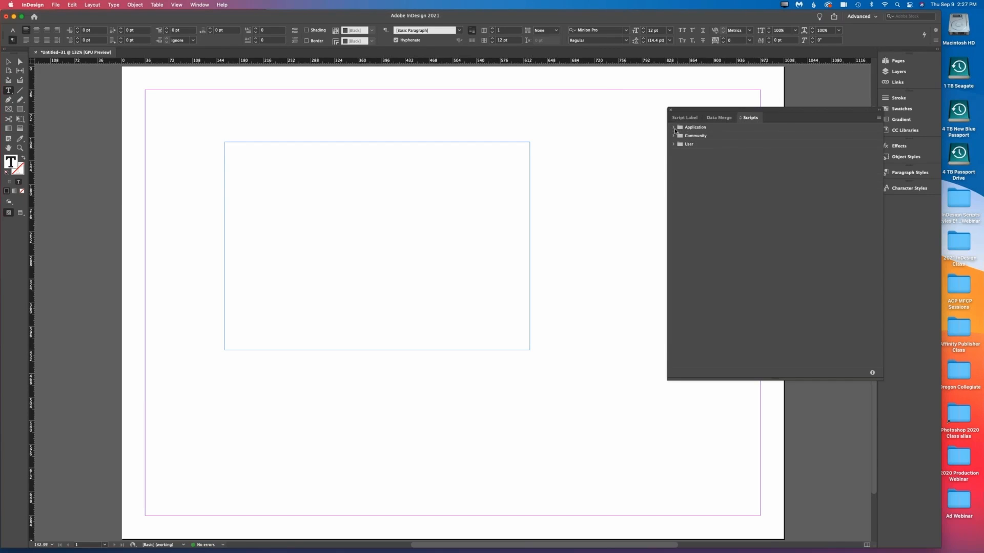
left_click(674, 127)
left_click(674, 136)
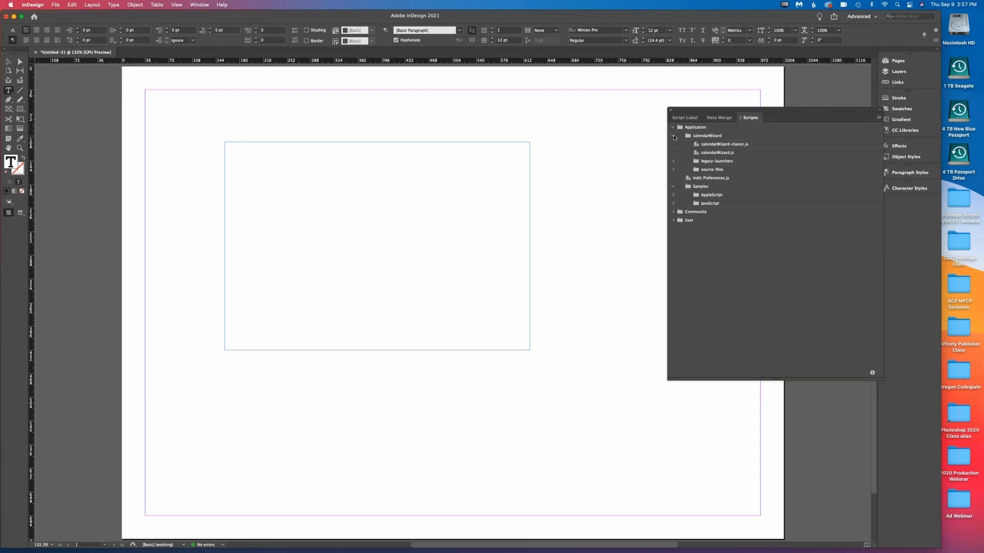
left_click(739, 152)
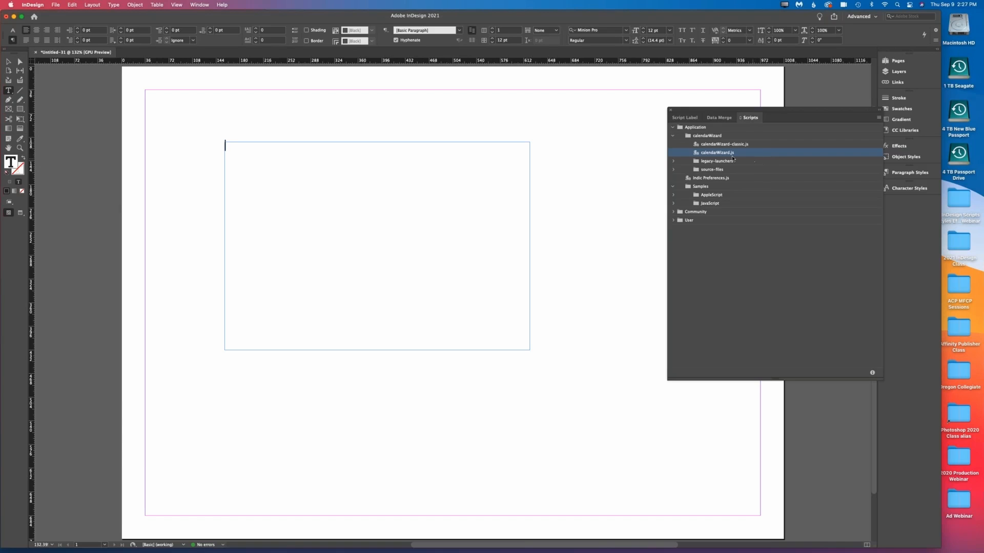
double_click(698, 153)
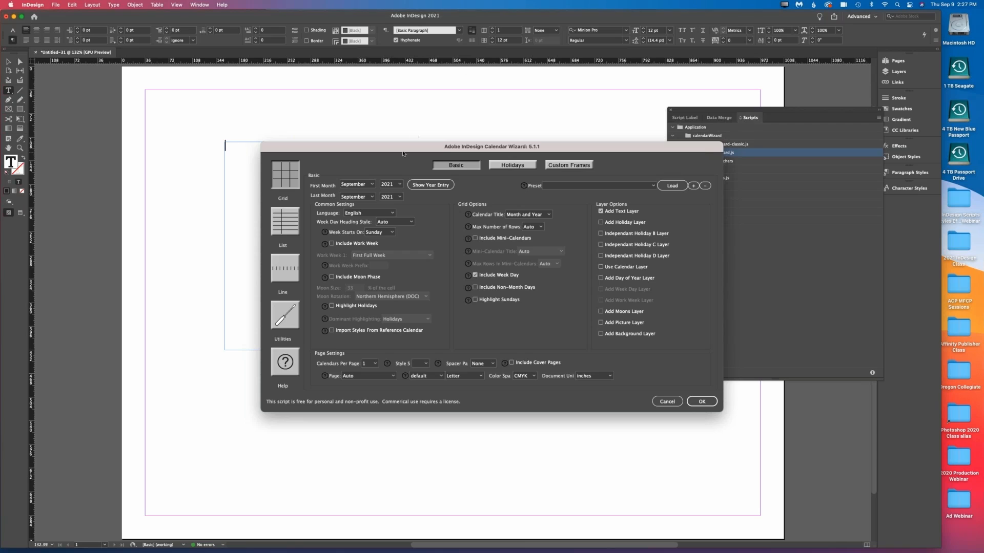
- Set the calendar's first and last month to October 2021 and place it in the Current Text Frame
left_click(367, 184)
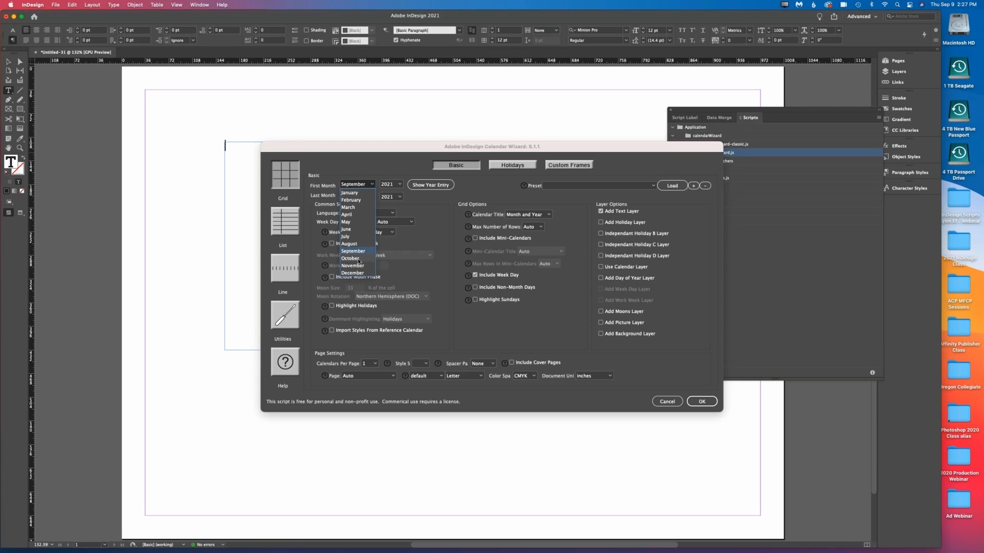
left_click(352, 258)
left_click(361, 197)
left_click(361, 208)
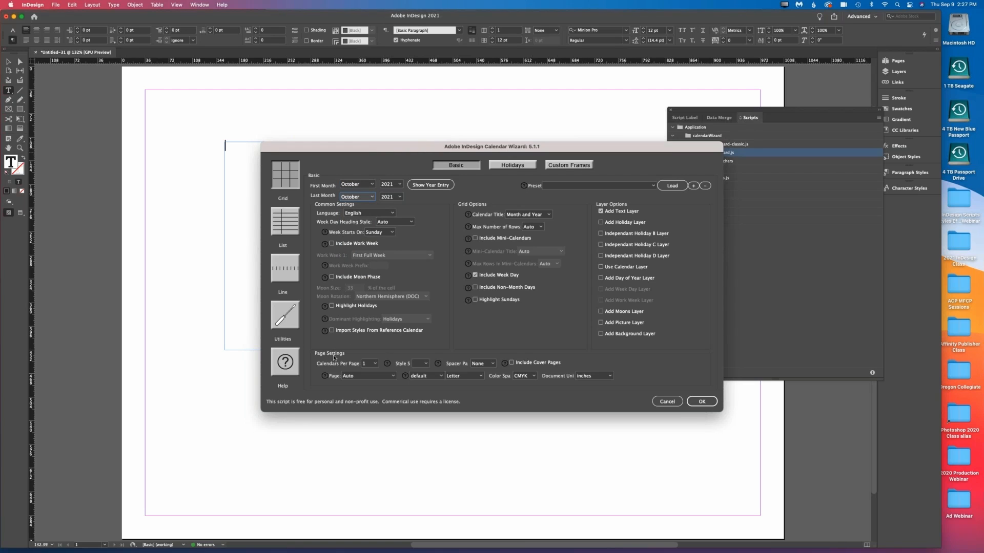
left_click(363, 376)
left_click(362, 392)
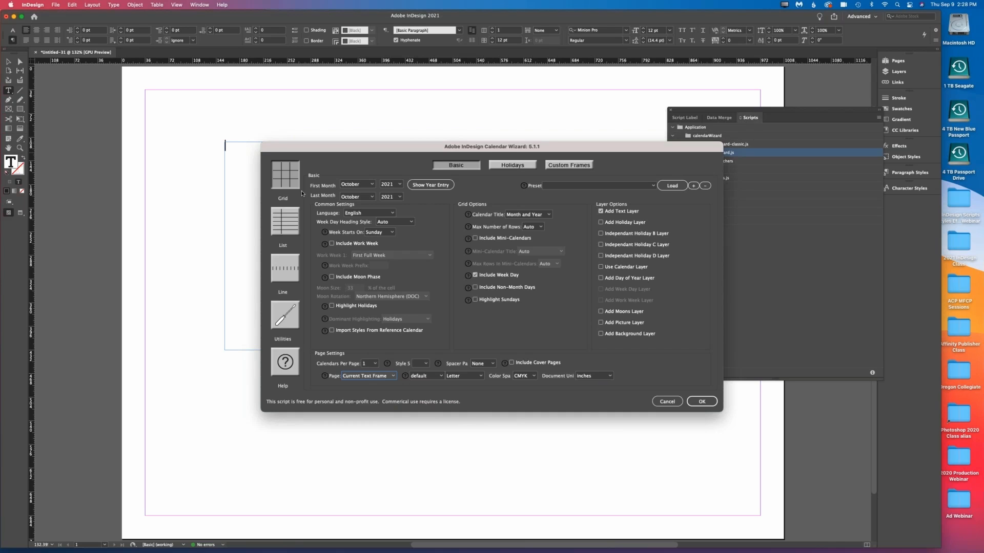
- Include mini-calendars, check the Holidays settings, and generate the calendar
left_click(475, 238)
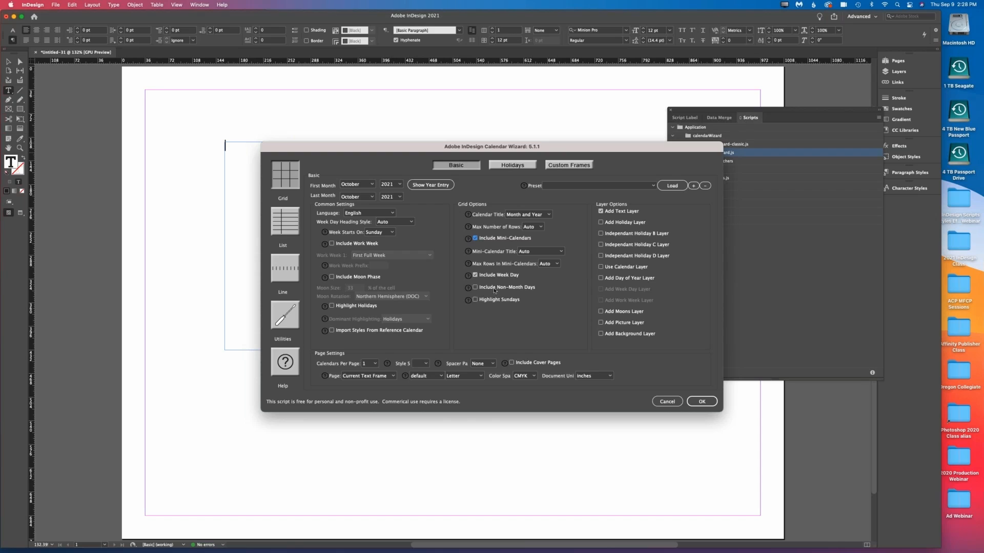
left_click(519, 165)
left_click(703, 401)
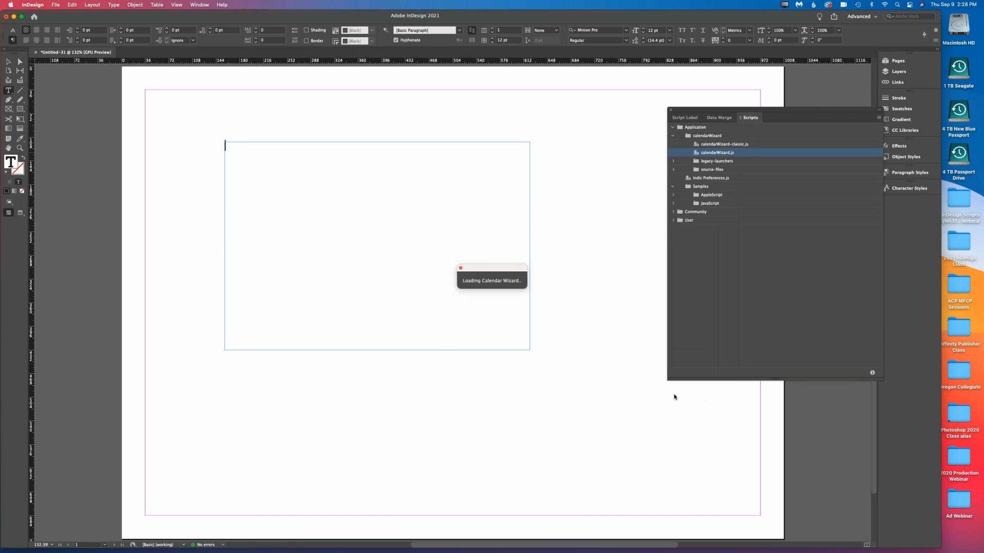
- Preview the page without guides and examine the September mini-calendar in the calendar's header up close
left_click(21, 213)
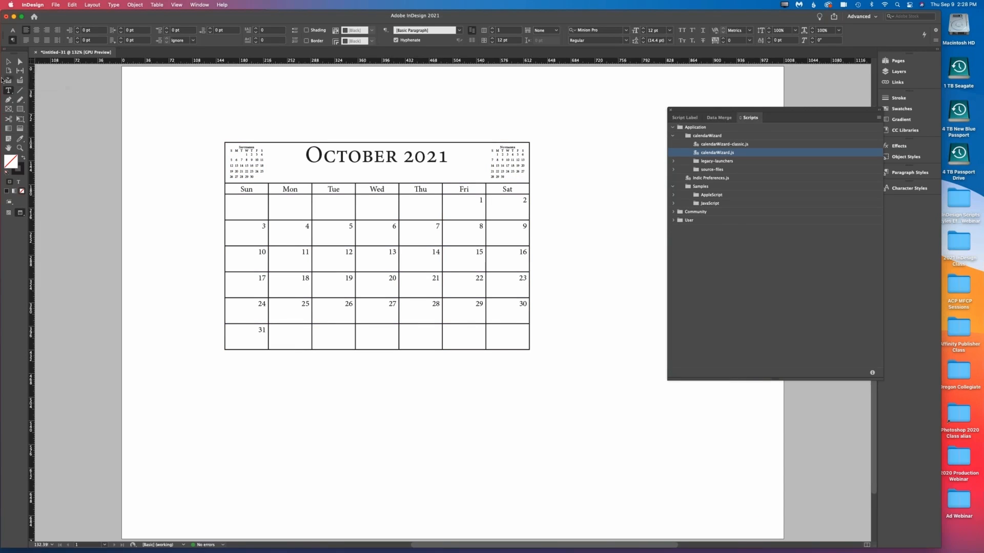
left_click(20, 148)
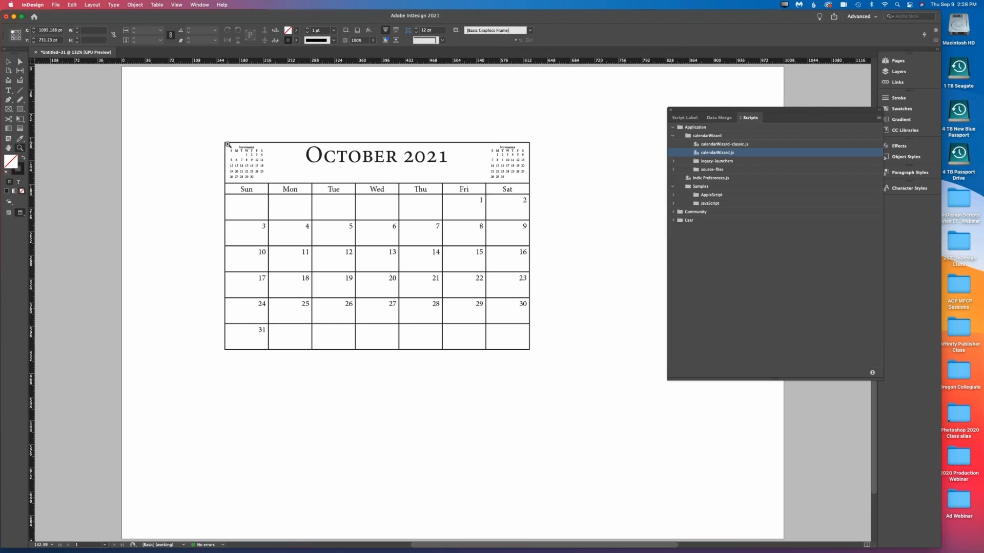
left_click_drag(228, 143, 311, 220)
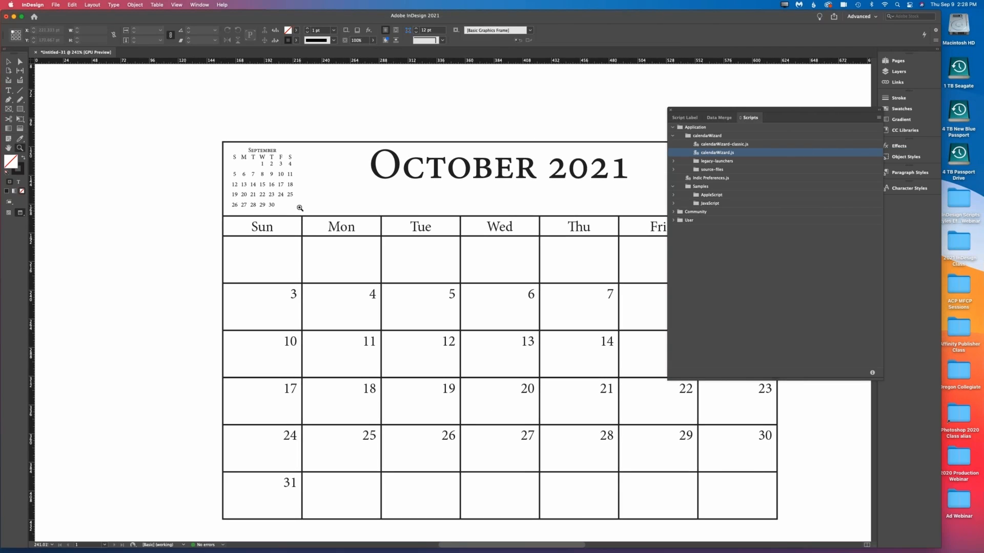
key("super+0")
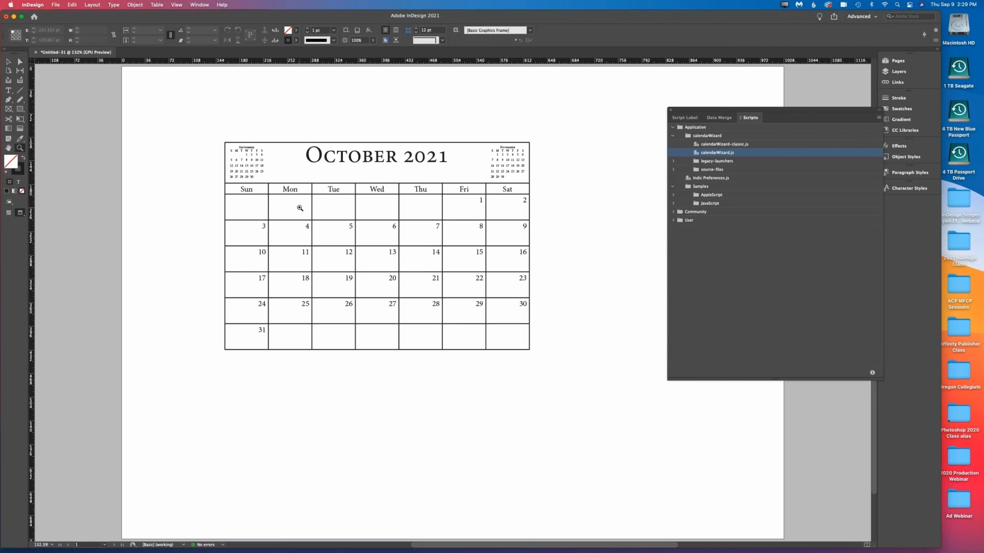
- Draw a small text frame on the upper part of the new blank document's page and enter "Style Headline"
key("super+Tab")
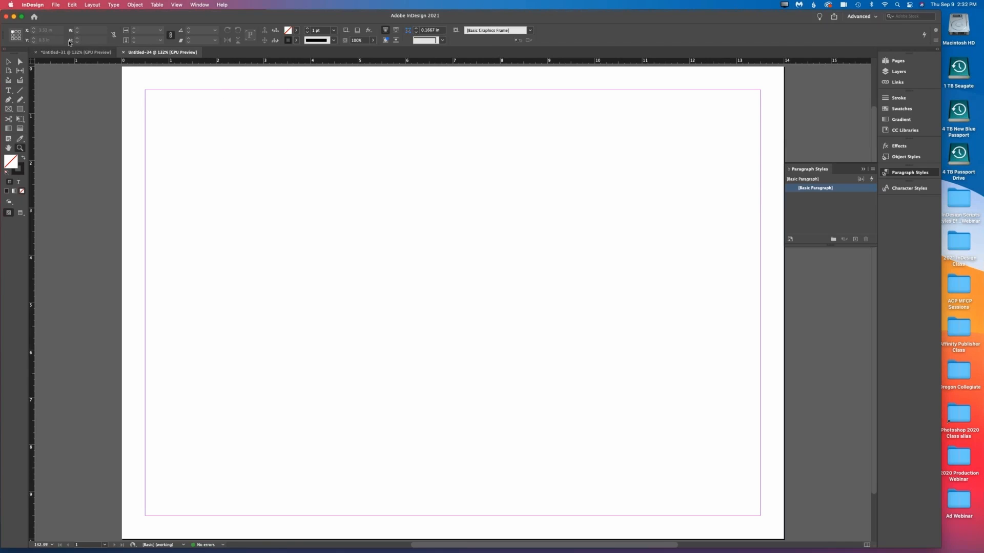
key("t")
left_click_drag(251, 148, 425, 195)
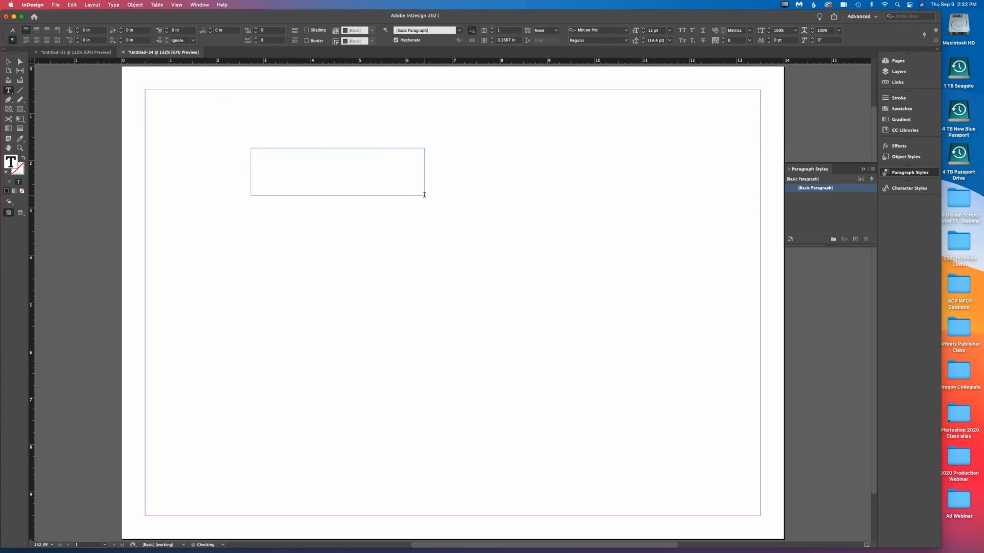
type("Style Headline")
- Format the "Style Headline" text in Acumin Pro Bold at 28 pt
key("super+a")
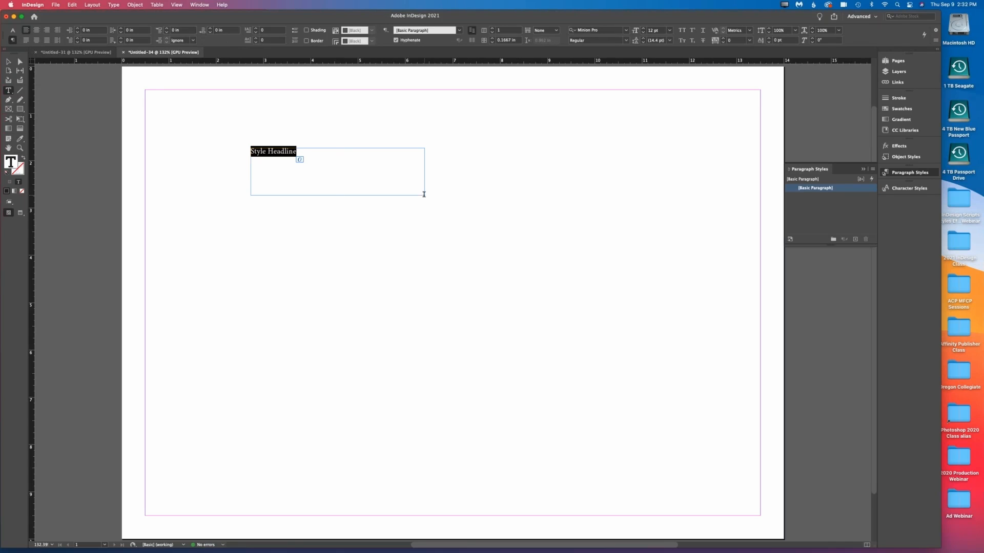
left_click(12, 30)
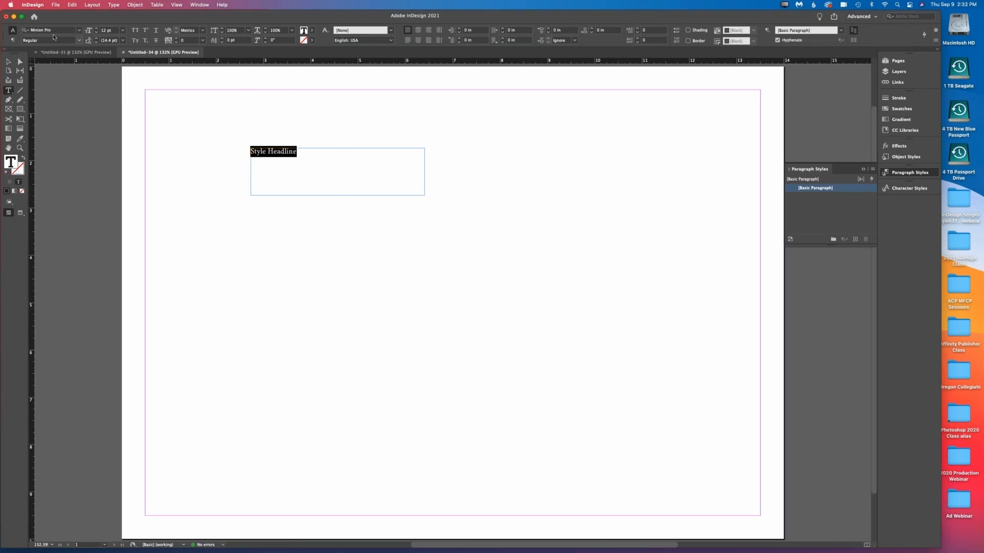
left_click(27, 30)
type("Acumin Pro")
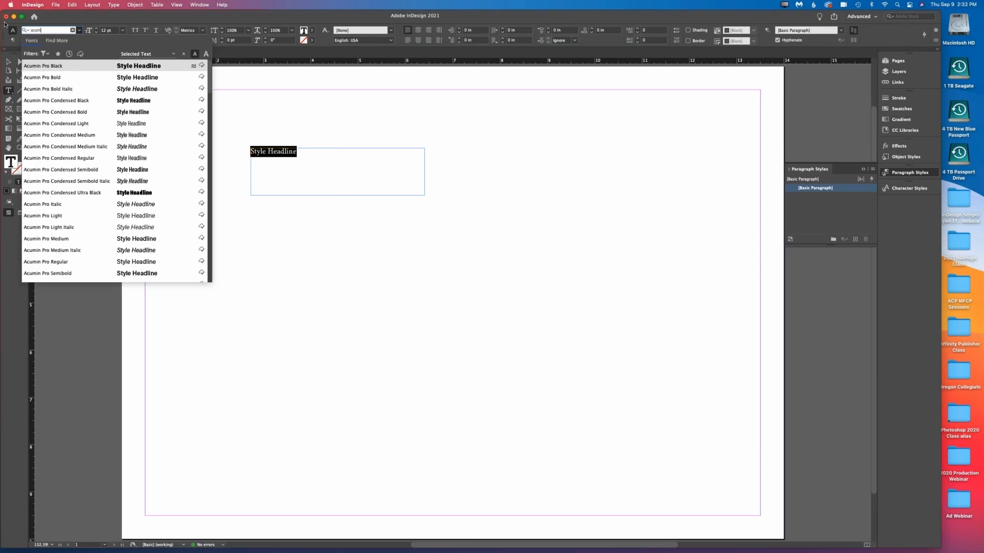
key("Tab")
type("Bo")
key("Tab")
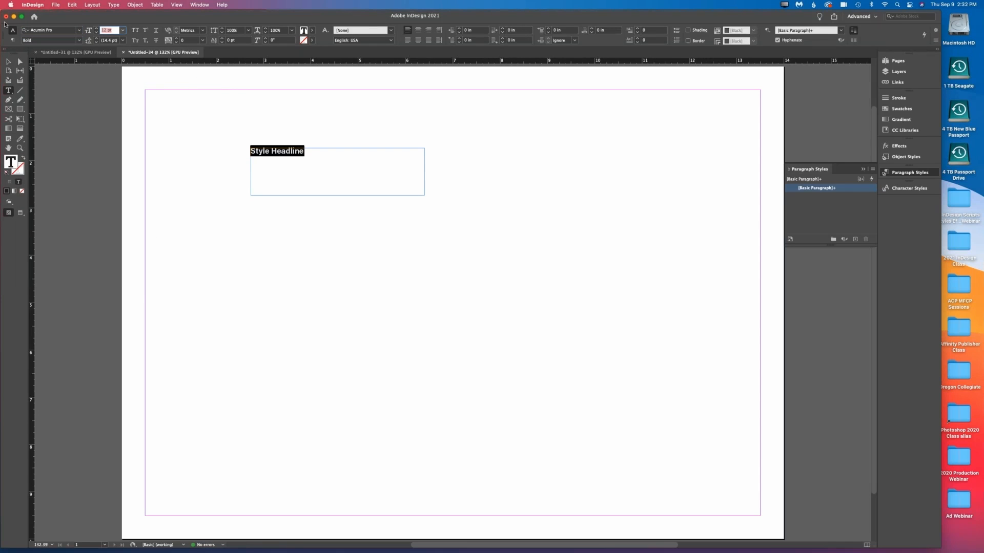
type("28")
key("Tab")
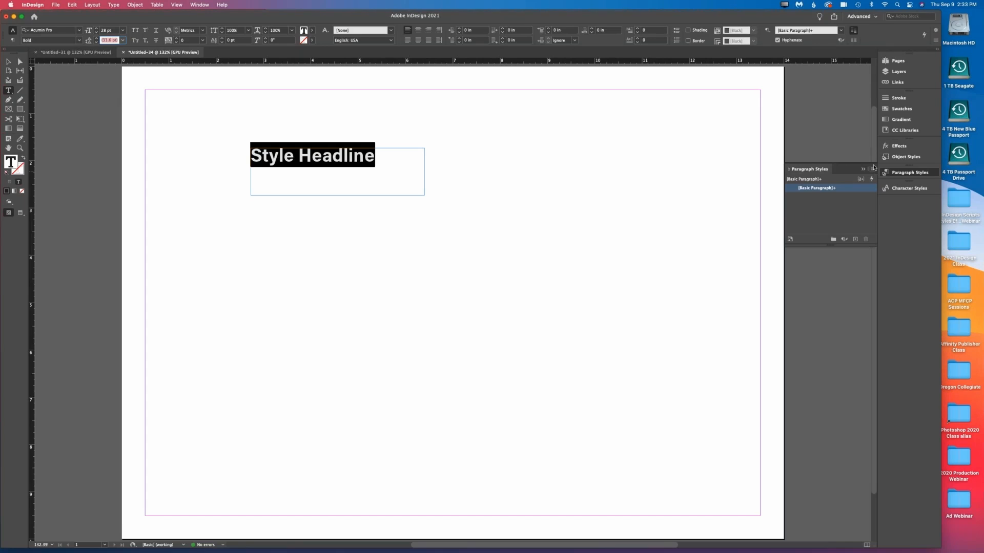
- Create a new paragraph style named "Headline" from the formatted headline text
left_click(873, 170)
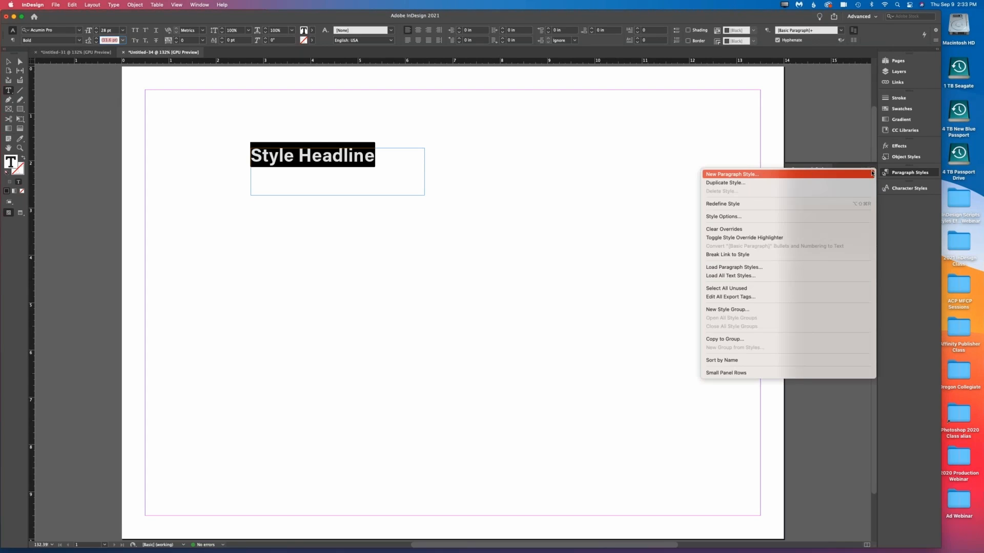
left_click(809, 174)
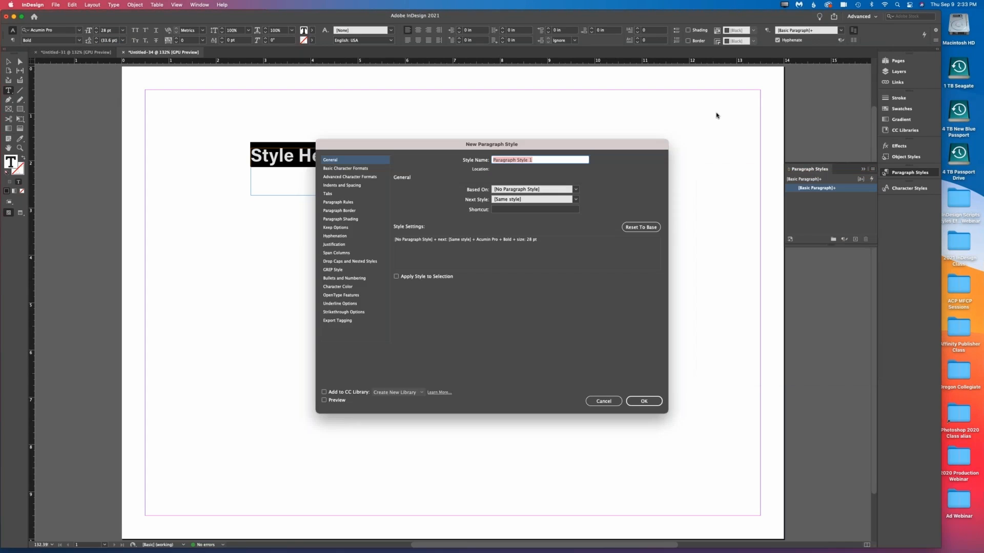
type("Headline")
left_click(641, 402)
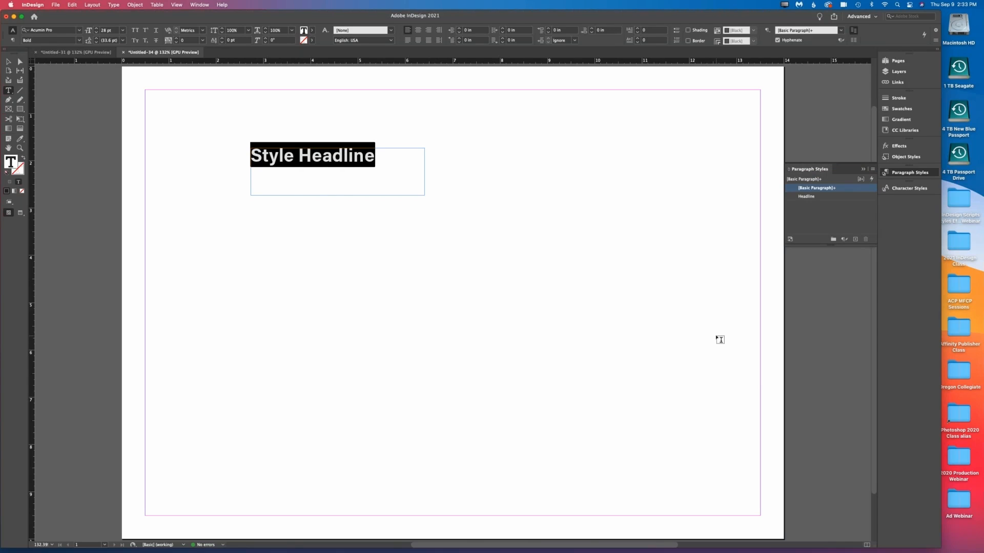
- Try the Headline style on "People are getting better" in a new frame below the headline, and delete that frame
left_click_drag(296, 247, 559, 332)
type("Peo")
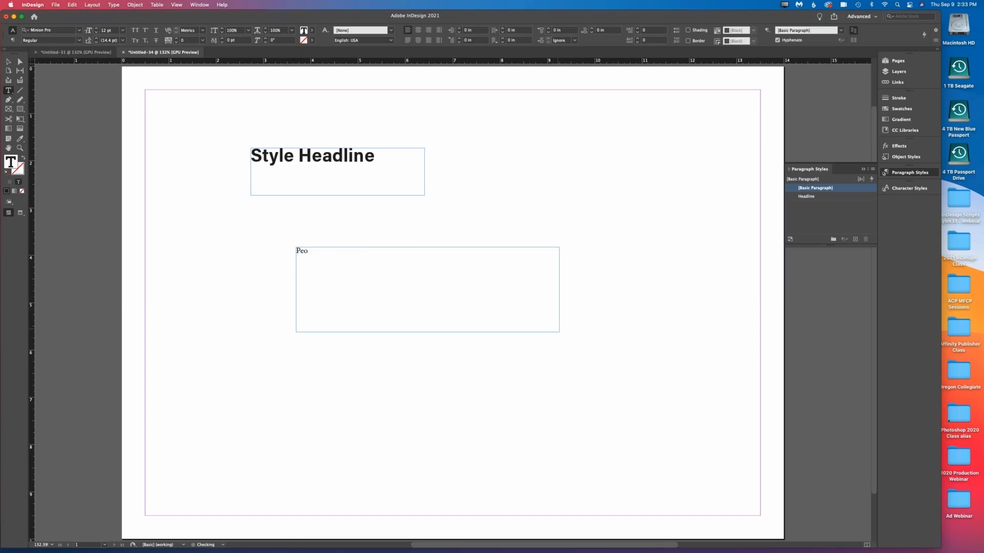
type("ple are getting better")
key("super+a")
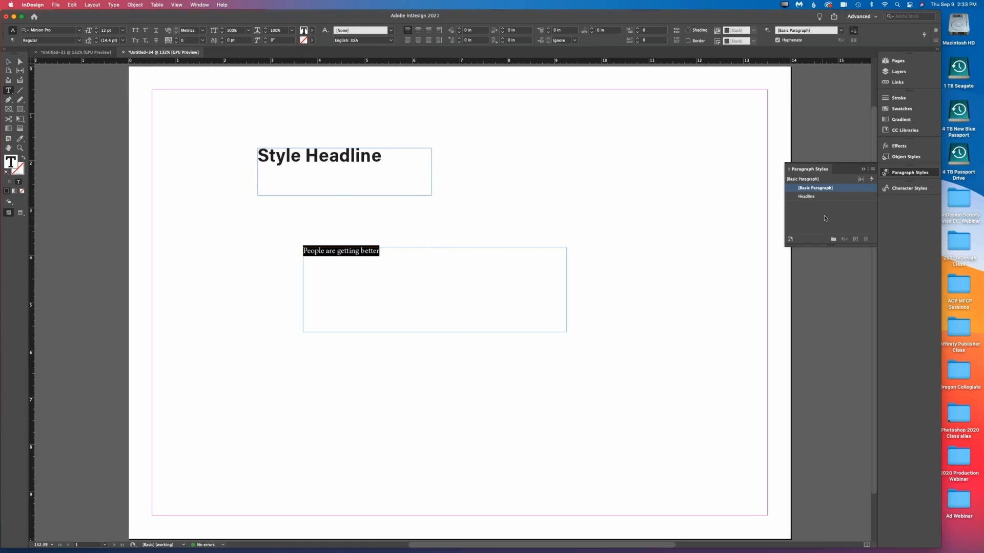
left_click(829, 197)
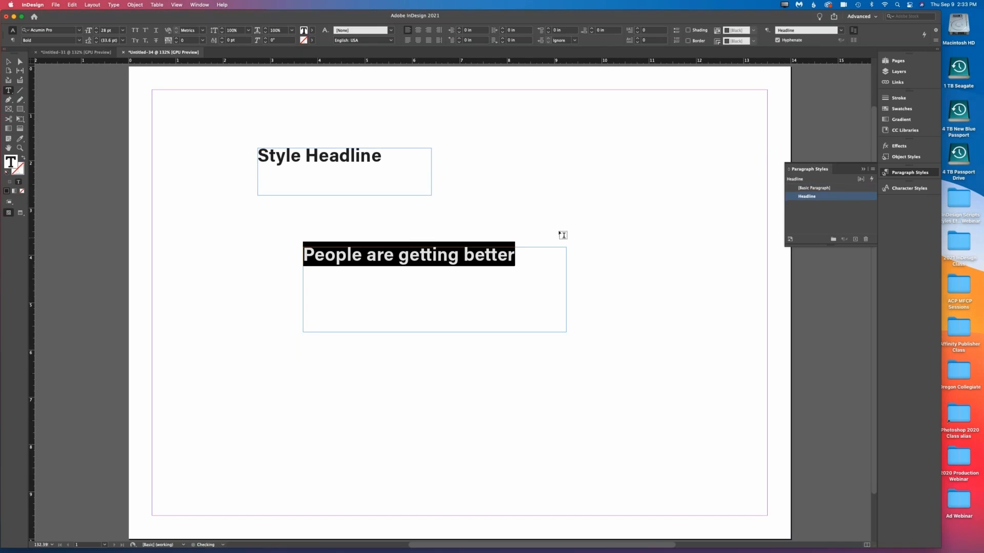
left_click(8, 61)
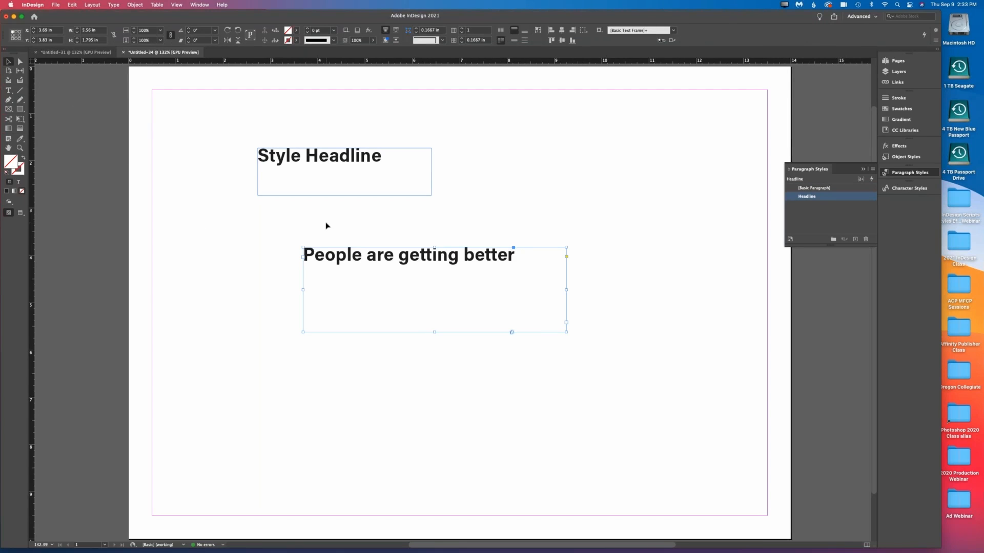
key("Delete")
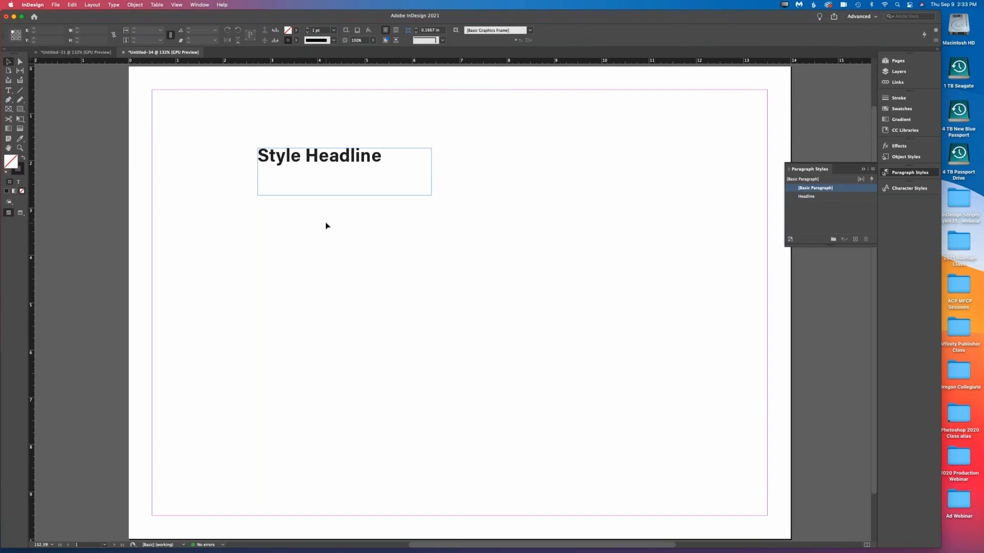
- Draw a small text frame below the headline and enter "Subhead style"
key("t")
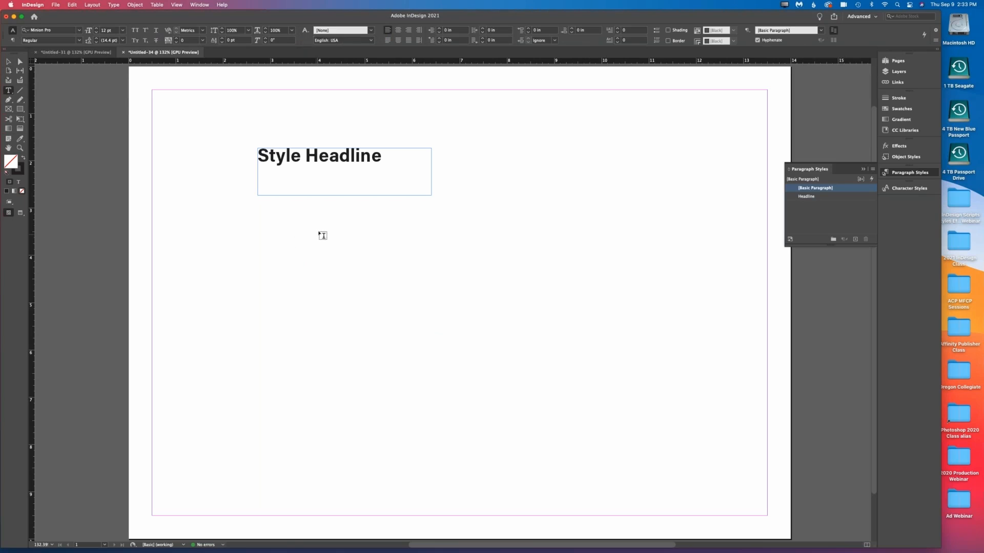
left_click_drag(316, 230, 468, 268)
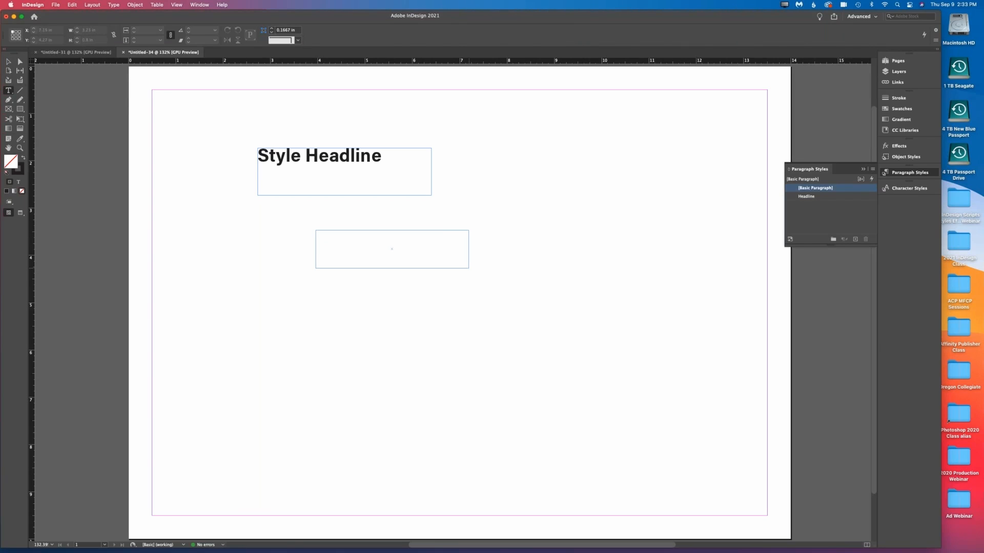
type("Subhead styl")
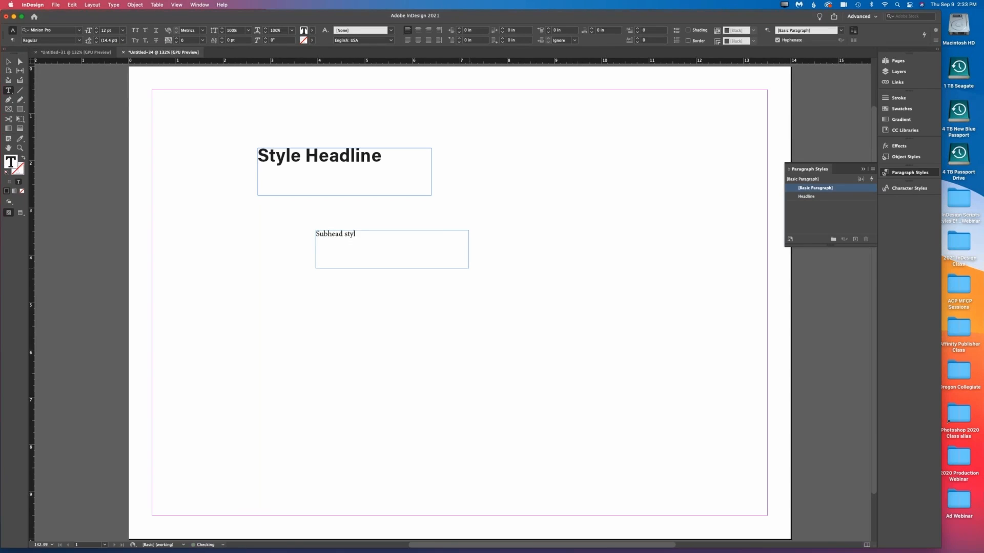
type("e")
- Set the "Subhead style" text in Acumin Pro SemiCondensed Light
key("super+a")
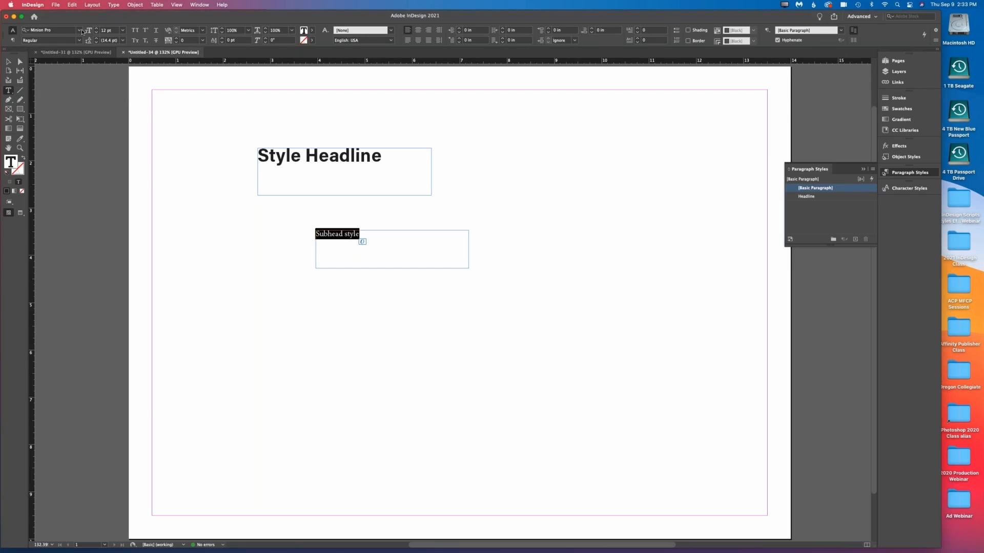
left_click(63, 31)
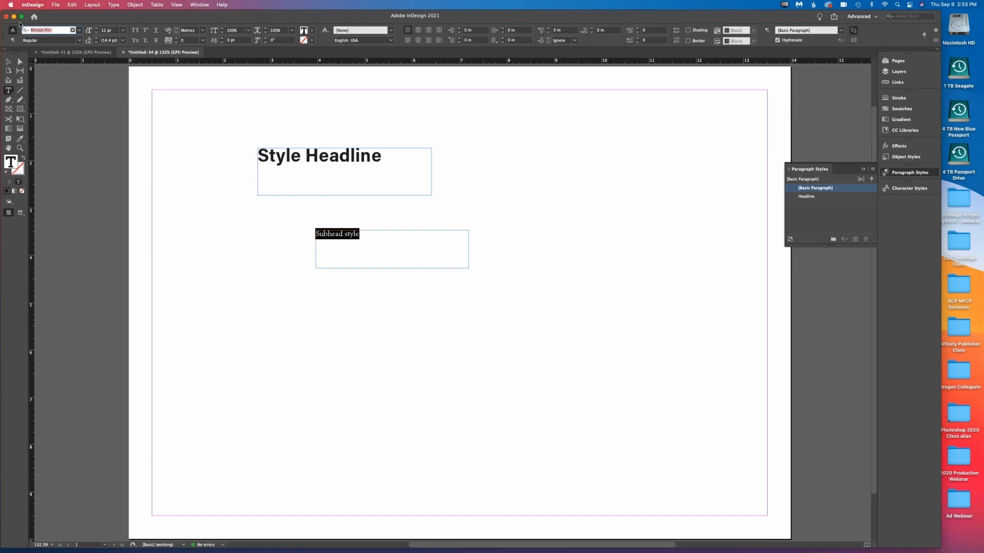
type("acum")
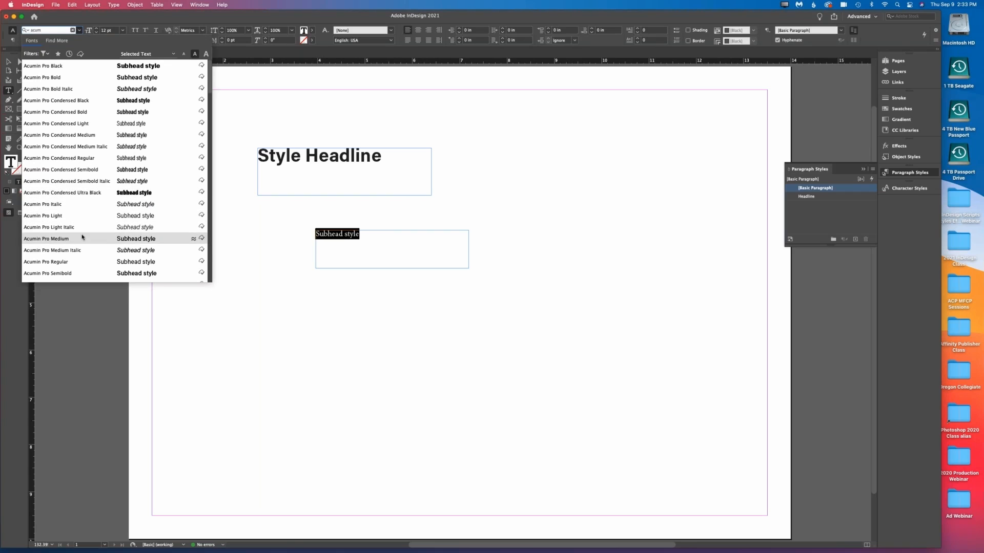
scroll(79, 169, "down", 3)
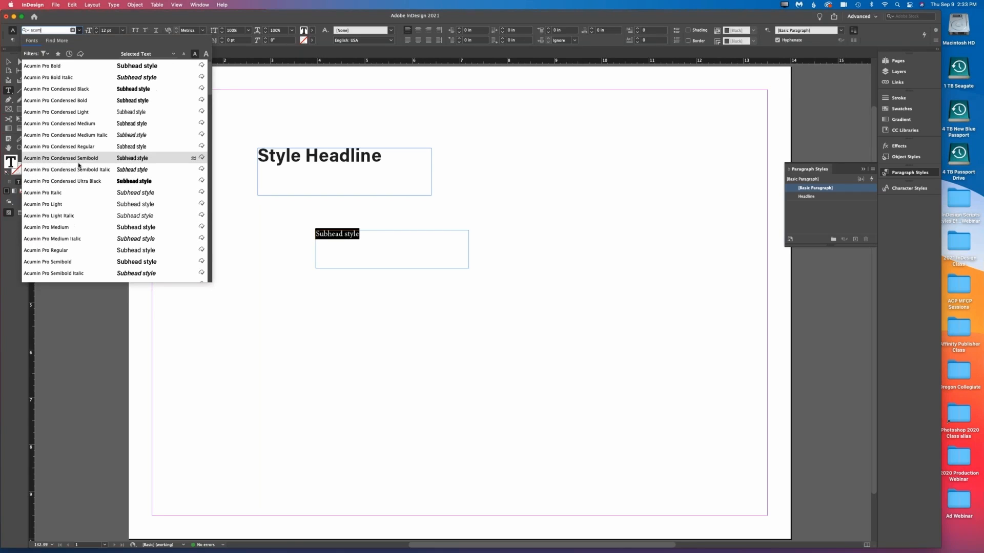
scroll(80, 177, "down", 4)
left_click(85, 186)
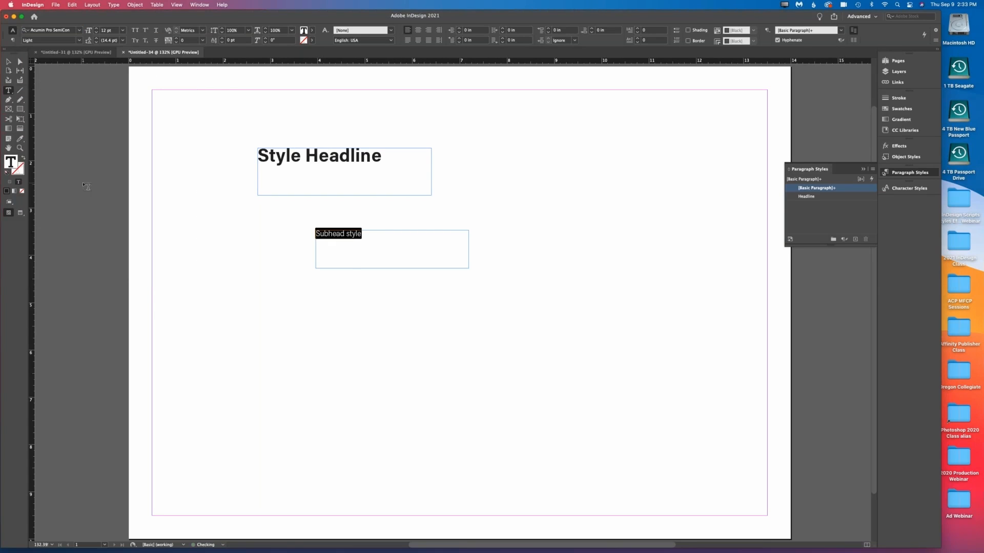
- Set the subhead text to 18 pt with 24 pt leading
left_click_drag(112, 31, 82, 29)
type("18")
key("Tab")
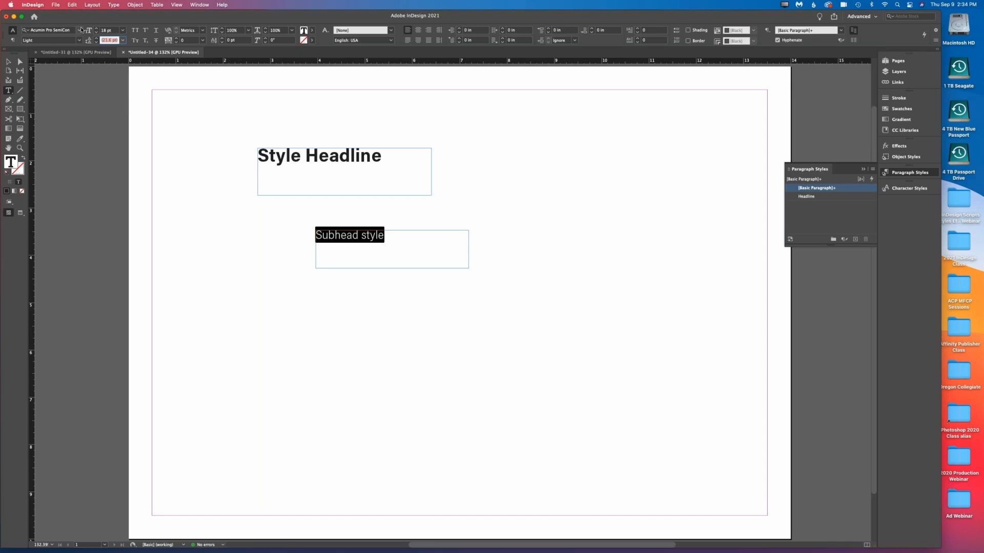
type("24")
key("Tab")
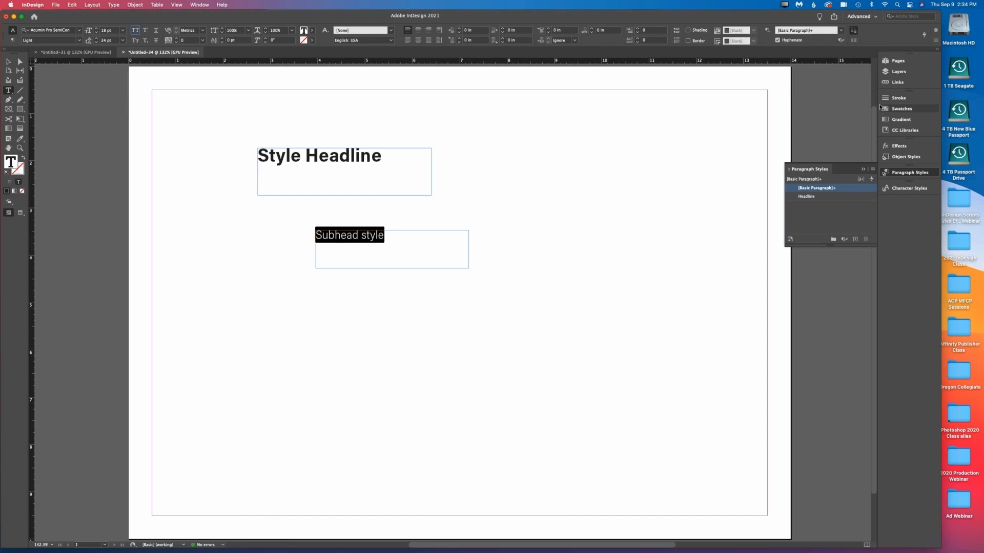
- Color the subhead text with the red C=15 M=100 Y=100 K=0 swatch and reduce its size to 16 pt
left_click(901, 108)
left_click(802, 156)
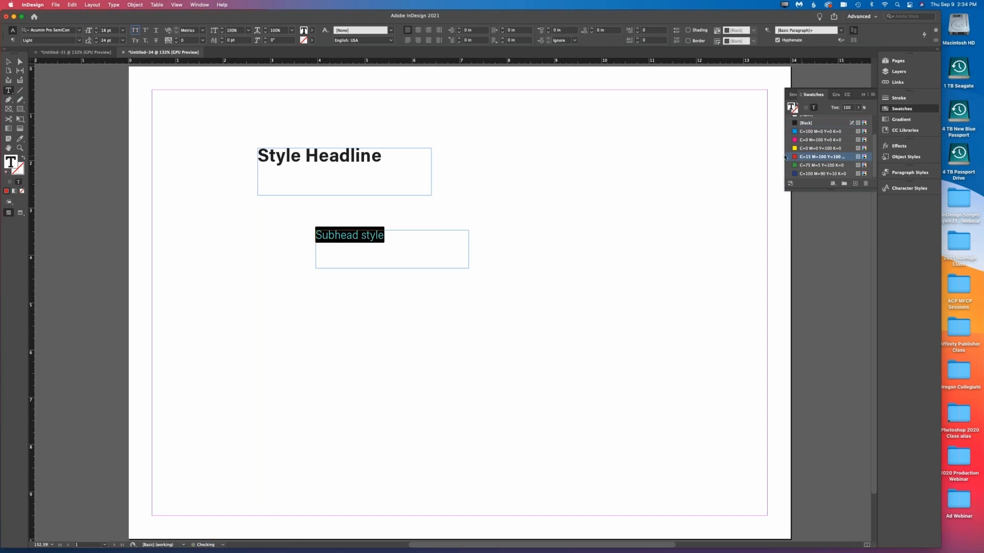
left_click(376, 238)
left_click_drag(385, 236, 313, 235)
left_click(97, 33)
left_click(97, 34)
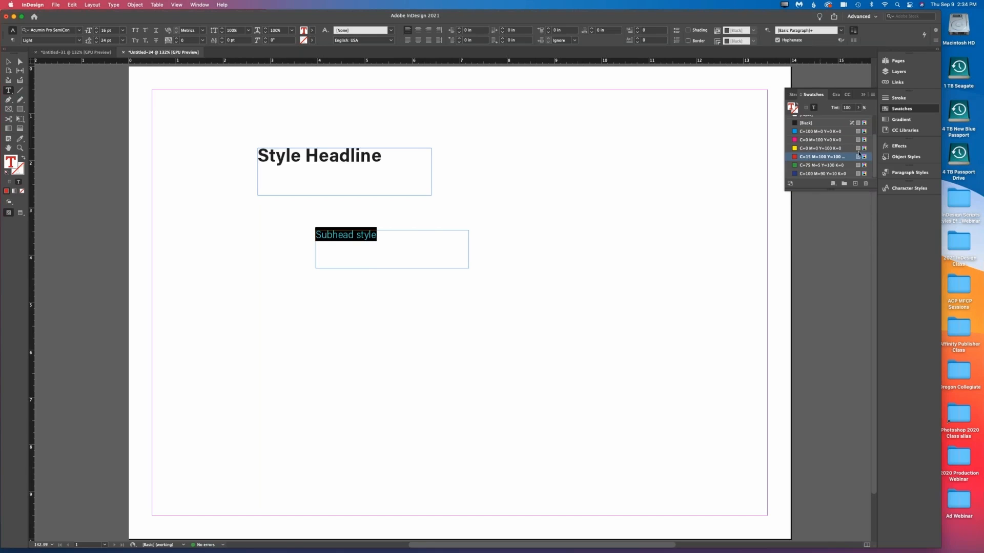
- Create a new paragraph style named "Subhead" from the formatted subhead text
left_click(909, 173)
left_click(873, 170)
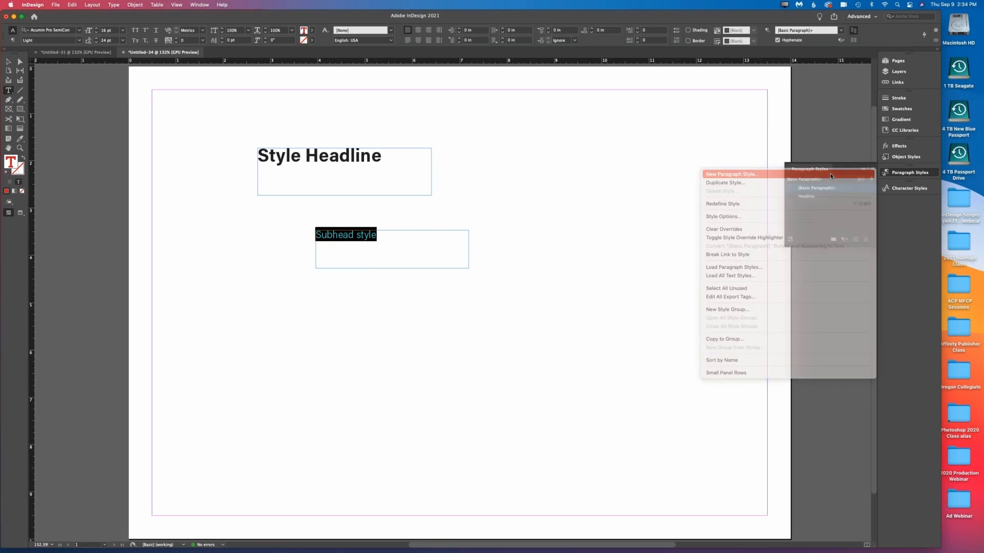
left_click(831, 176)
type("Sub")
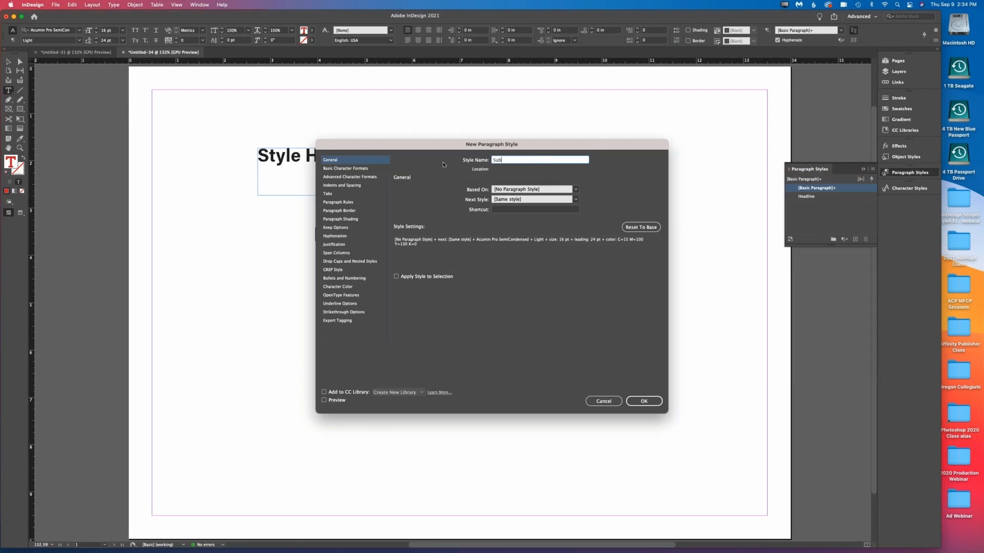
type("head")
key("Return")
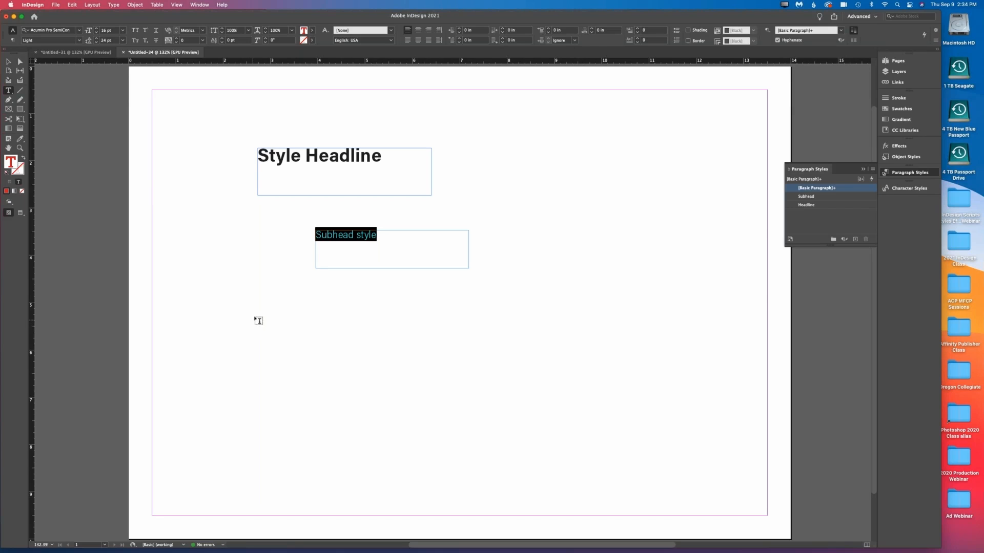
- Draw a larger text frame below the subhead and enter "We're gonna have some body text to go in here."
left_click_drag(254, 317, 474, 406)
type("We're gonna have some body text to go in here.")
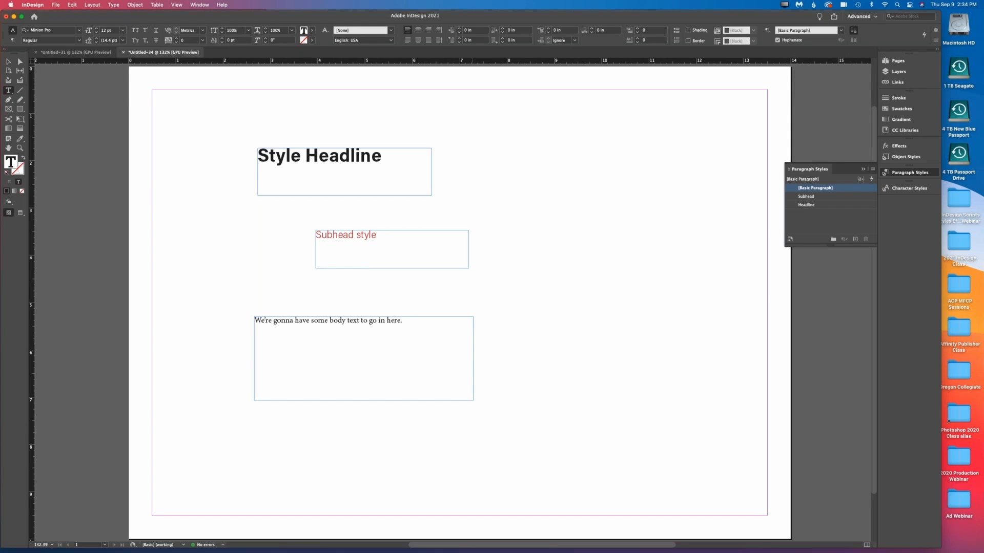
- Format the body sentence in Nimrod MT Regular at 10 pt with 12 pt leading, and show its paragraph formatting controls
key("super+a")
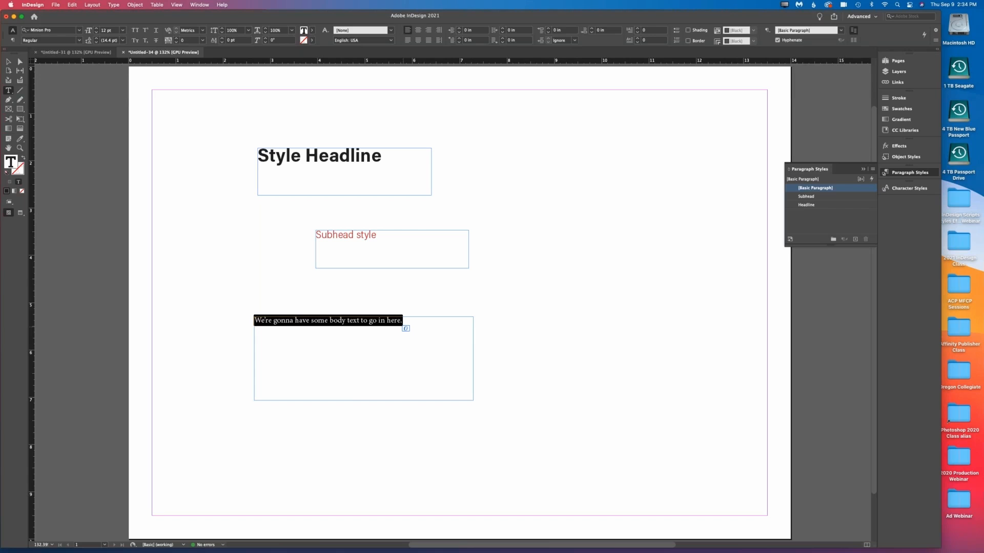
left_click(49, 30)
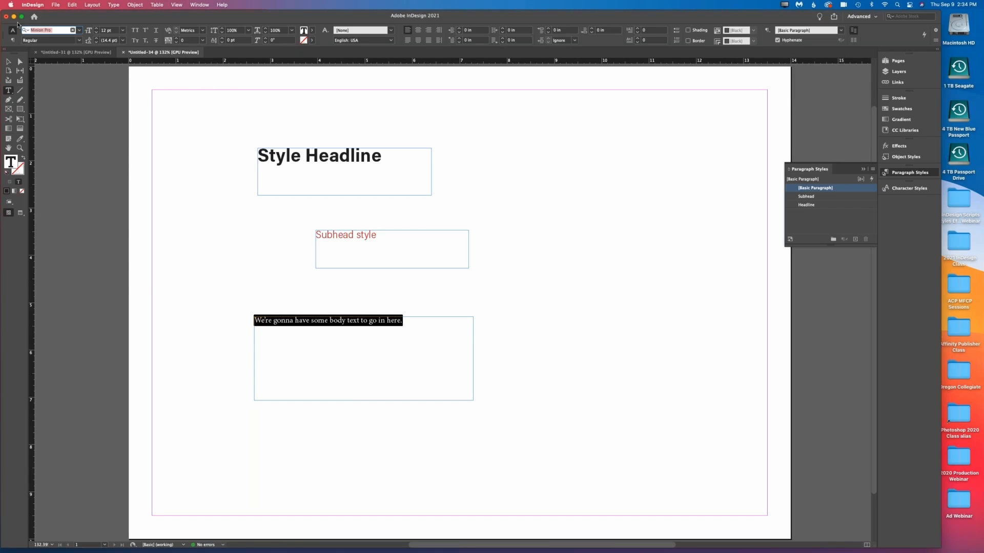
type("nim")
key("Tab")
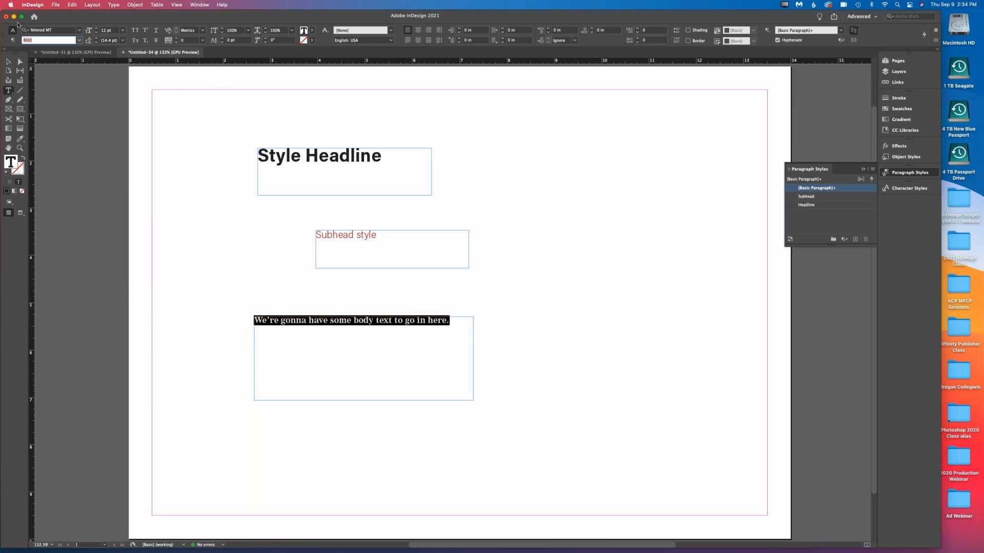
type("r")
key("Tab")
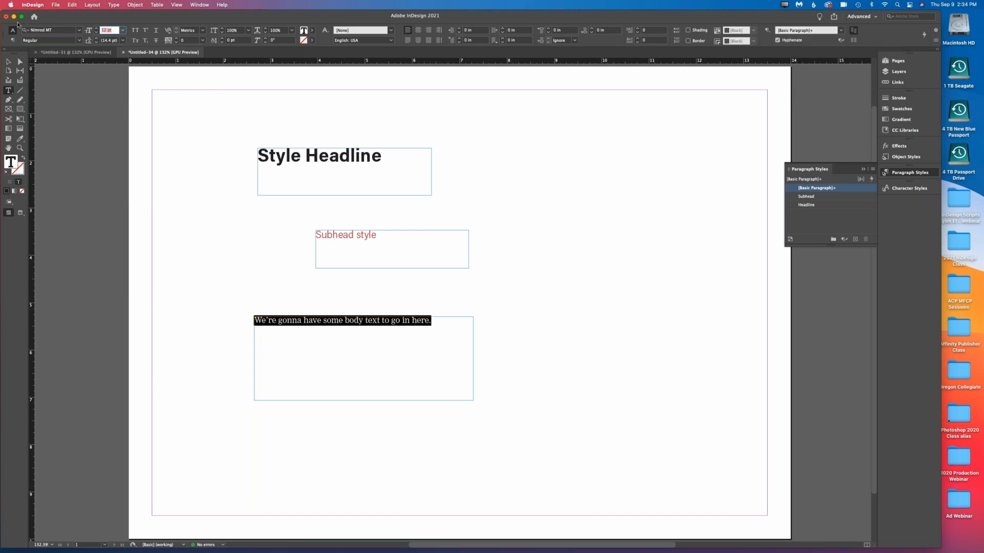
key("Tab")
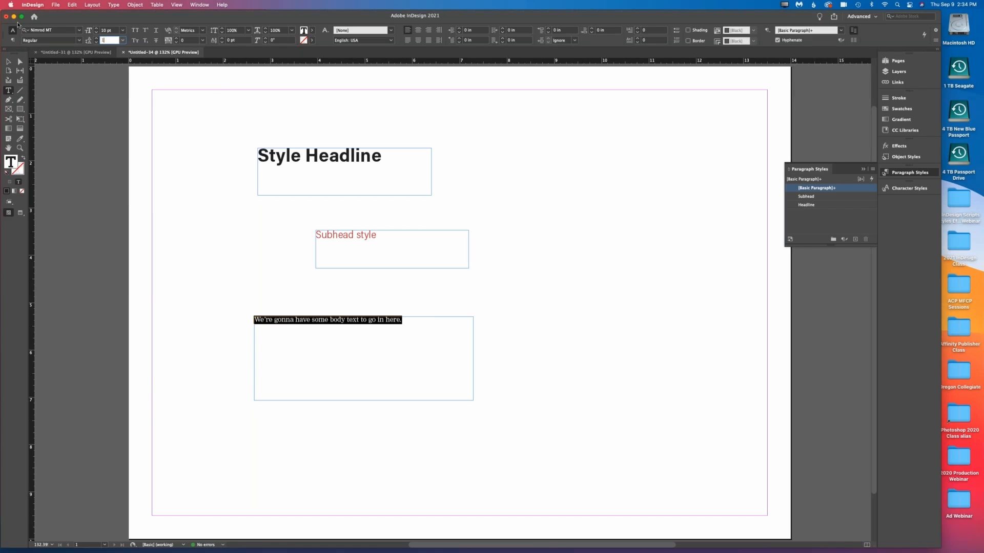
key("Tab")
left_click(12, 40)
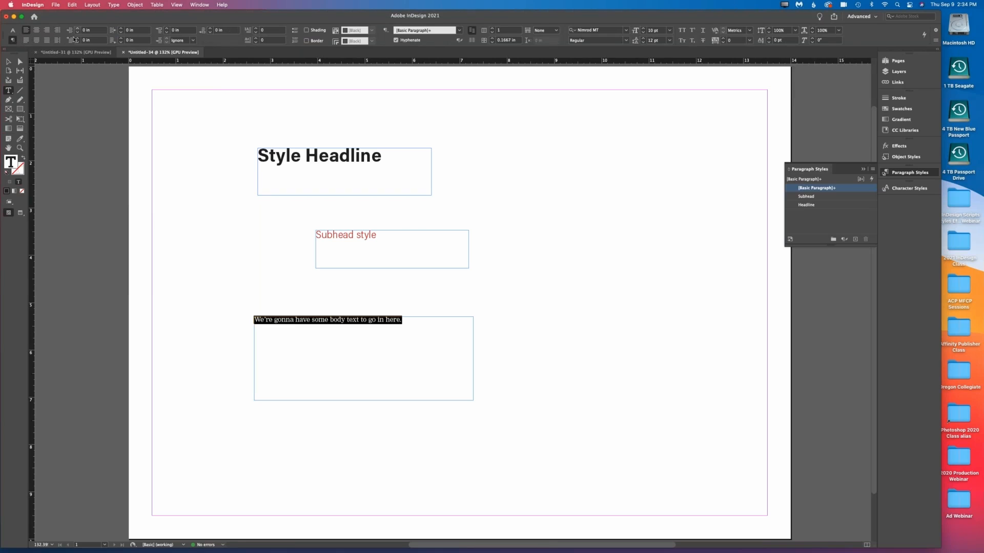
- Set the first-line indent of the selected body sentence to 0.1875 in
left_click(78, 38)
left_click(78, 38)
left_click(77, 38)
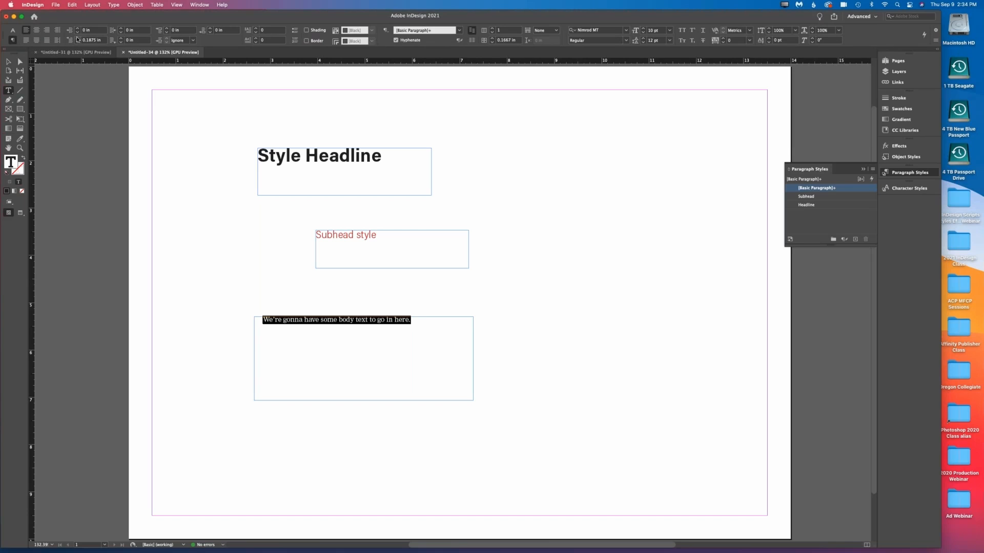
- Create a new paragraph style named "Body Text" from the formatted body sentence
left_click(872, 169)
left_click(746, 171)
type("Body T")
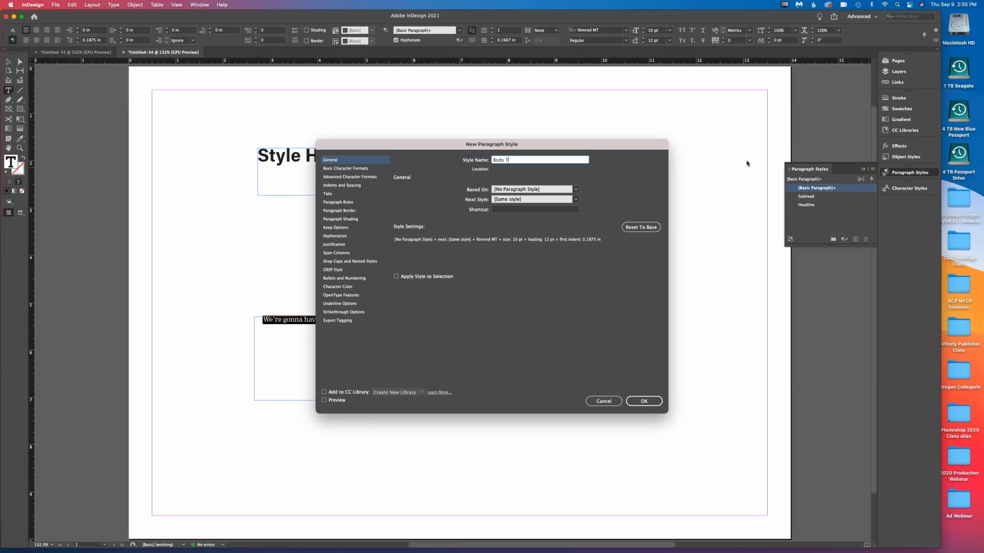
type("ext")
left_click(638, 403)
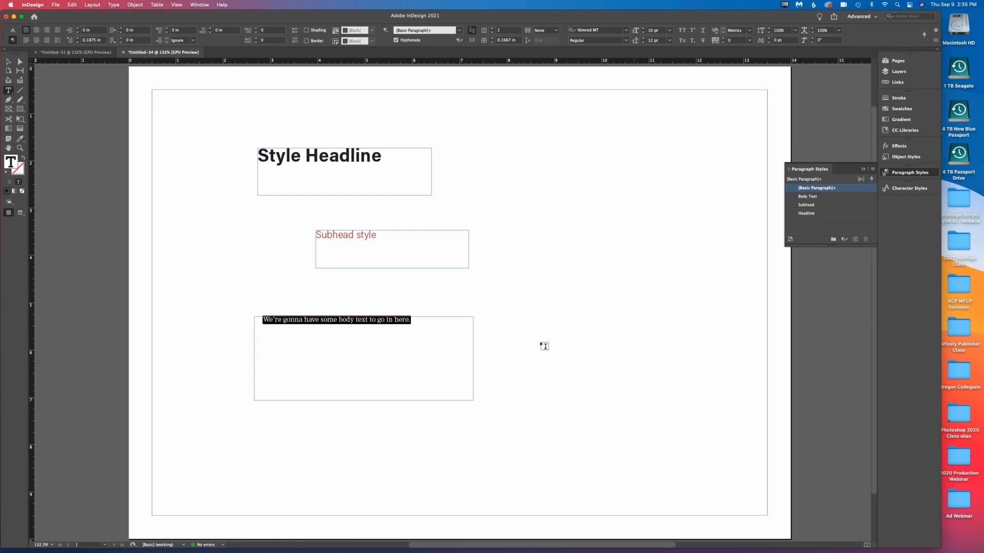
- Move the headline, subhead and body text frames together toward the left margin of the page, and deselect them
left_click(8, 61)
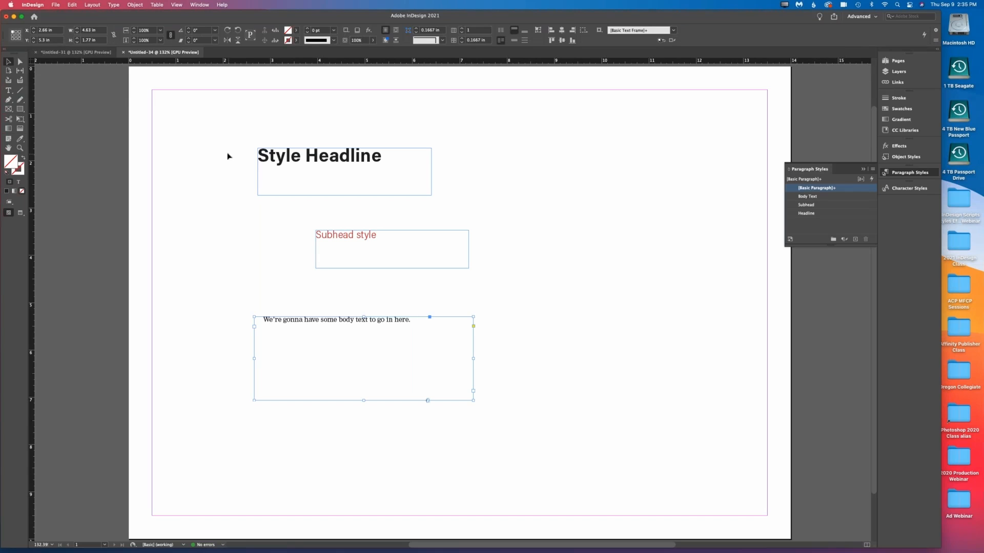
left_click_drag(227, 142, 362, 326)
left_click_drag(393, 263, 306, 254)
left_click(498, 265)
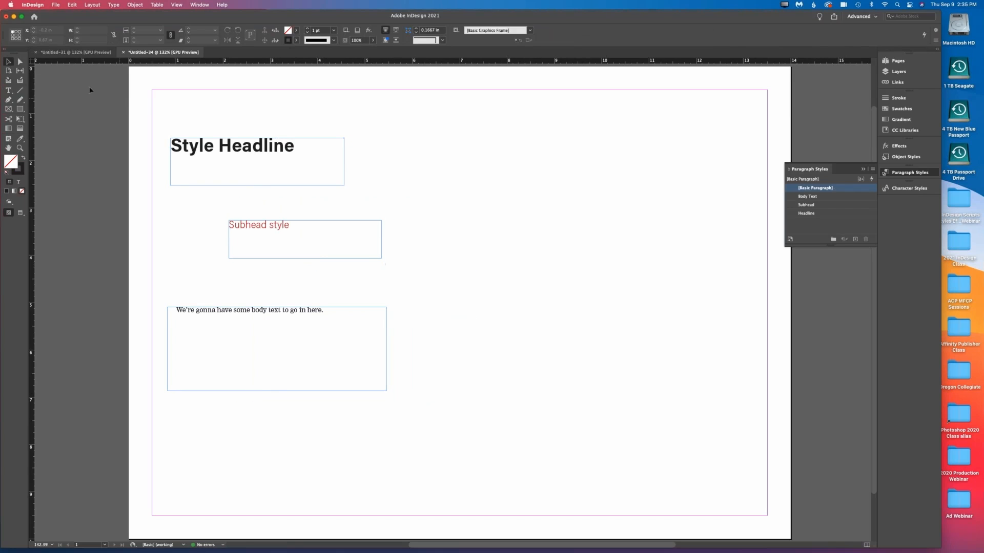
- Draw a text frame about 3.9 by 5.1 in on the page's right half and enter "The headline went up here like this" and "And here's where the subhead went"
key("t")
left_click_drag(497, 155, 680, 396)
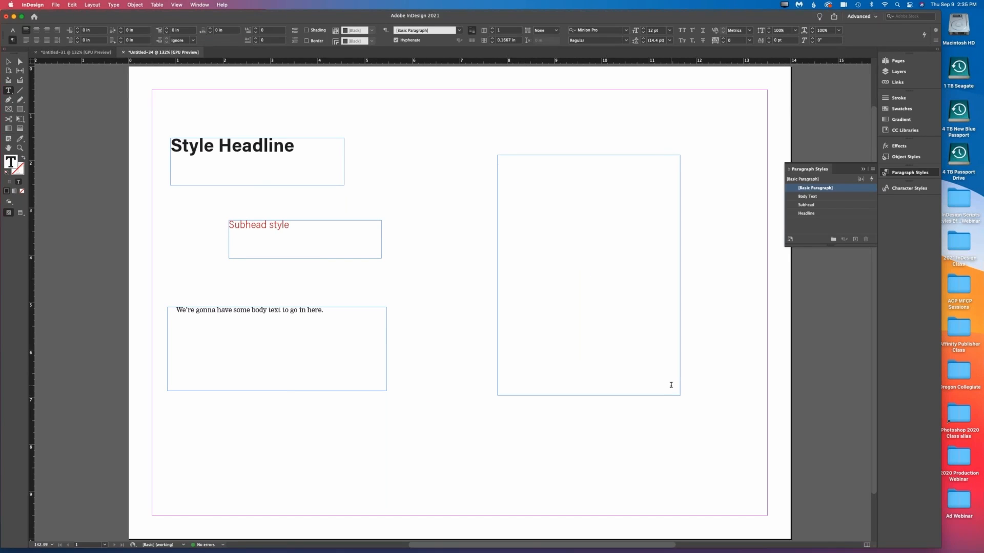
type("The headline went up here like this")
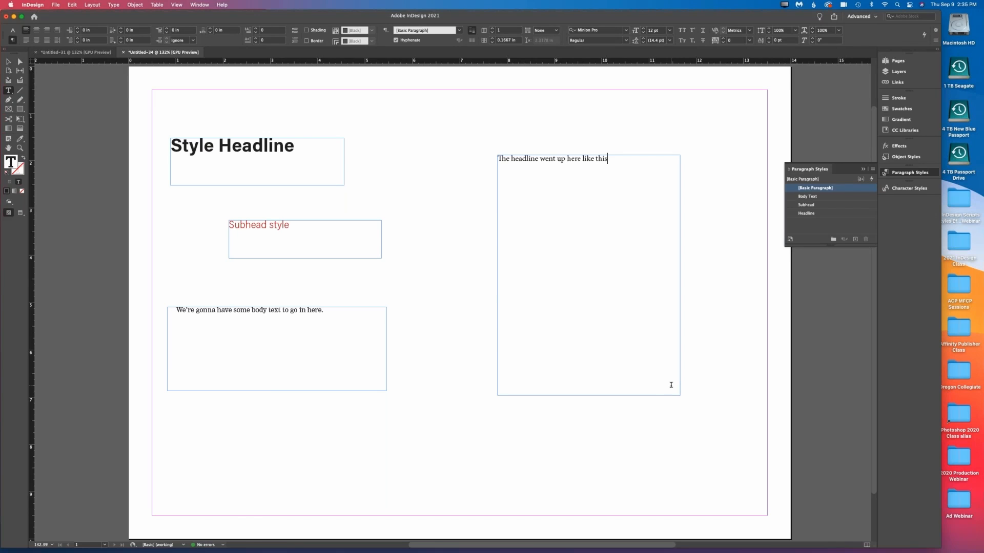
key("Return")
type("And here's where the subhead wen")
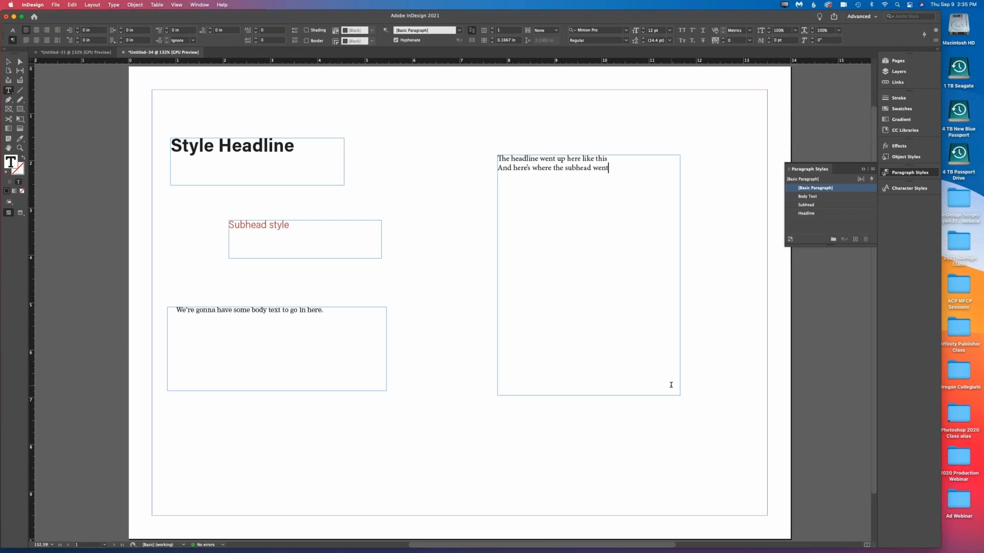
type("t")
- Add the paragraph "So here is some body text so we have some text to work with here." and append two copies of it
key("Return")
type("So here is some body text so we have some te")
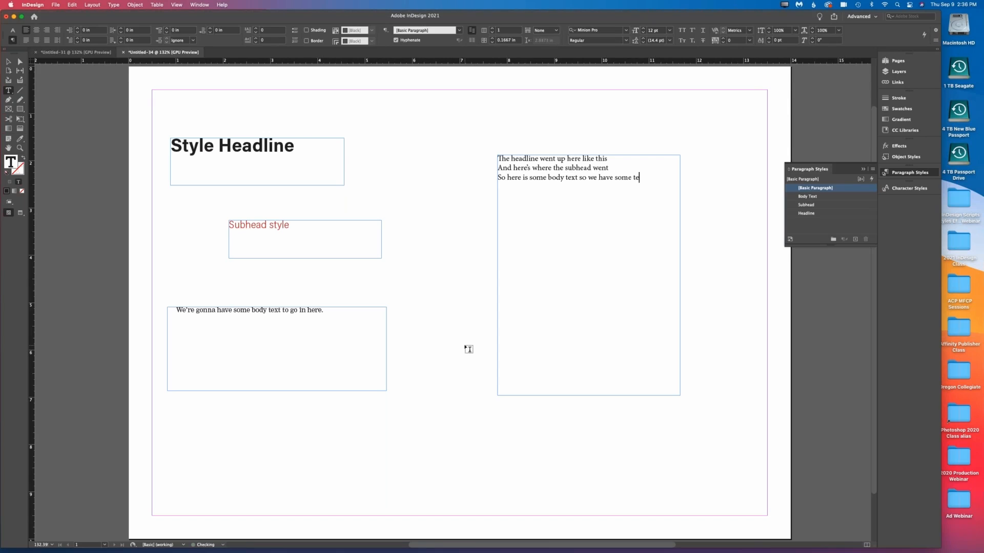
type("xt to work with here.")
left_click_drag(499, 178, 533, 191)
key("super+c")
left_click(548, 189)
key("super+v")
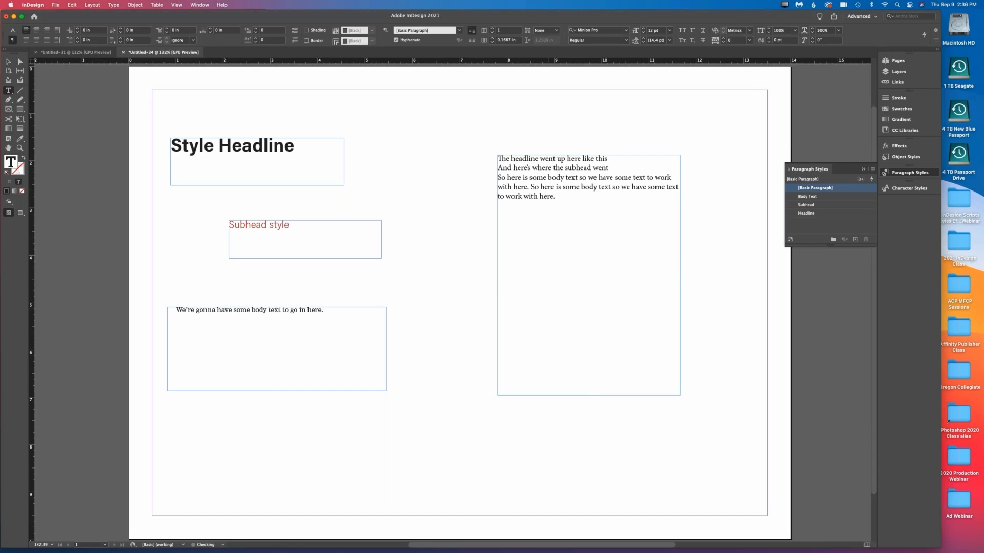
key("super+v")
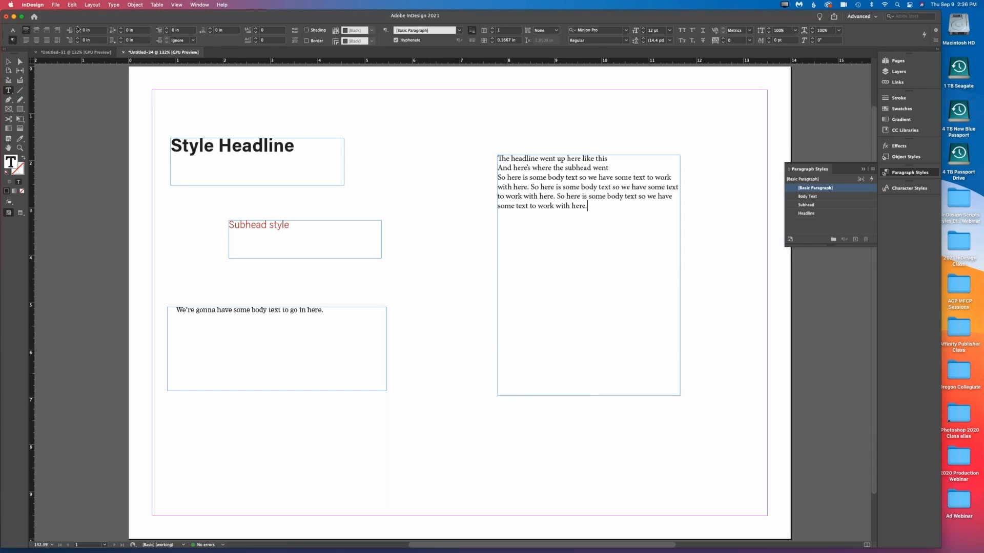
key("Escape")
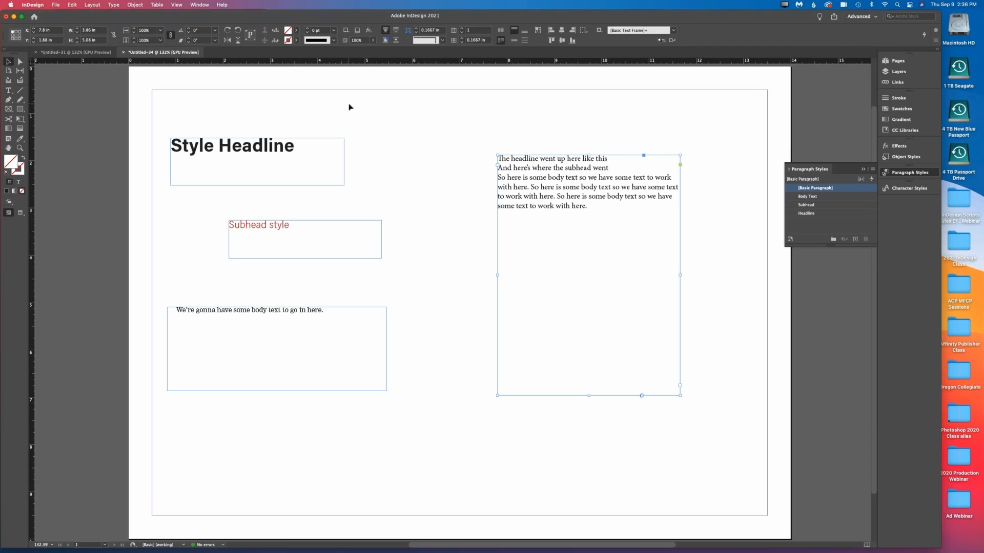
left_click(424, 126)
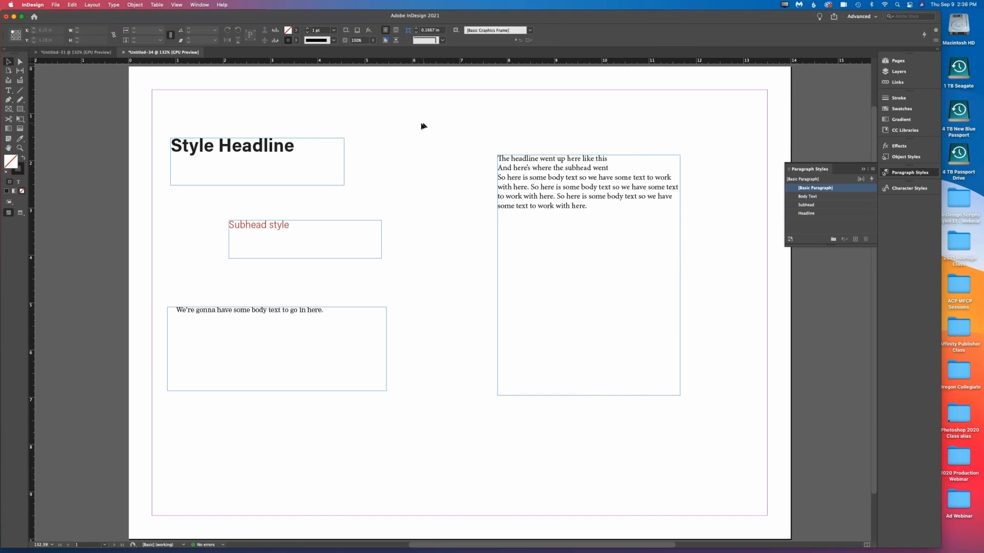
- Apply the Headline paragraph style to the sample frame's first line and the Subhead style to its second line
left_click(8, 90)
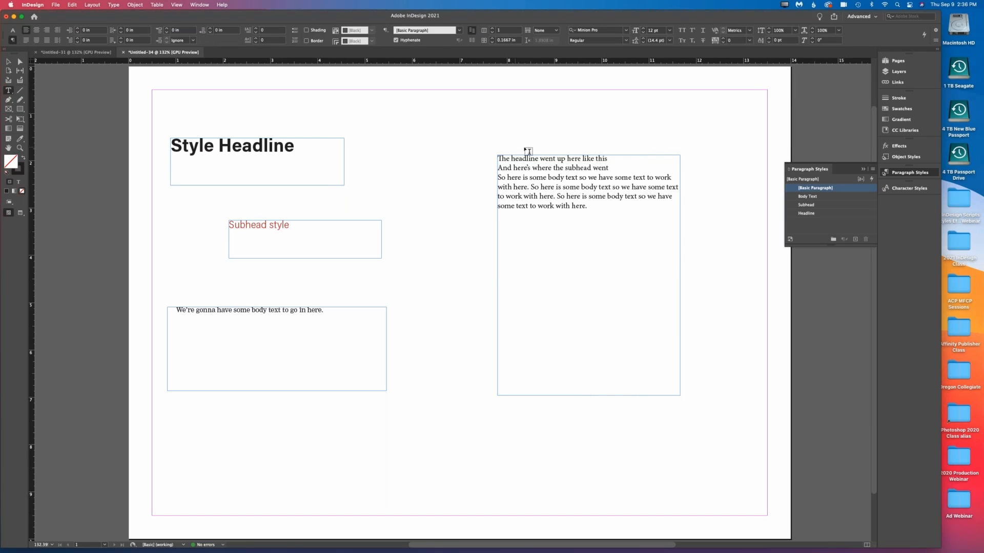
left_click(814, 212)
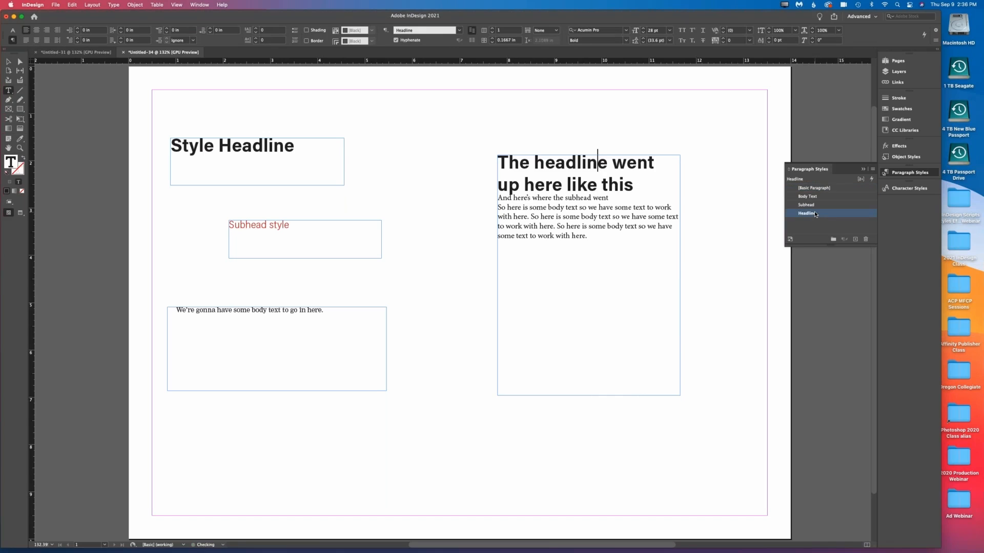
key("Down")
key("Down")
left_click(809, 205)
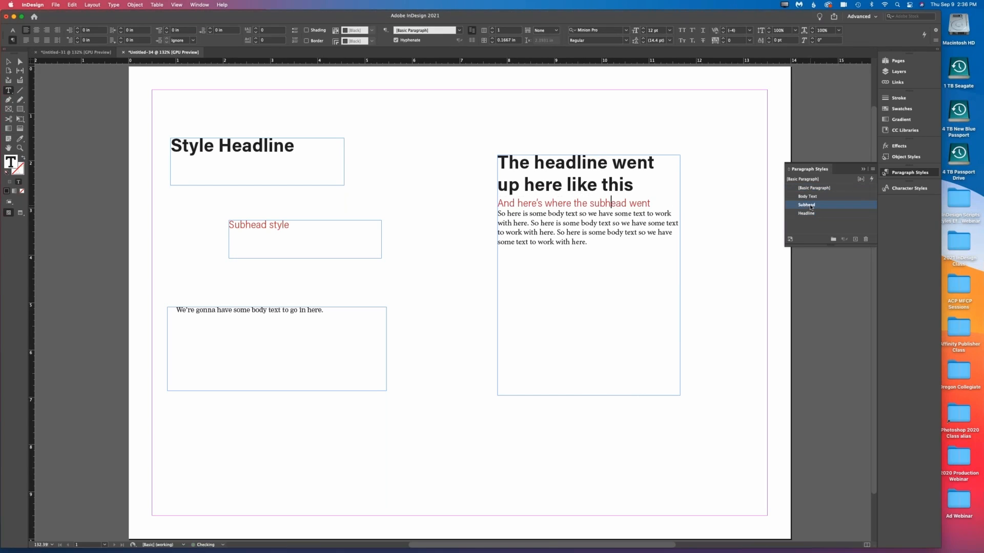
- Apply the Body Text style to the sample body paragraph, undo it, and deselect the frame
left_click(610, 222)
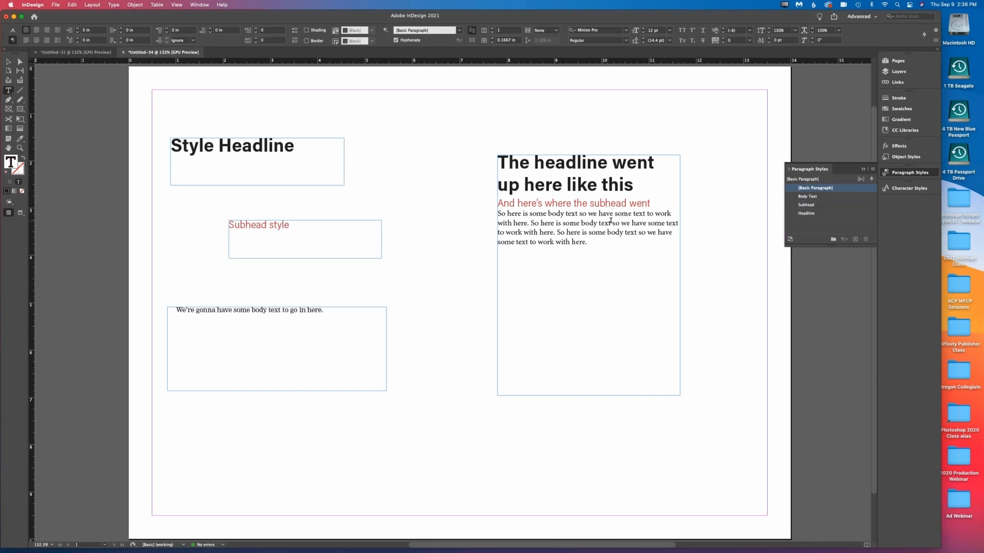
left_click(807, 196)
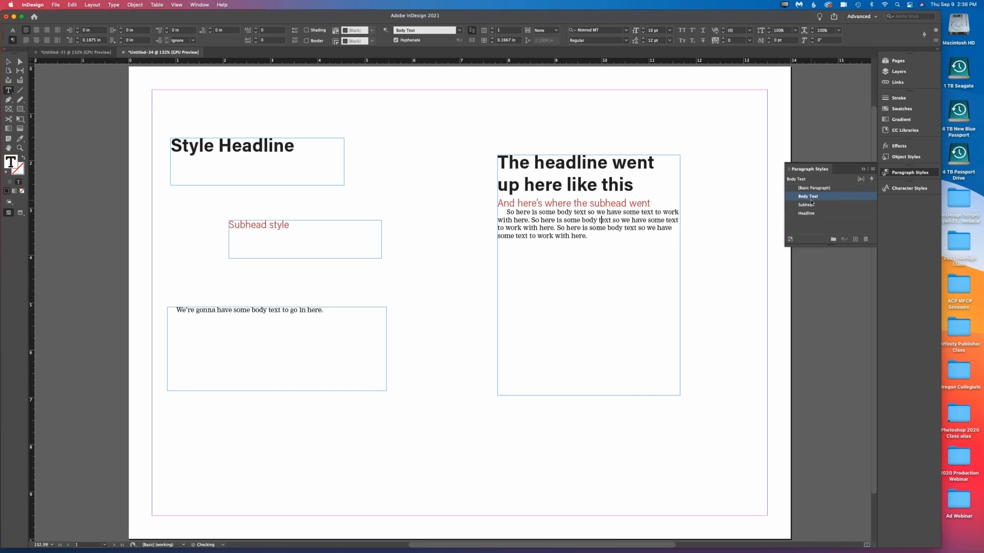
key("super+z")
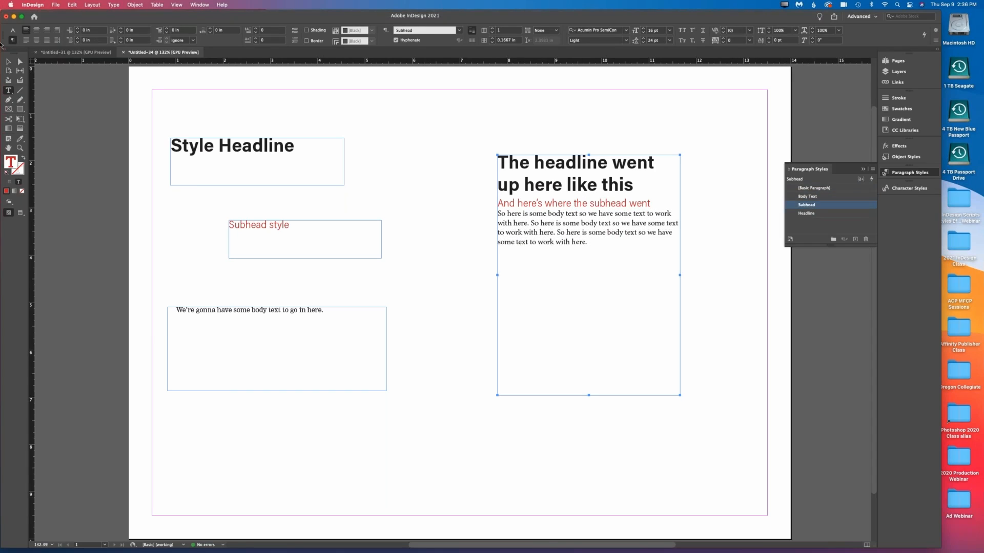
left_click(8, 61)
left_click(438, 114)
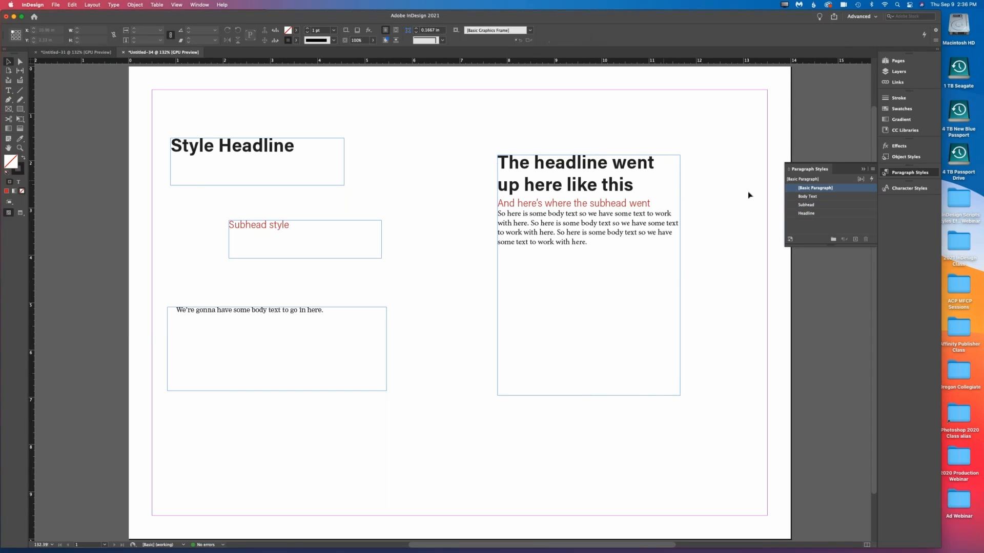
- Edit the Body Text paragraph style, setting its leading to 14 pt and increasing its space before by one increment
double_click(807, 196)
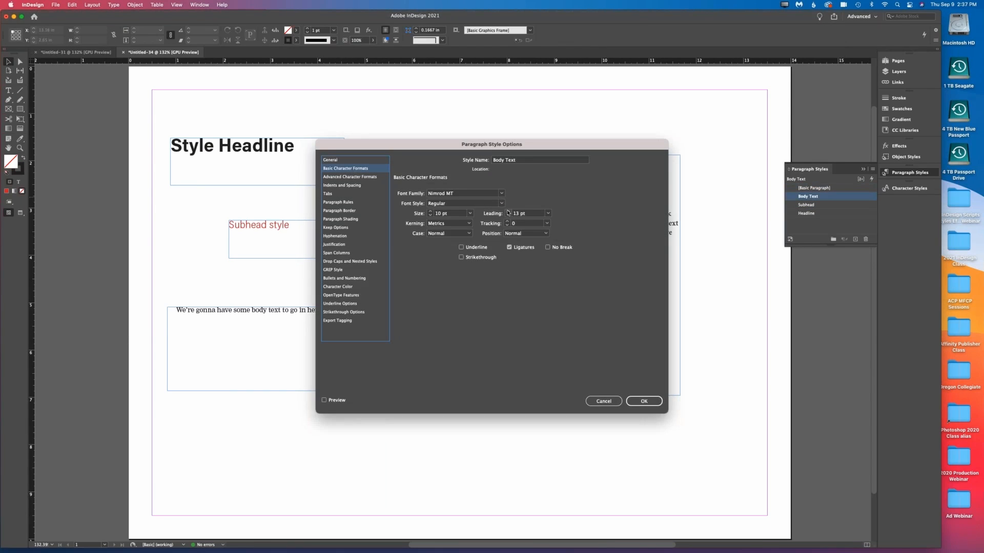
left_click(508, 212)
left_click(507, 212)
left_click(508, 212)
left_click(508, 212)
left_click(508, 215)
left_click(508, 215)
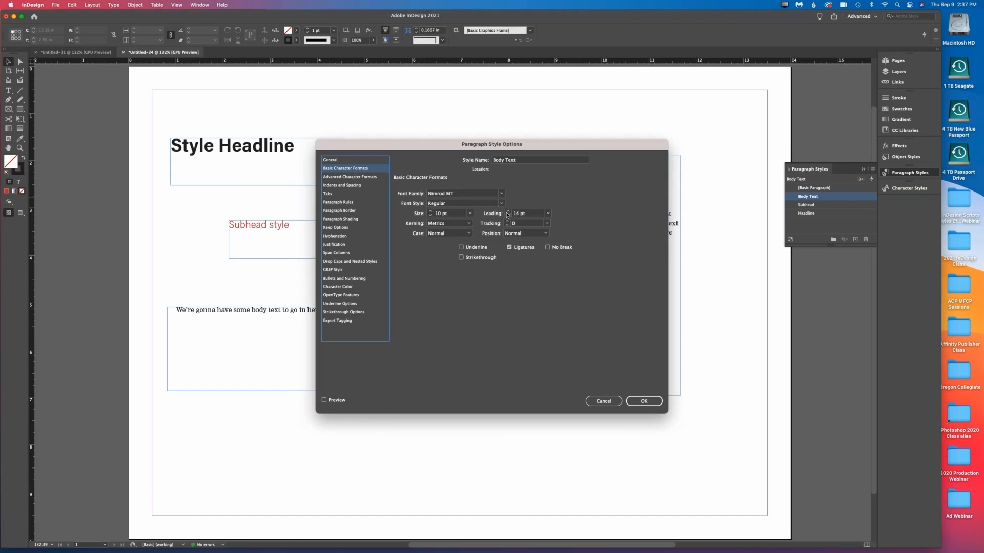
left_click(360, 187)
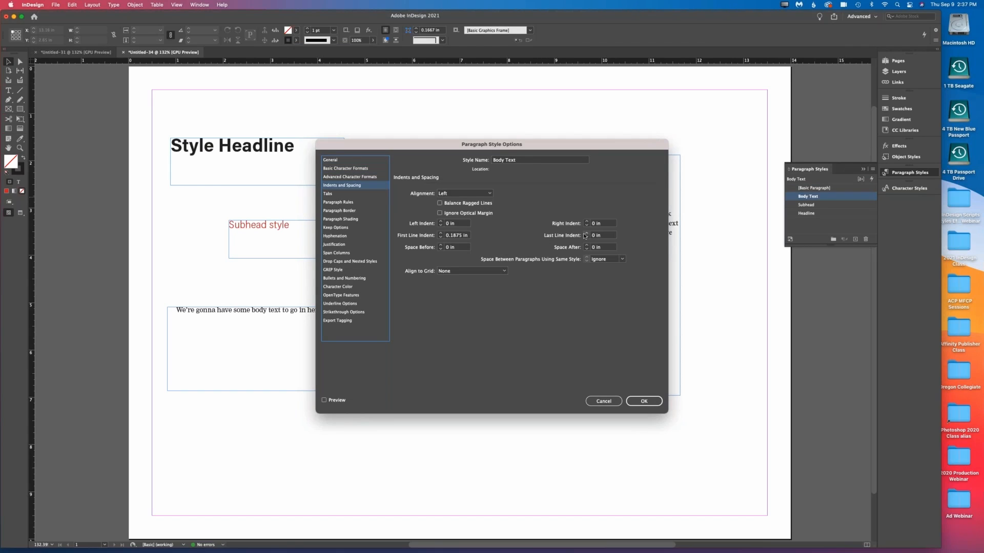
left_click(440, 245)
key("Return")
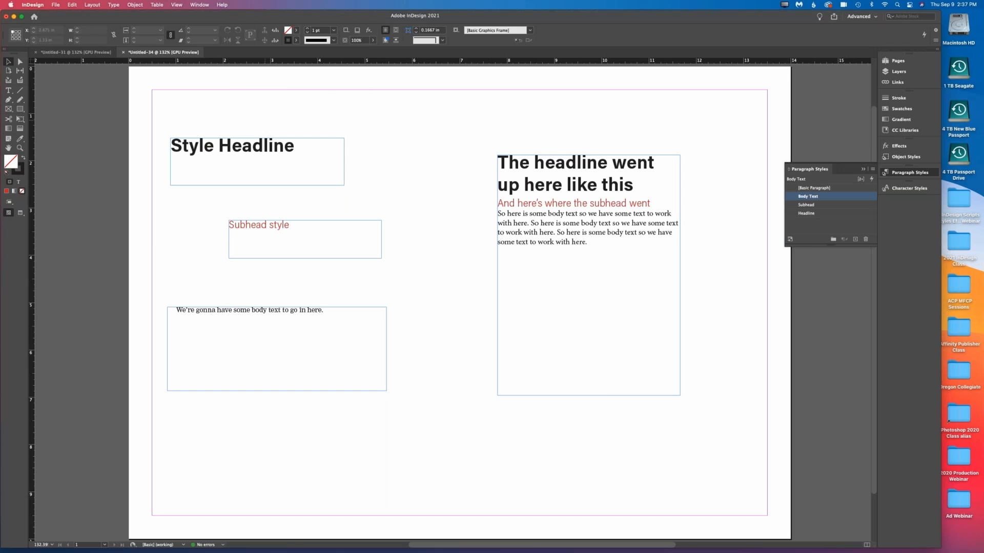
- Delete the sample text frame containing the headline, subhead and body lines
left_click(516, 188)
key("BackSpace")
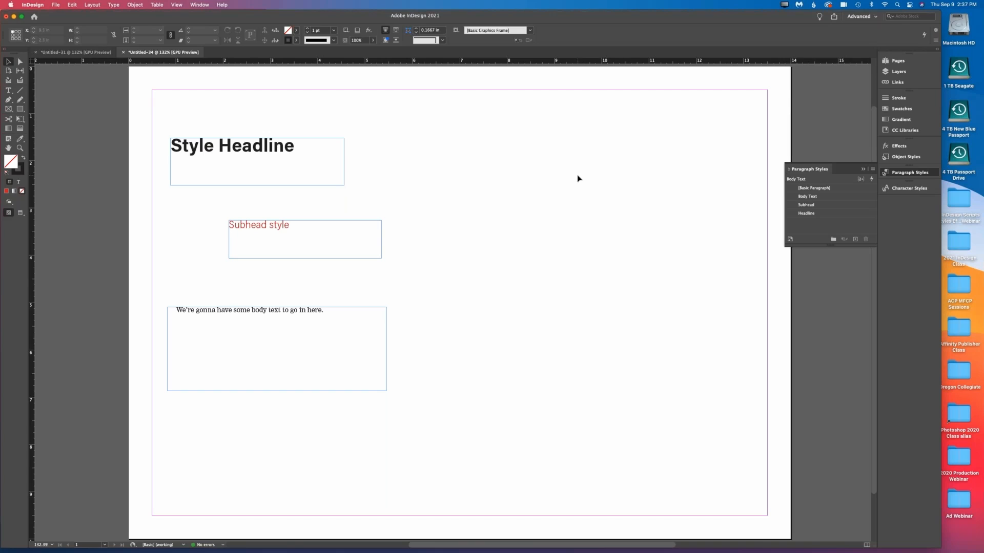
- Edit the Headline paragraph style so that its next style is Subhead
double_click(791, 213)
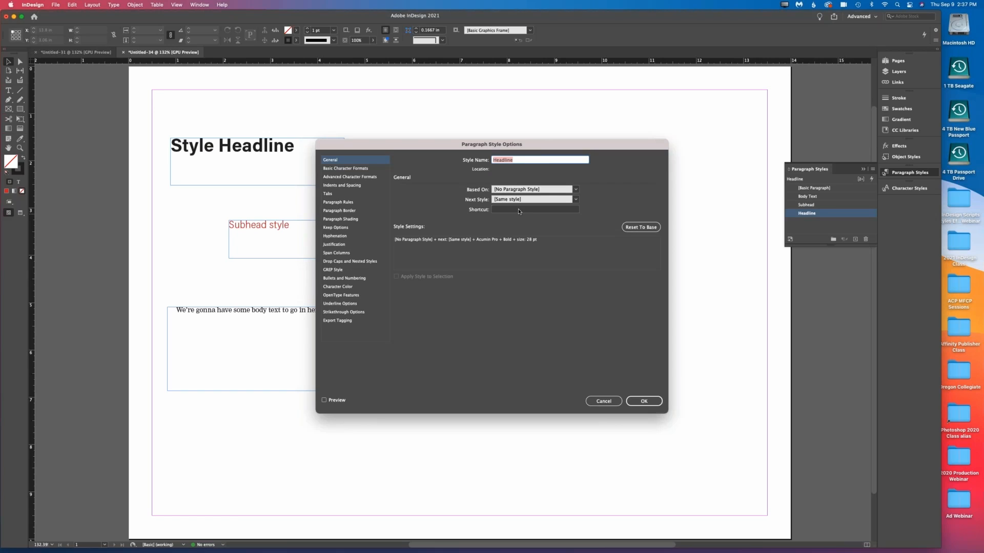
left_click(575, 200)
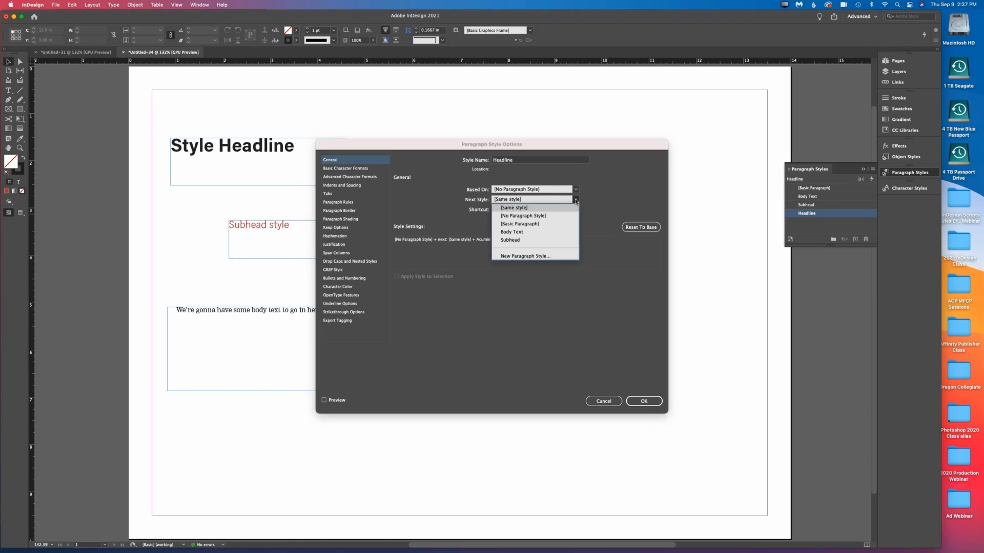
left_click(552, 240)
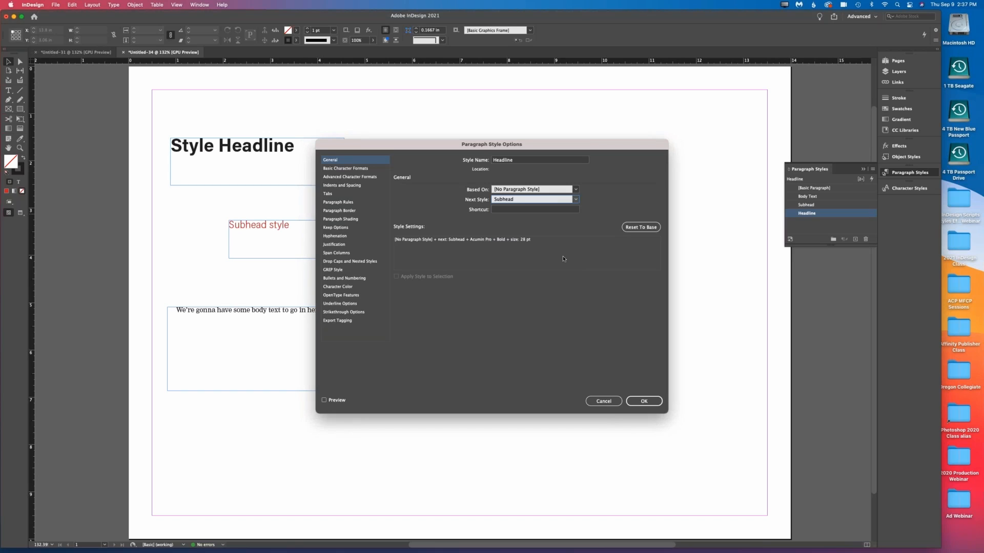
left_click(645, 401)
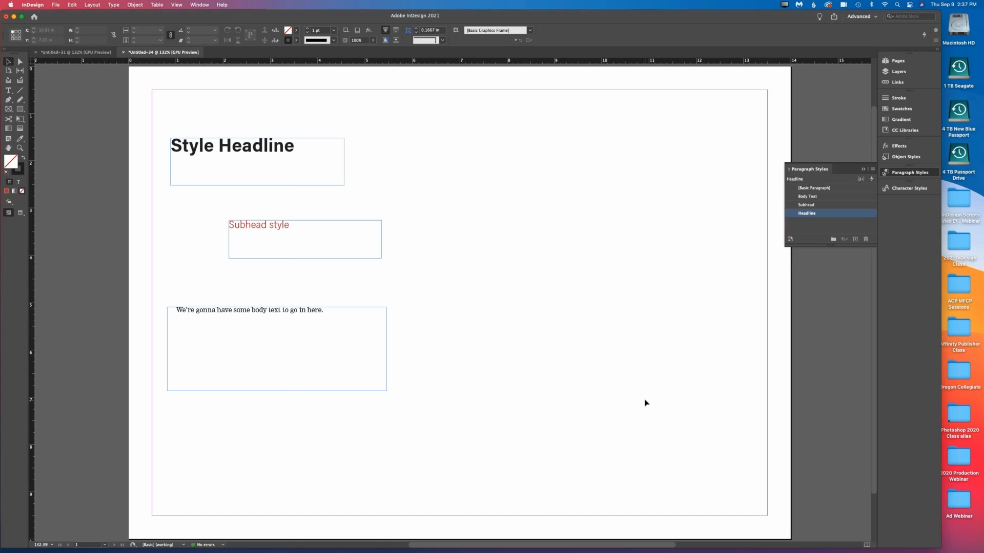
- Edit the Subhead paragraph style so that its next style is Body Text
double_click(791, 204)
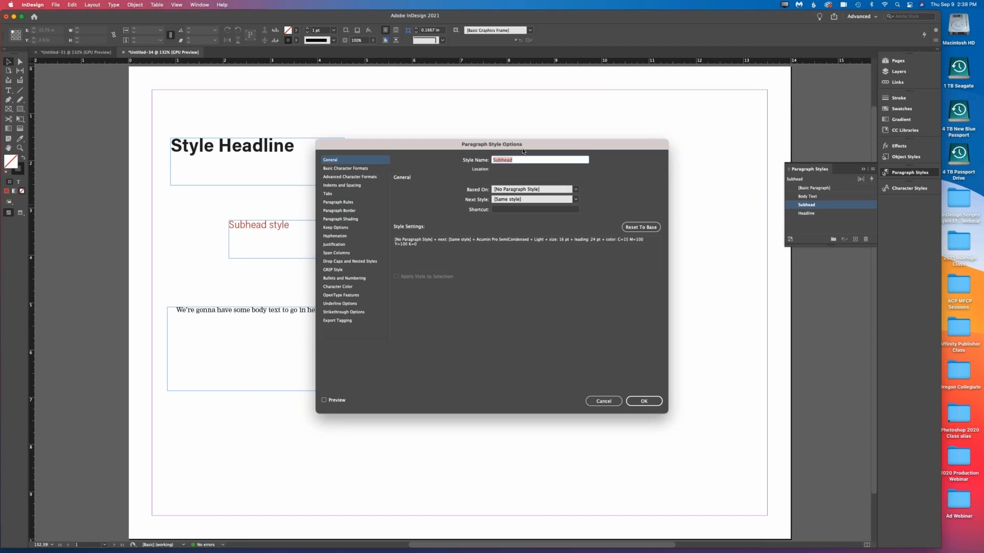
left_click(576, 200)
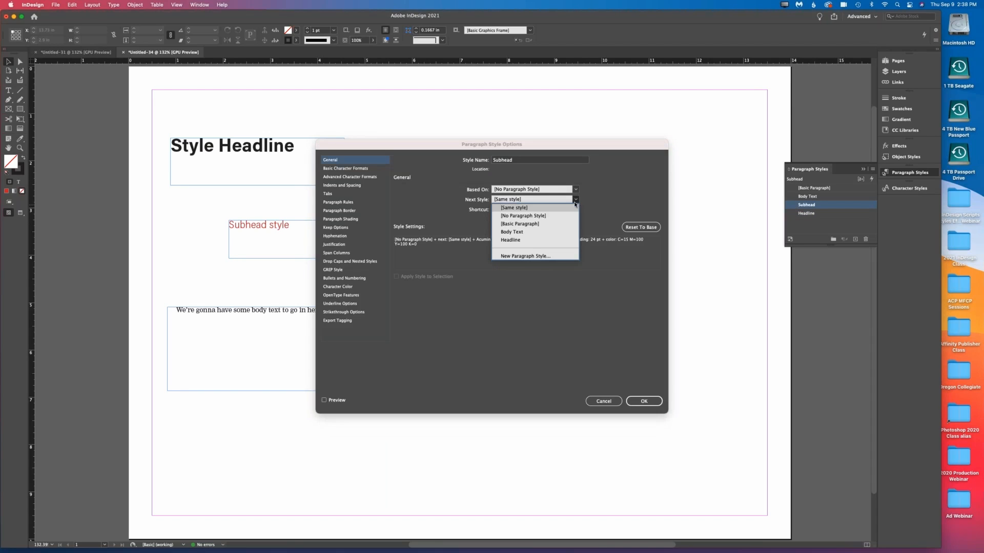
left_click(552, 234)
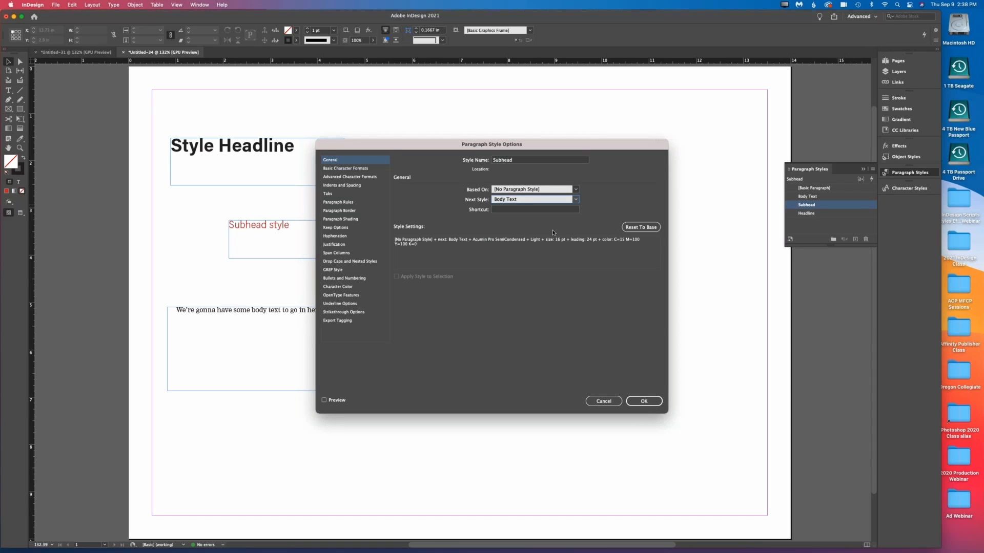
left_click(641, 401)
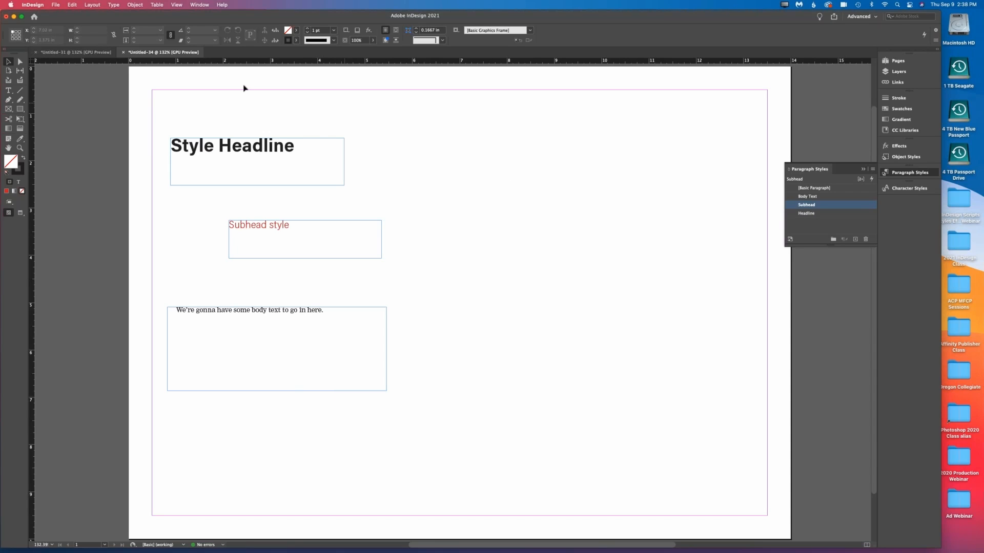
- Draw a new text frame on the right half of the page and enter the line "Amazing story gets the headline today"
left_click(14, 90)
left_click_drag(471, 204, 662, 359)
type("Amazing")
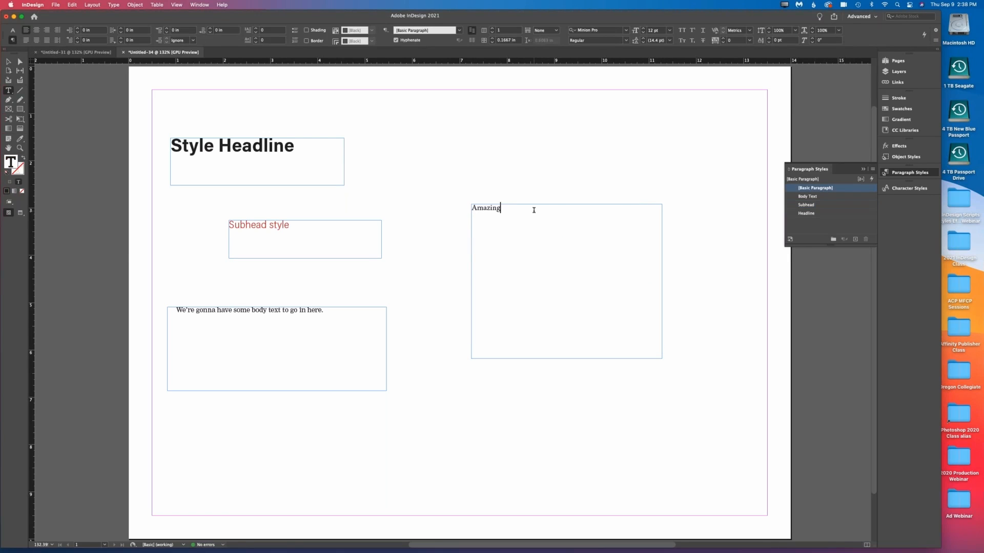
type(" sotry gets the headline today")
left_click(510, 209)
key("BackSpace")
type("t")
left_click(595, 207)
- Add a second paragraph reading "And the subhead is even greater" below the headline line in the new text frame
key("Return")
type("and the subhead is even greater")
left_click_drag(471, 216, 475, 217)
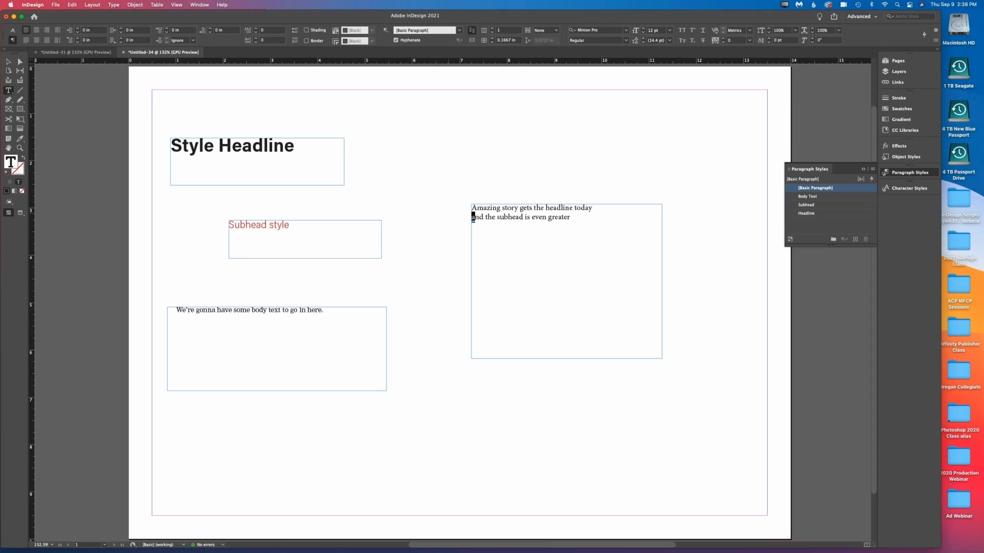
type("A")
left_click(582, 216)
- Add a third paragraph that repeats the sentence "A little body text goes here." five times
key("Return")
type("A little body text goes here. A little body text goes here. A little body text goes here.")
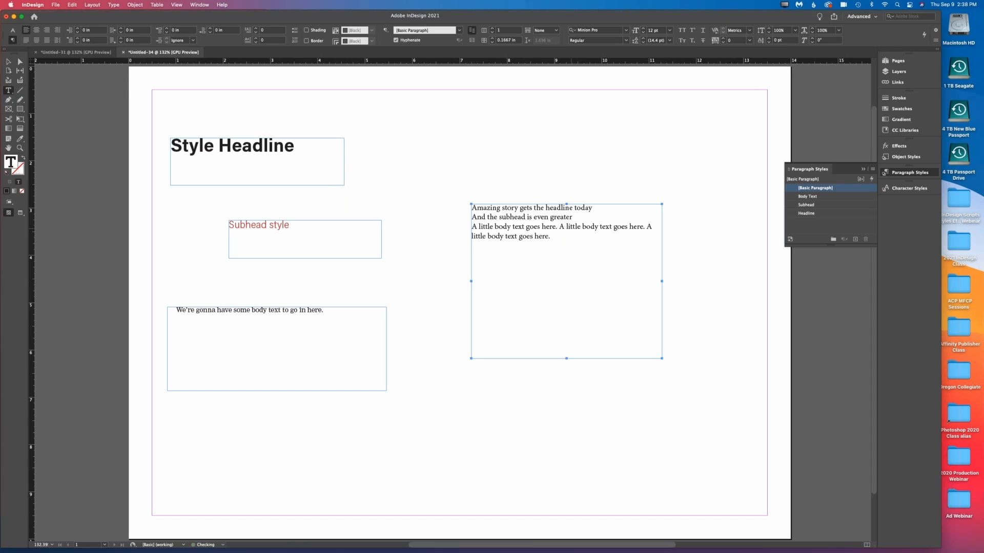
type("A little body text goes here.")
type("A little body text goes here.")
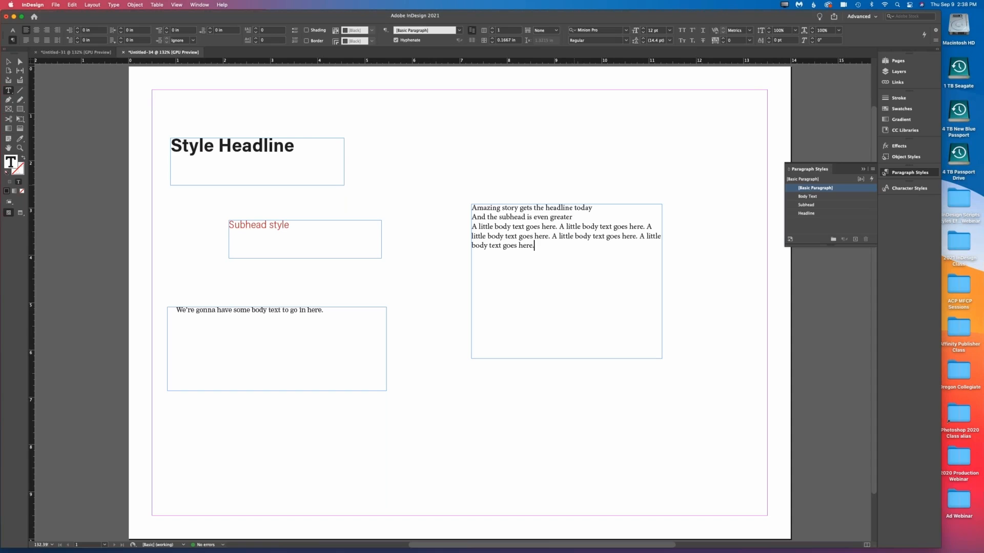
- Try the Headline paragraph style on the first line alone and return that line to [Basic Paragraph]
left_click(556, 206)
left_click(790, 214)
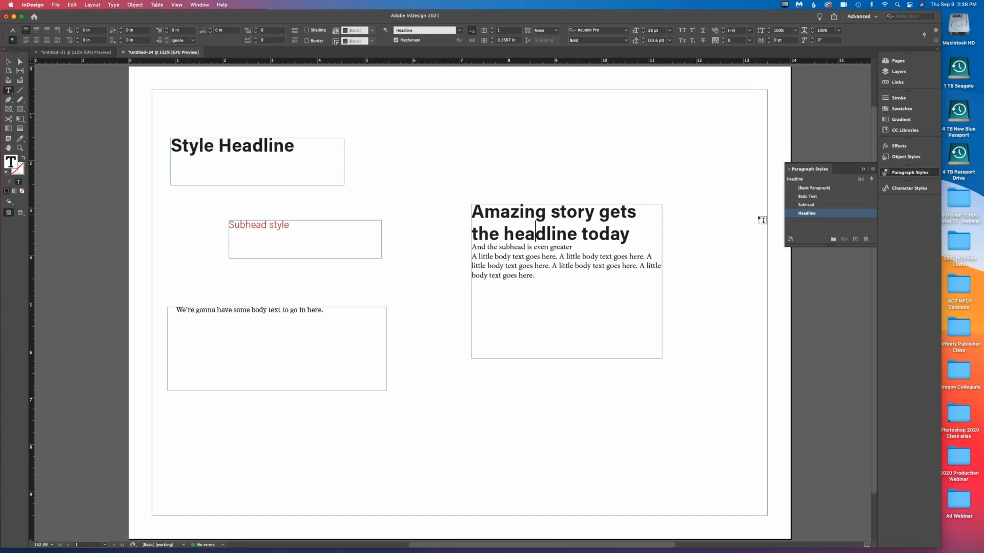
left_click(790, 188)
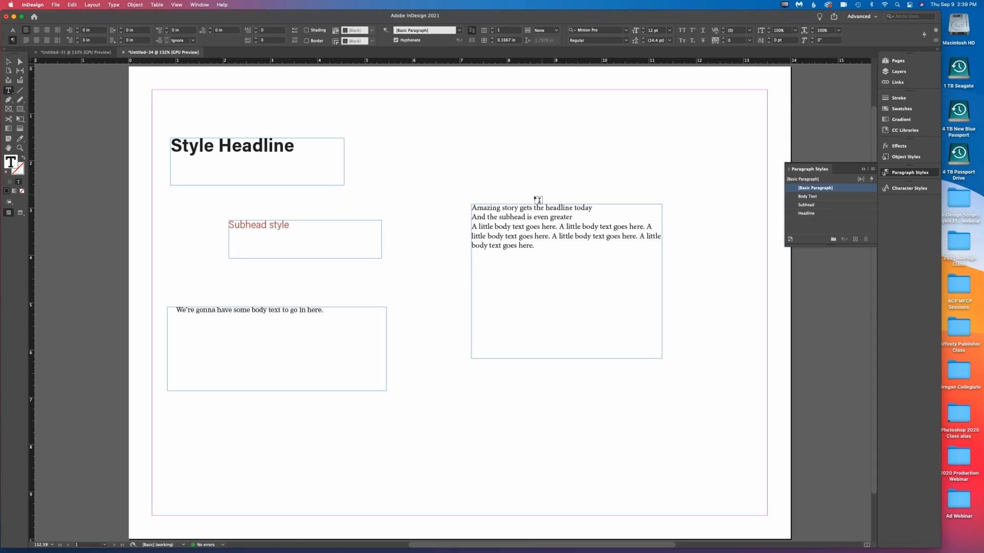
- Select text across all three paragraphs of the new frame and apply the Headline style followed by its next styles
left_click_drag(520, 208, 526, 227)
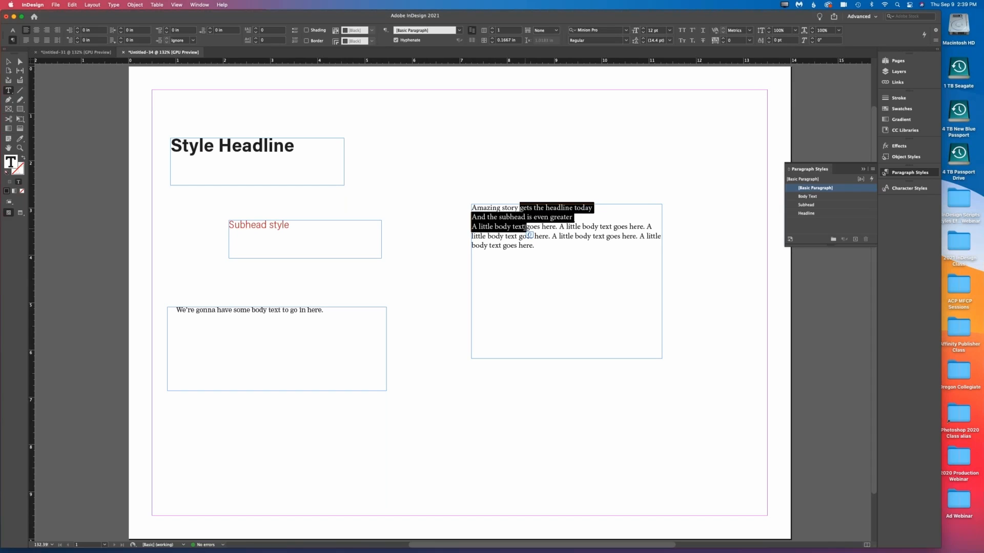
key("super+a")
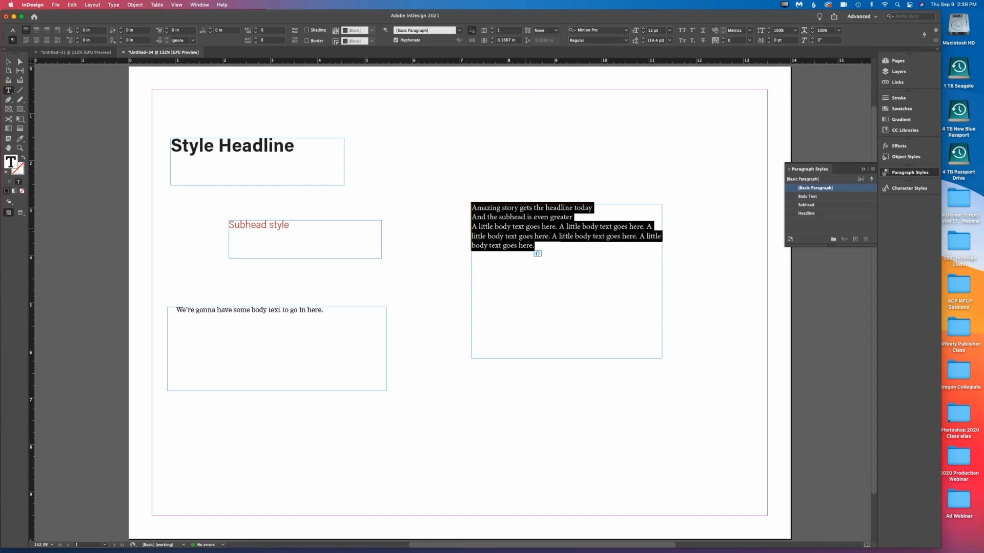
left_click(533, 204)
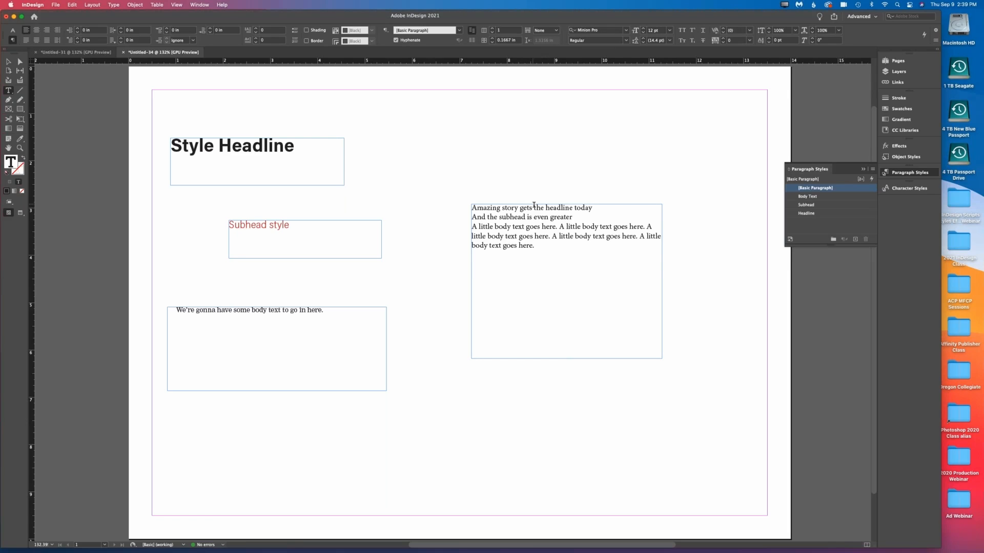
left_click_drag(533, 207, 541, 236)
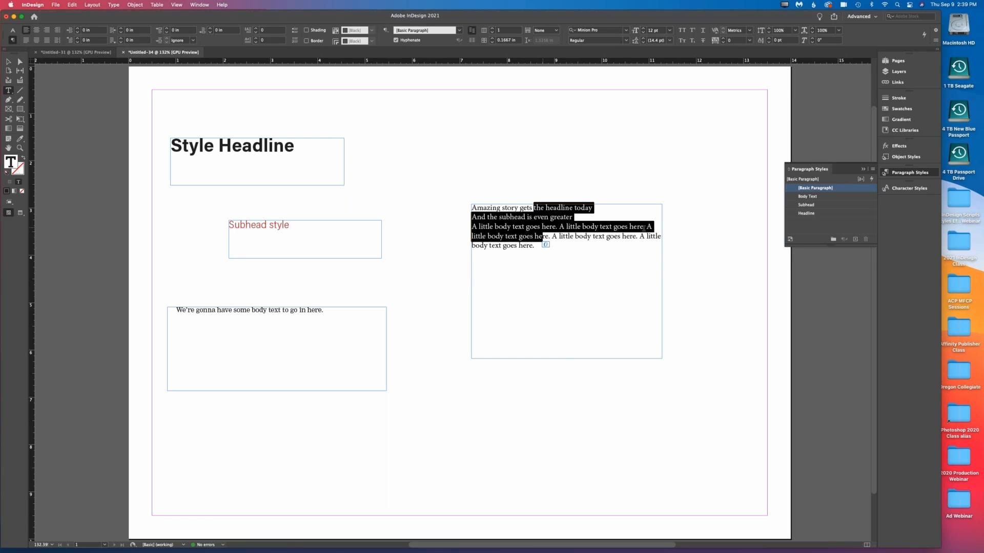
right_click(796, 214)
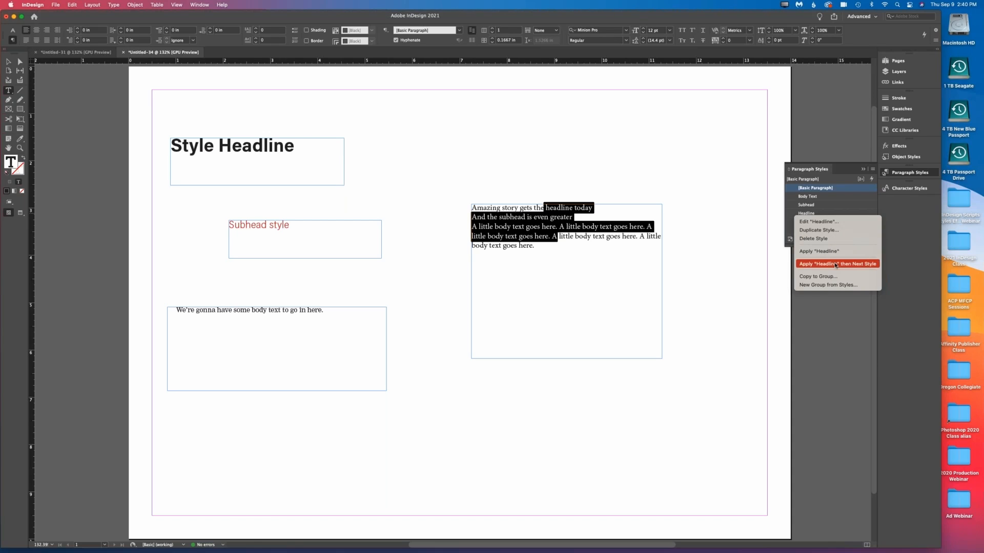
left_click(835, 265)
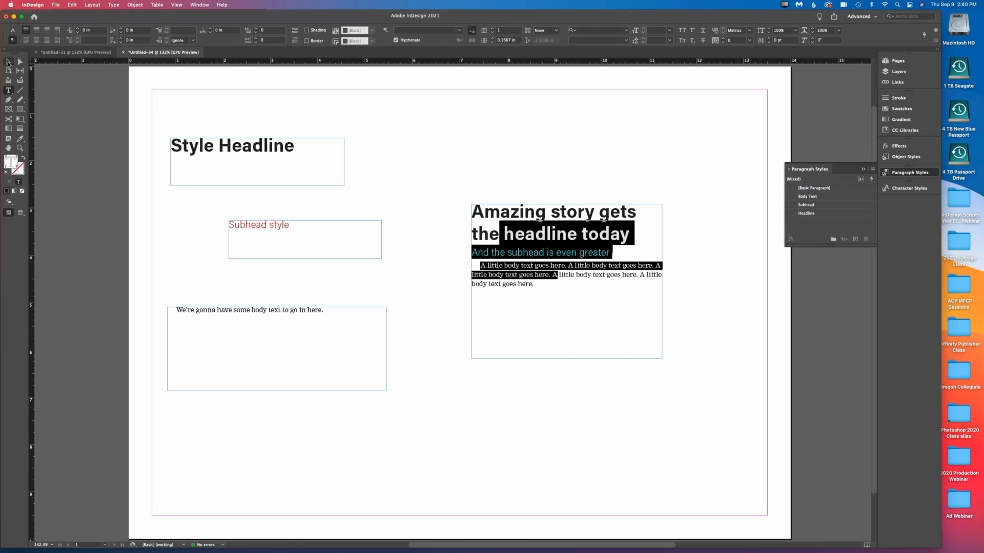
- Deselect the text and display the page in Preview mode without frame edges and guides
key("Escape")
left_click(380, 100)
left_click(21, 213)
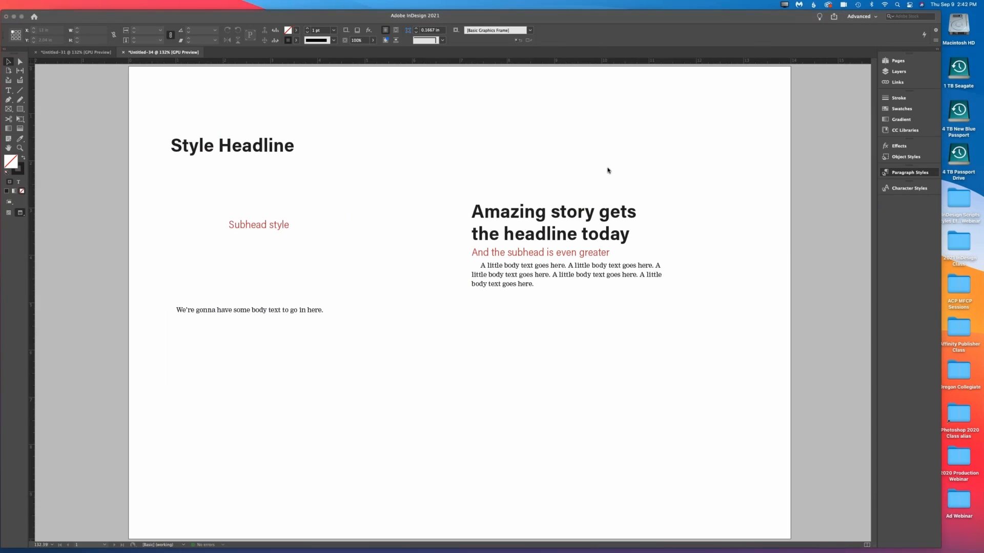
left_click(7, 216)
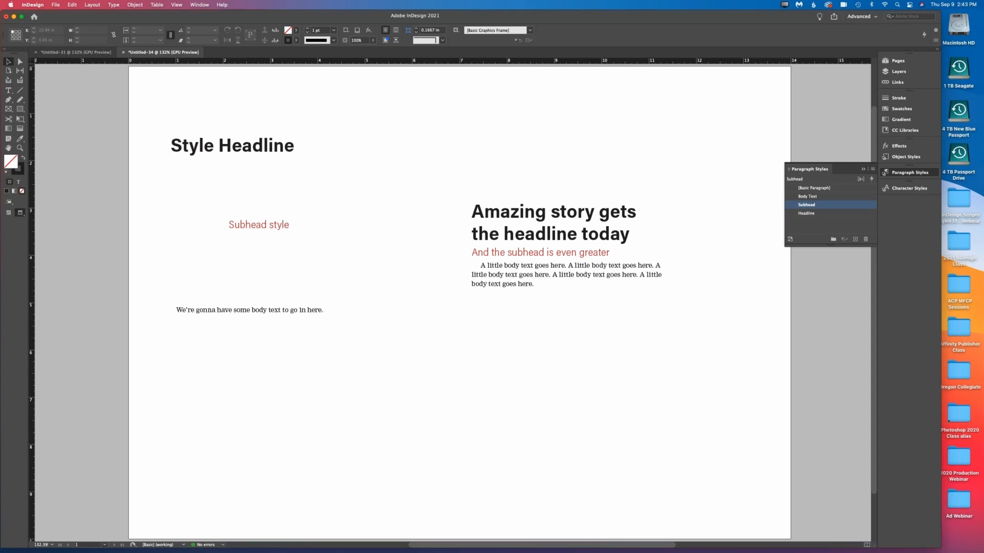
key("super+Tab")
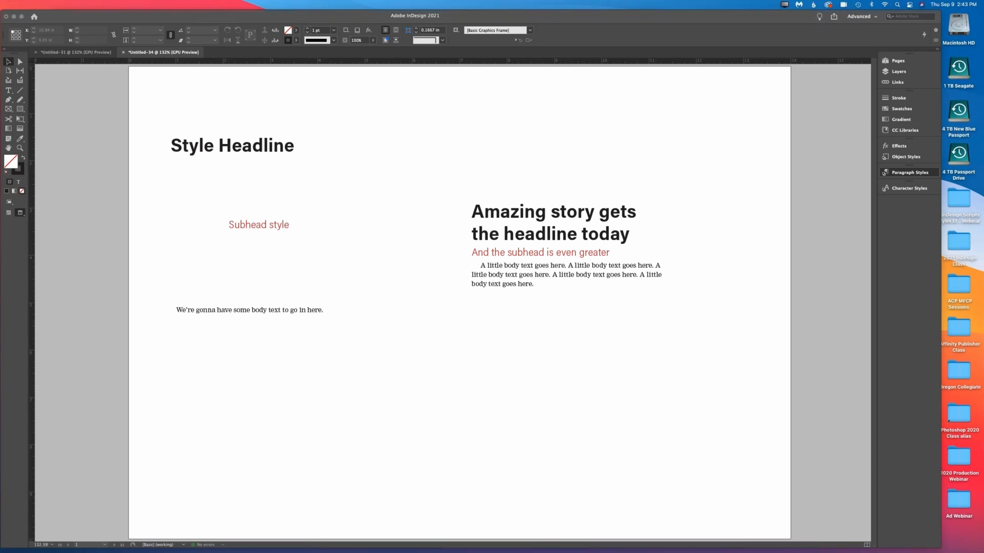
left_click(900, 174)
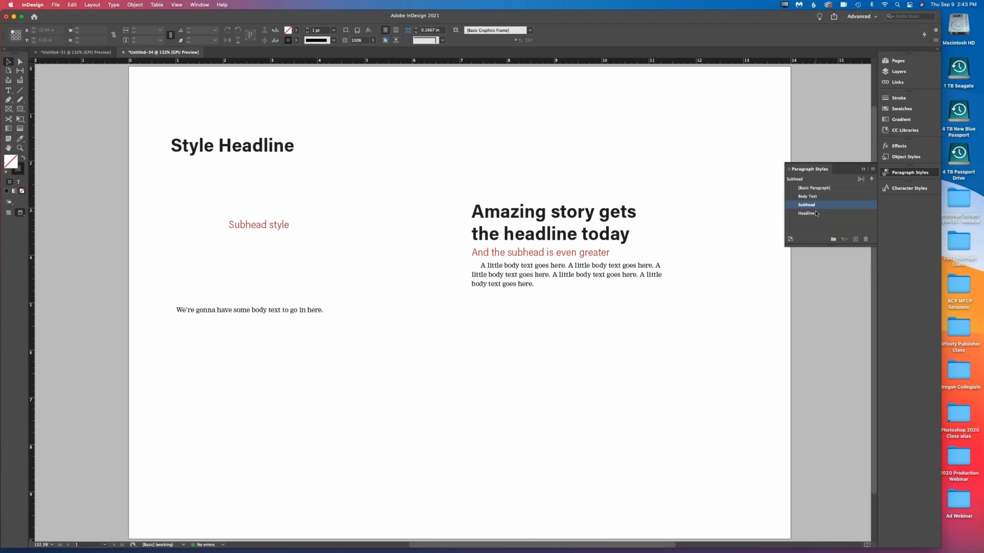
- Start saving the document under a new name, with the Exported Stories folder as the destination
left_click(60, 5)
left_click(88, 71)
left_click(496, 114)
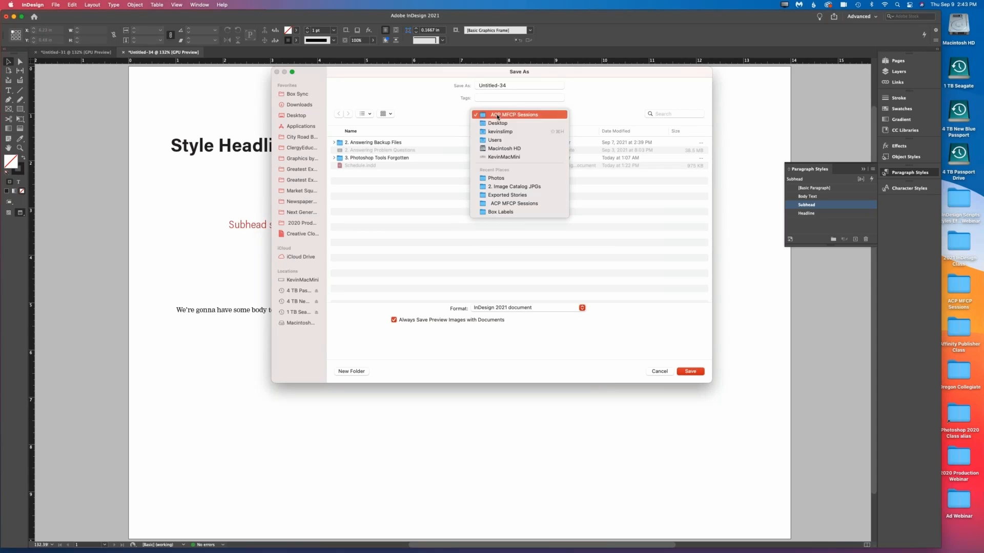
left_click(507, 196)
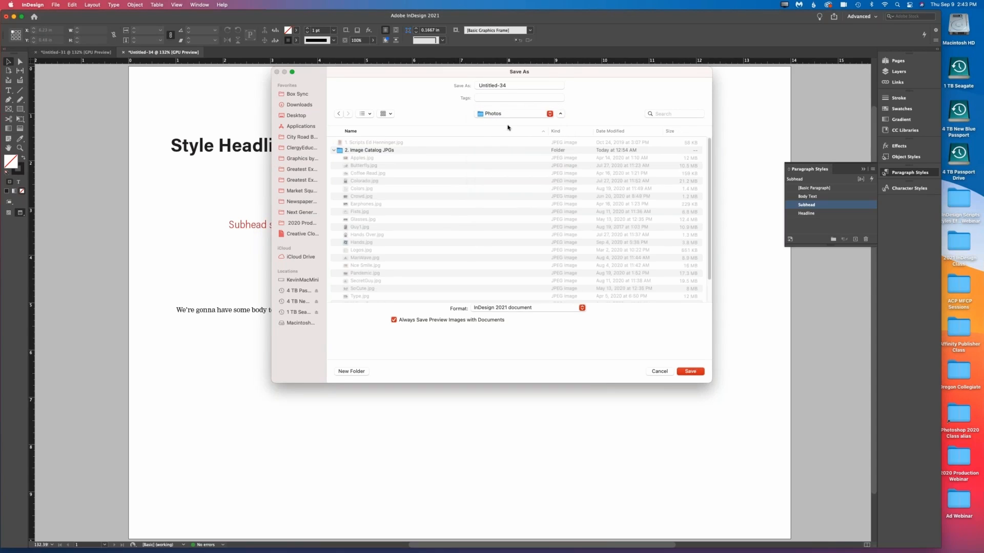
left_click(508, 86)
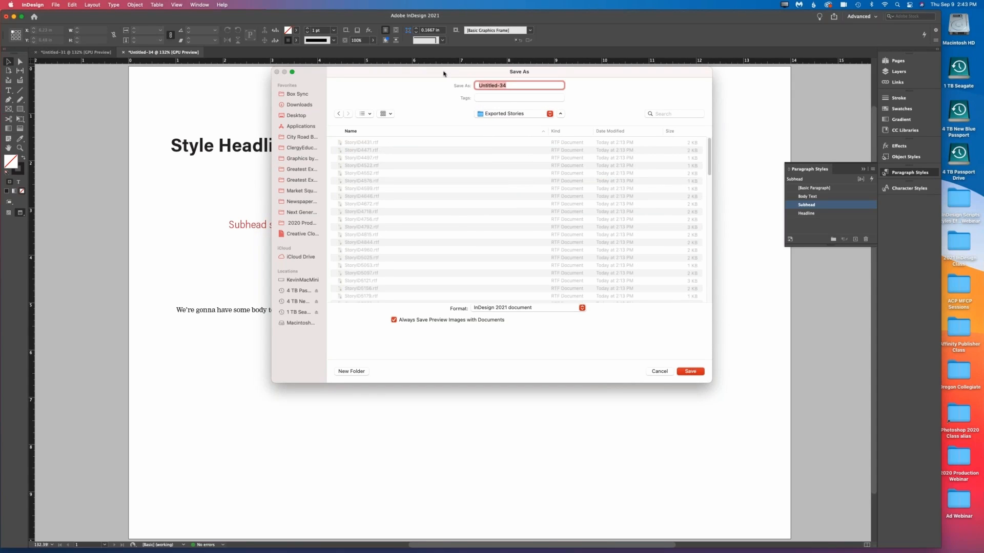
- Save the document as "Paragraph Styles" in the Exported Stories folder
key("BackSpace")
type("Paragraph Styles")
left_click(692, 372)
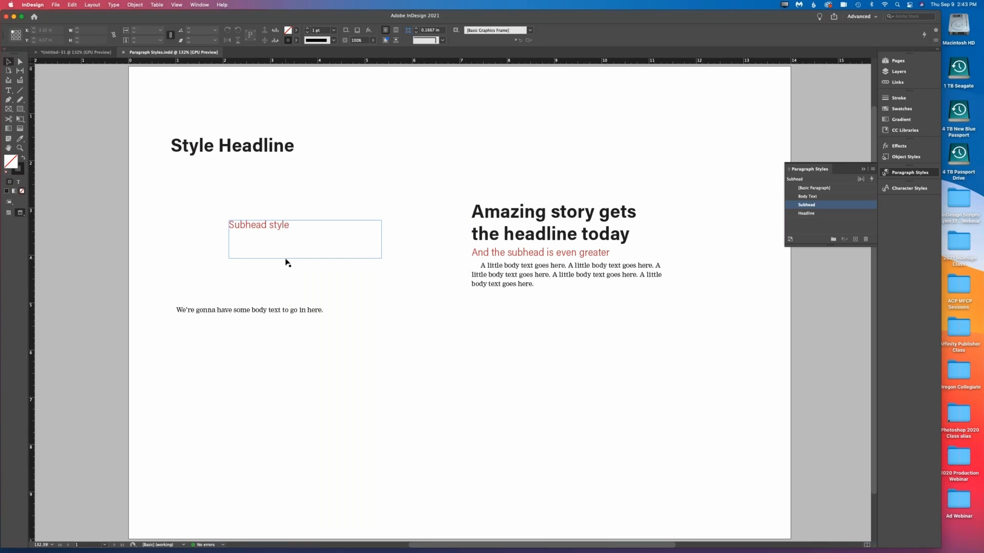
- Create a new default document and load the paragraph styles from Paragraph Styles.indd in the Exported Stories folder
key("super+n")
key("Return")
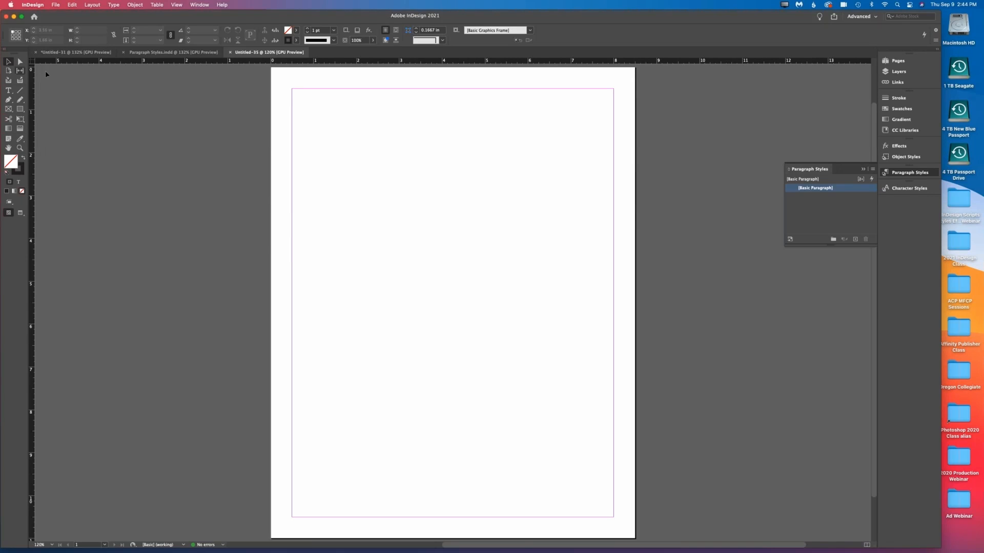
left_click(873, 171)
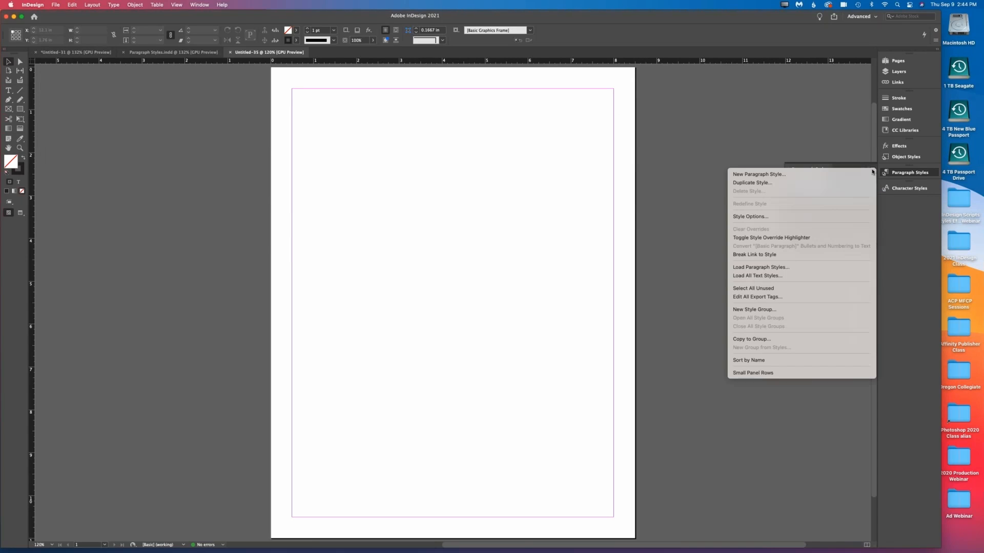
left_click(798, 267)
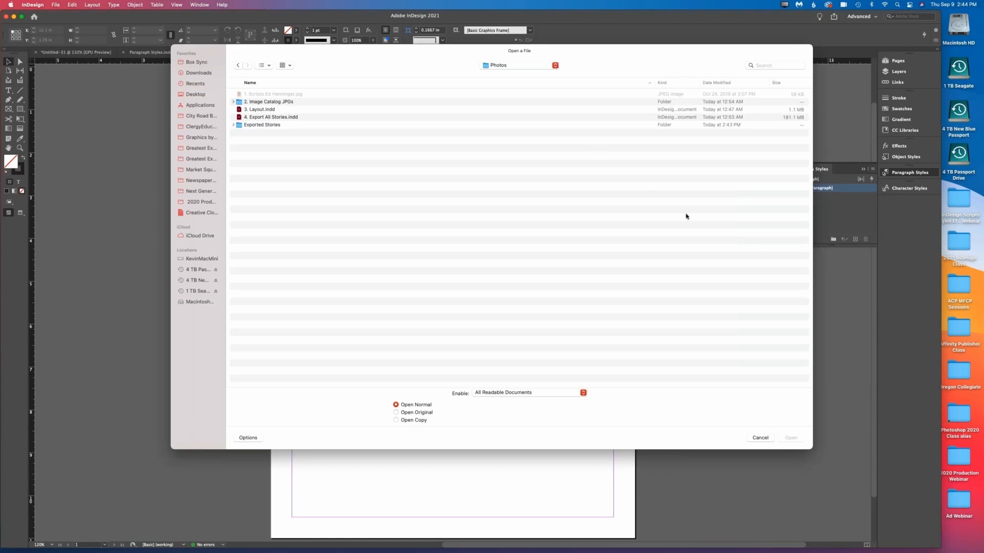
left_click(254, 125)
double_click(254, 126)
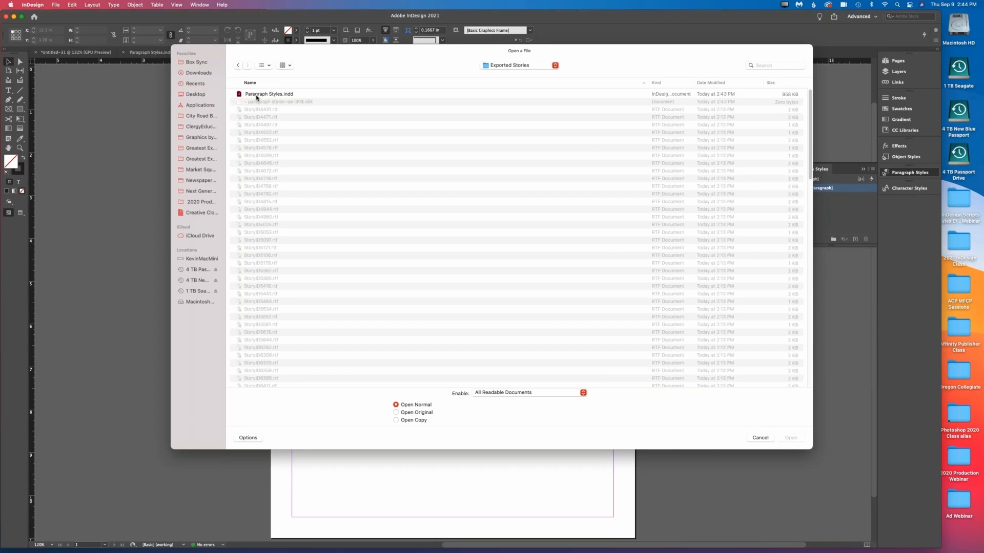
left_click(252, 95)
left_click(791, 438)
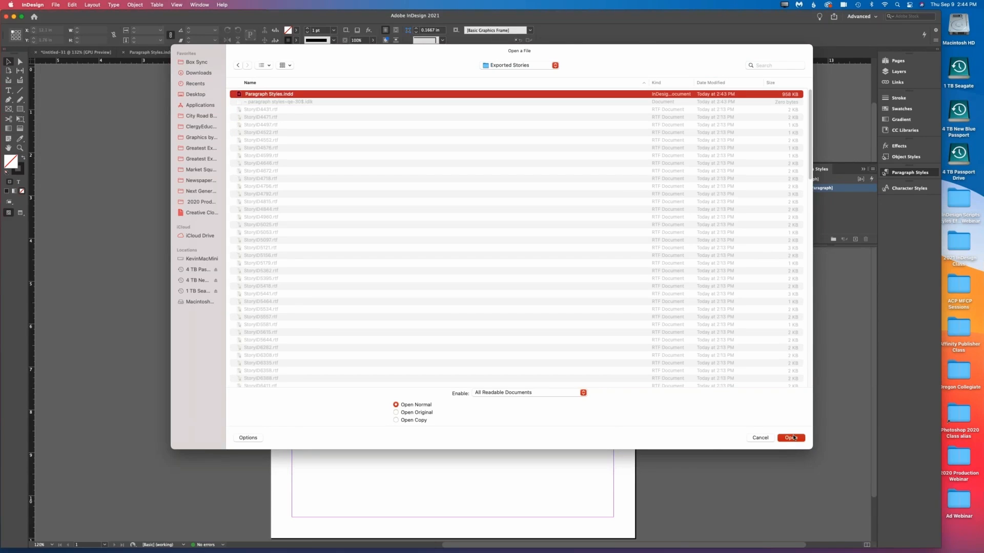
left_click(593, 232)
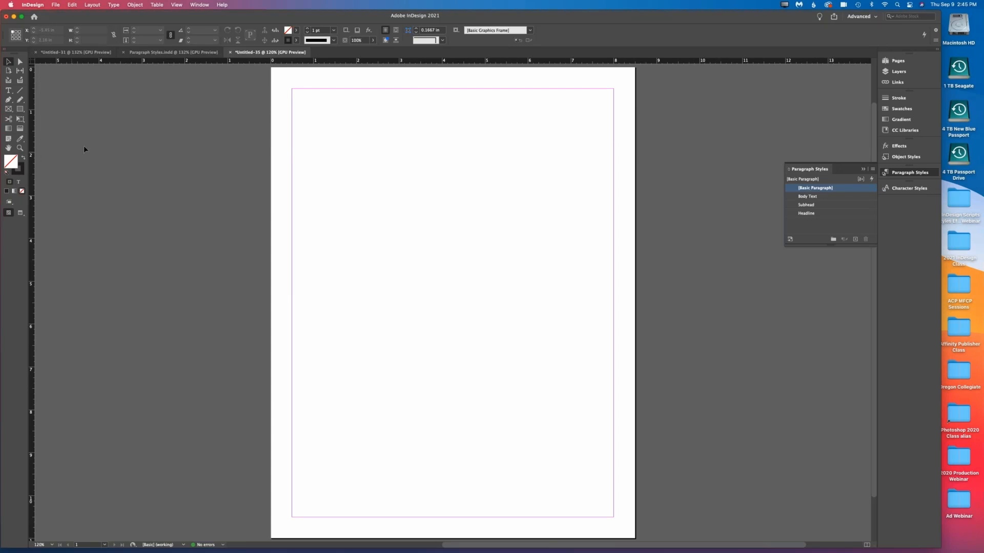
- Draw a small text frame in the upper part of the page and enter the word "this"
left_click(909, 188)
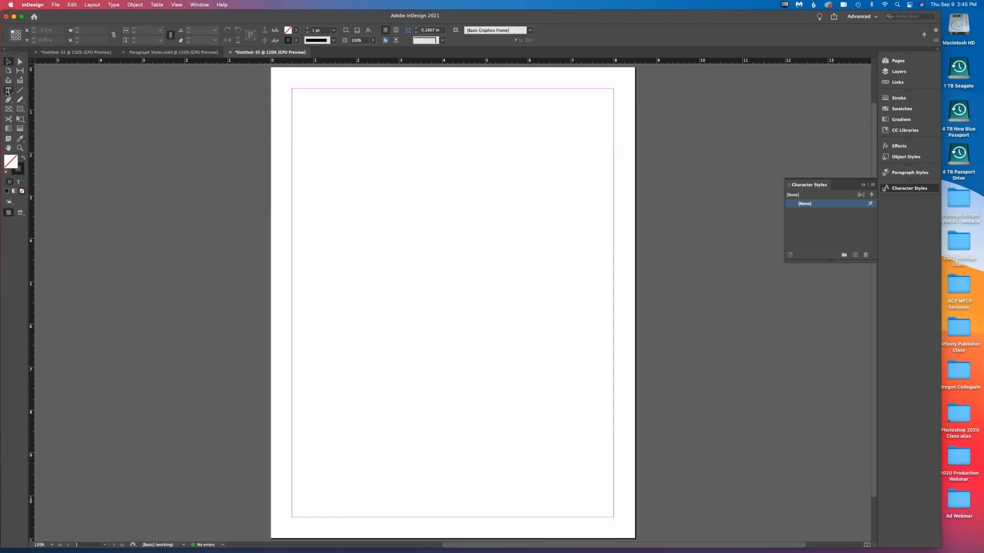
left_click(908, 173)
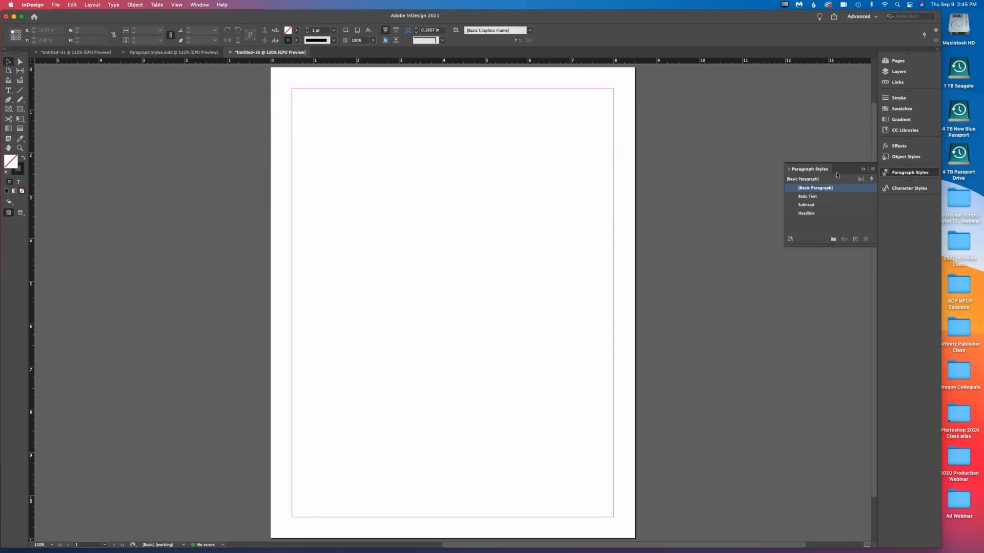
left_click(8, 91)
left_click_drag(348, 214, 438, 245)
left_click(908, 188)
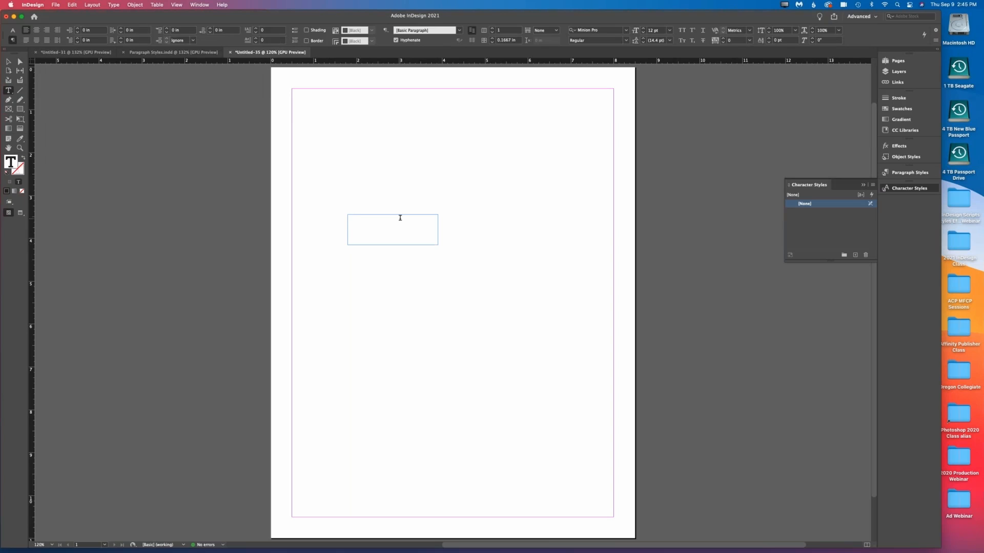
type("this")
- Format the word "this" in Acumin Pro Light at 10 pt with 12 pt leading
double_click(354, 218)
left_click(13, 30)
left_click_drag(52, 31, 18, 27)
type("acum")
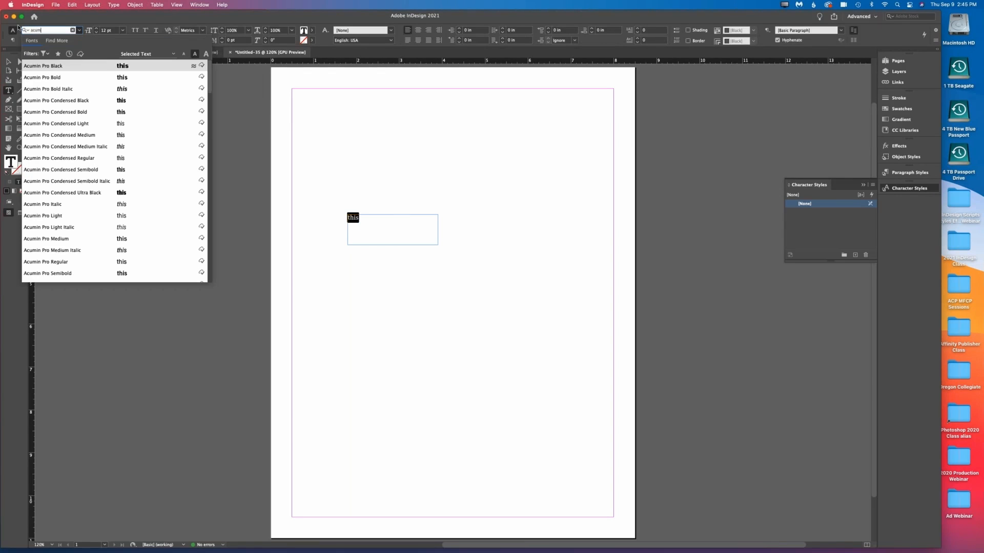
key("Return")
key("Tab")
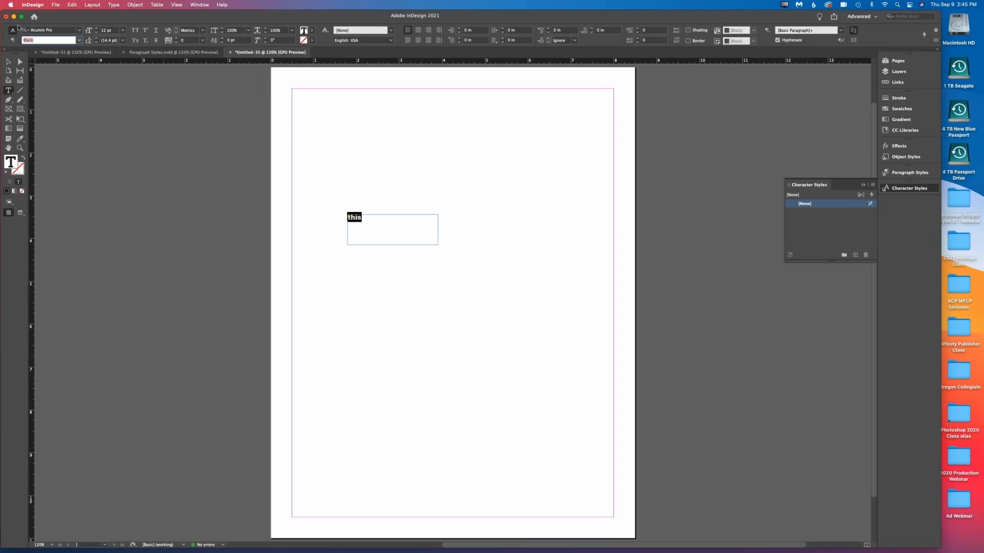
type("light")
key("Tab")
type("10")
key("Tab")
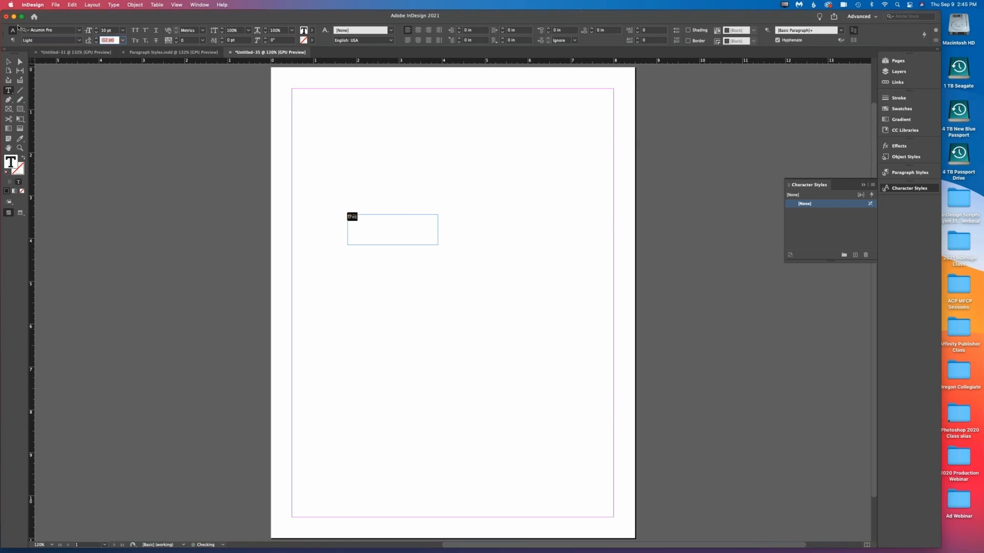
type("12")
key("Tab")
- Create a character style named "Plain Text" from the formatted word "this"
left_click(871, 184)
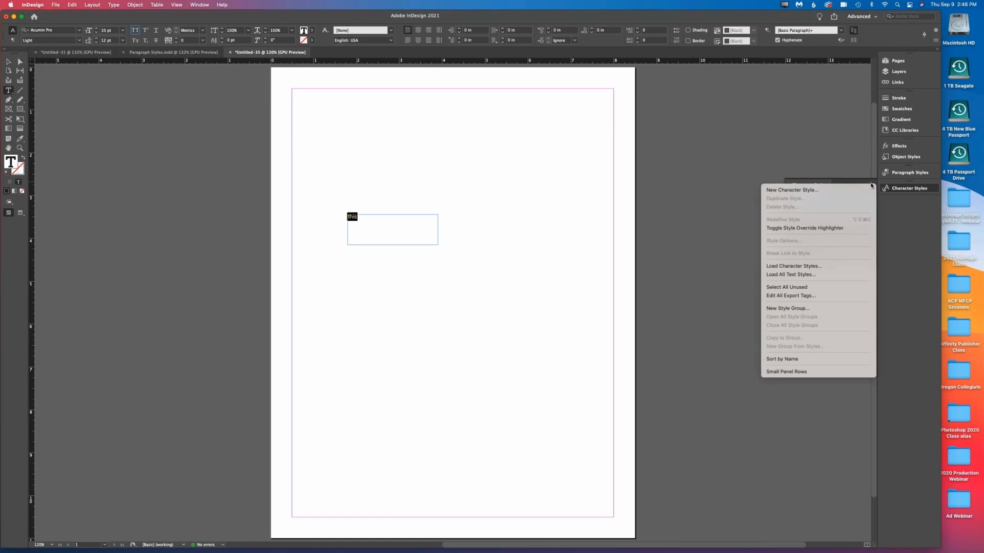
left_click(840, 189)
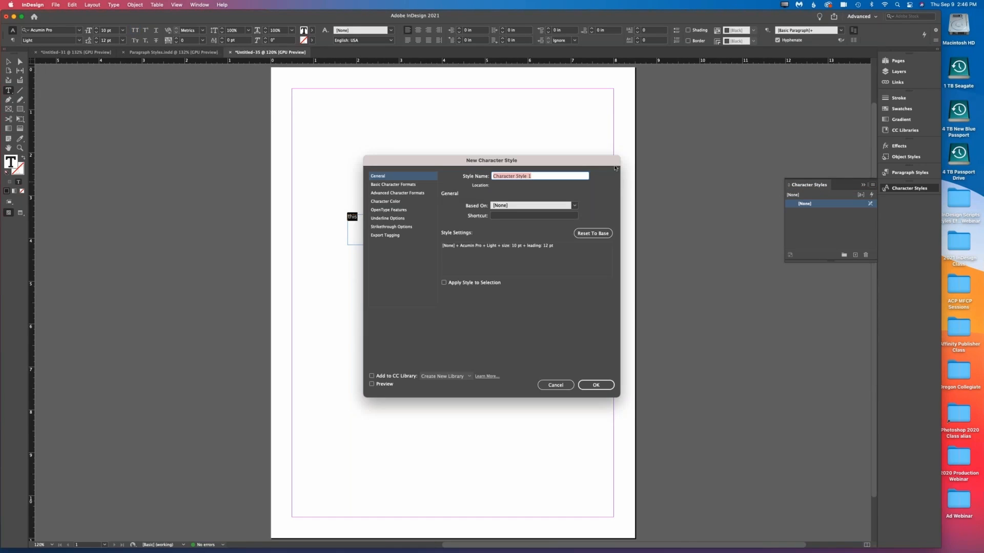
type("Plain Text")
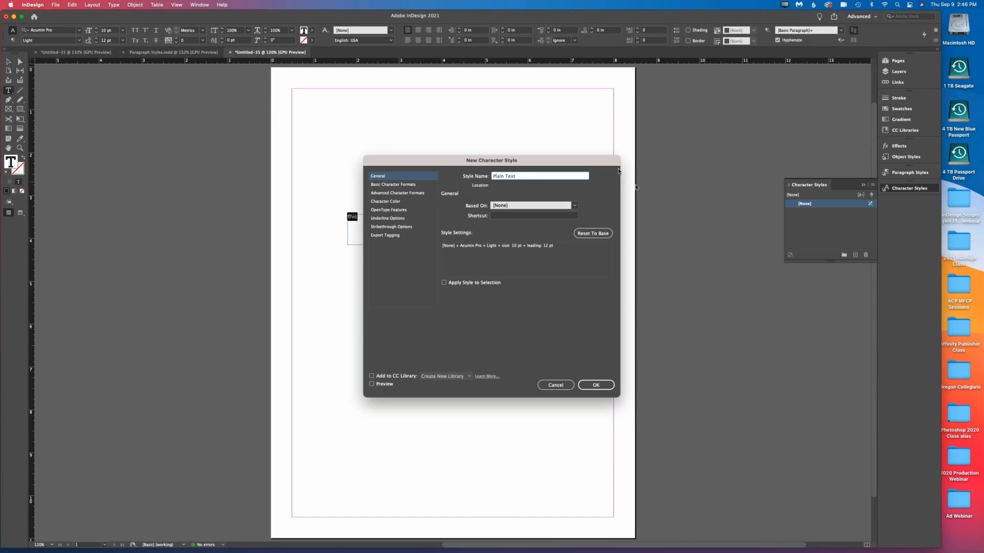
left_click(603, 386)
- Add a text frame of about 2.45 by 0.94 in above the first, containing "words" in Nimrod MT Bold at 10 pt
left_click_drag(340, 123, 444, 162)
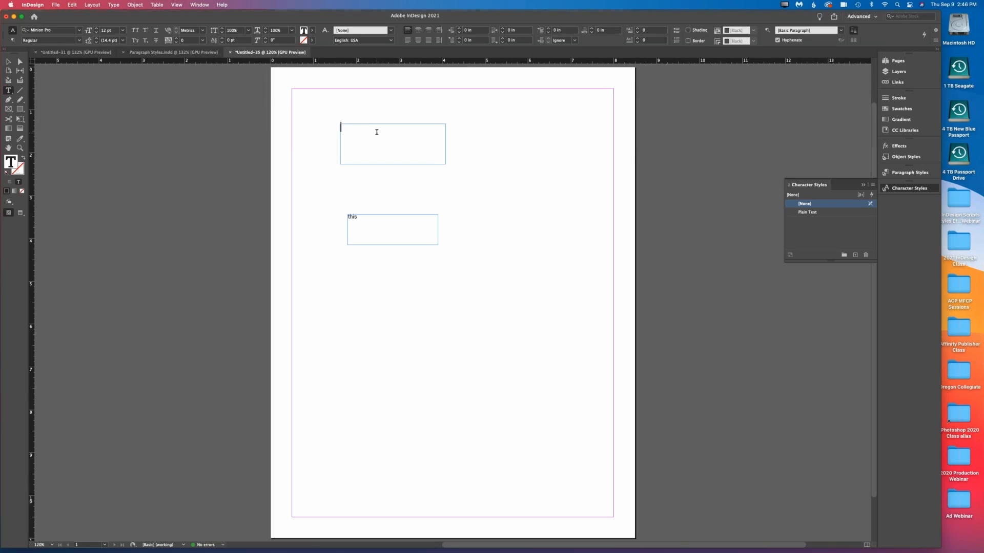
type("words")
left_click_drag(378, 127, 325, 126)
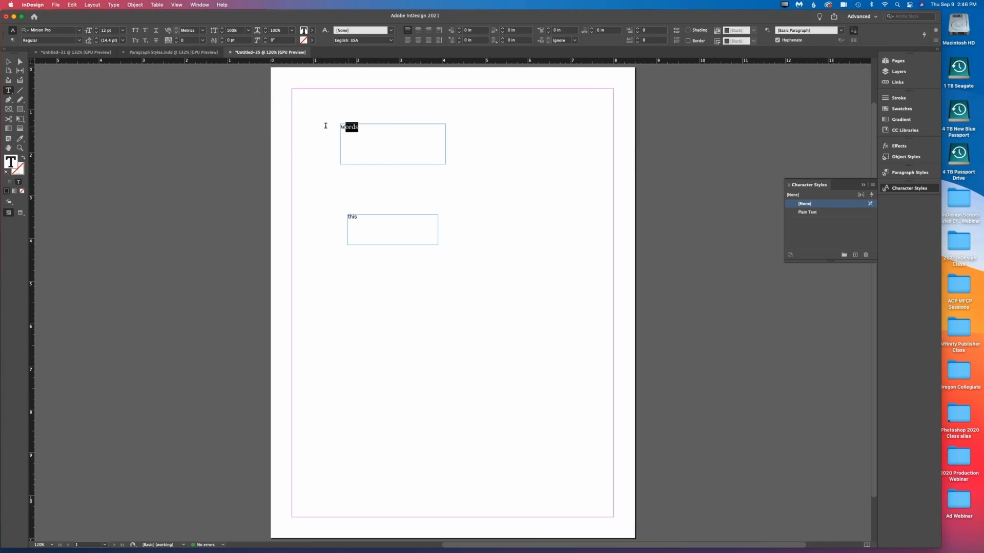
left_click(64, 32)
type("nim")
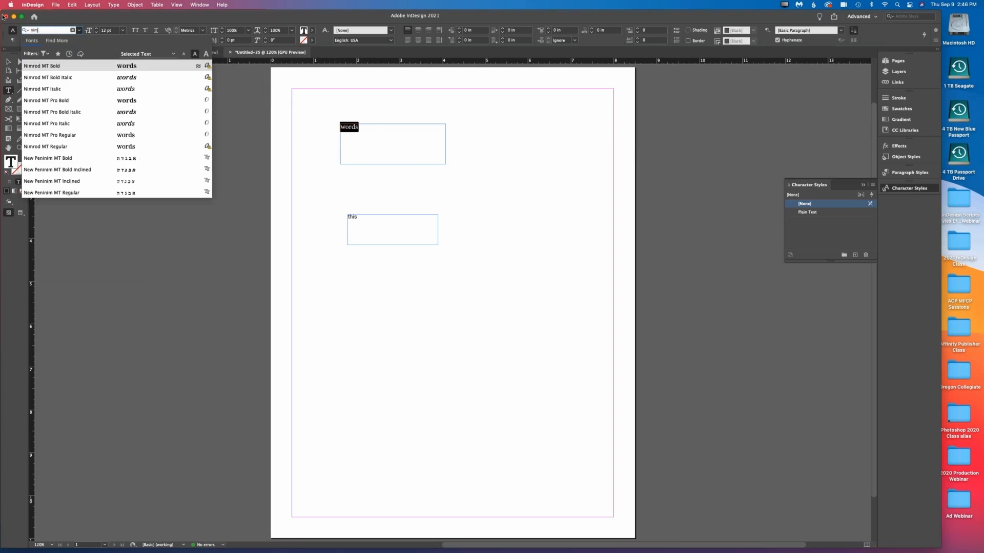
key("Return")
key("Tab")
key("Tab")
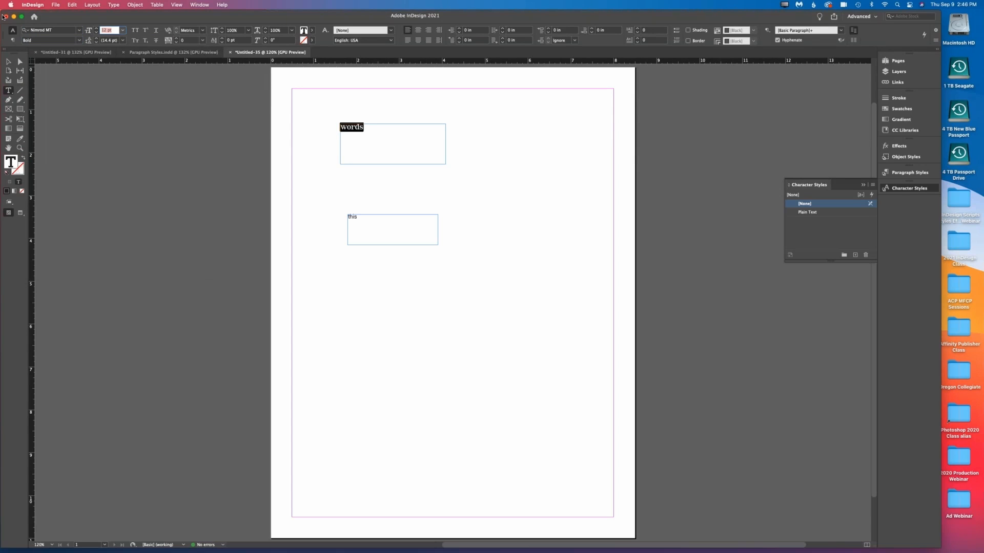
type("10")
key("Tab")
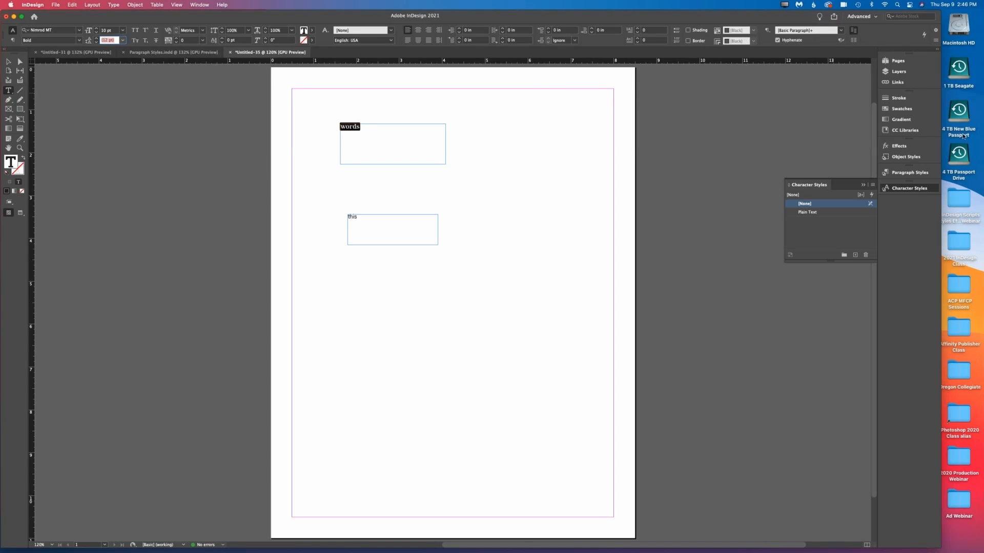
- Create a character style named "Bold Text" from the selected word "words"
left_click(856, 255, "alt")
type("Bold Text")
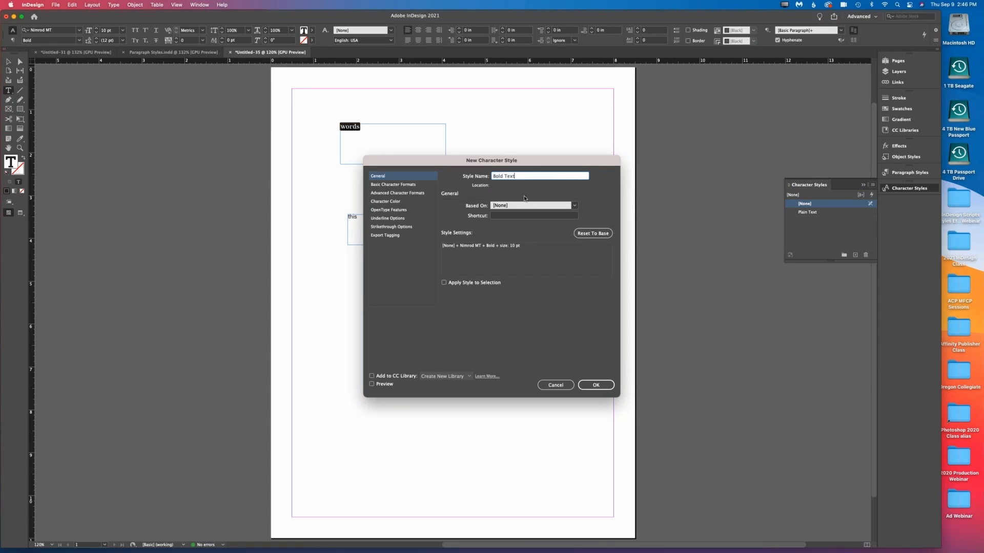
left_click(596, 385)
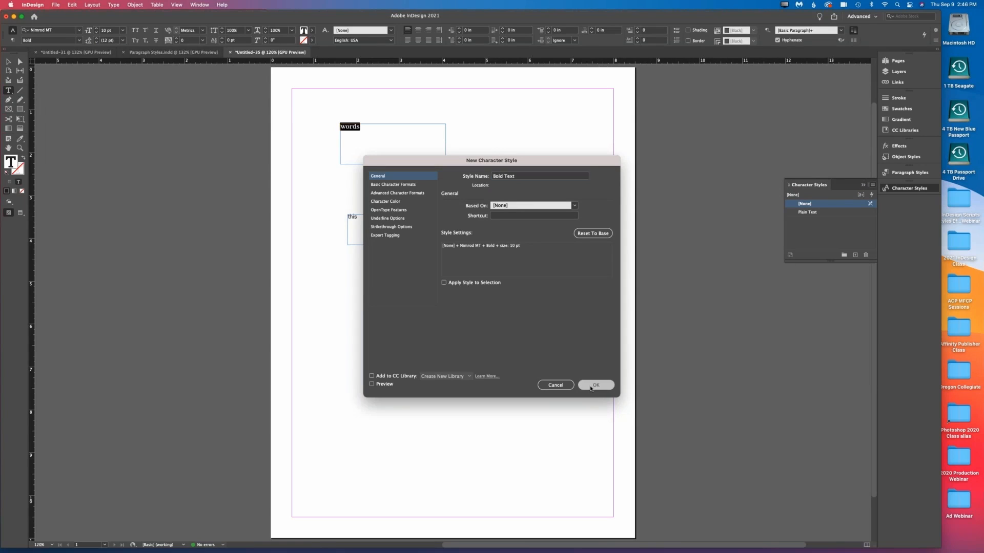
- Replace "words" with "nested" in the upper text frame and enlarge it to 32 pt
left_click(7, 62)
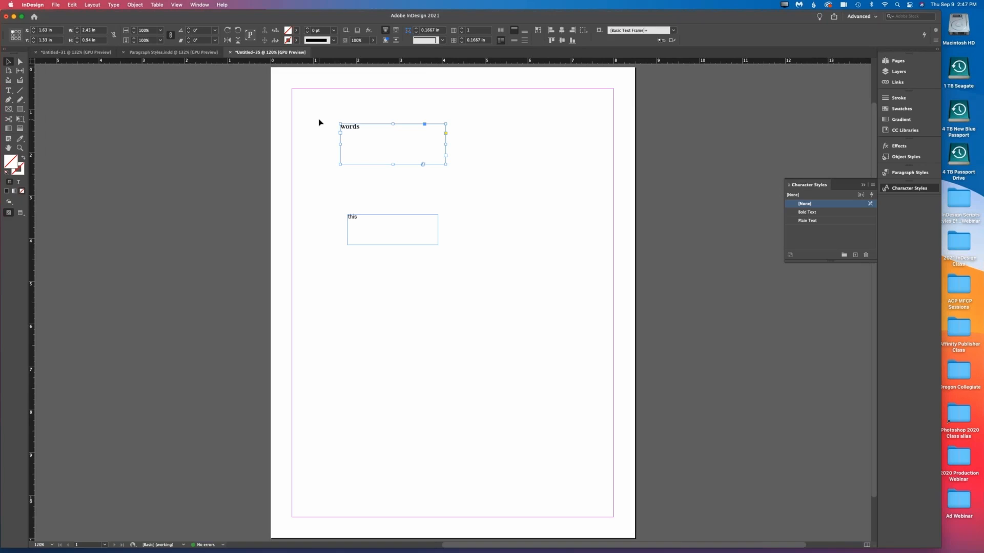
left_click(9, 91)
left_click_drag(362, 127, 309, 119)
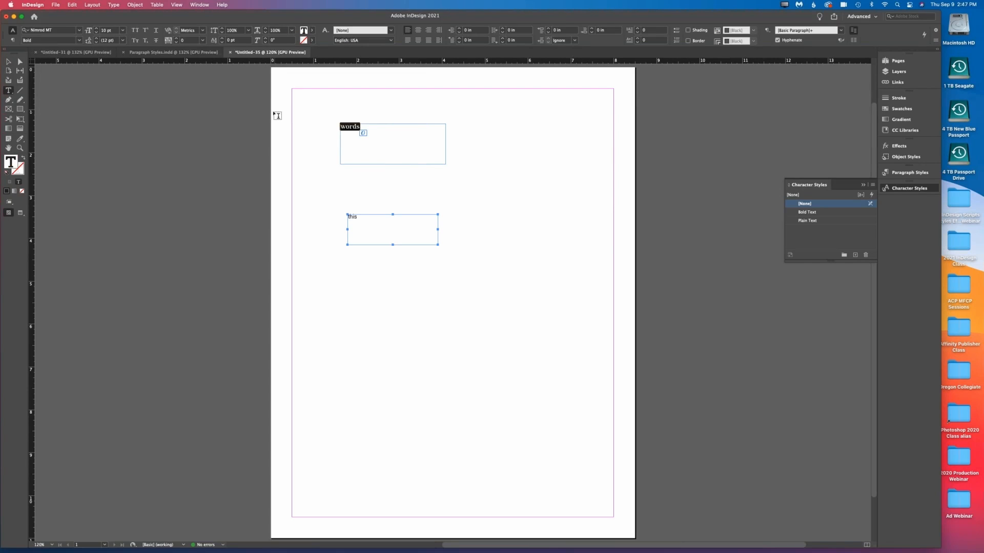
type("nested")
left_click_drag(340, 126, 362, 129)
key("super+shift+period")
key("super+shift+period")
key("super+shift+period")
key("super+shift+period")
key("super+shift+period")
key("super+shift+period")
key("super+shift+period")
key("super+shift+period")
key("super+shift+period")
key("super+shift+period")
key("super+shift+period")
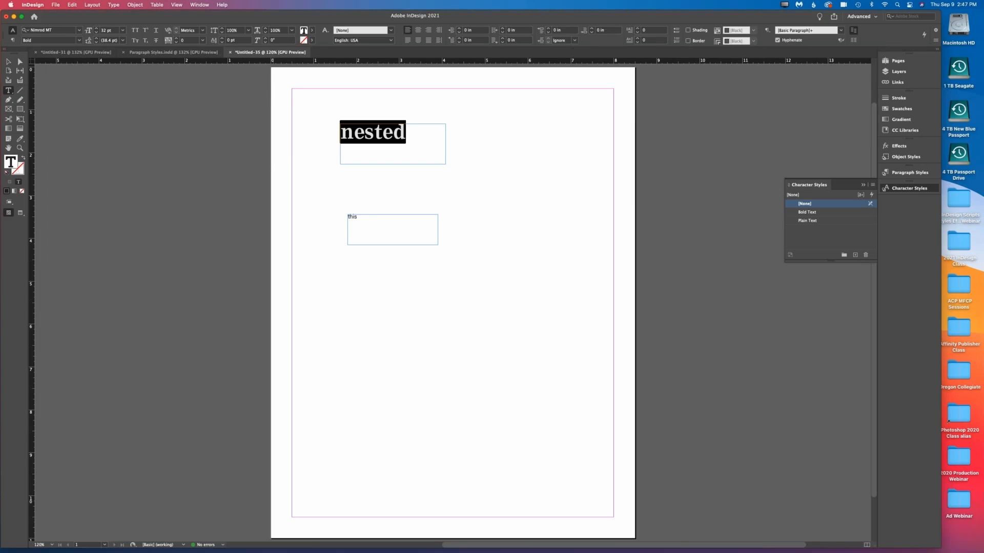
- Delete both text frames from the page
left_click(9, 61)
key("super+a")
key("Delete")
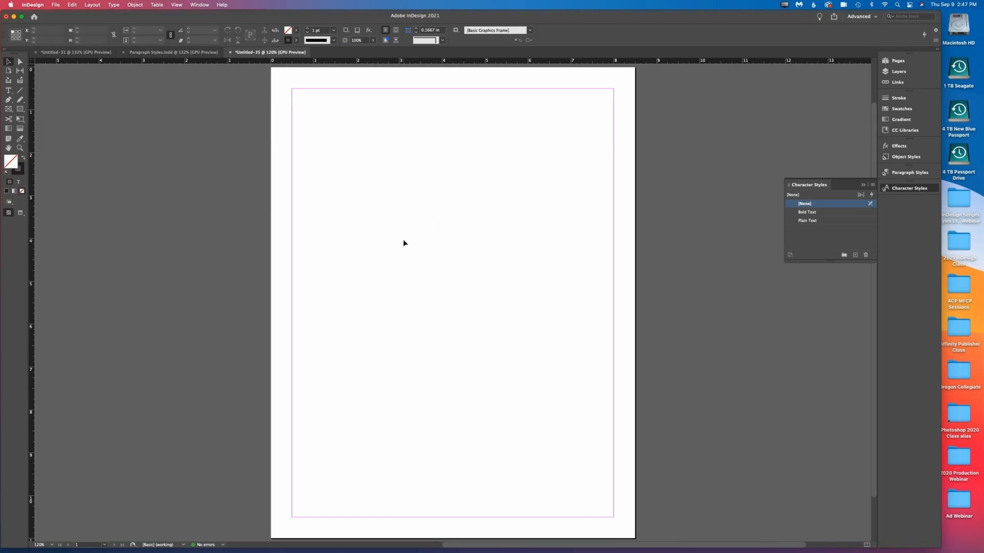
left_click(902, 175)
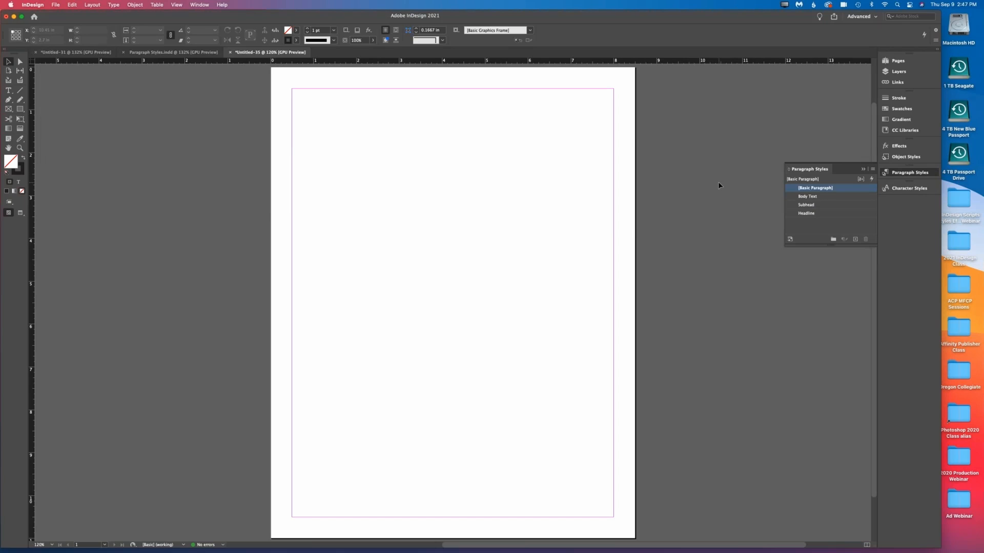
left_click(873, 170)
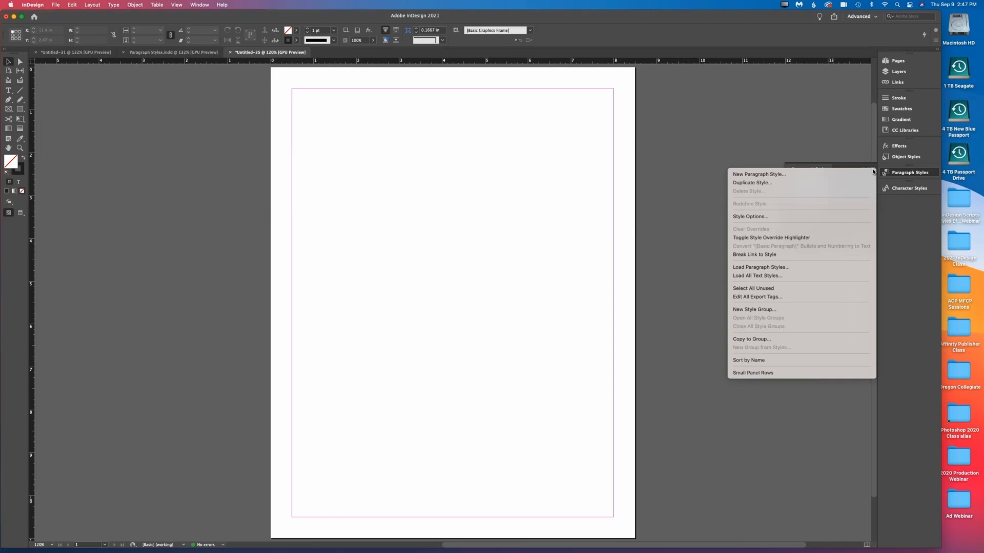
left_click(806, 175)
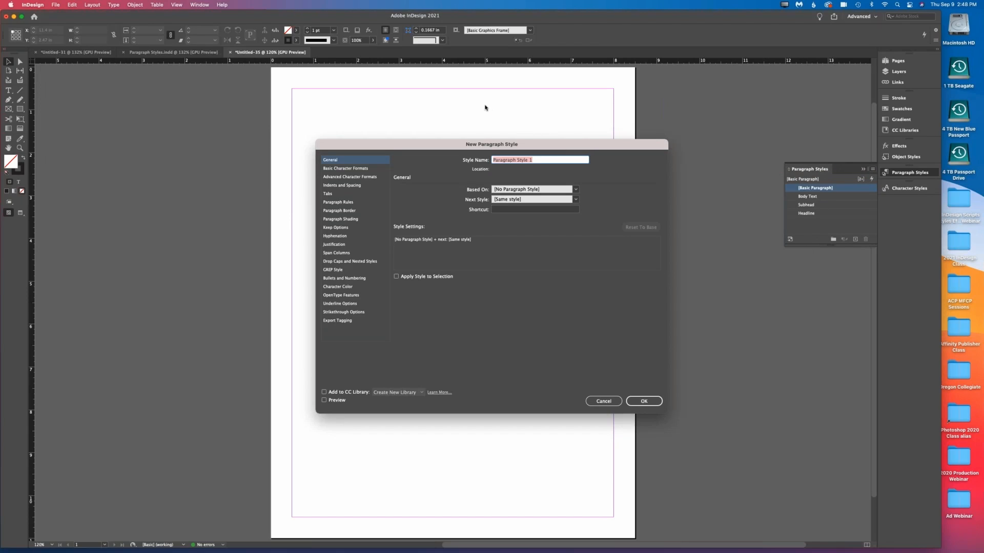
type("Classifieds")
left_click(360, 261)
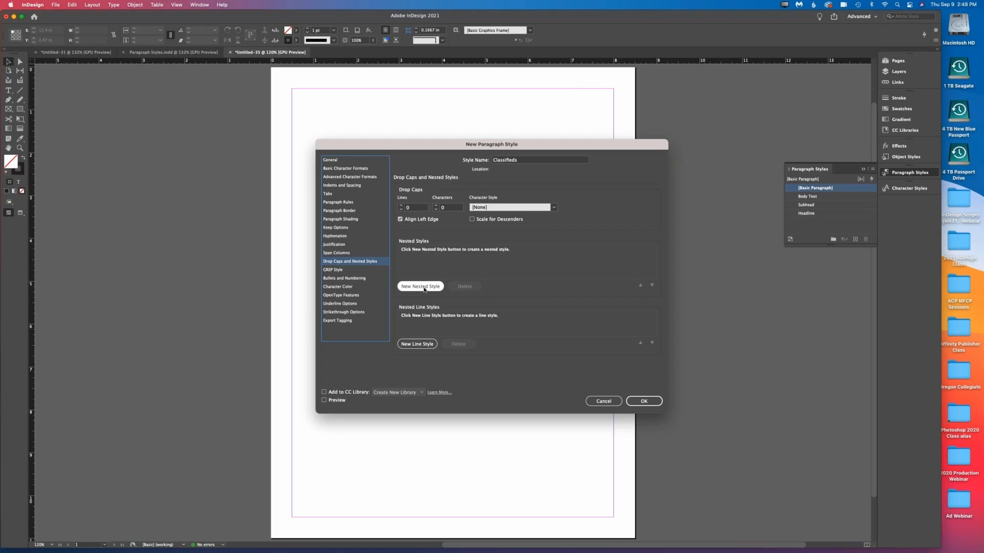
left_click(603, 401)
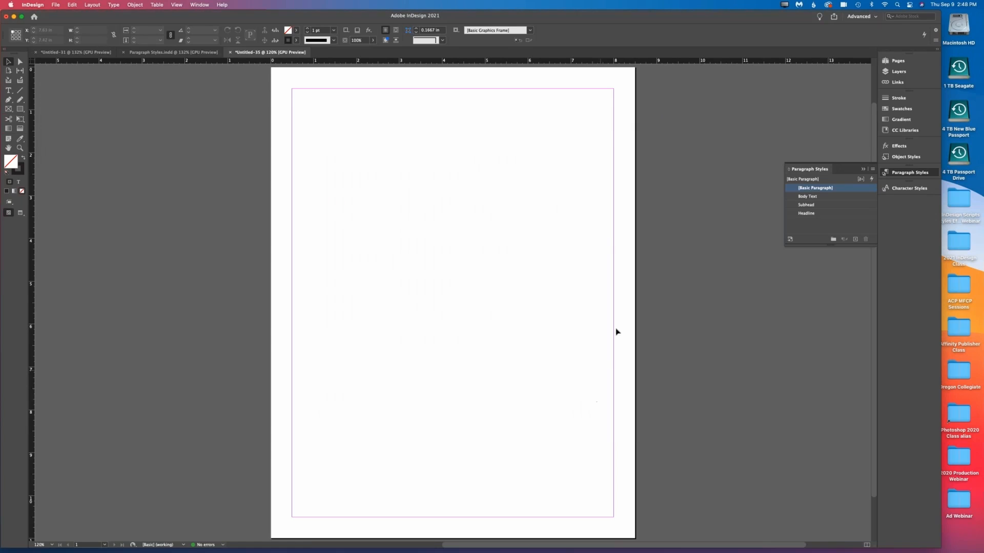
- Start a new paragraph style named "Classifieds"
left_click(872, 170)
left_click(832, 170)
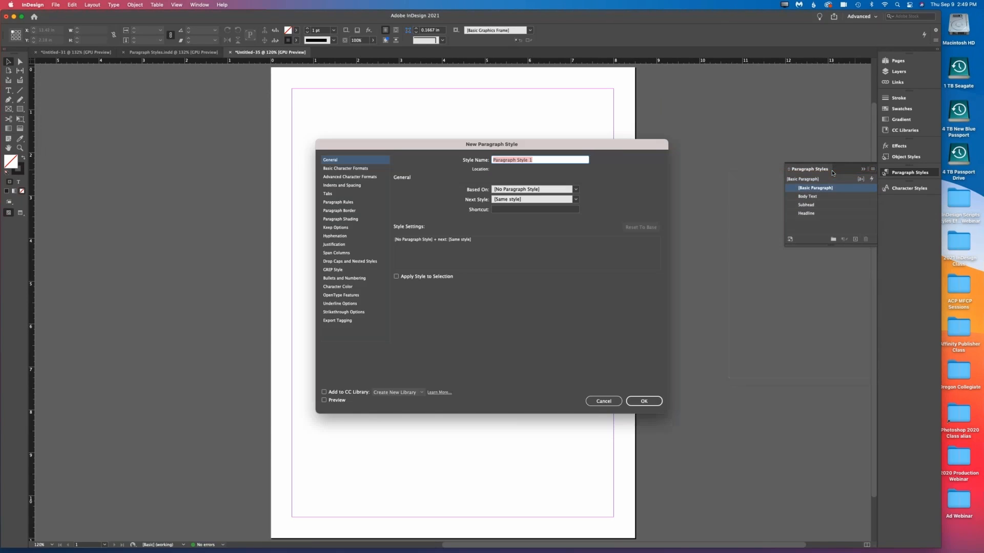
type("Classifieds")
- Add a nested style to Classifieds that applies Bold Text through 5 Words
left_click(353, 261)
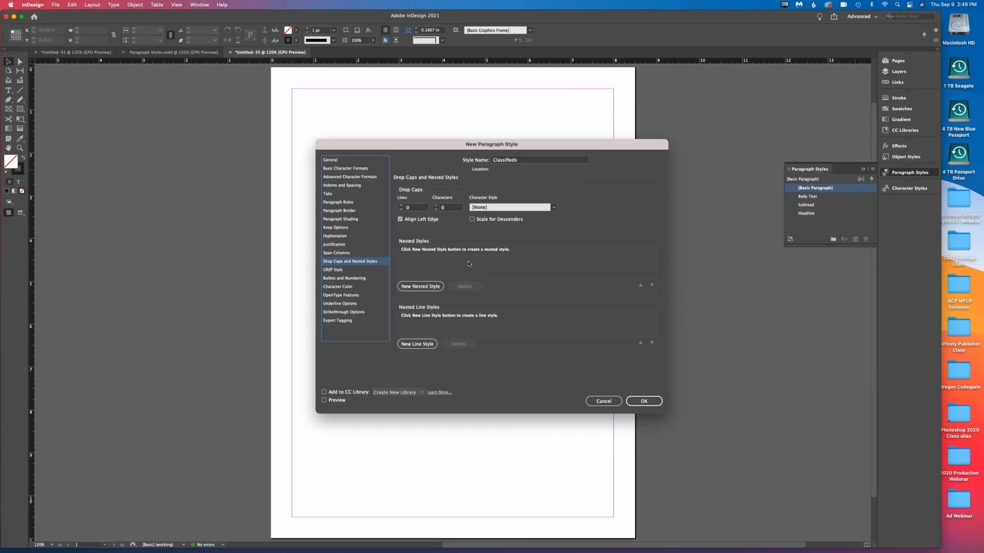
left_click(427, 288)
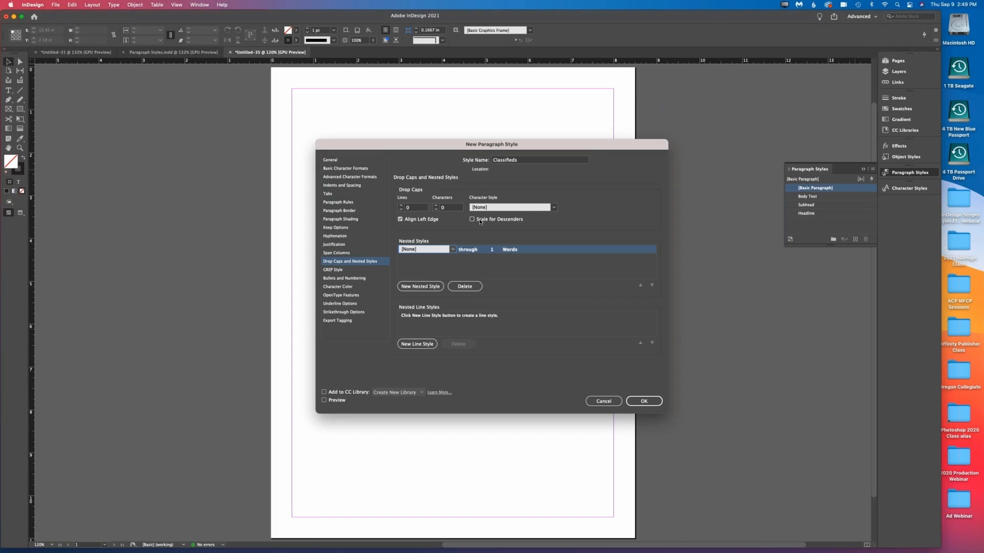
left_click(438, 251)
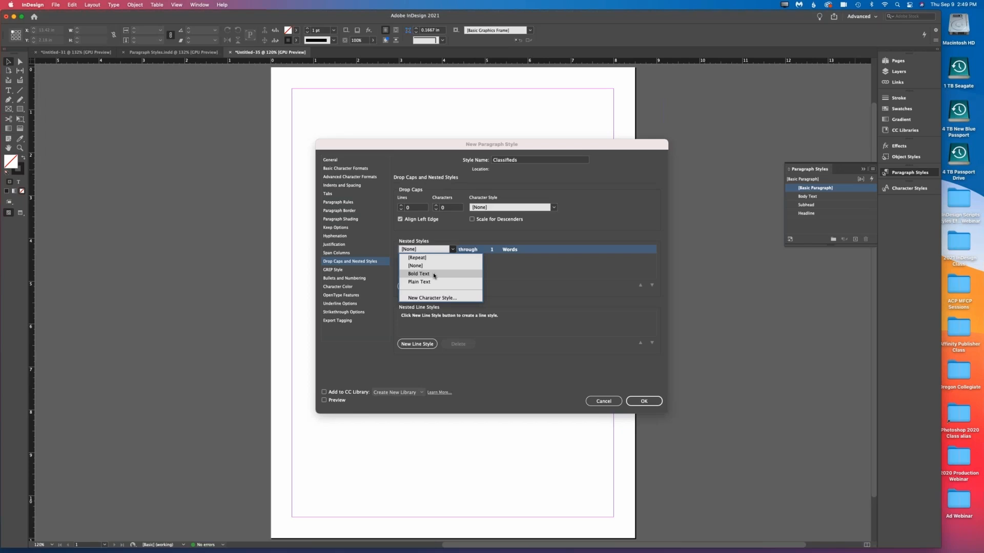
left_click(433, 274)
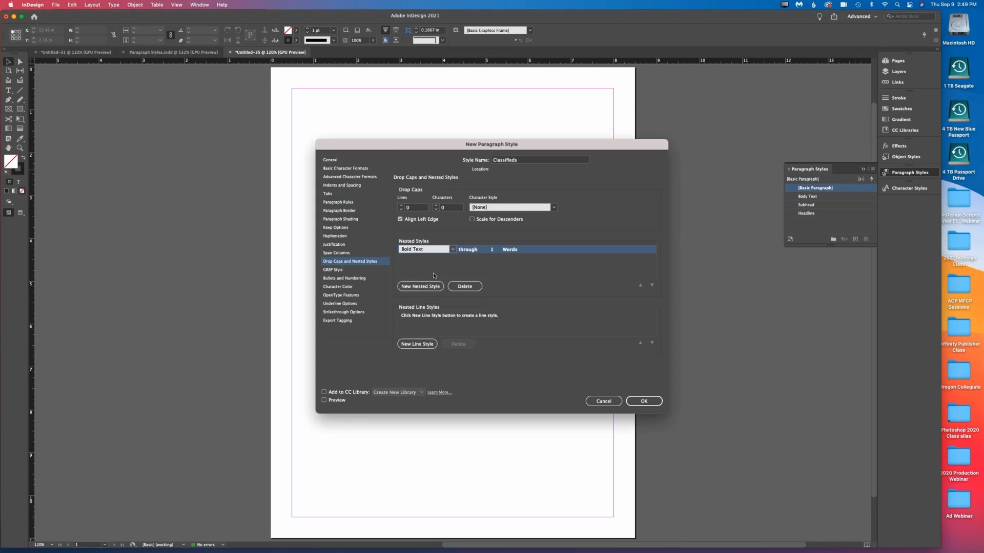
left_click(515, 251)
left_click(489, 250)
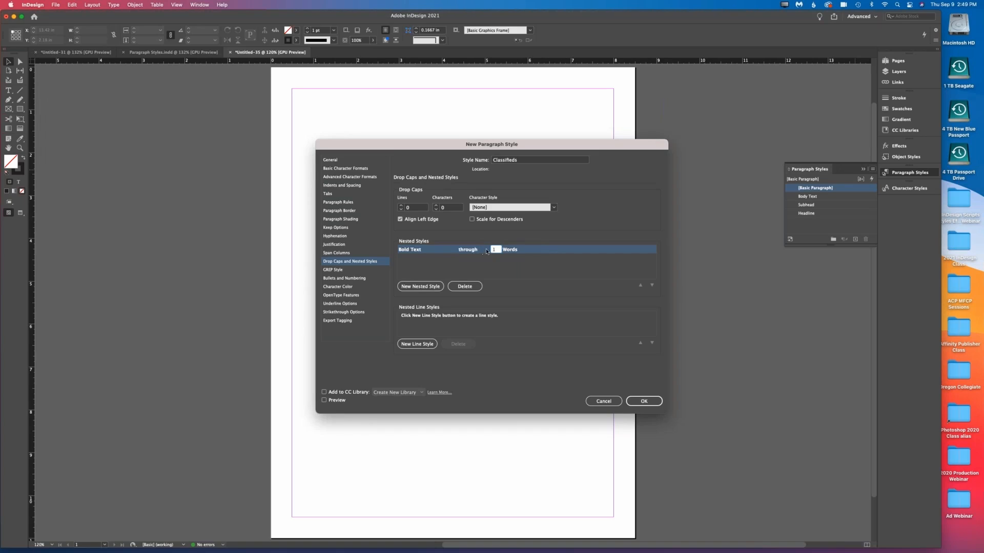
left_click(487, 251)
left_click(492, 250)
type("5")
left_click(541, 252)
left_click(540, 250)
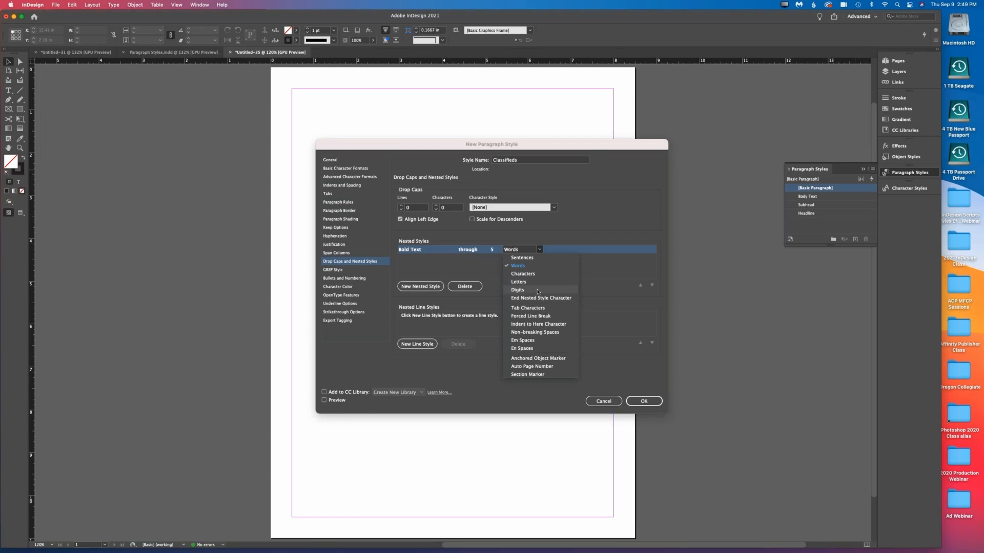
left_click(558, 236)
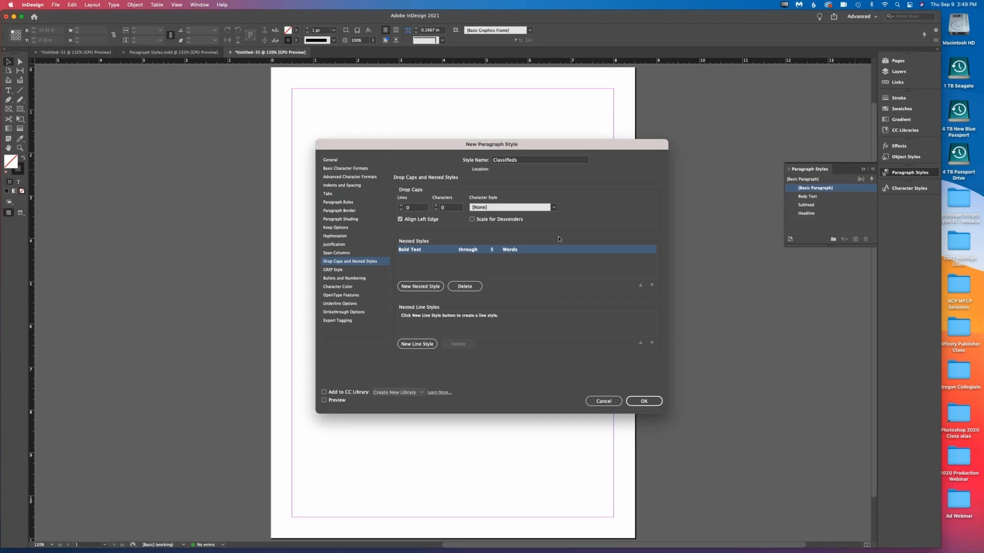
- Add a second nested style applying Plain Text through 1 End Nested Style Character, and save the Classifieds style
left_click(437, 286)
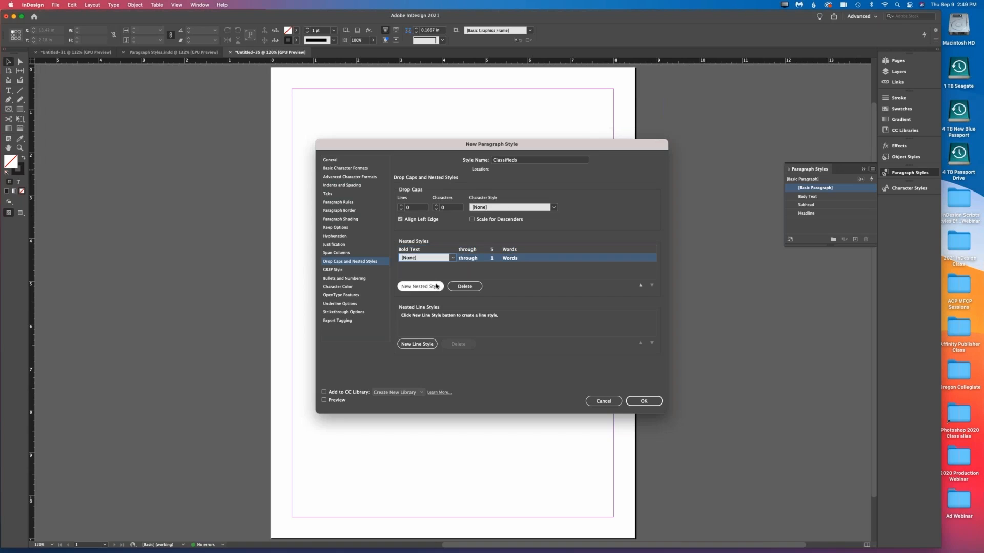
left_click(453, 258)
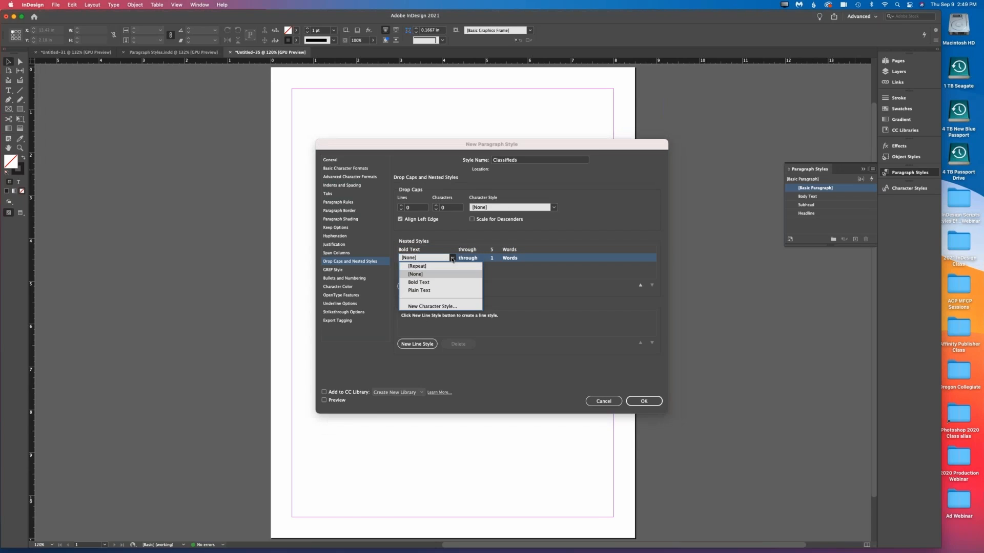
left_click(438, 291)
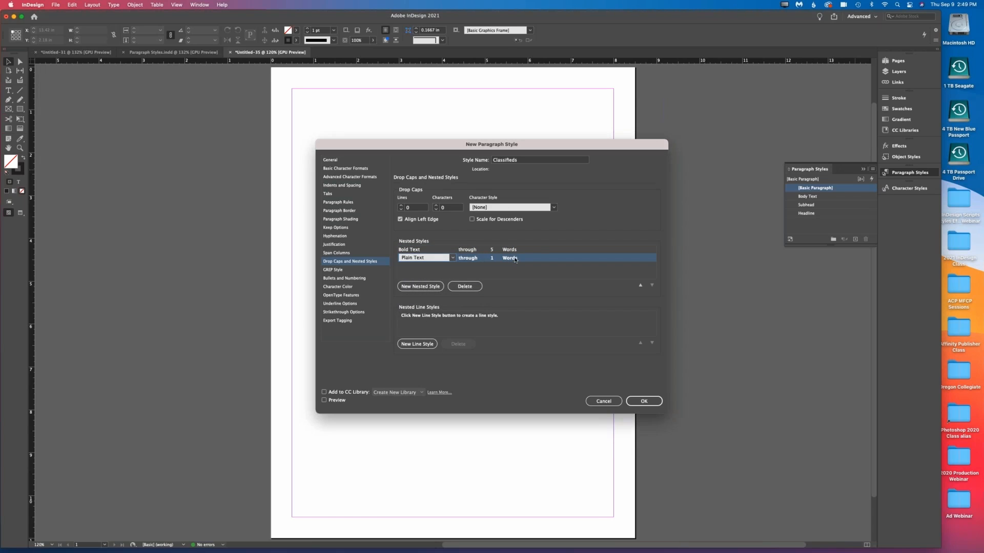
left_click(515, 258)
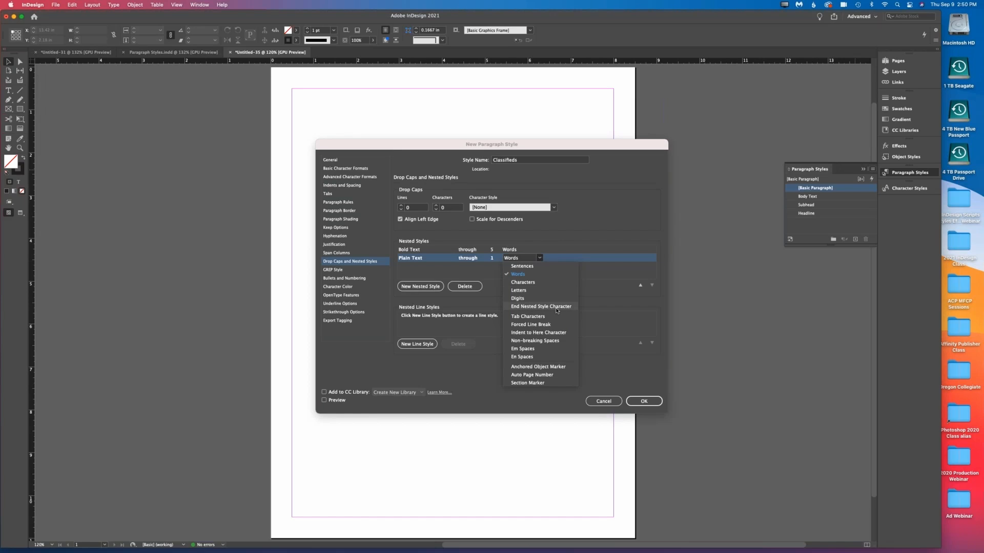
left_click(556, 307)
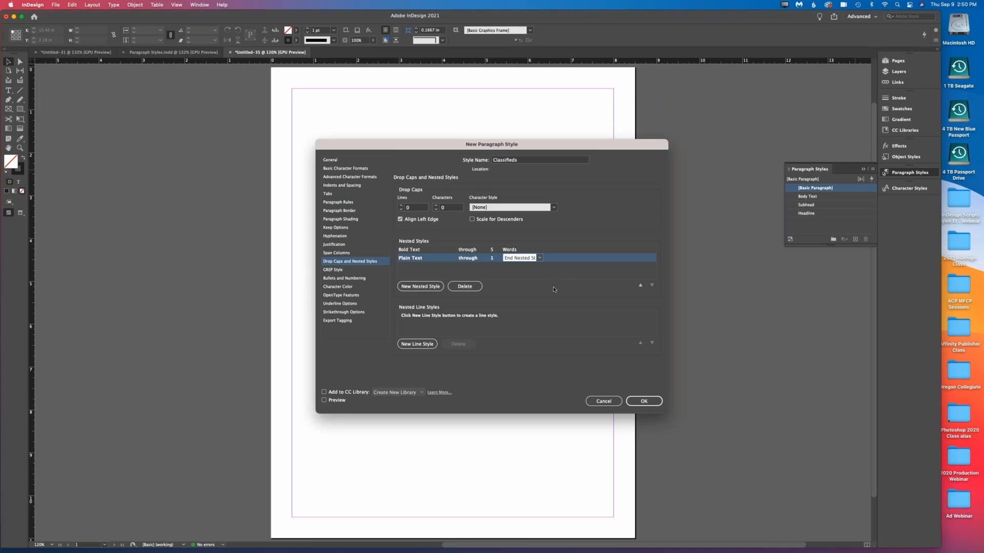
left_click(644, 402)
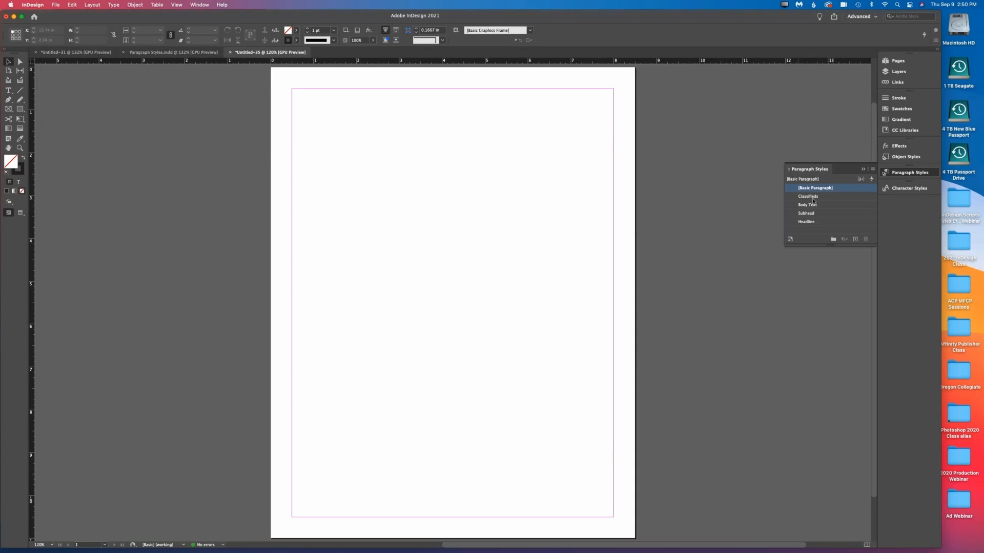
- Add a text frame about 3.14 by 1.72 in mid-page reading "2012 Chevy Malibu. Driven only by a grandmother on her way to church each Sunday."
left_click(8, 91)
left_click_drag(369, 257, 502, 330)
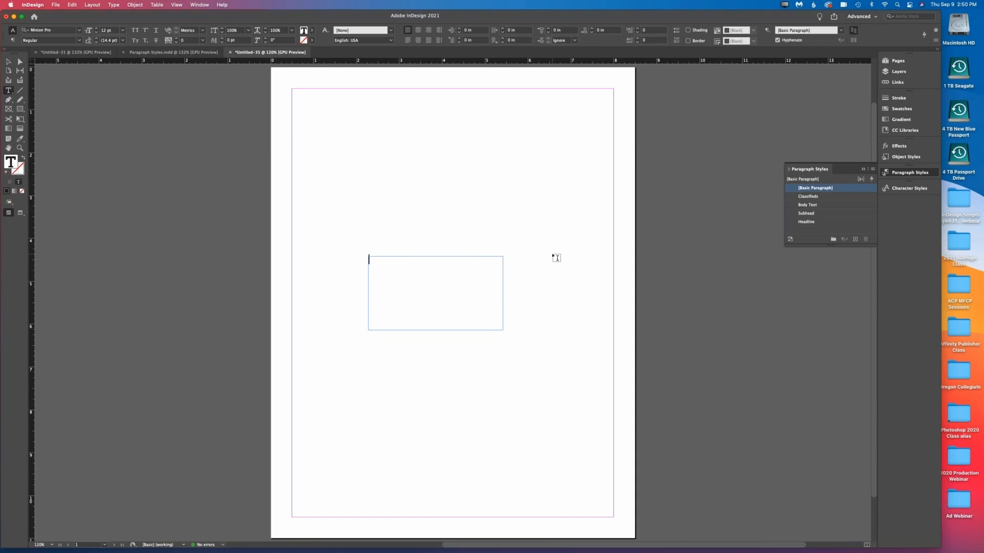
type("2012 Chevy Malibu. Driven only b")
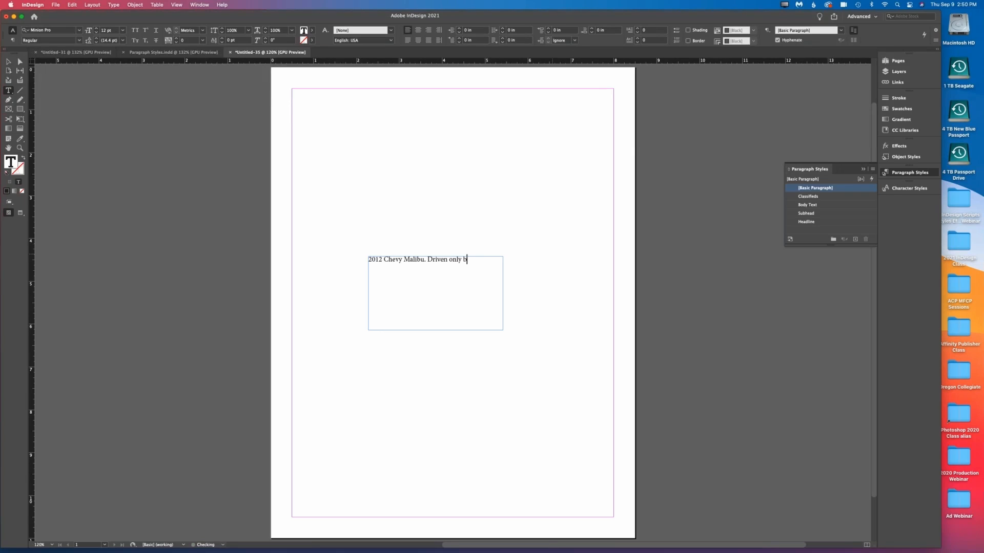
type("y a grandm")
type("other on her way to ")
type("church each Su")
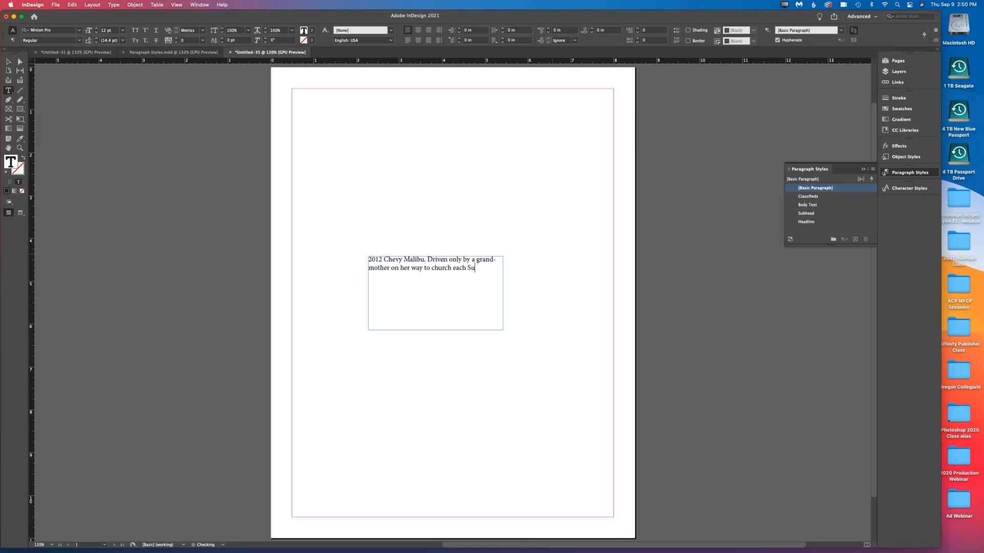
type("nday.")
- Continue the ad text with "$18,900 firm. Call her" followed by the contact's name and phone number
key("Return")
type("$18,900 firm. Call her Nellie at 86")
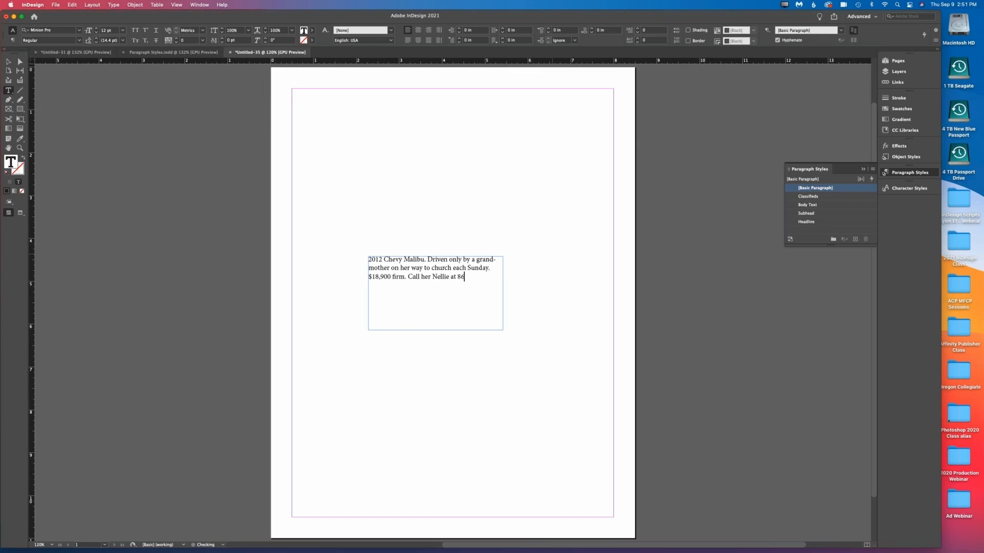
type("7-5309.")
- Apply the Classifieds paragraph style to the Chevy Malibu ad
left_click(20, 148)
left_click(336, 238)
left_click(9, 64)
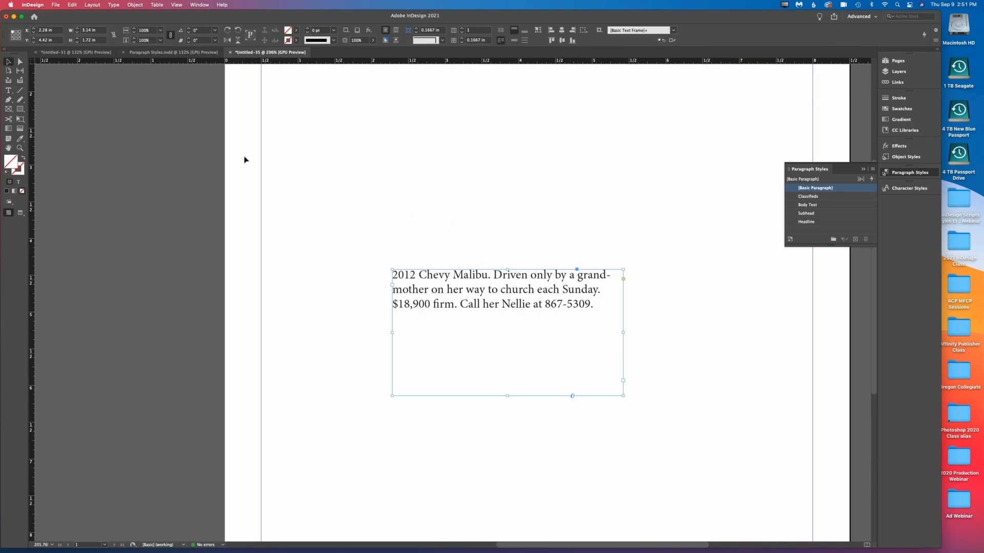
left_click(243, 158)
left_click(9, 92)
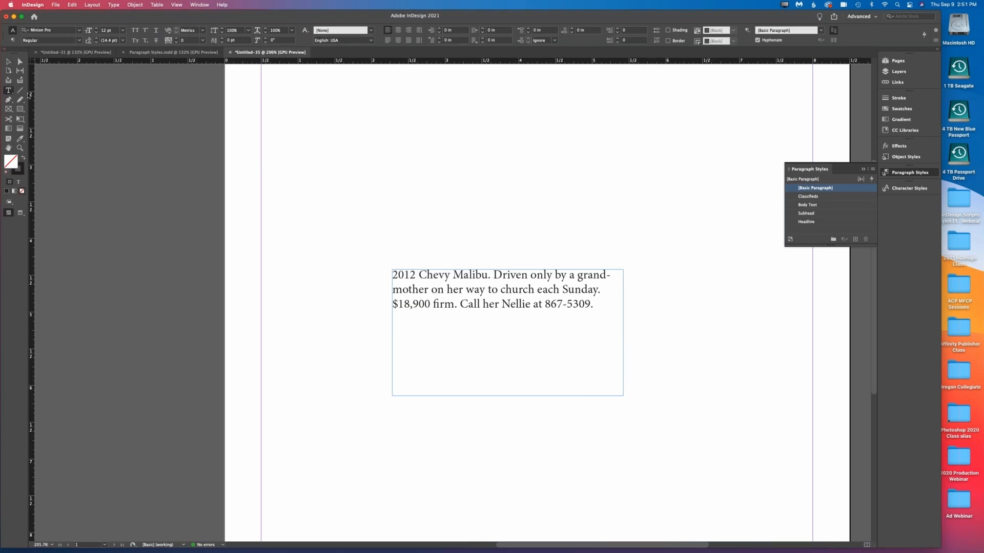
left_click(530, 290)
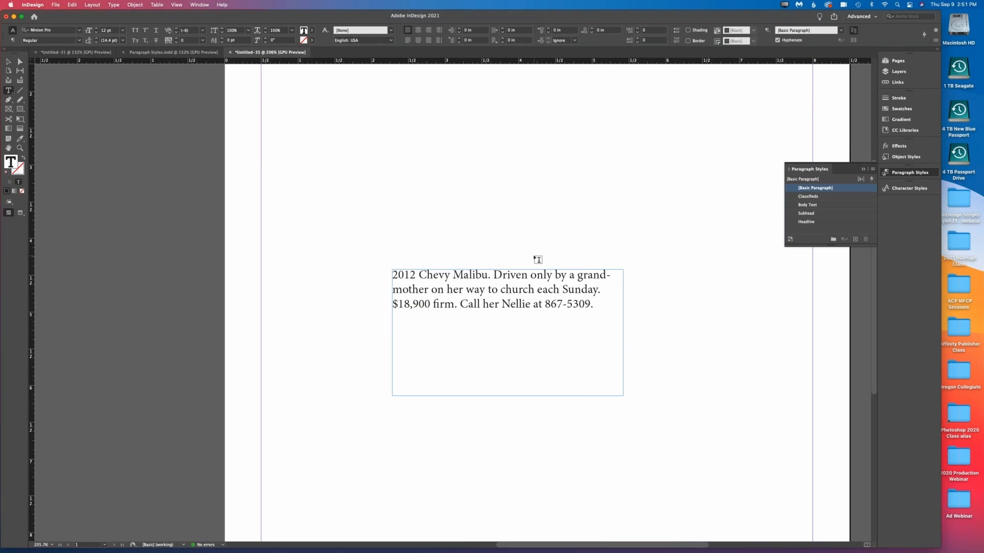
left_click(819, 196)
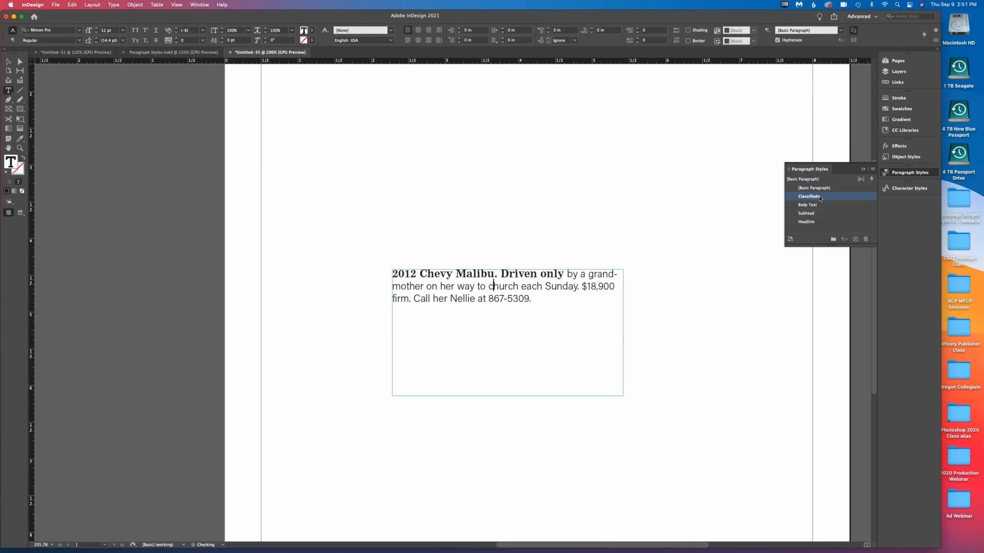
- Switch to Preview screen mode and narrow the ad's text frame to about 2.95 in wide
left_click(8, 62)
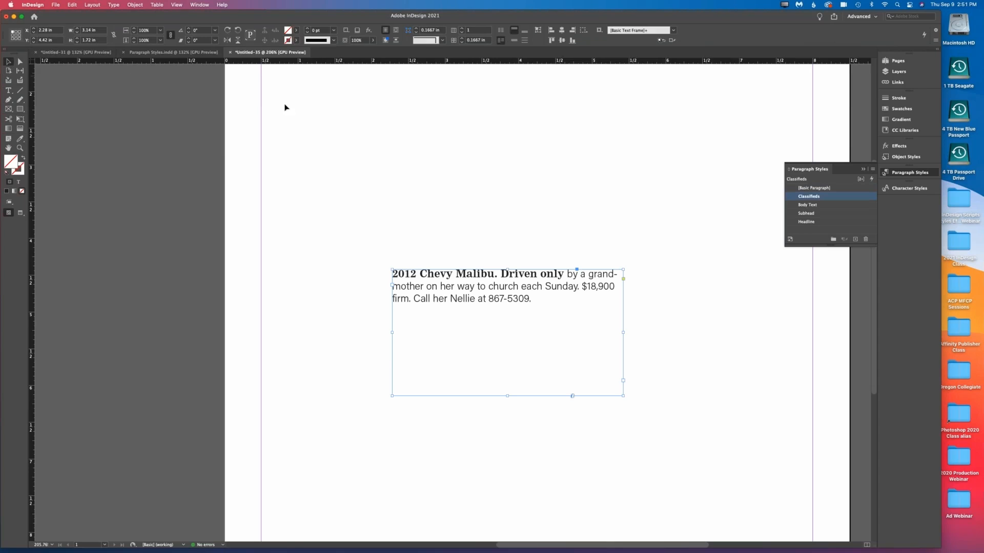
left_click(367, 206)
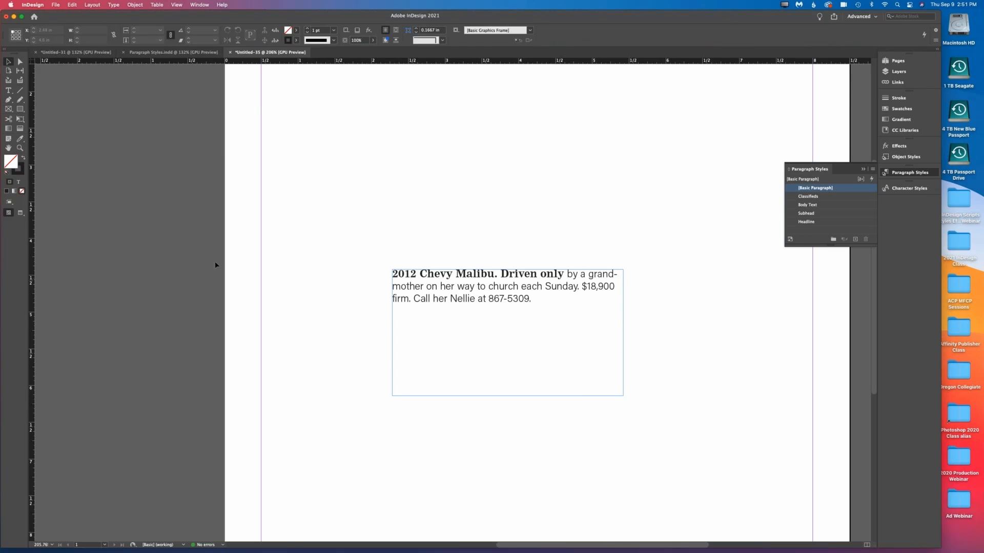
left_click(20, 214)
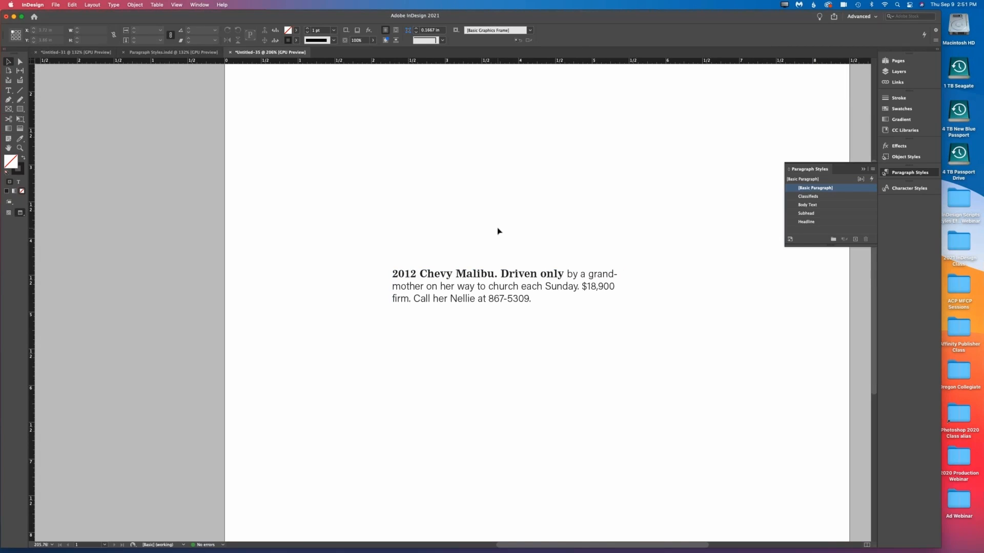
left_click(484, 298)
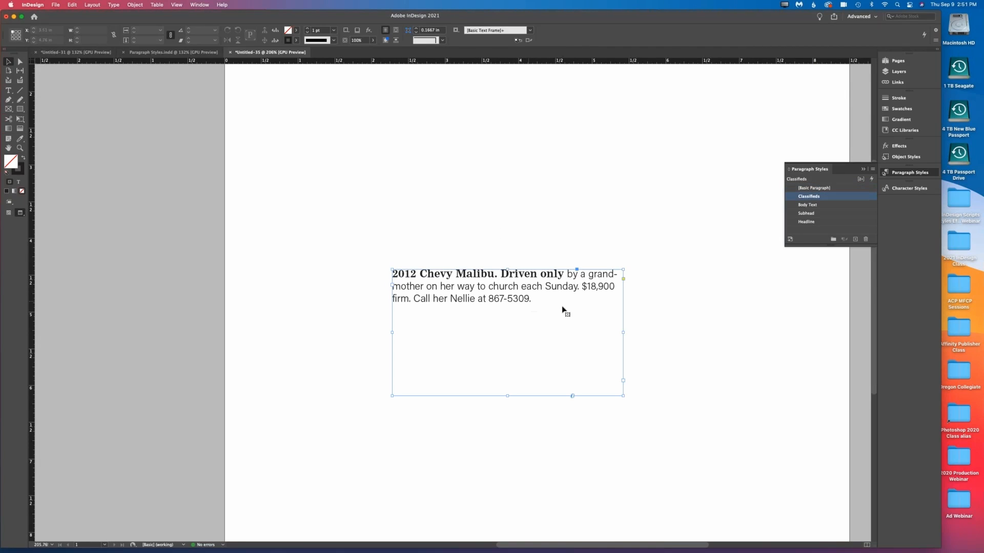
left_click_drag(624, 332, 610, 332)
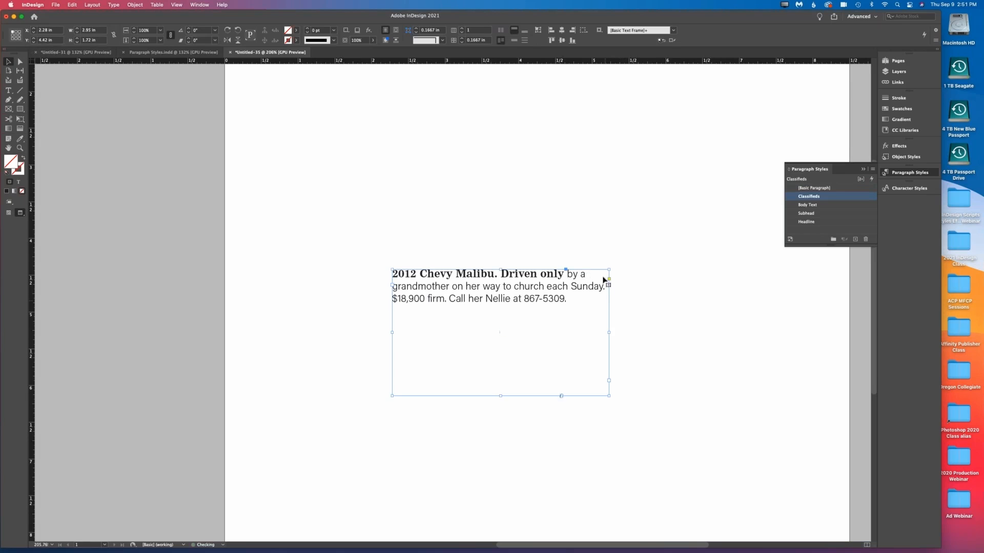
left_click(595, 242)
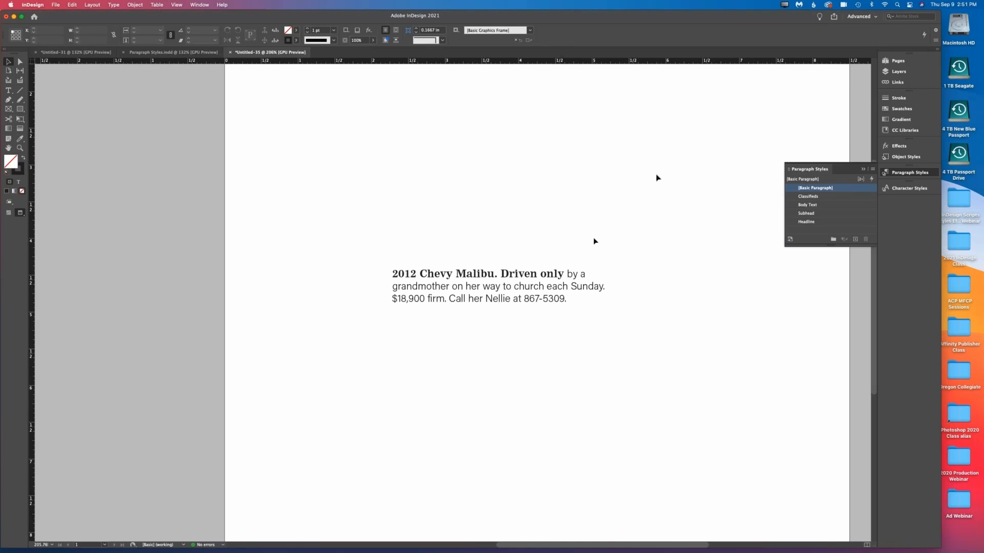
- Edit the Classifieds style so its nested Bold Text runs through 1 Sentences, and save the change
double_click(788, 197)
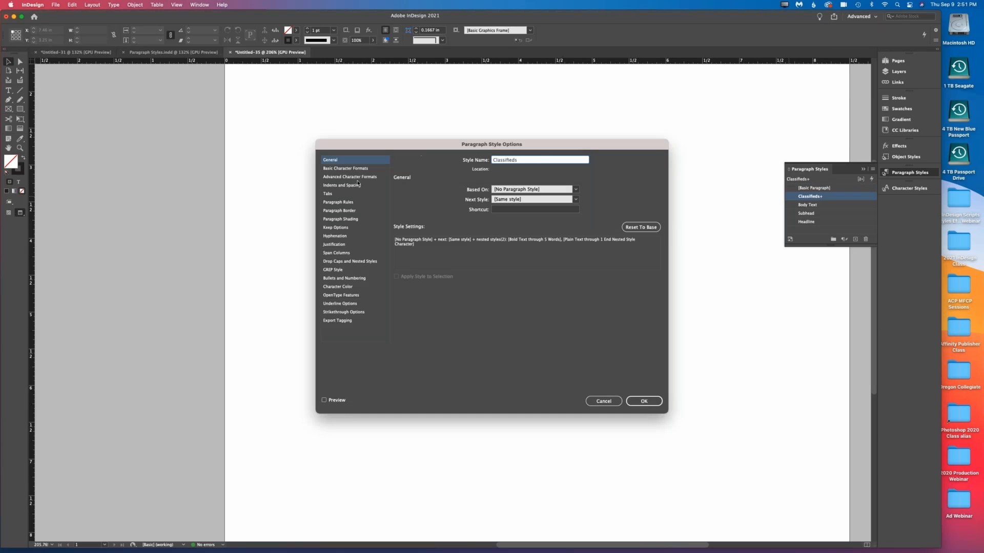
left_click(365, 262)
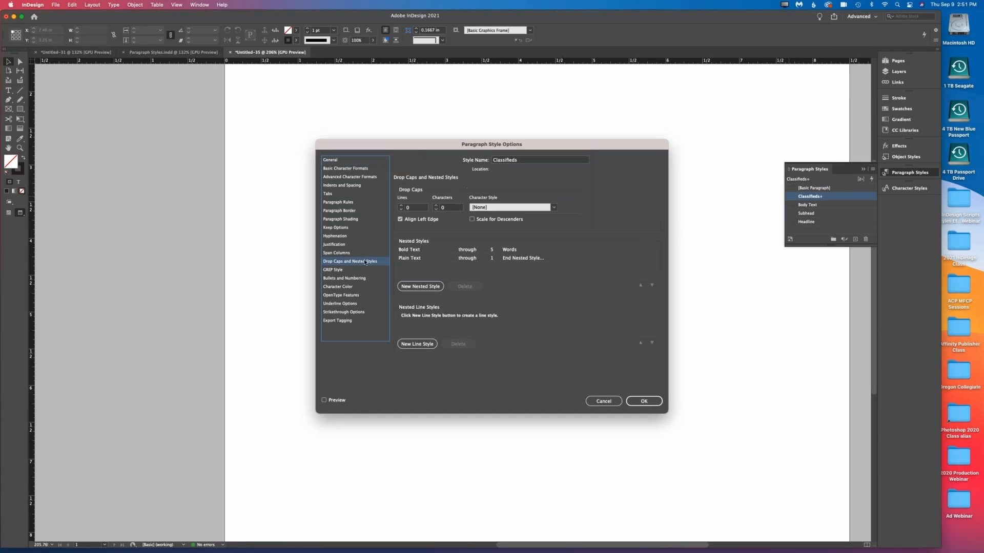
left_click(433, 260)
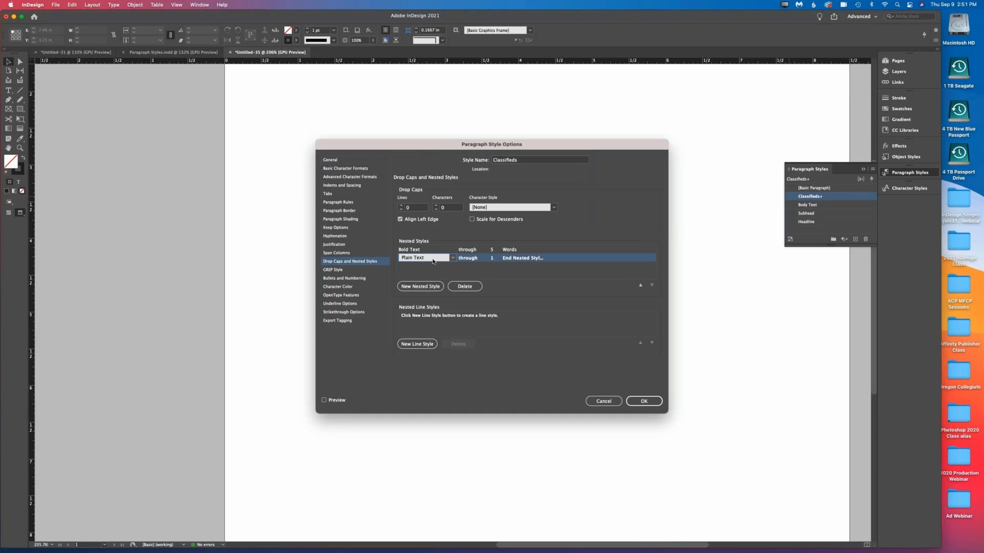
left_click(525, 259)
left_click(421, 249)
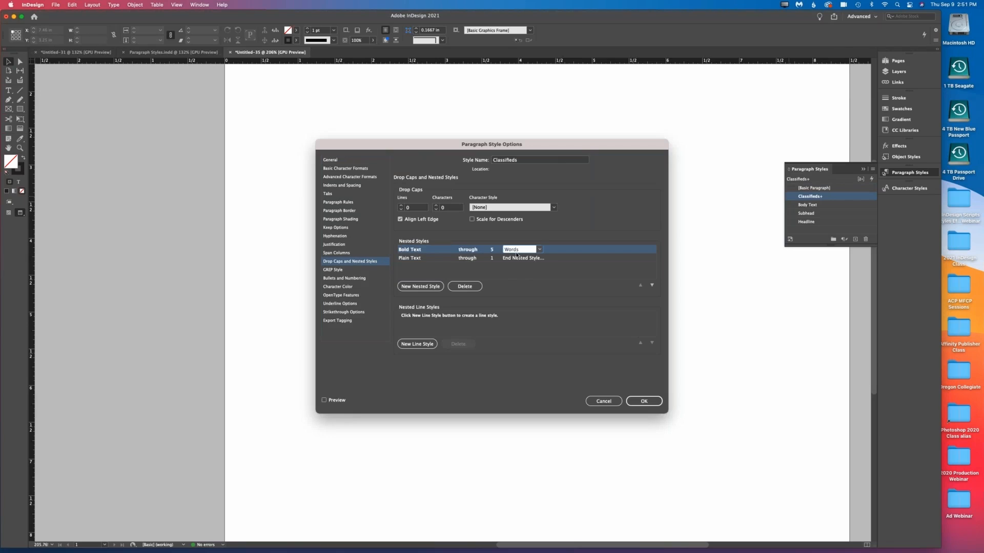
left_click(492, 250)
left_click(493, 250)
type("1")
key("Tab")
key("Up")
left_click(639, 402)
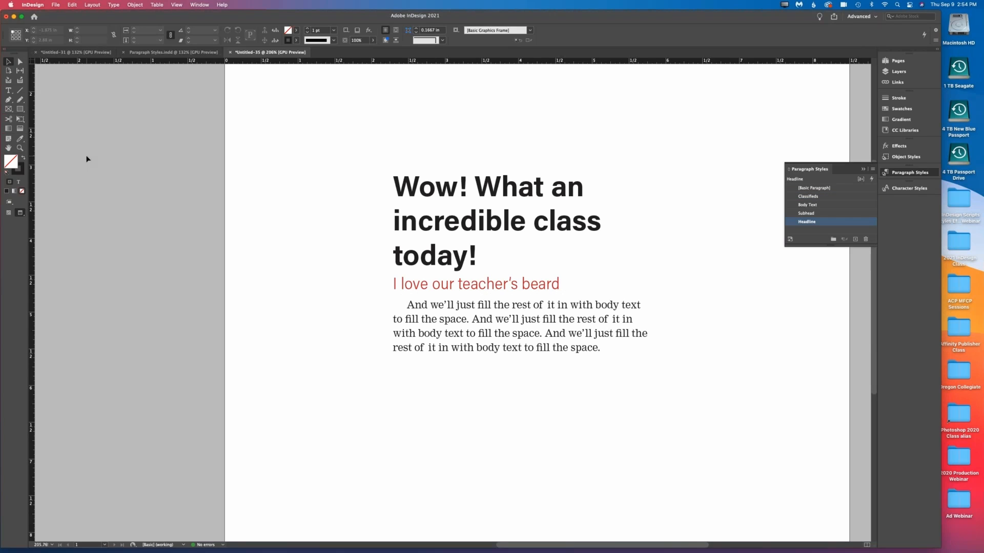
- Fit the whole page in the window and return to Normal screen mode
key("super+0")
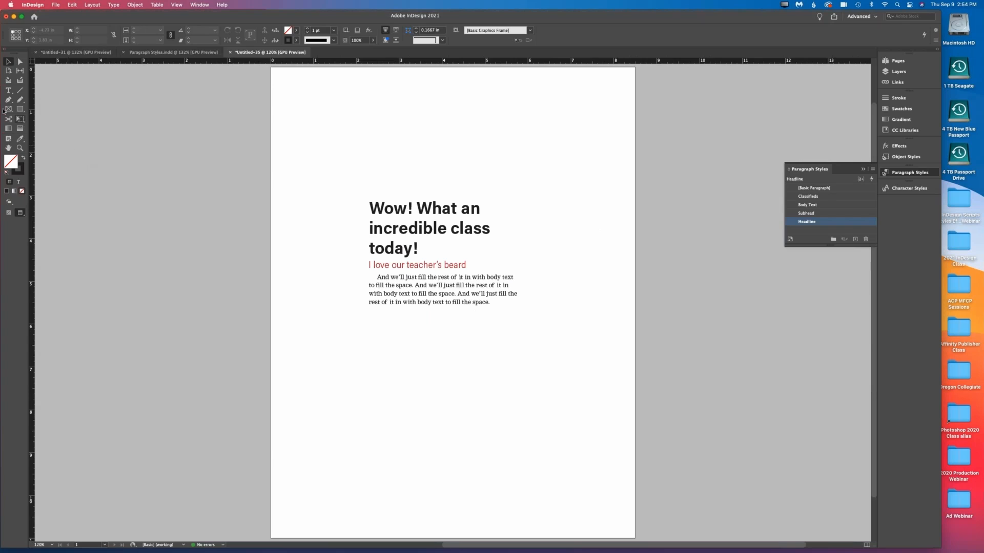
left_click(9, 212)
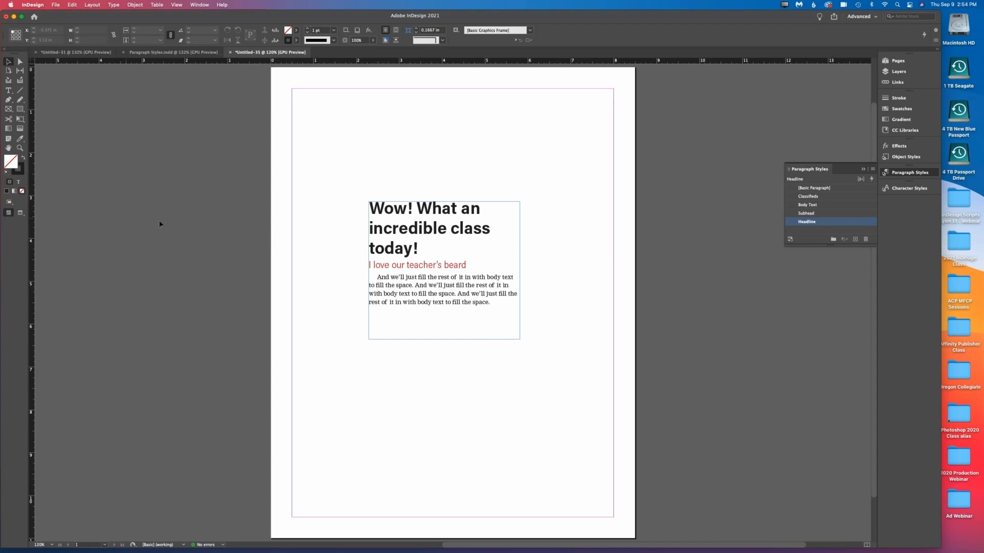
- Delete the text frame with the headline and body text, and bring up the document's object styles
left_click(405, 245)
key("Delete")
left_click(904, 158)
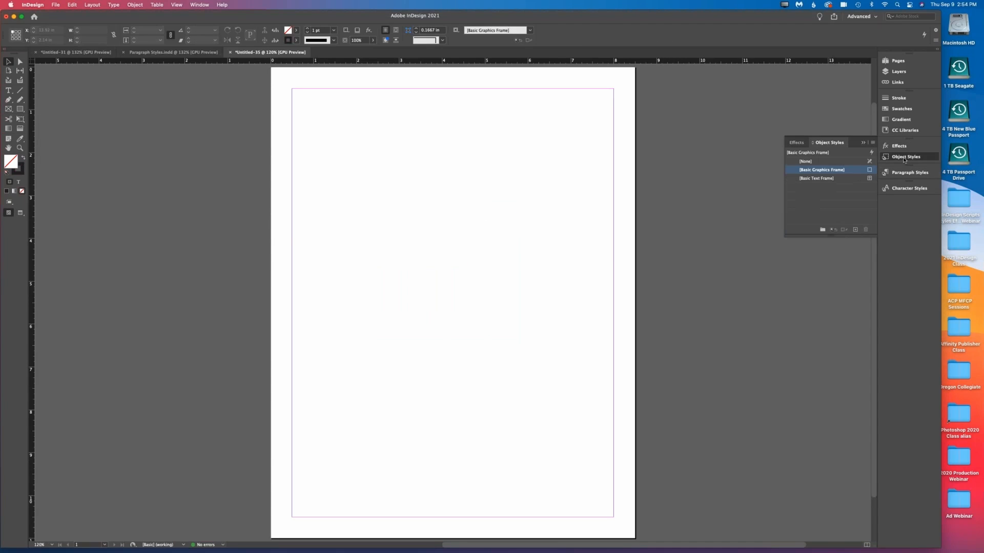
left_click(199, 5)
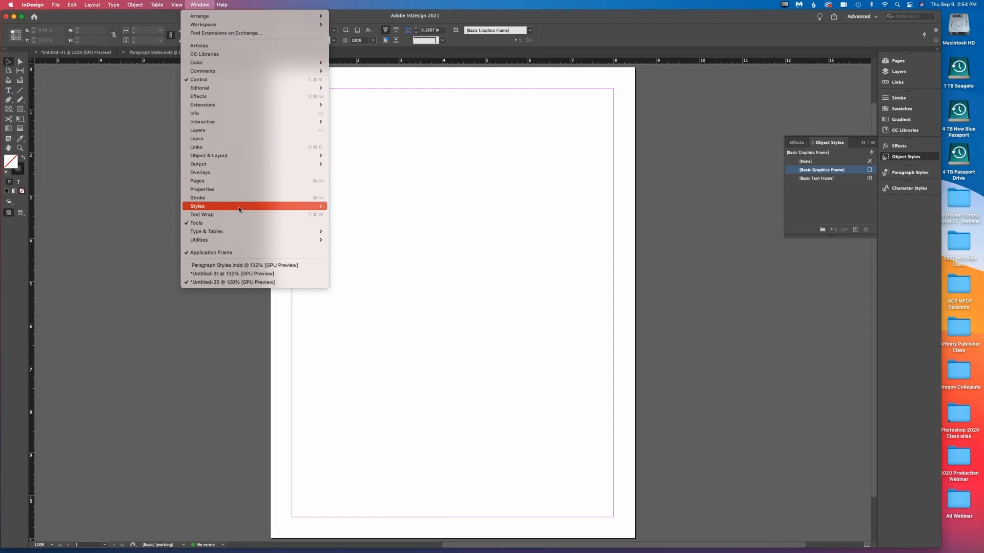
mouse_move(238, 209)
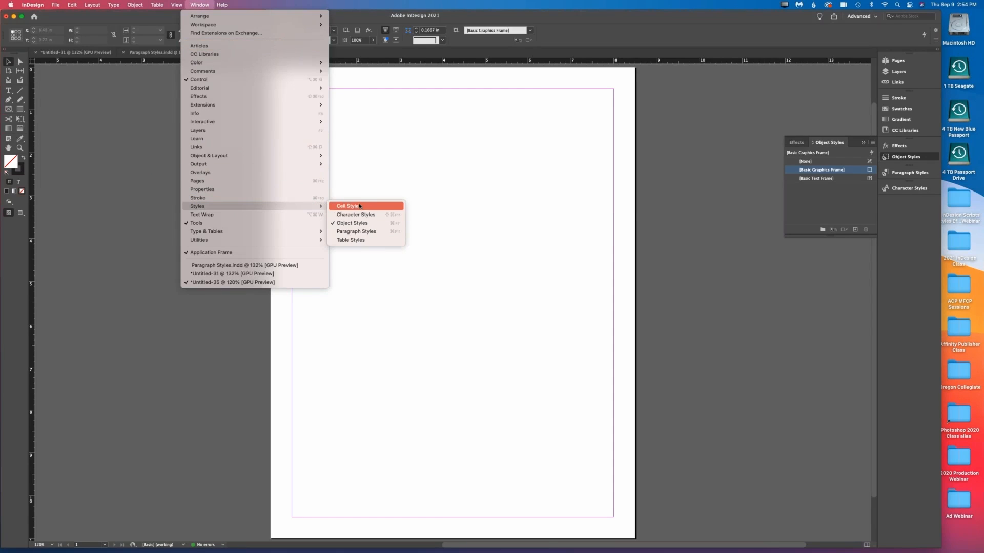
left_click(353, 123)
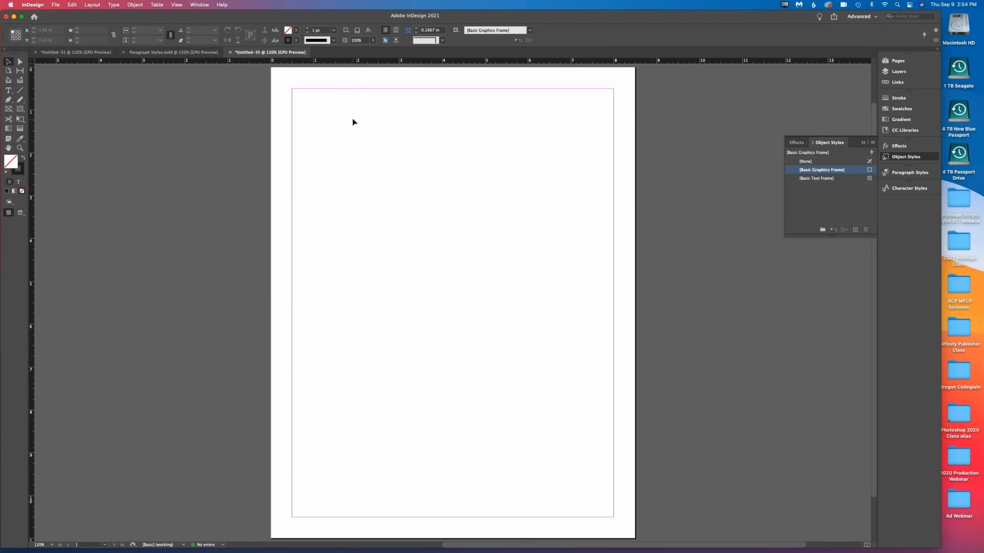
- Draw a ten-pointed star about 3.55 in wide and 3.38 in high in the upper half of the page
left_click(20, 109)
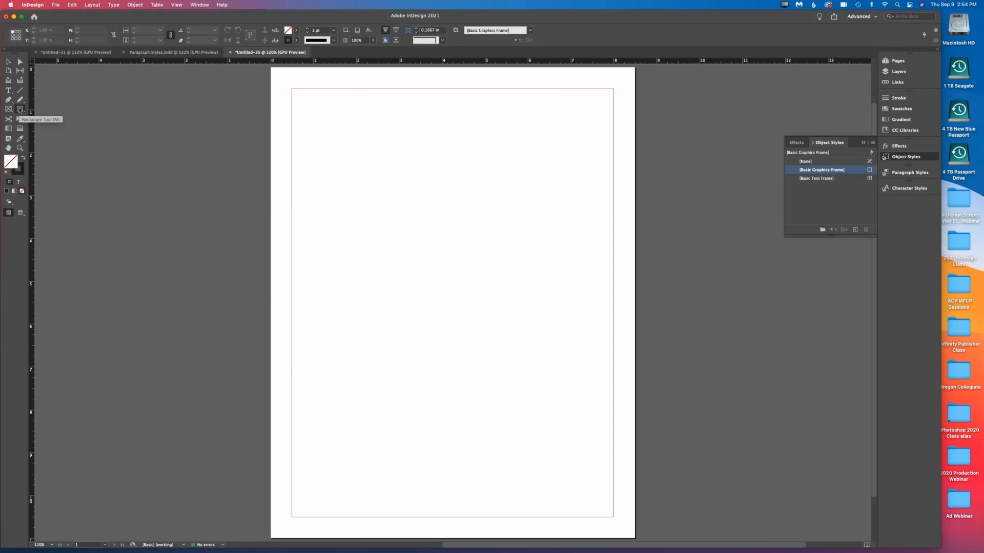
left_click_drag(20, 109, 46, 125)
double_click(20, 109)
left_click(481, 276)
left_click(480, 276)
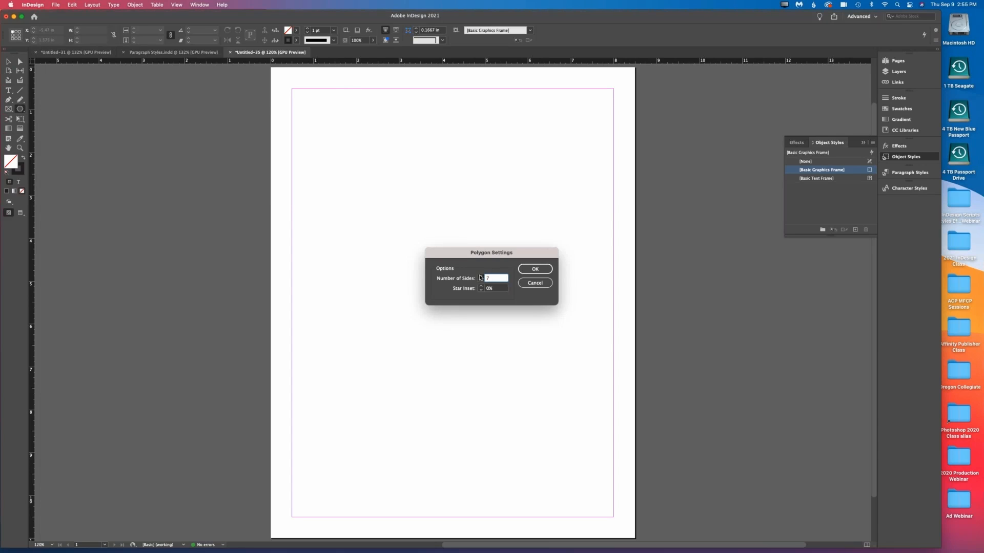
left_click(480, 276)
left_click(480, 286)
left_click(480, 276)
left_click(534, 269)
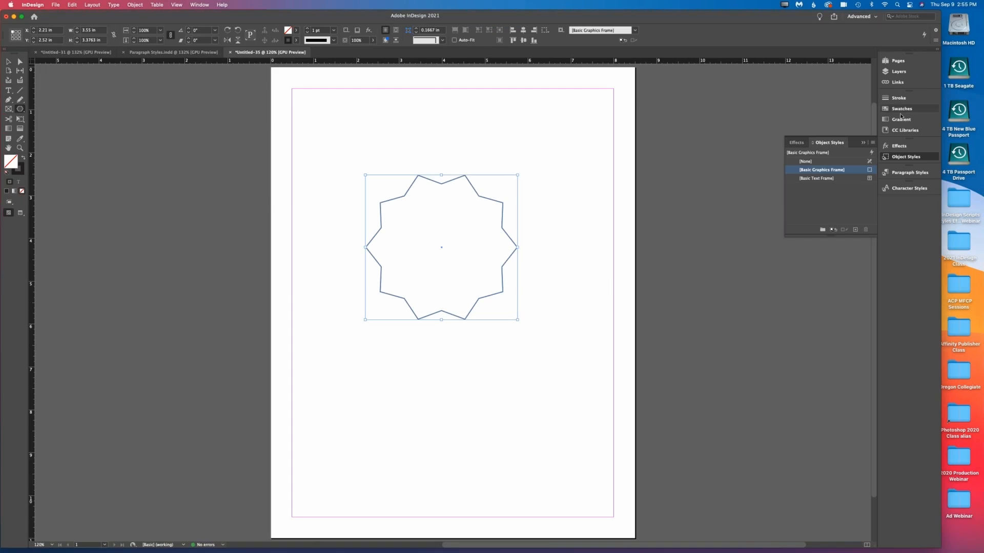
- Fill the star with yellow C=0 M=0 Y=100 K=0 and set its stroke to dark blue
left_click(901, 109)
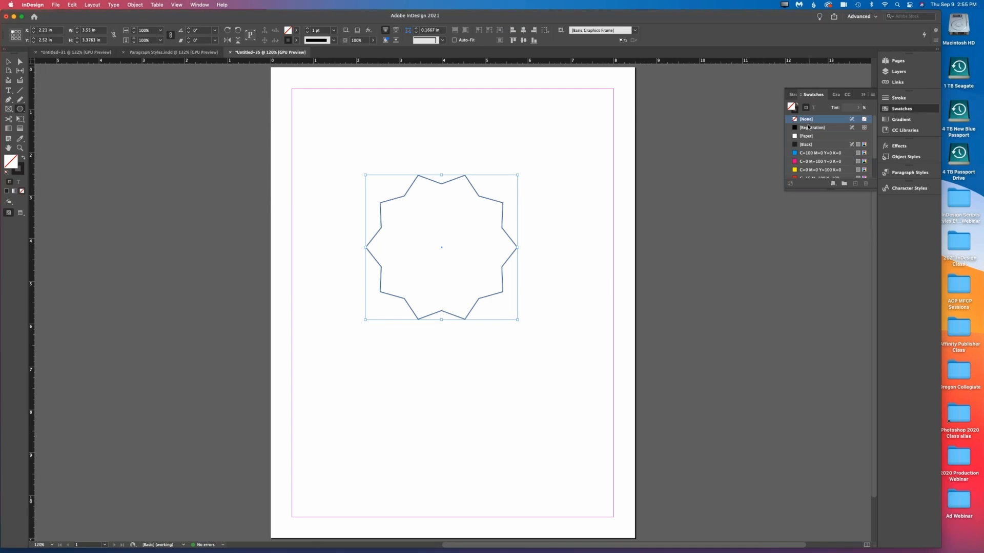
left_click(812, 169)
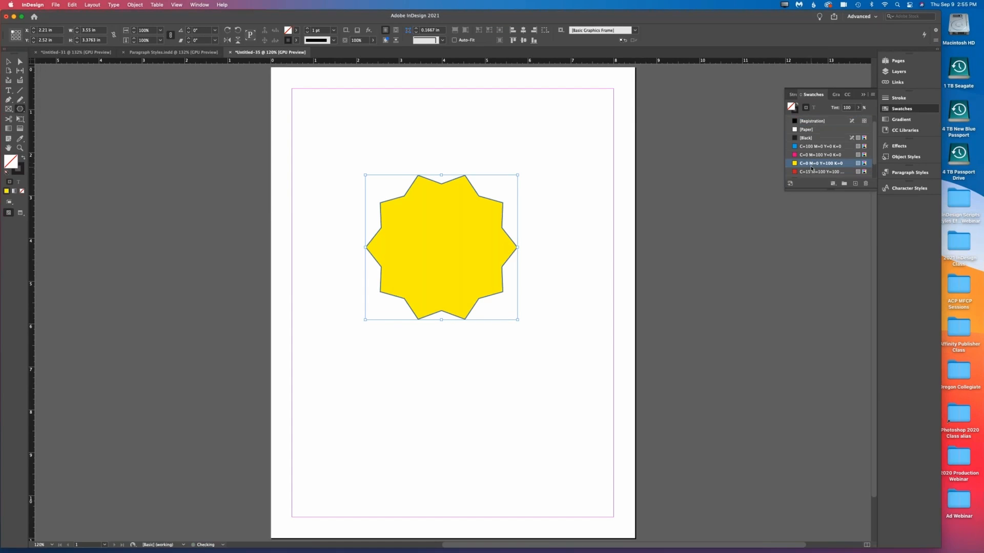
left_click(798, 112)
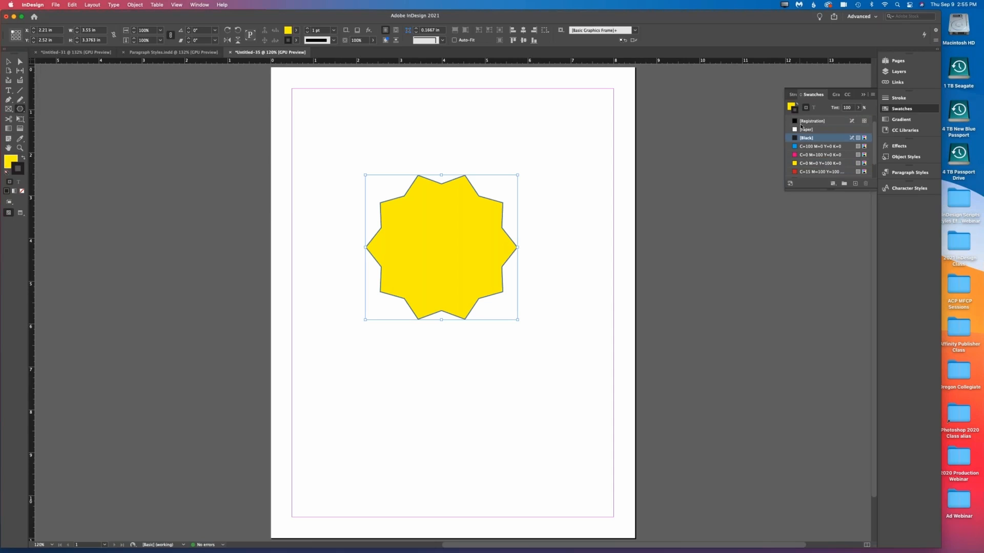
scroll(808, 161, "down", 2)
left_click(806, 174)
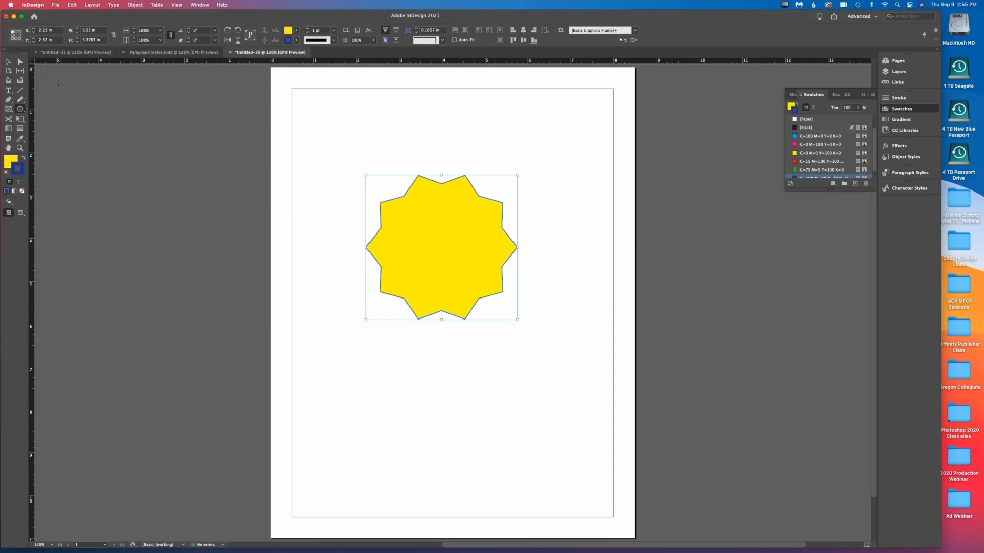
left_click(9, 62)
- Create a new object style named Yellow Star from the selected star, based on [Basic Graphics Frame]
left_click(906, 157)
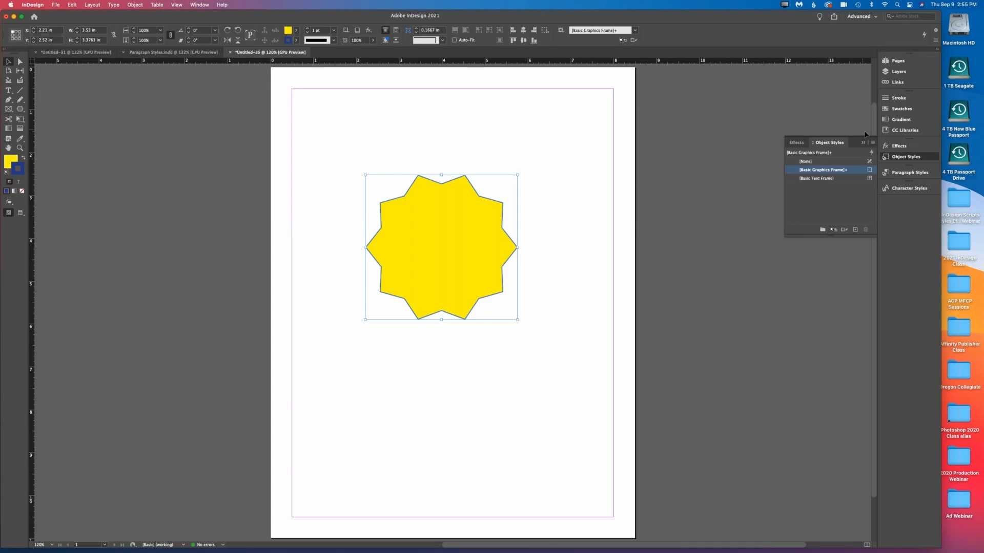
left_click(872, 142)
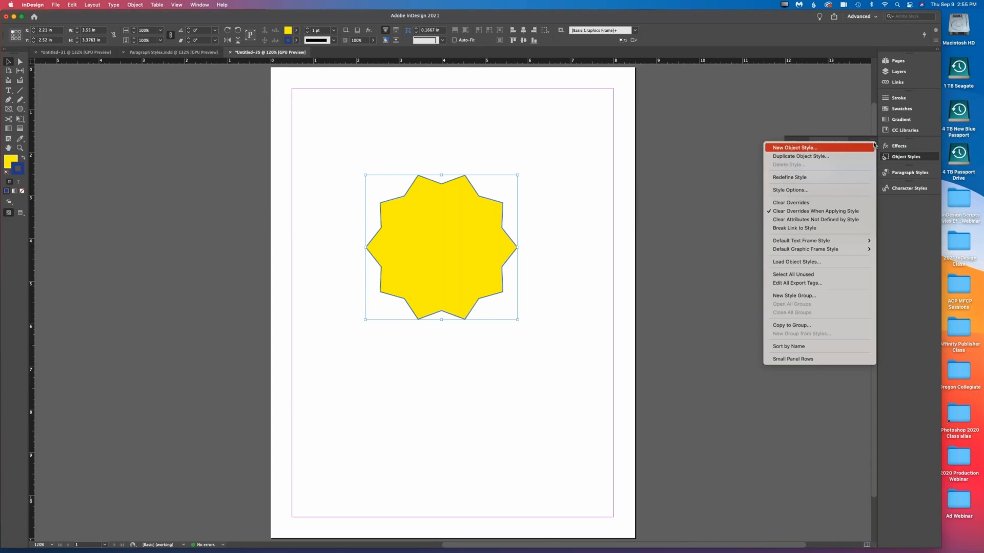
left_click(846, 149)
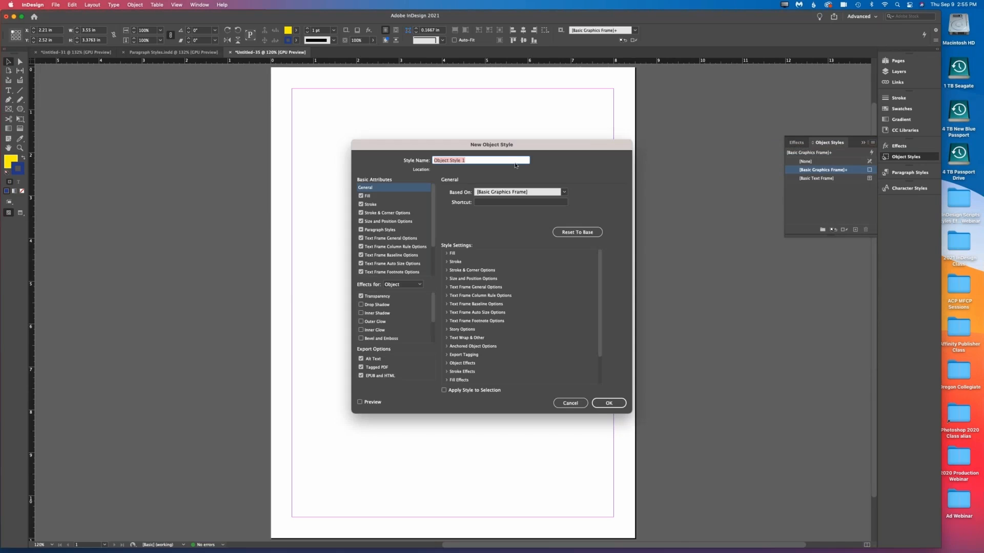
type("Yellow Start")
scroll(363, 224, "down", 1)
scroll(372, 315, "down", 3)
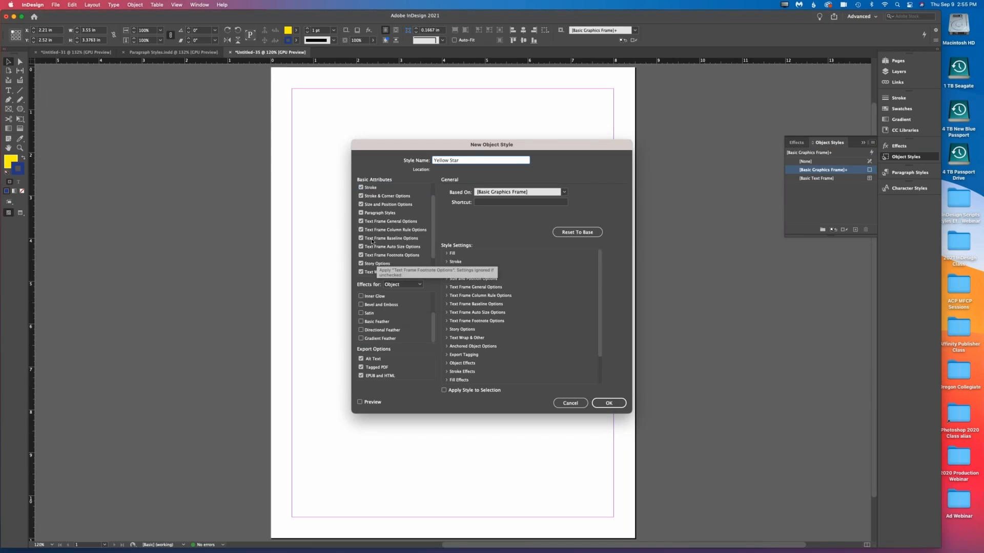
scroll(392, 246, "up", 1)
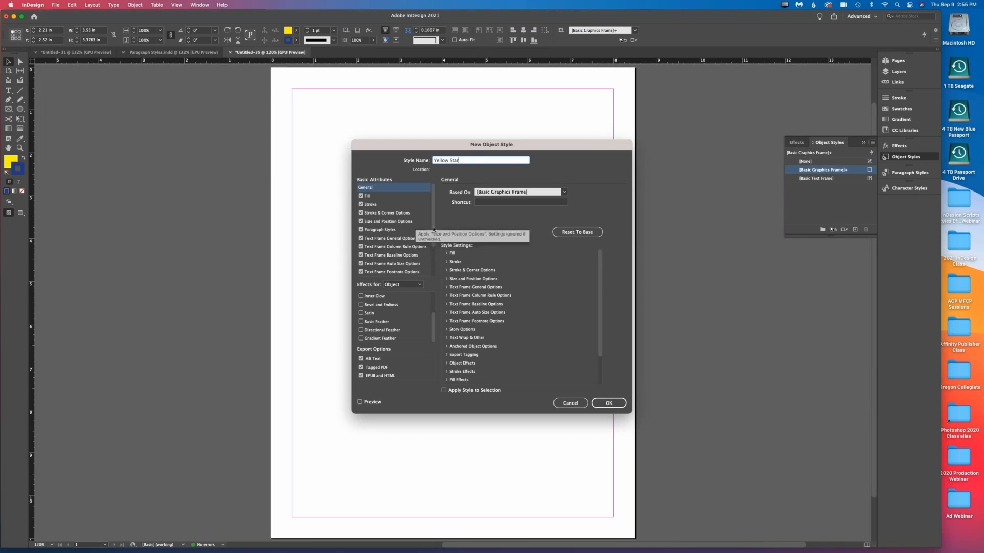
left_click(605, 403)
- Draw a rectangle about 3.6 in wide and 1.73 in high below the star and apply the Yellow Star style
left_click_drag(15, 109, 51, 117)
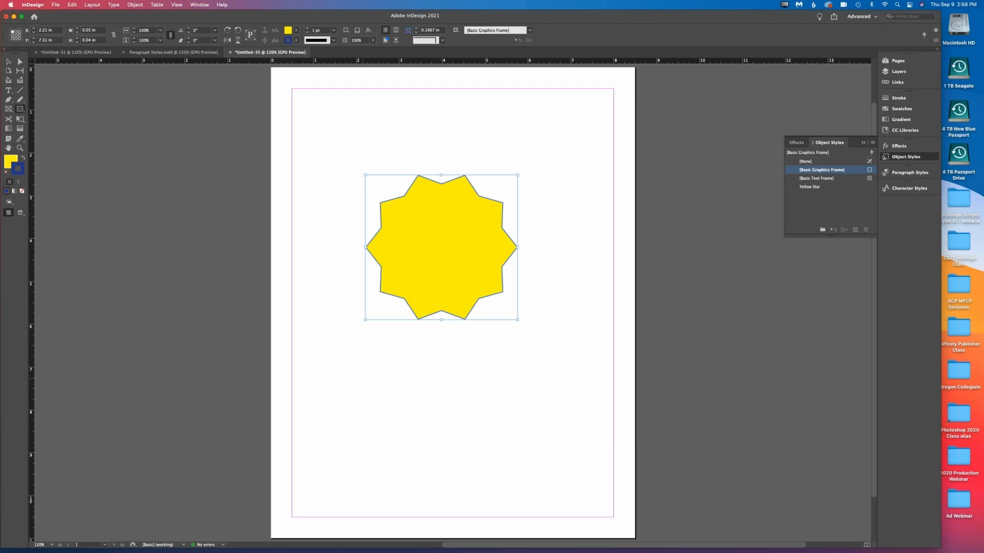
mouse_move(363, 378)
left_mouse_down()
mouse_move(510, 437)
mouse_move(517, 452)
left_mouse_up()
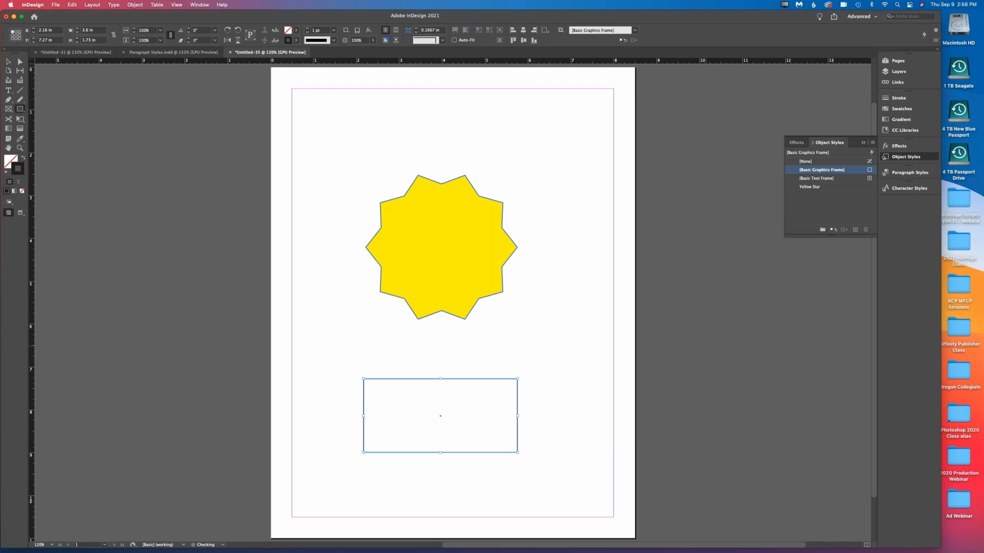
left_click(835, 187)
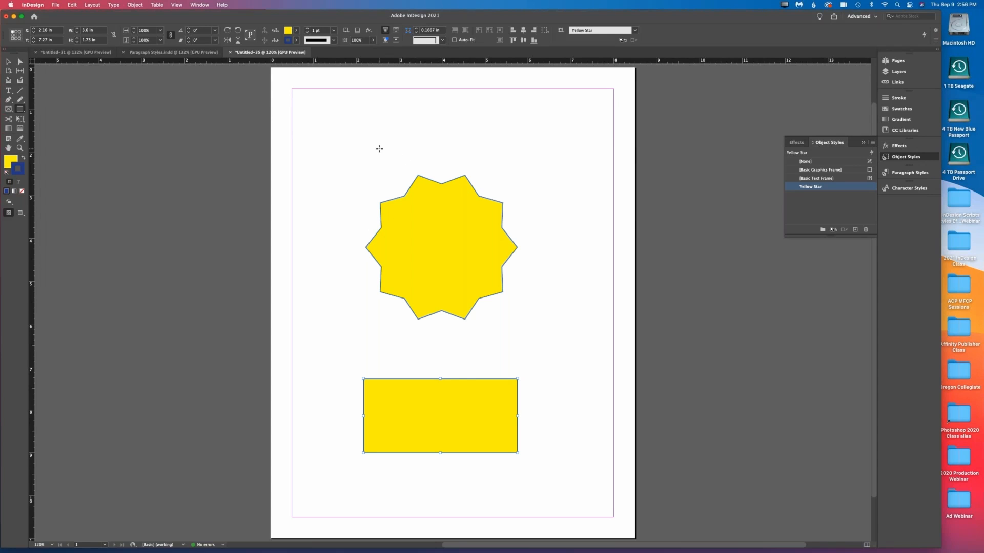
- Create a new document with the default settings and check the object style commands for loading styles
key("super+n")
key("Return")
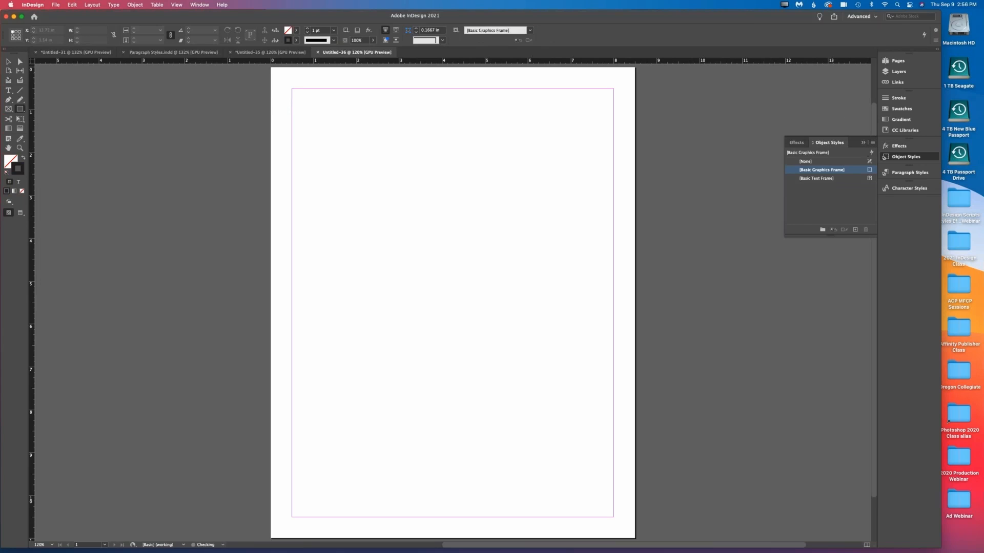
left_click(873, 143)
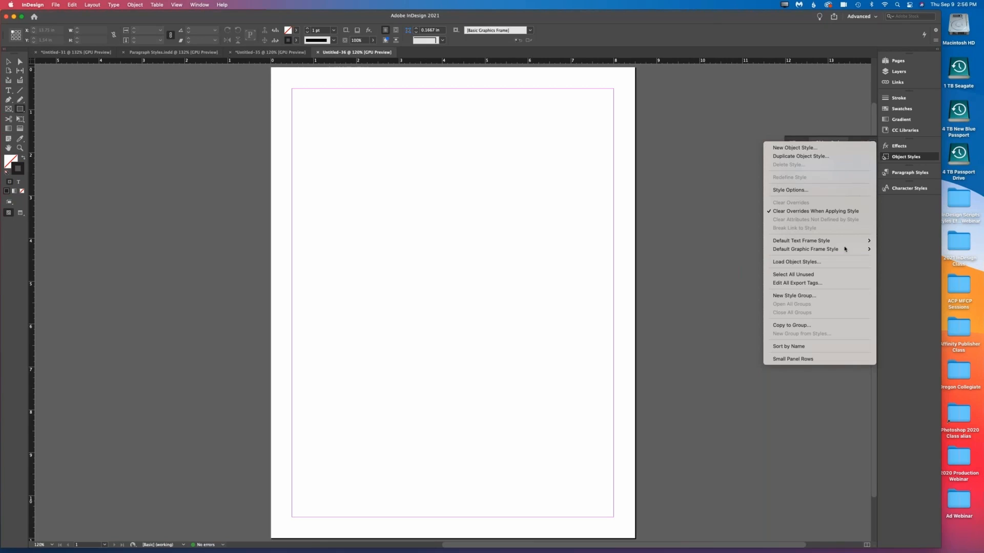
left_click(376, 137)
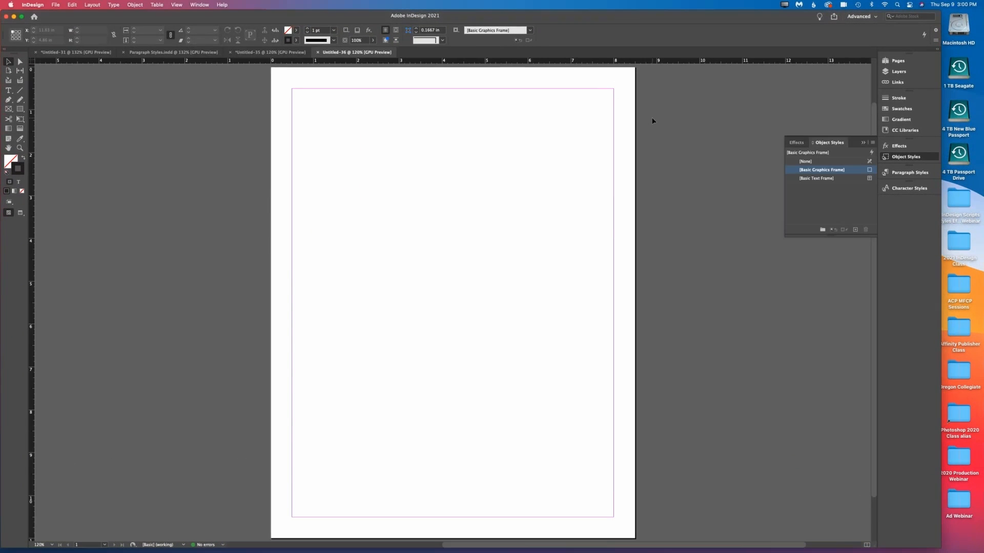
- Show the Effects controls and choose the Advanced workspace
left_click(902, 147)
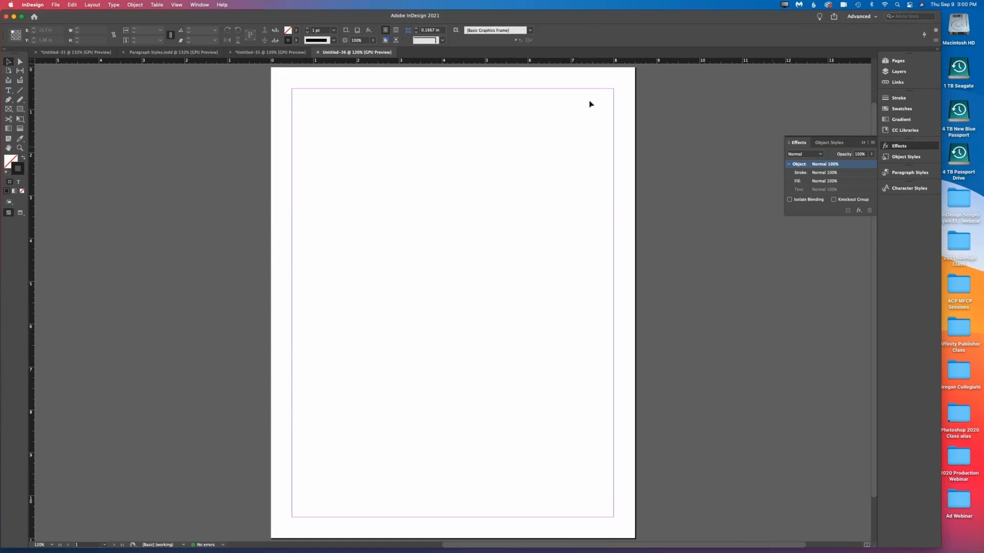
left_click(201, 4)
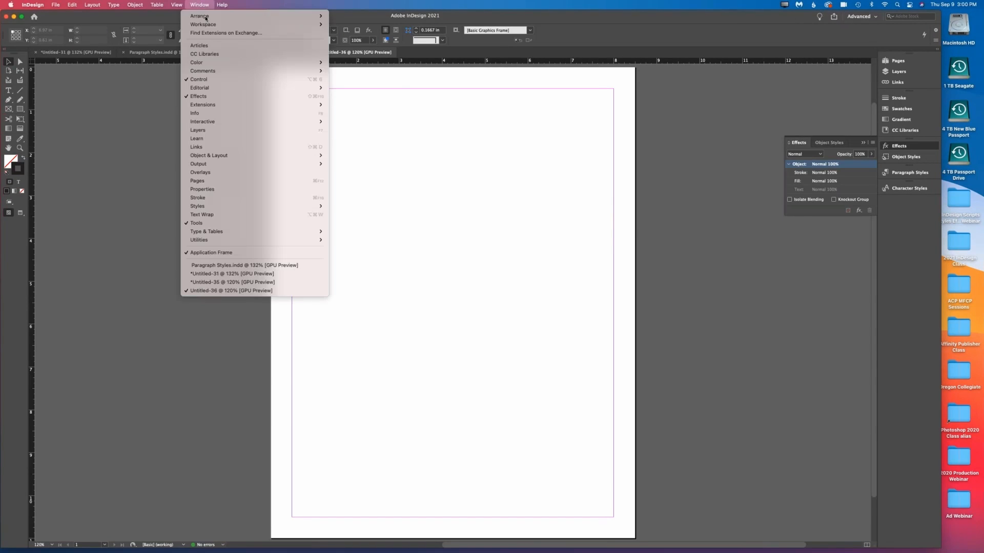
mouse_move(246, 25)
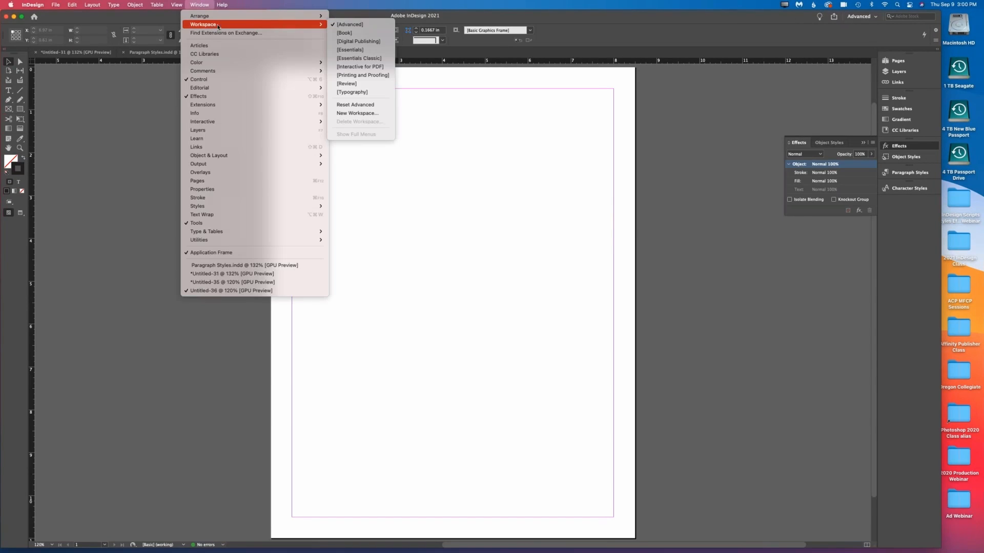
left_click(351, 24)
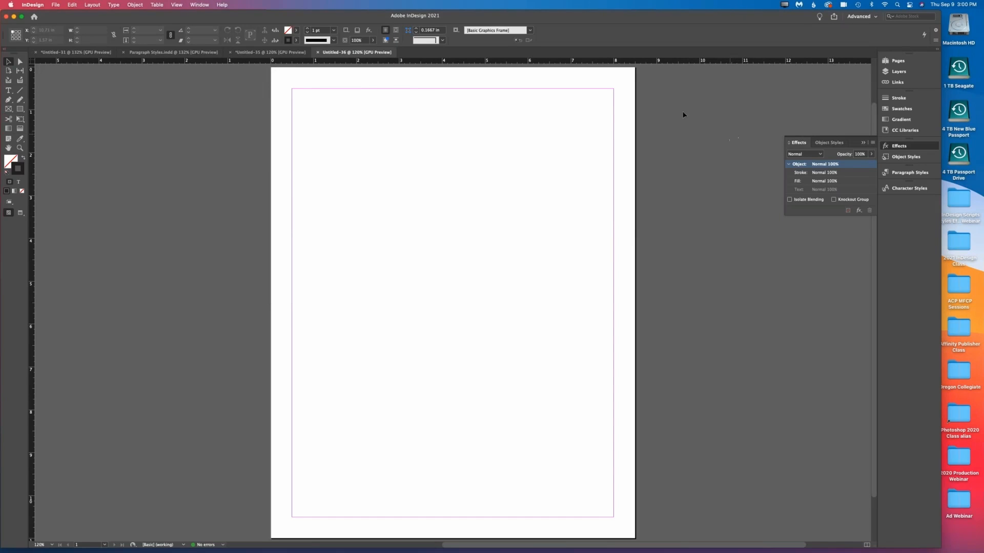
- Switch the toolbox to a single column and return it to two columns
left_click(7, 51)
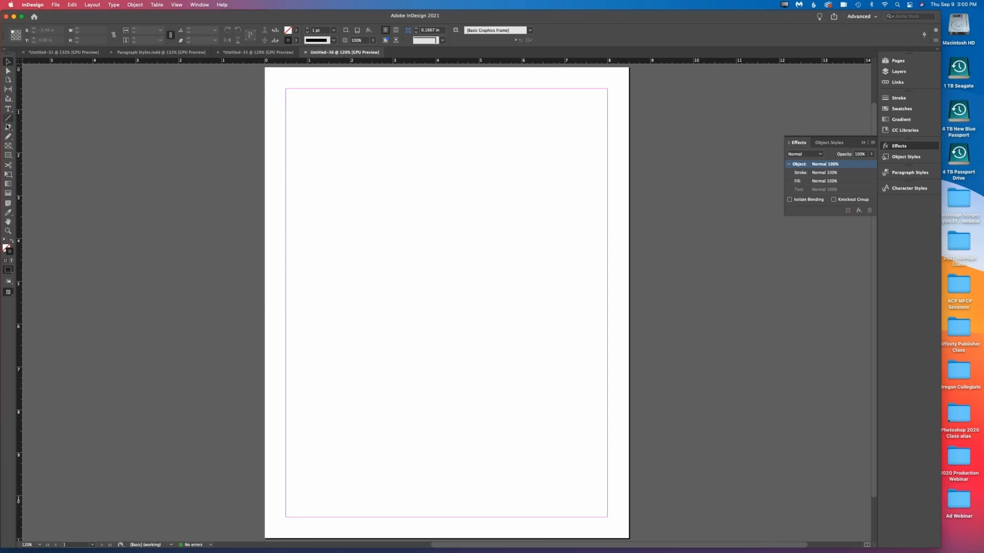
left_click(5, 51)
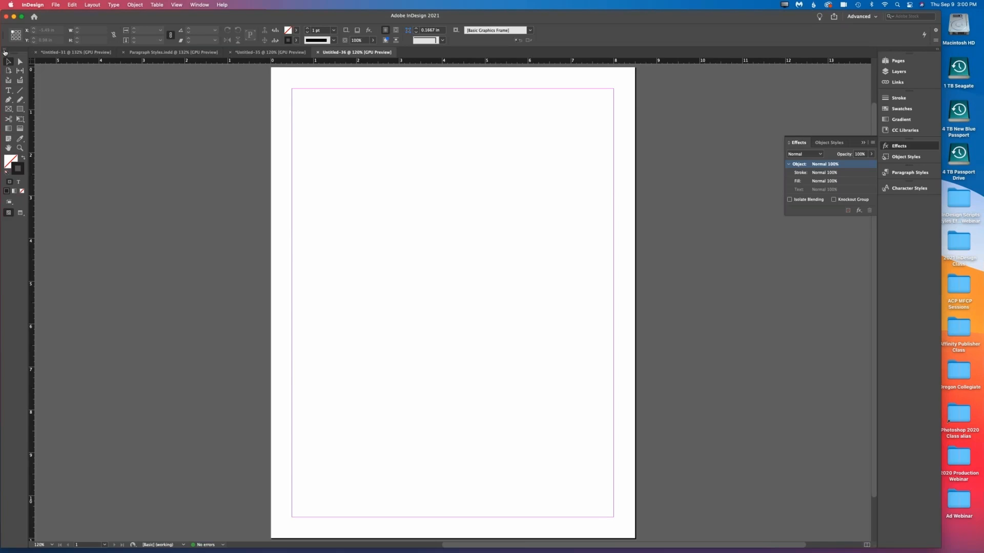
- Examine the available object effects, from Transparency and Drop Shadow to Gradient Feather, in each place that lists them
left_click(860, 211)
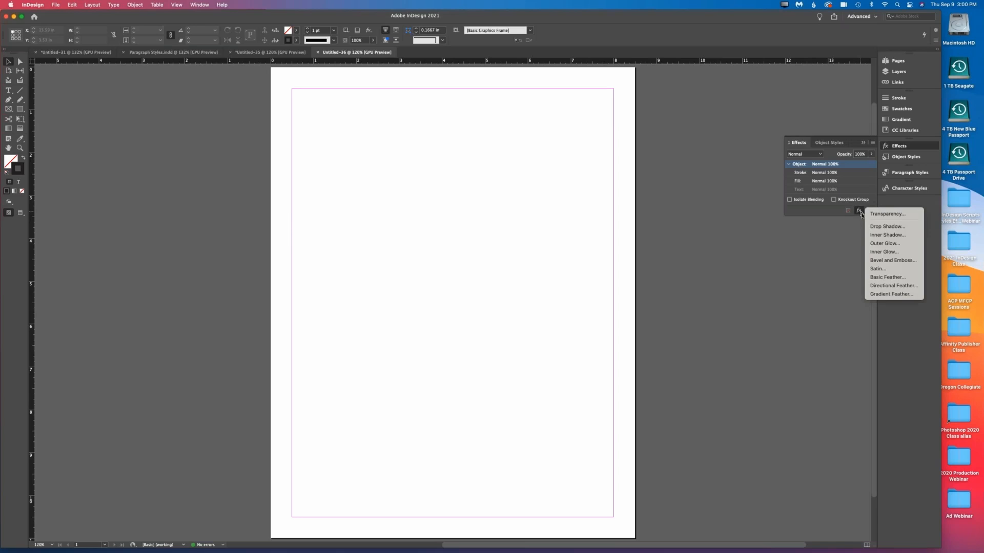
left_click(859, 213)
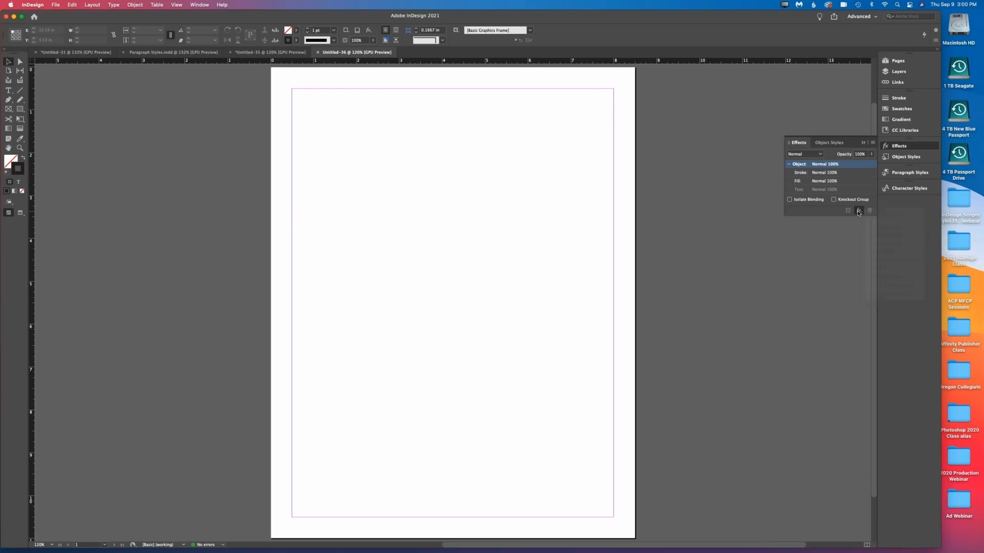
left_click(872, 143)
mouse_move(896, 160)
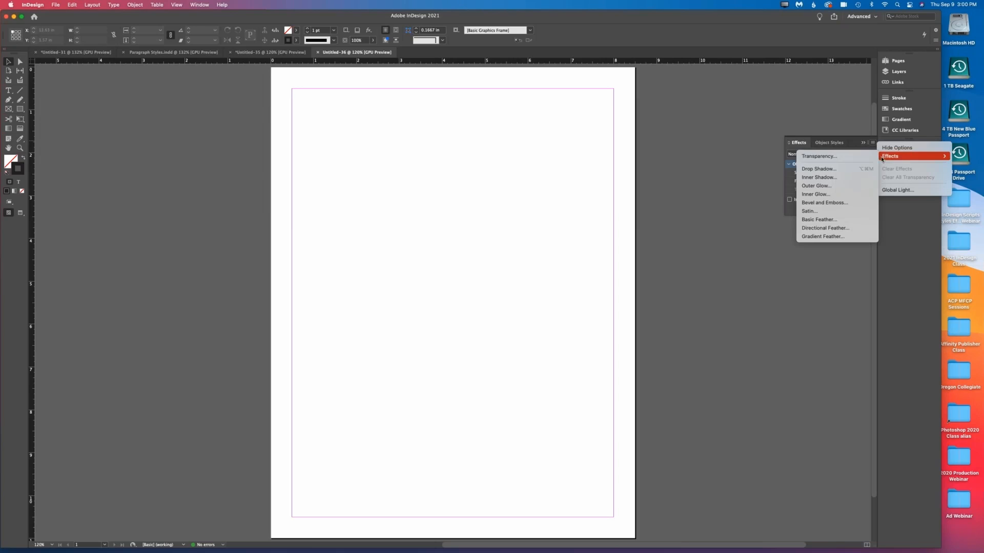
left_click(771, 139)
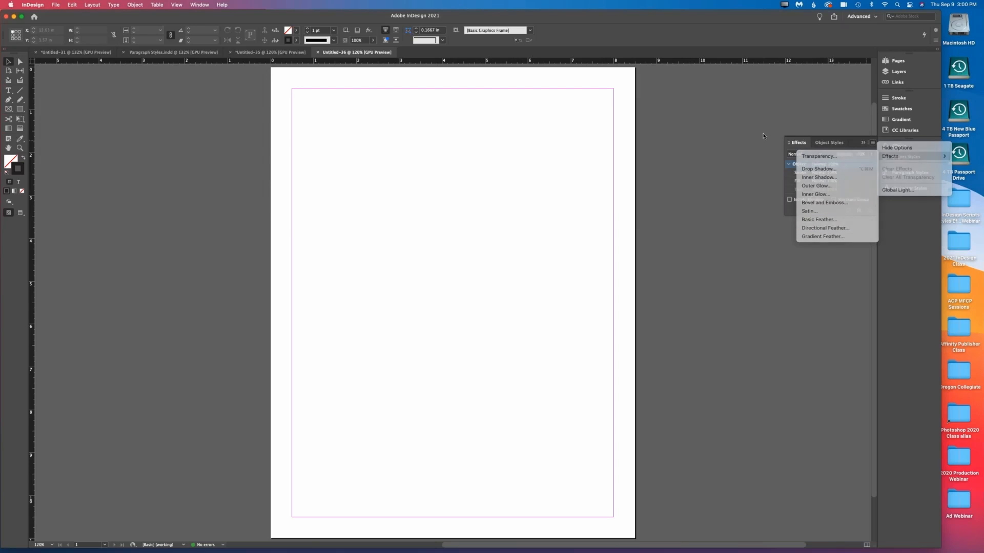
left_click(135, 5)
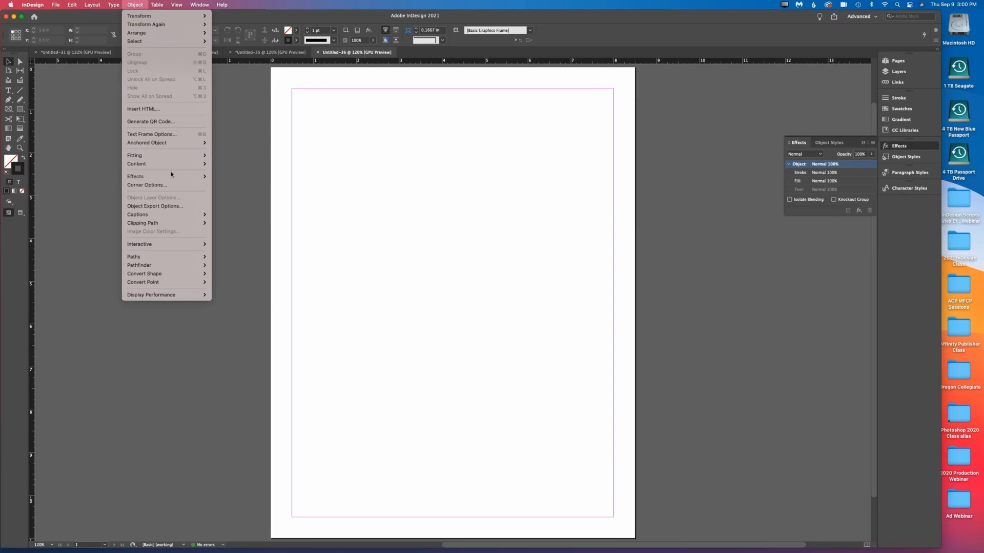
mouse_move(171, 177)
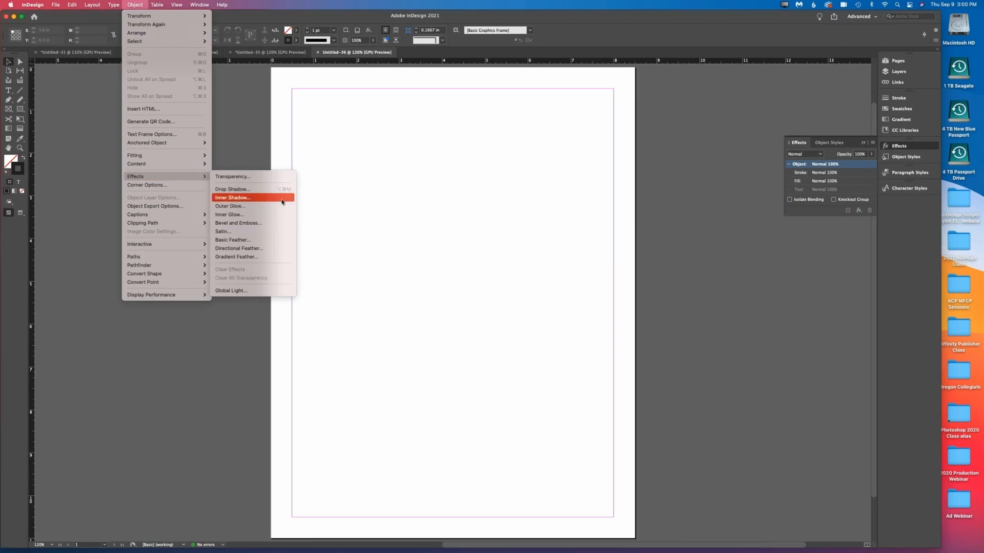
left_click(404, 128)
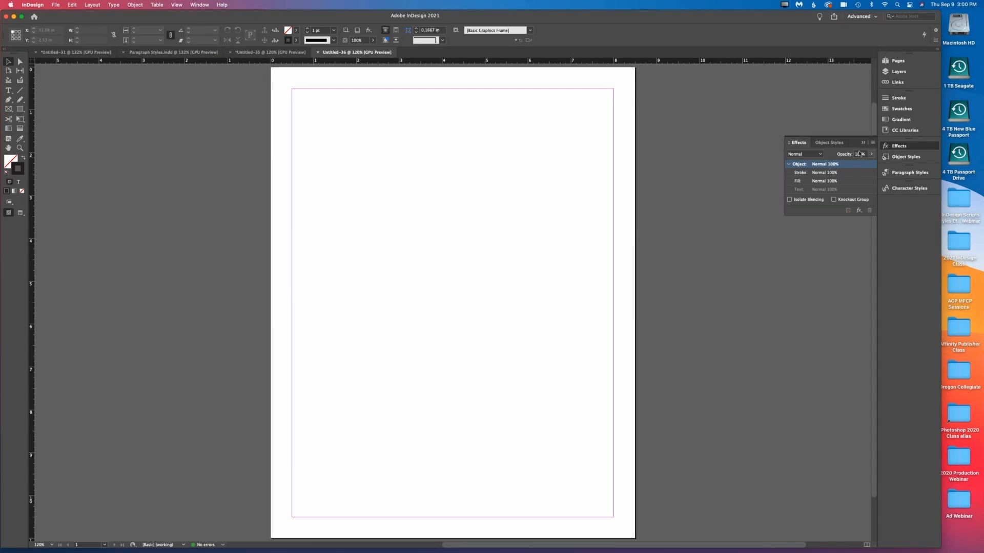
left_click(859, 210)
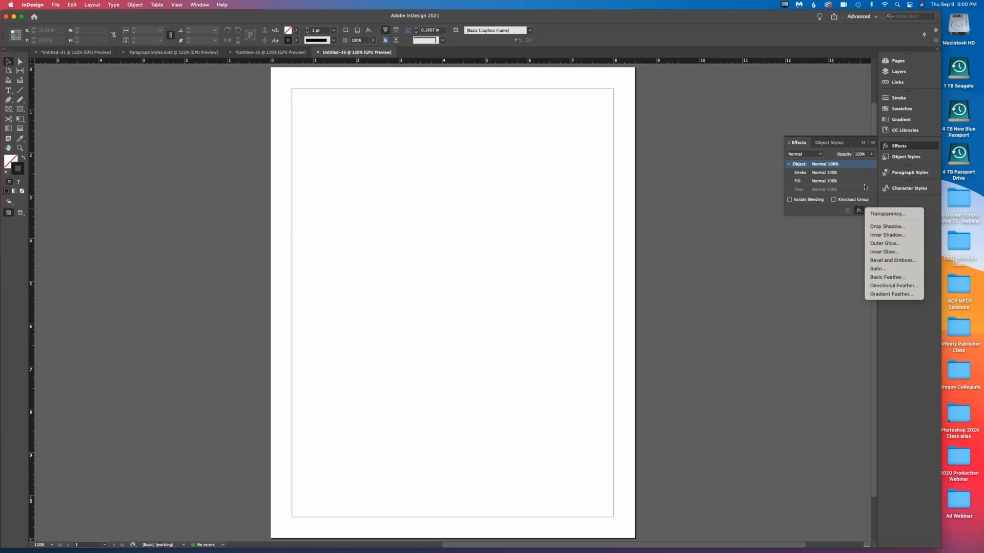
left_click(828, 214)
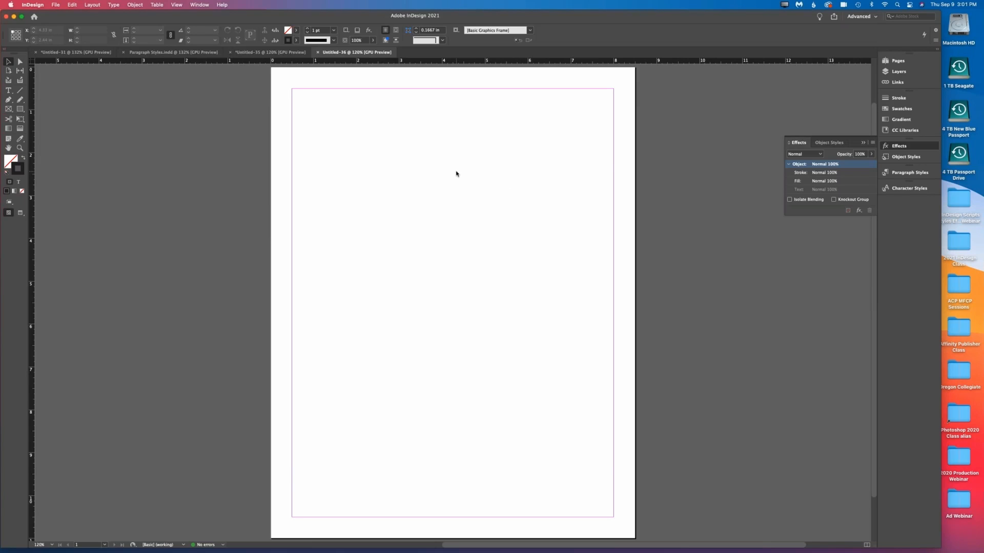
- Place Guy1.jpg on the page, scale it to about 3.36 by 5.04 in and move it to the upper middle
key("super+d")
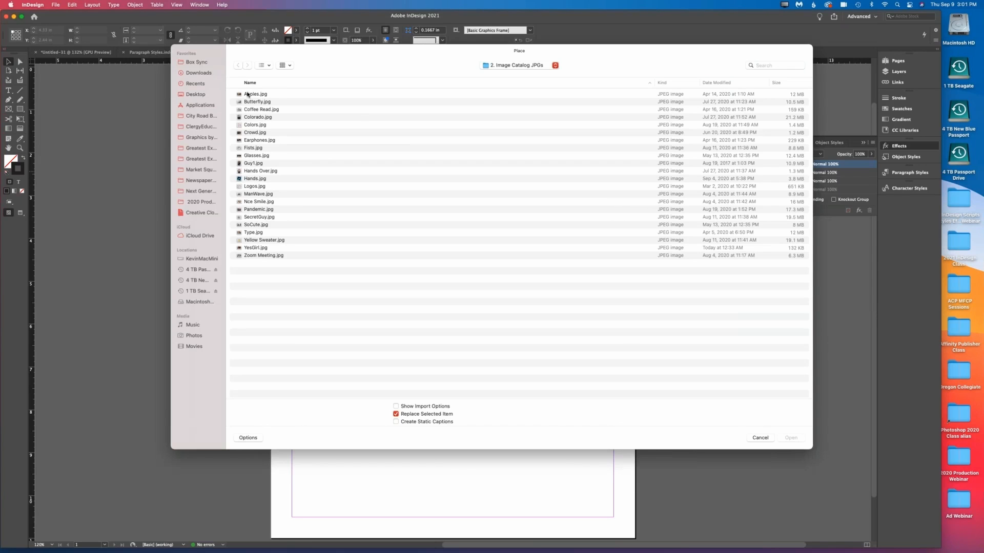
left_click(270, 163)
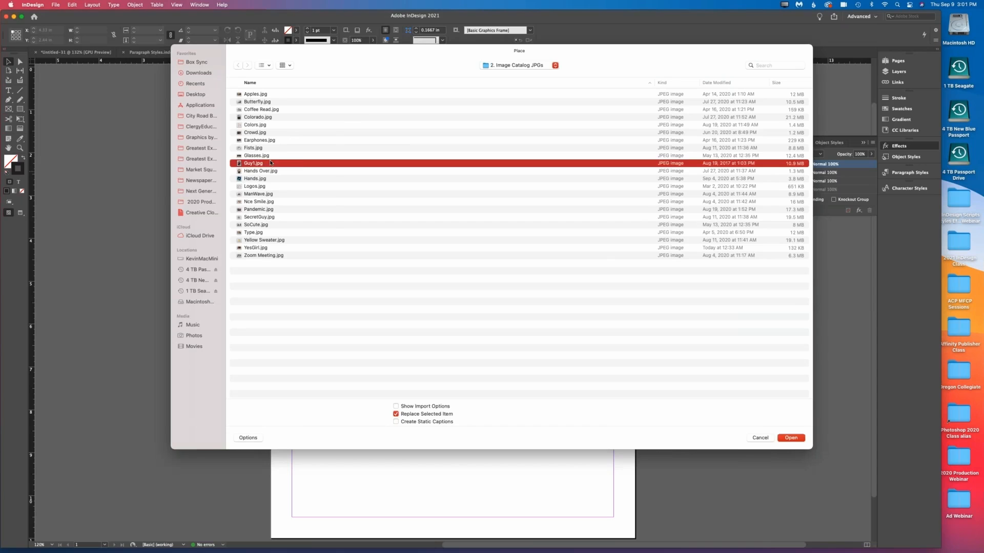
key("space")
key("space")
left_click(802, 437)
left_click(292, 109)
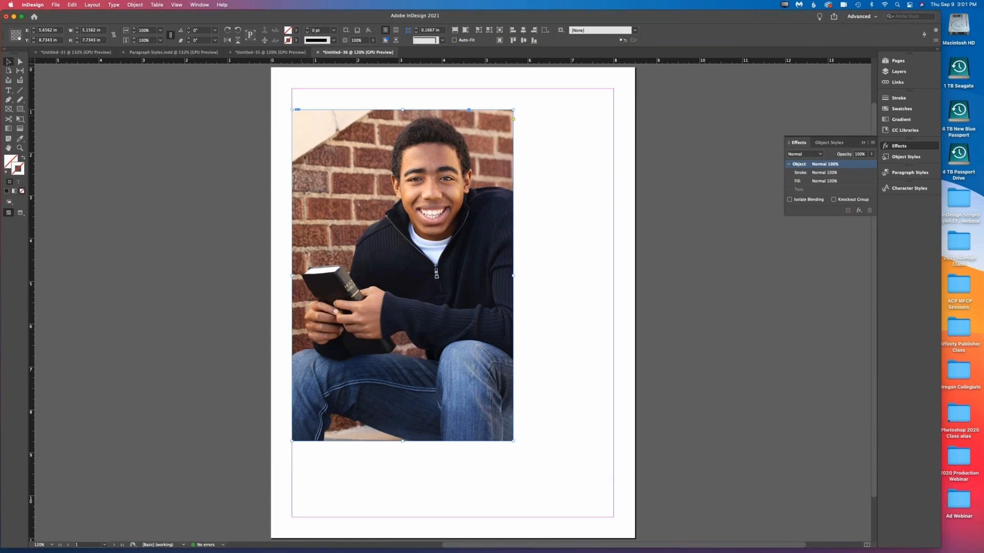
left_click_drag(292, 109, 369, 225)
left_click_drag(415, 292, 440, 206)
- Place the video meeting grid photo at about 5.03 by 3.35 in, overlapping the upper part of the seated man's photo
left_click(365, 184)
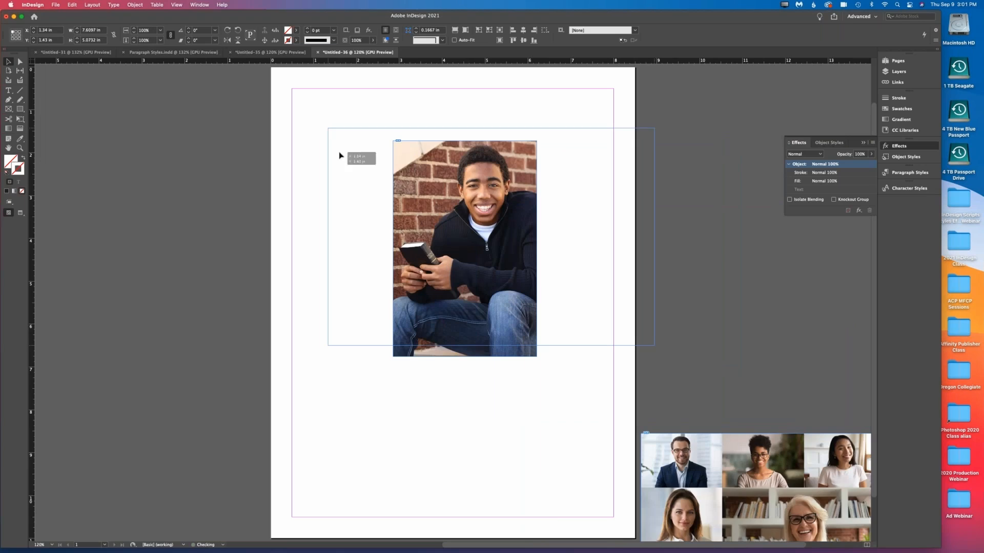
left_click_drag(339, 156, 339, 154)
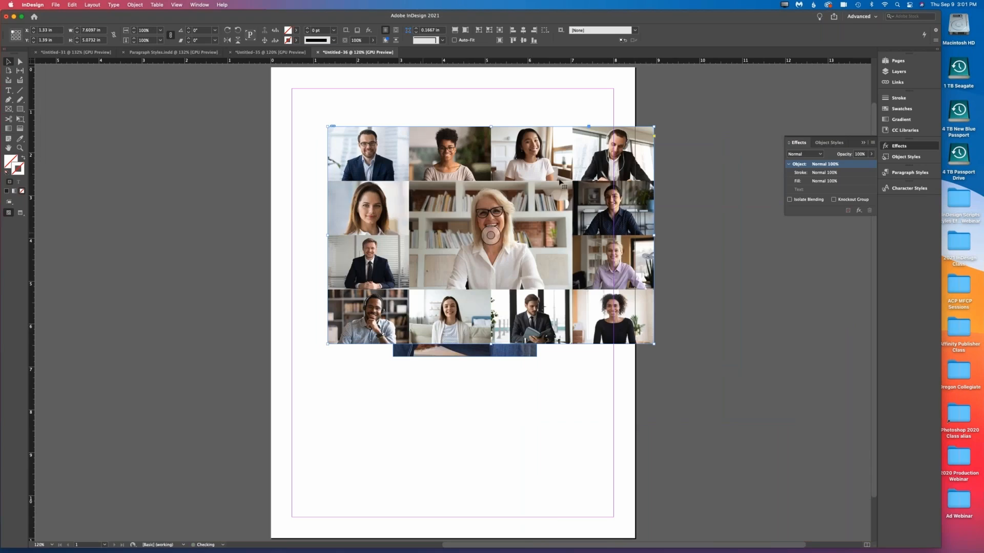
left_click_drag(654, 127, 544, 200)
left_click_drag(492, 225, 464, 147)
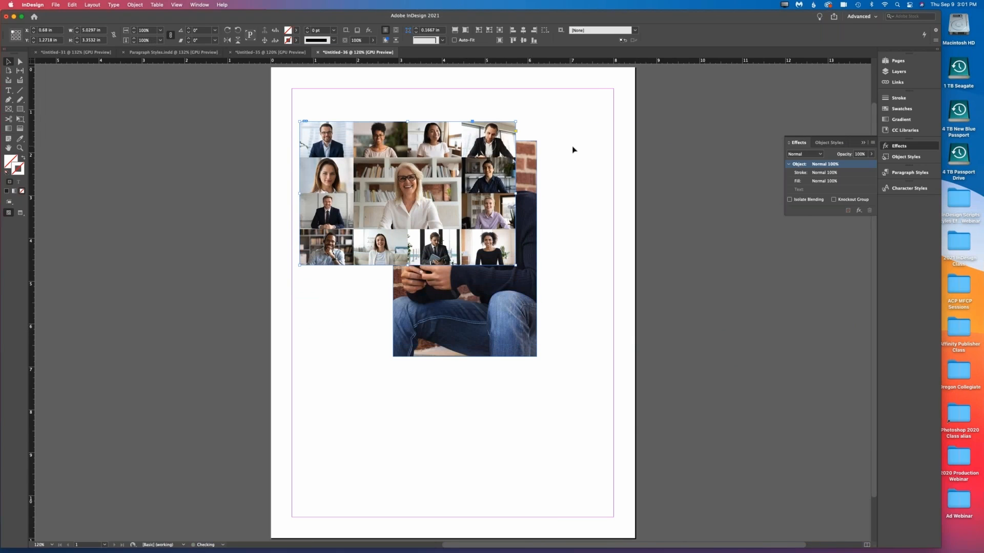
- Lower the meeting grid photo's opacity to 66% and show the page in preview mode
left_click(574, 149)
left_click(508, 143)
left_click(872, 154)
mouse_move(871, 164)
left_mouse_down()
mouse_move(834, 165)
mouse_move(858, 164)
left_mouse_up()
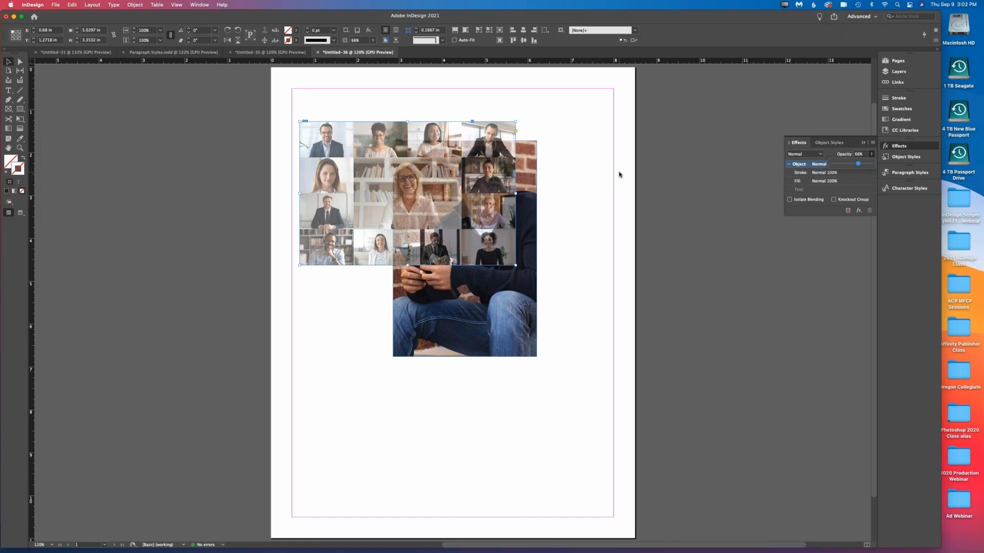
left_click(539, 199)
key("w")
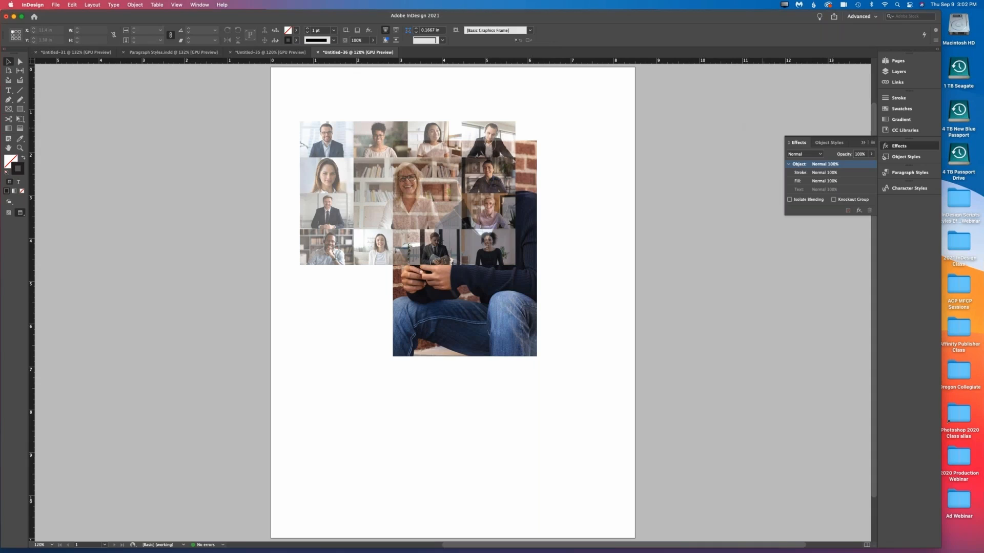
- Try the Multiply and Soft Light blending modes on the meeting grid photo and set its opacity to 86%
left_click(820, 155)
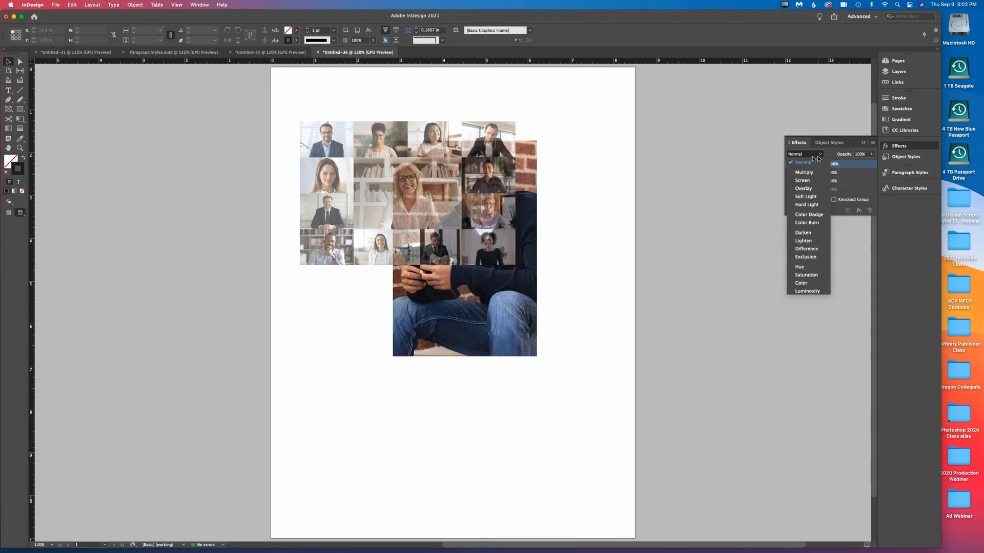
left_click(495, 136)
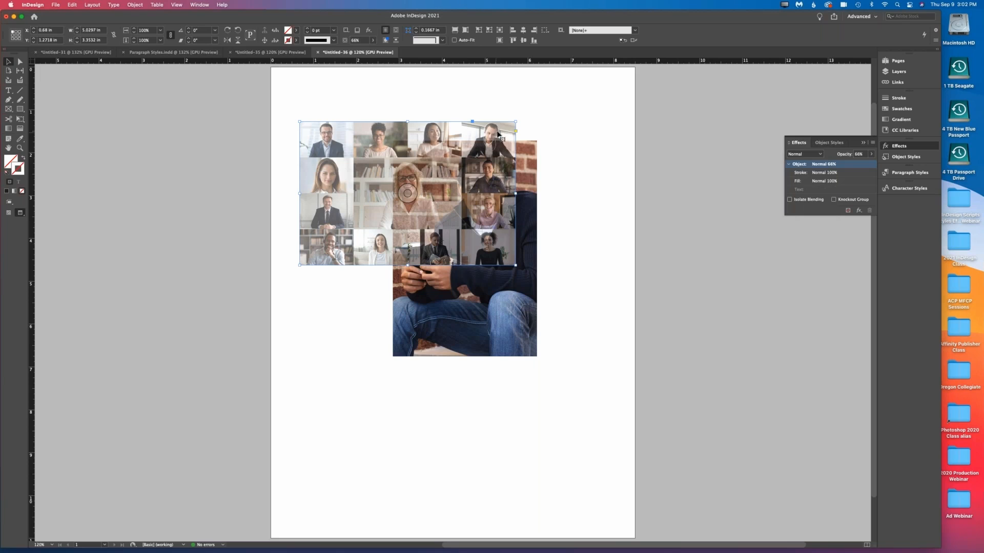
left_click(820, 155)
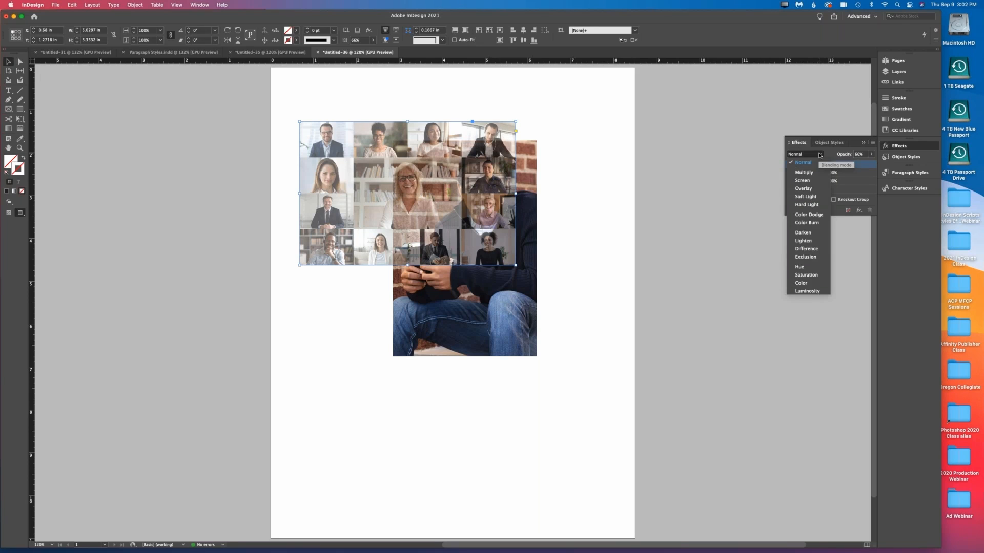
left_click(794, 172)
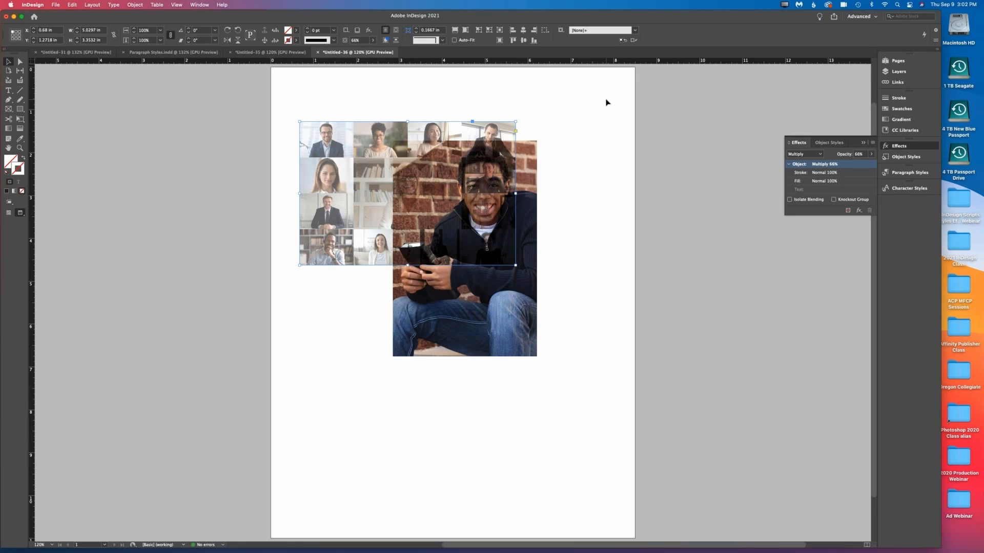
left_click(820, 154)
left_click(814, 196)
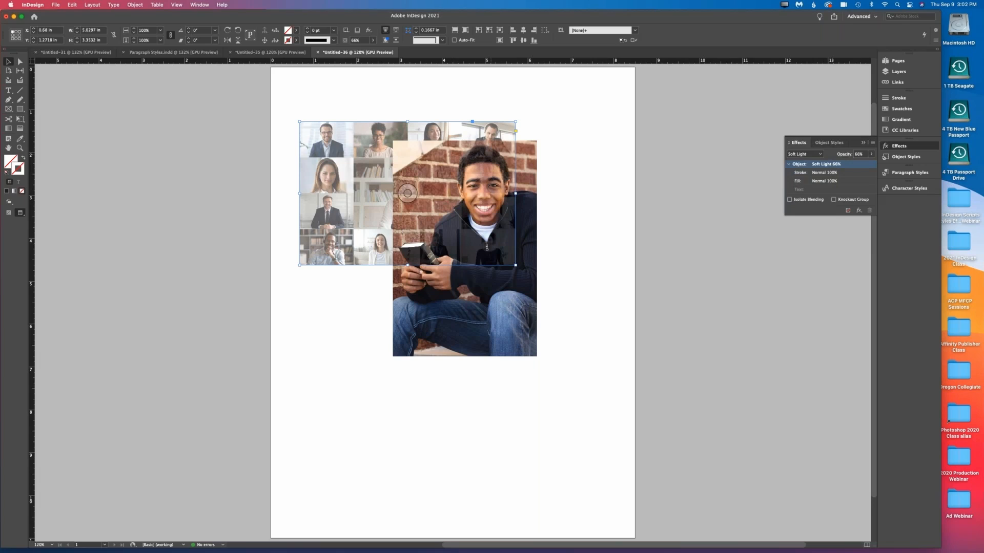
left_click(869, 154)
left_click_drag(859, 168, 866, 165)
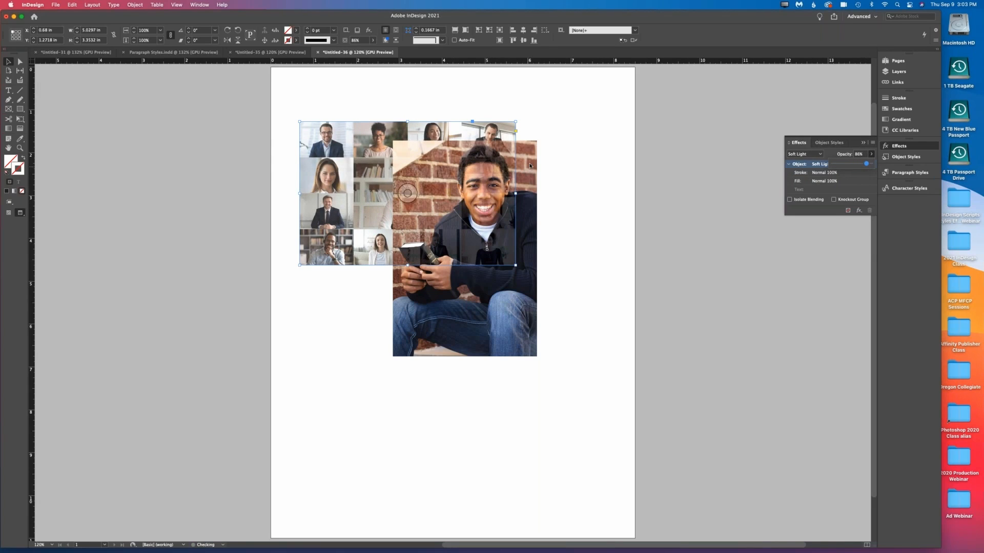
- Try the Exclusion, Color and Saturation blending modes on the meeting grid photo
left_click(820, 155)
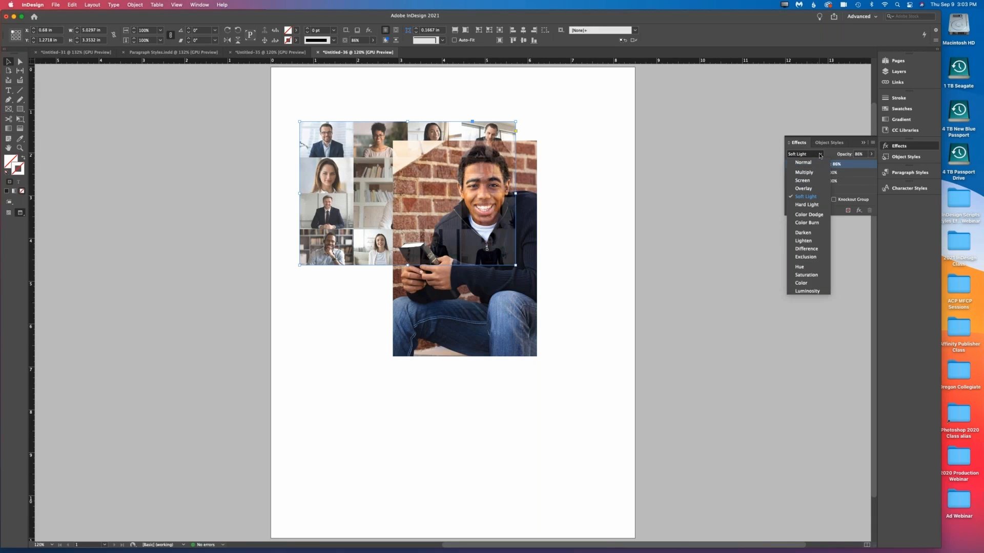
left_click(806, 257)
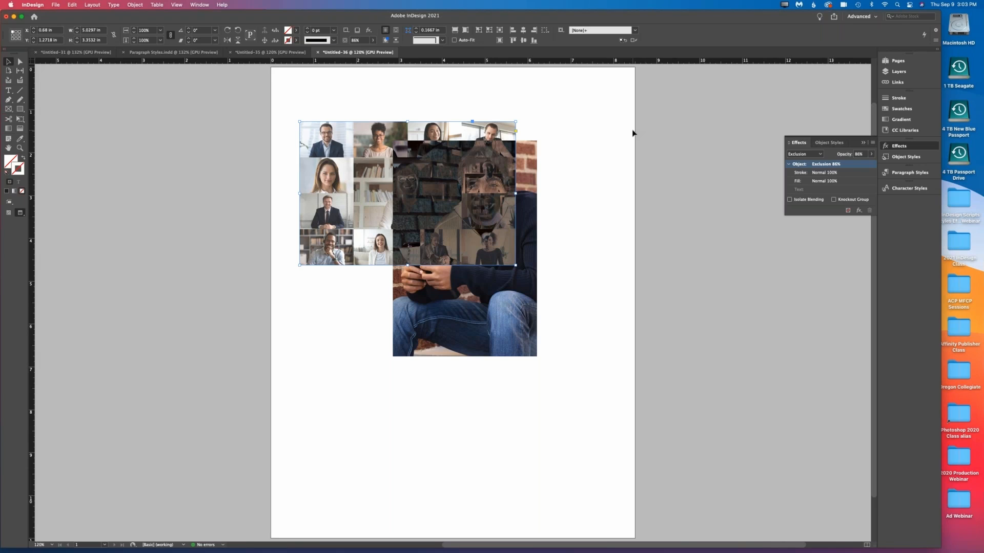
left_click(819, 154)
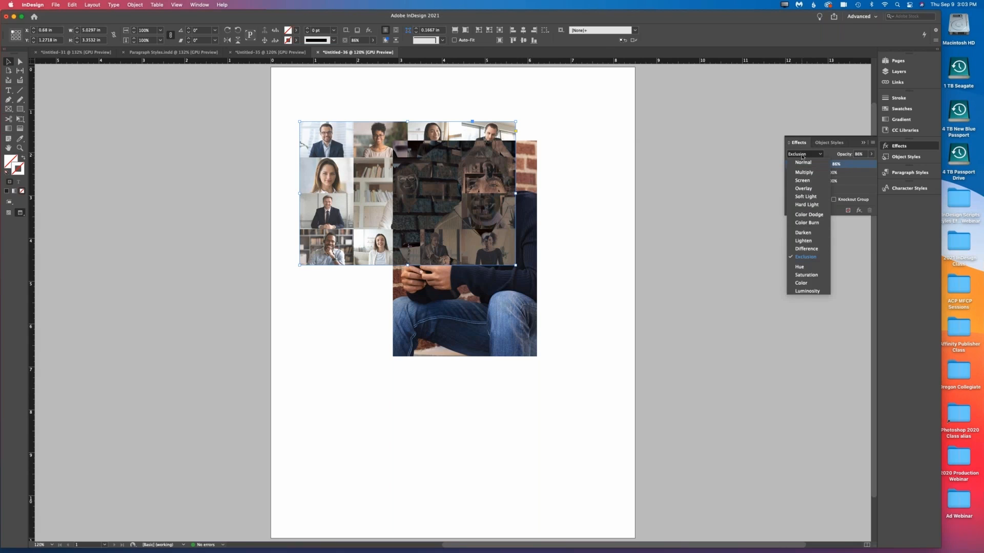
left_click(812, 284)
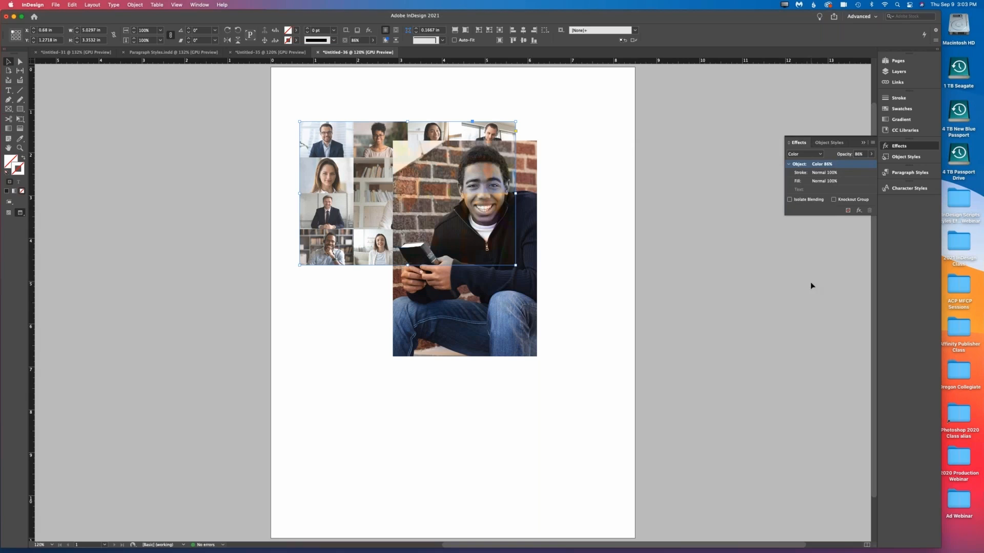
left_click(804, 154)
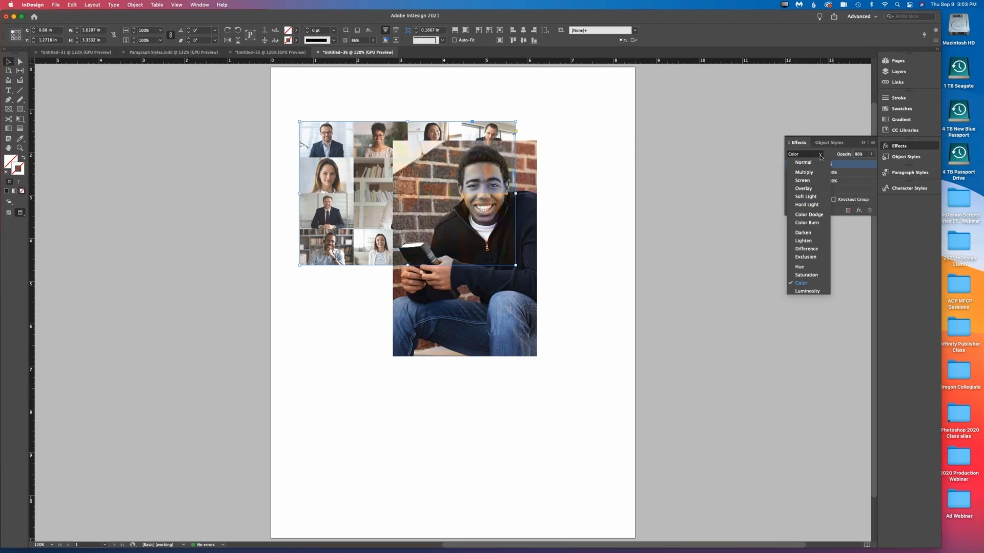
left_click(815, 276)
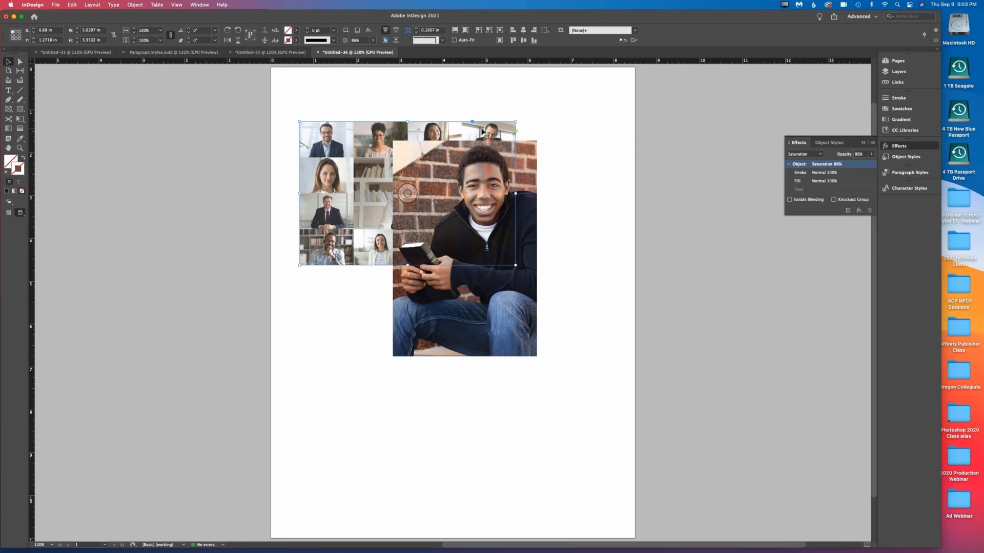
- Set the meeting grid photo's opacity to 100% and try the Difference blending mode
left_click(870, 157)
mouse_move(867, 163)
left_mouse_down()
mouse_move(845, 164)
mouse_move(874, 166)
left_mouse_up()
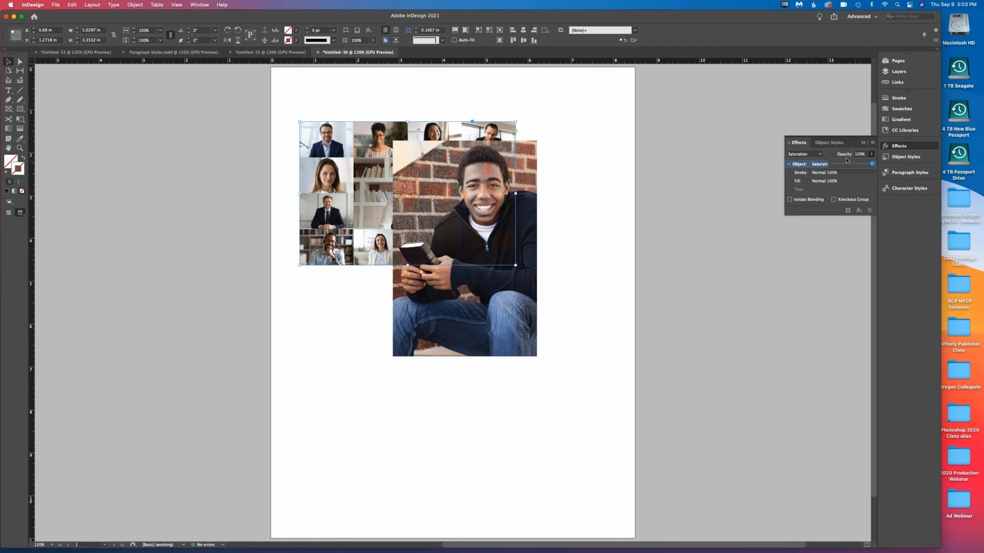
left_click(575, 188)
left_click(347, 174)
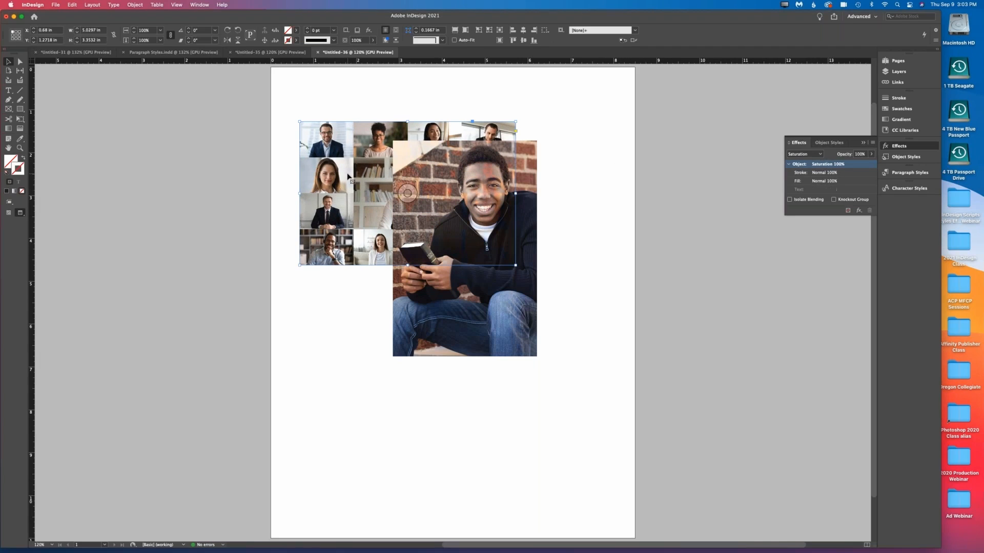
key("z")
left_click(820, 154)
left_click(809, 249)
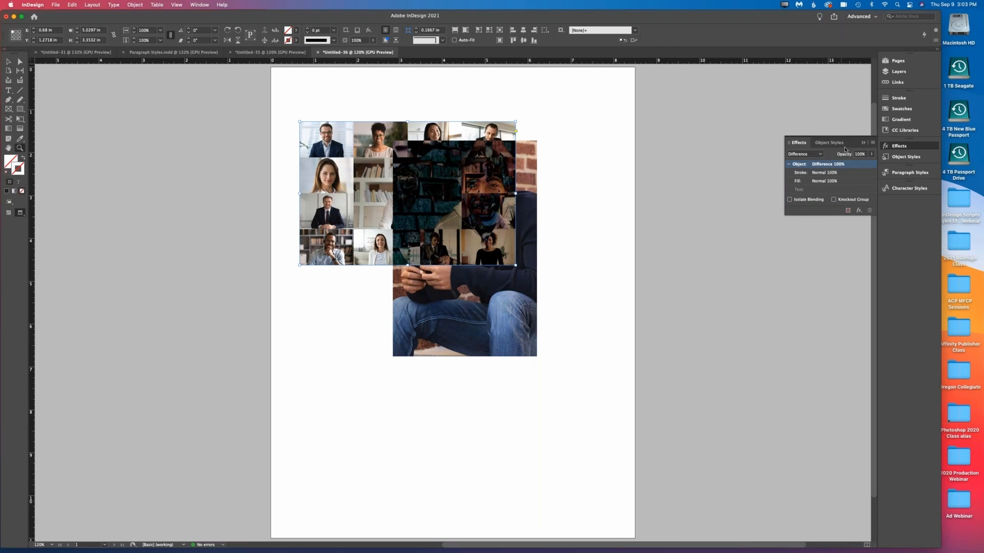
- Try the Color Dodge, Color Burn and Screen blending modes on the meeting grid photo
left_click(823, 154)
left_click(819, 214)
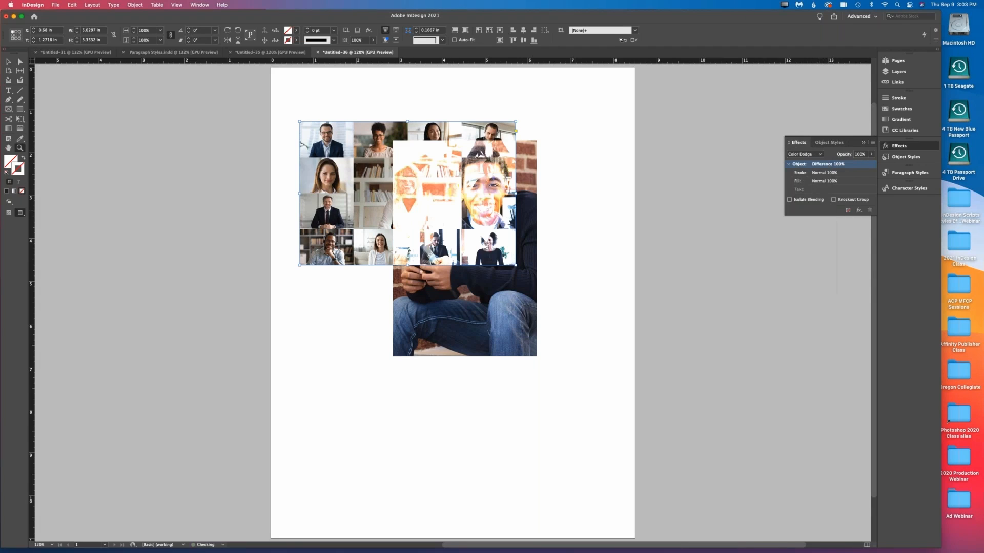
left_click(820, 154)
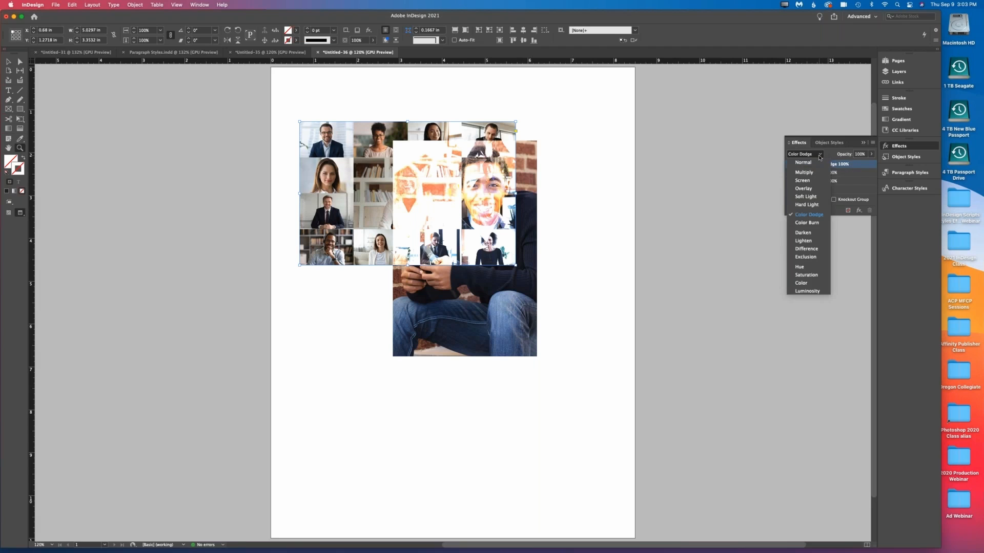
left_click(817, 224)
left_click(820, 154)
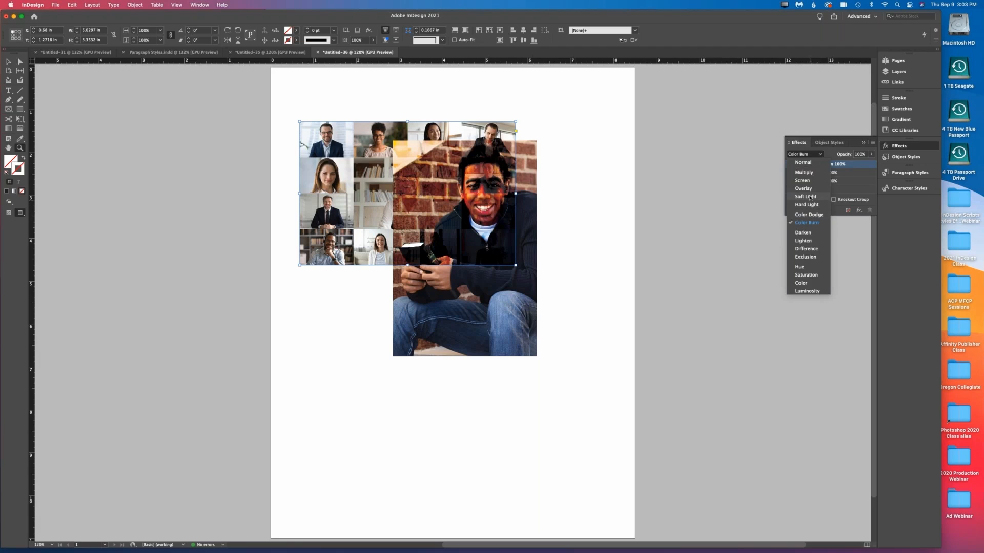
left_click(806, 180)
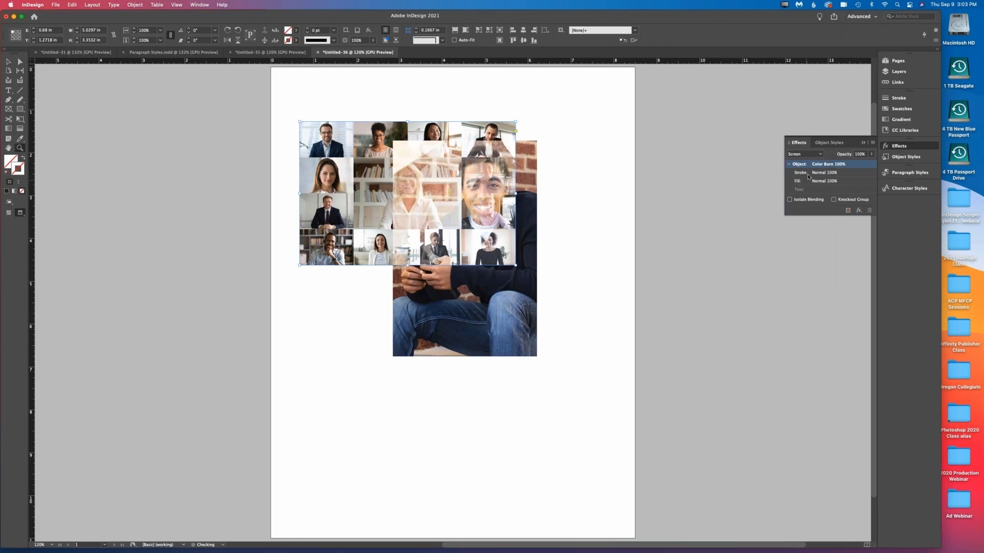
- Reset the meeting grid photo's blending mode to Normal and delete both photos from the page
left_click(818, 155)
left_click(807, 163)
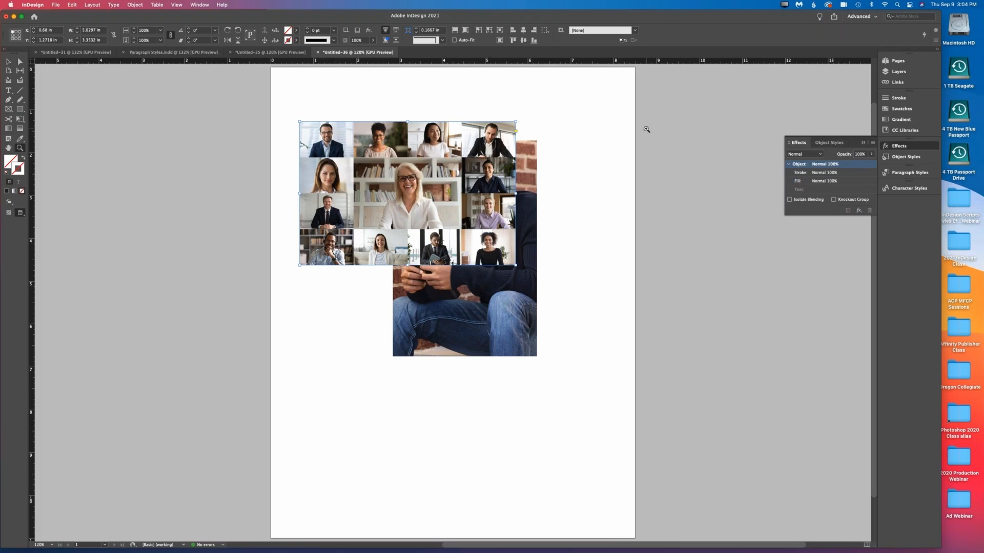
left_click(8, 61)
key("Delete")
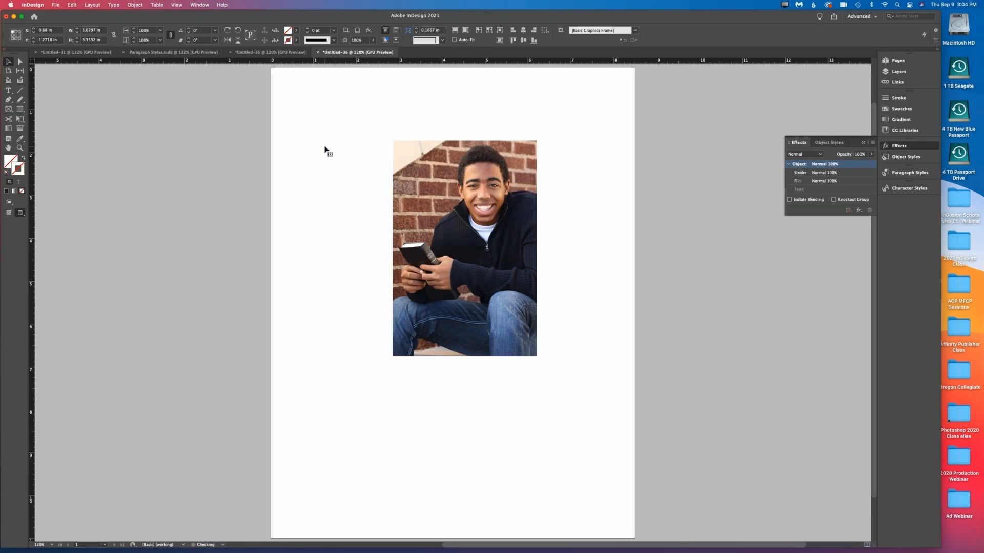
left_click(447, 198)
key("Delete")
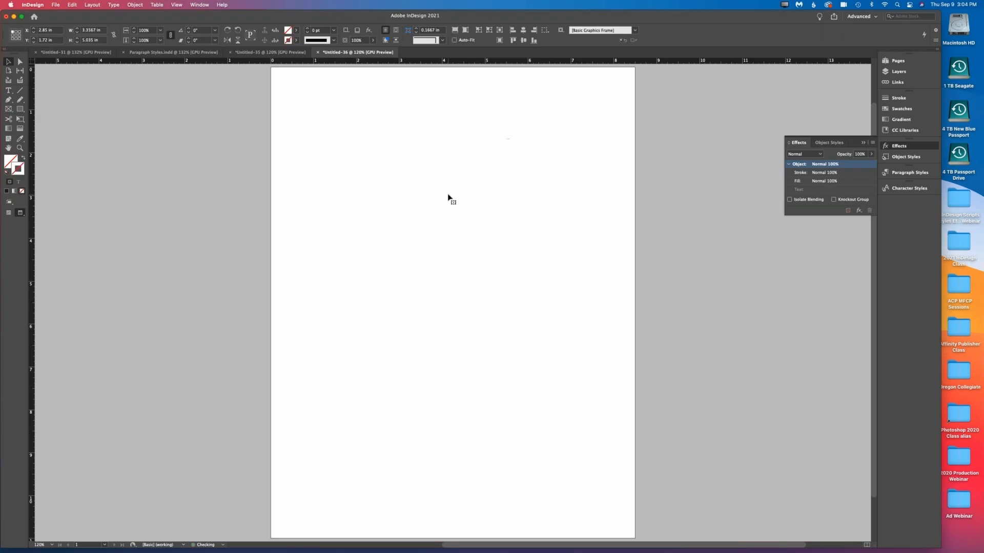
- Place Earphones.jpg at about 4.46 by 2.97 in on the upper part of the page
key("super+d")
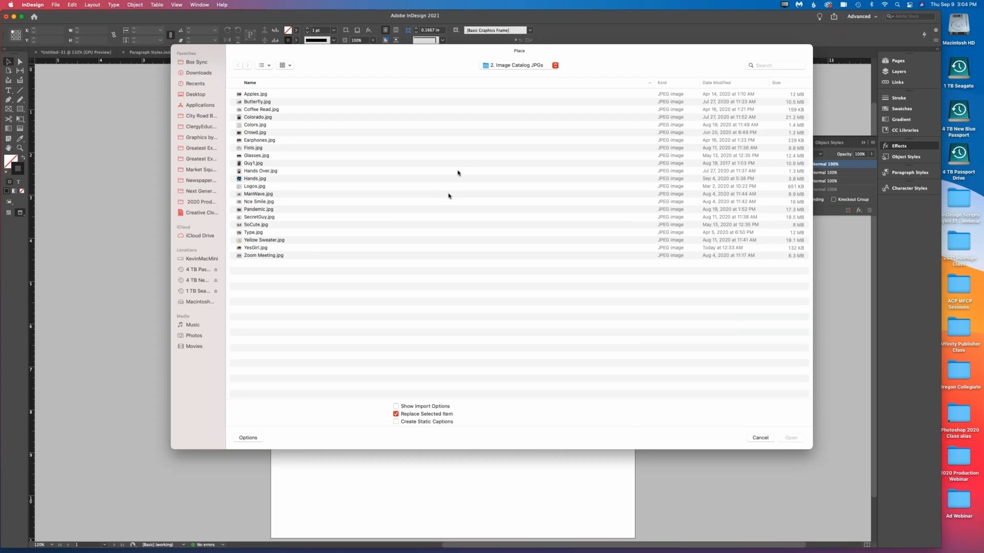
double_click(263, 142)
left_click_drag(294, 140, 499, 280)
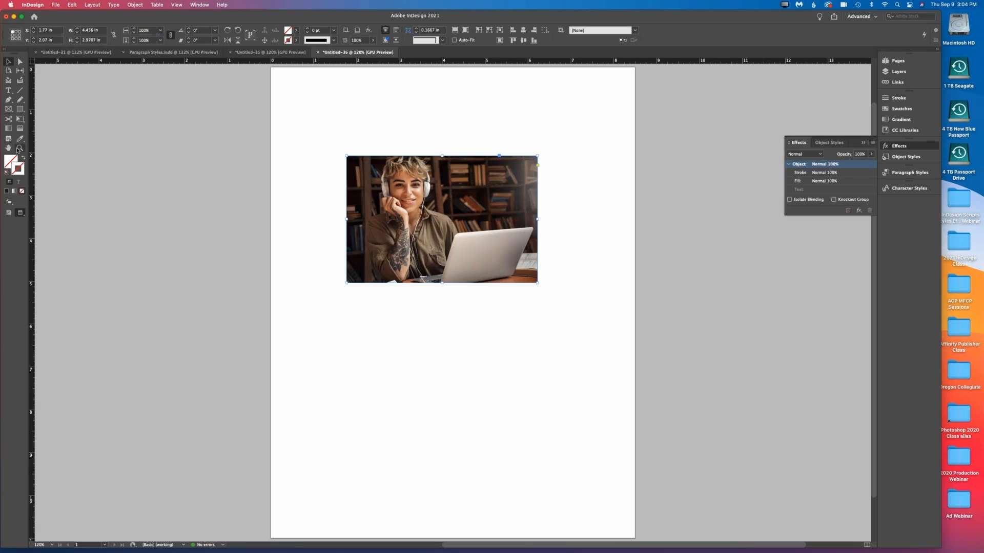
left_click(20, 148)
left_click(345, 204)
left_click(12, 61)
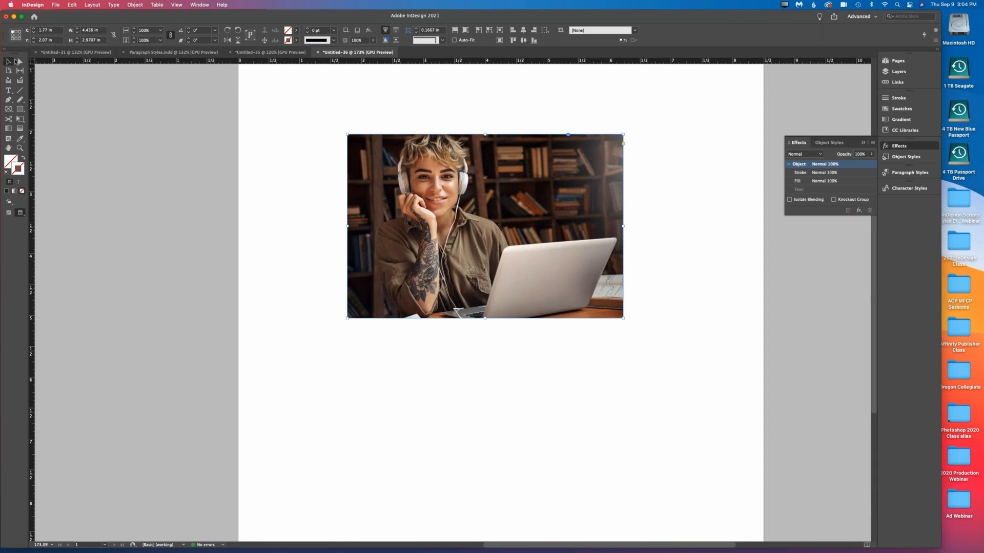
- Add the centered text "Text on Screen" in a text frame about 2.9 by 0.78 in below the photo
left_click(8, 90)
left_click_drag(383, 425, 563, 472)
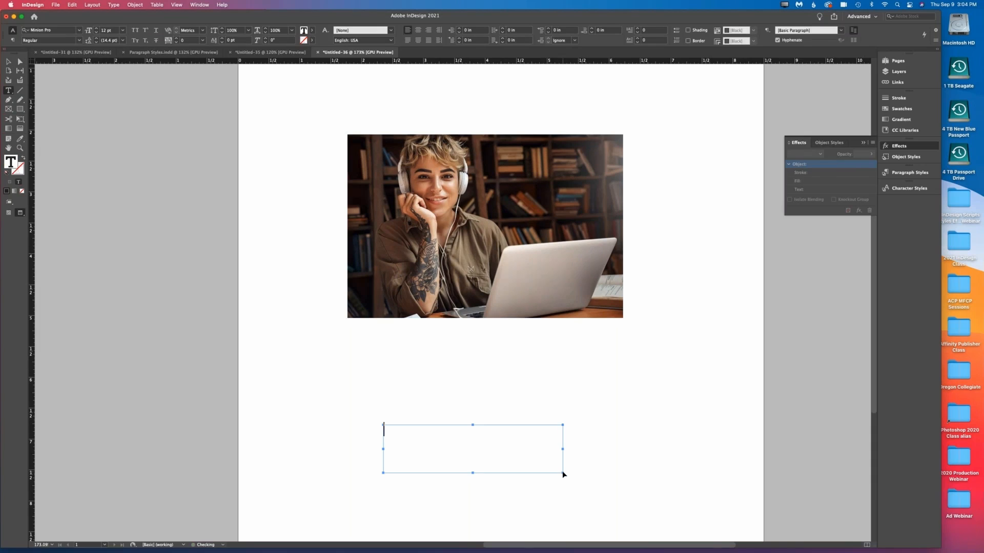
key("super+shift+c")
type("Text on Screen")
key("super+a")
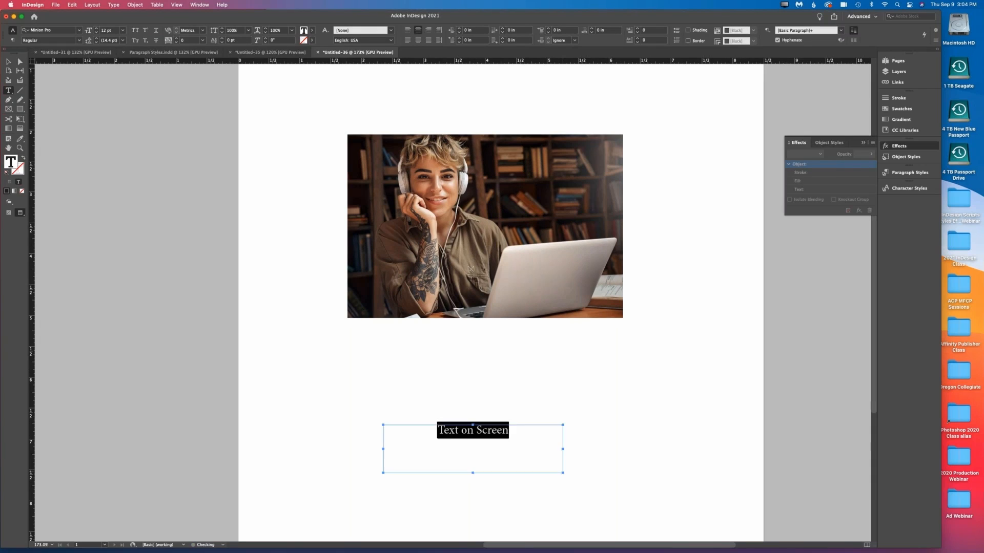
- Enlarge the "Text on Screen" text to 34 pt
key("super+shift+period")
key("super+shift+period")
key("super+shift+period")
key("super+shift+period")
key("super+shift+period")
key("super+shift+period")
key("super+shift+period")
key("super+shift+period")
key("super+shift+period")
key("super+shift+period")
key("super+shift+period")
key("super+shift+period")
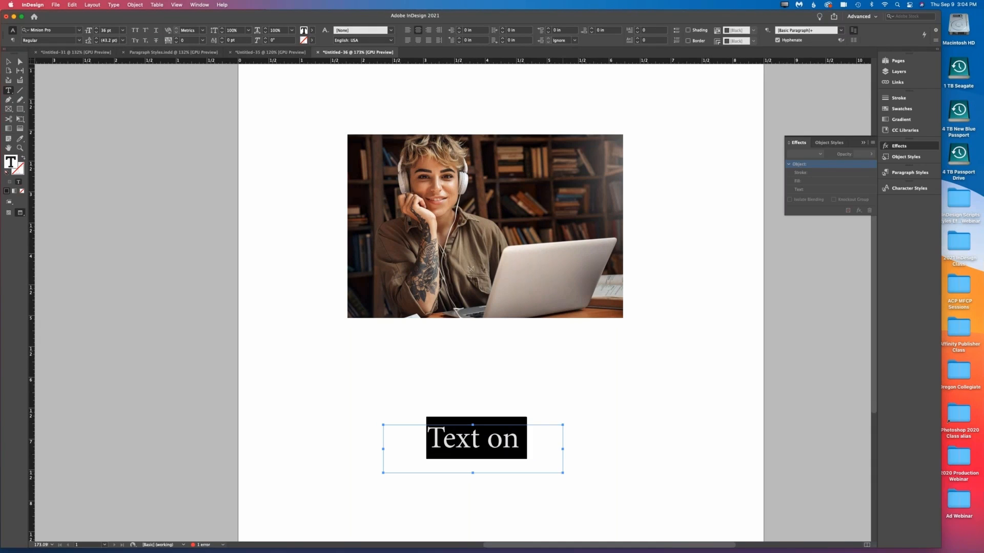
key("super+shift+comma")
- Give the text a yellow fill (C=0 M=0 Y=100 K=0) and a 0.3 pt black stroke, and deselect it
left_click(894, 109)
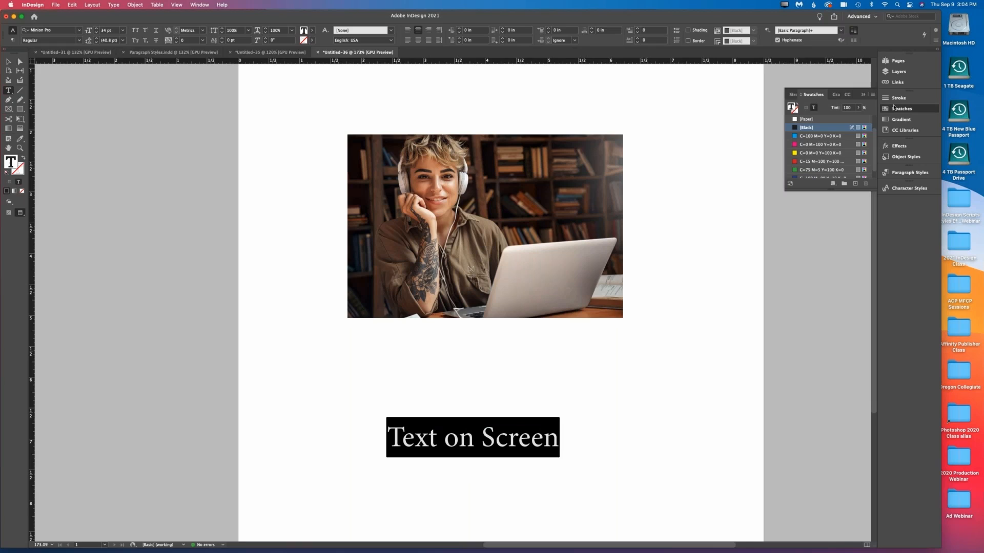
left_click(808, 153)
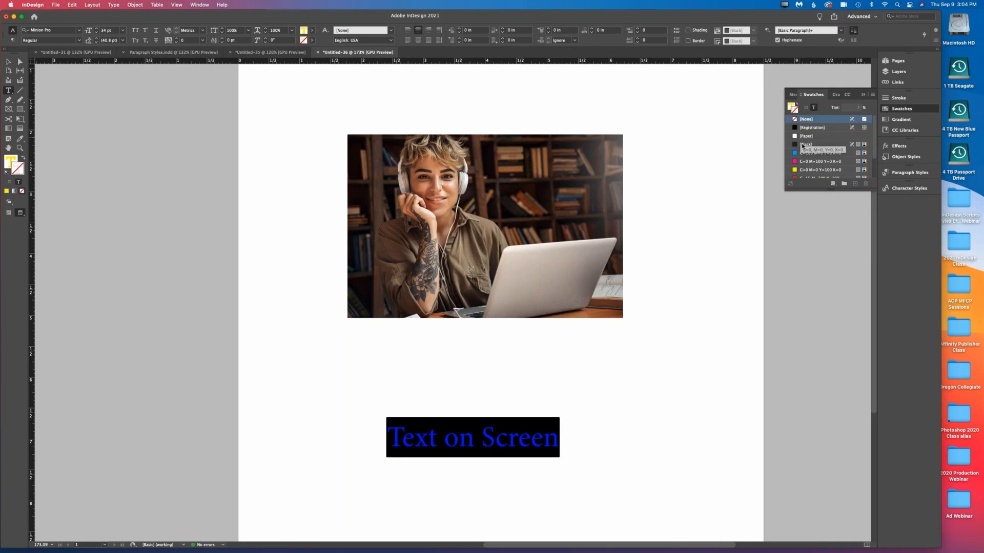
left_click(803, 145)
left_click(793, 95)
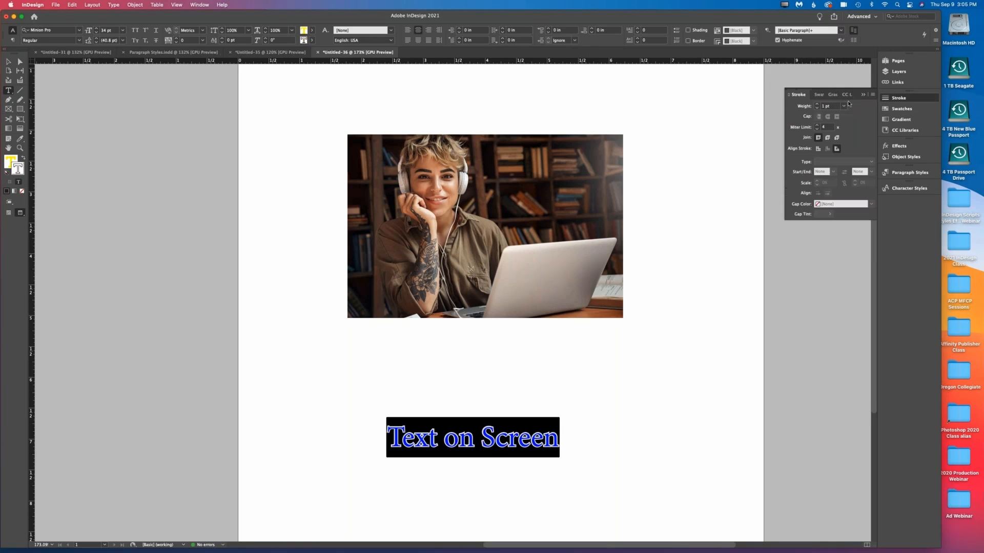
left_click(829, 105)
type("0.3")
key("Return")
left_click(8, 61)
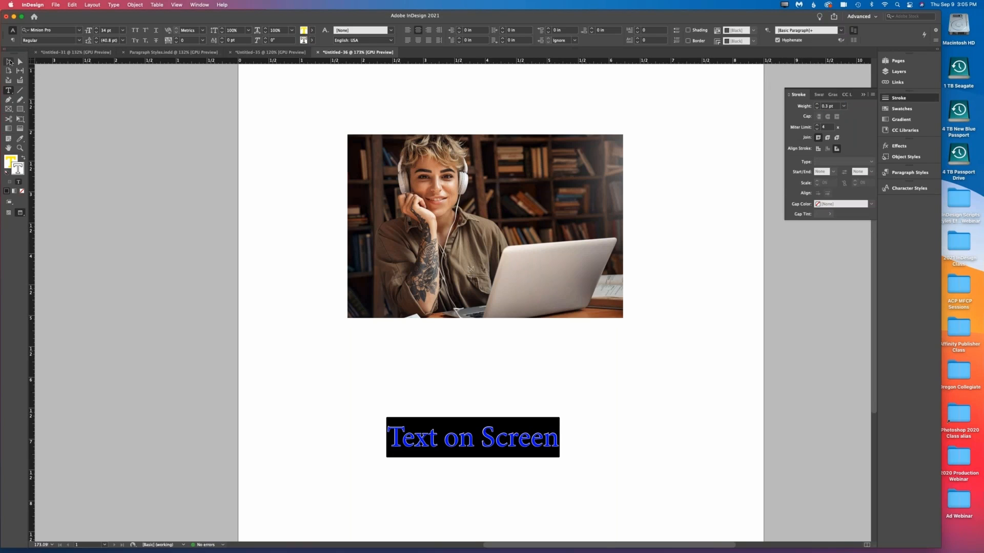
left_click(73, 96)
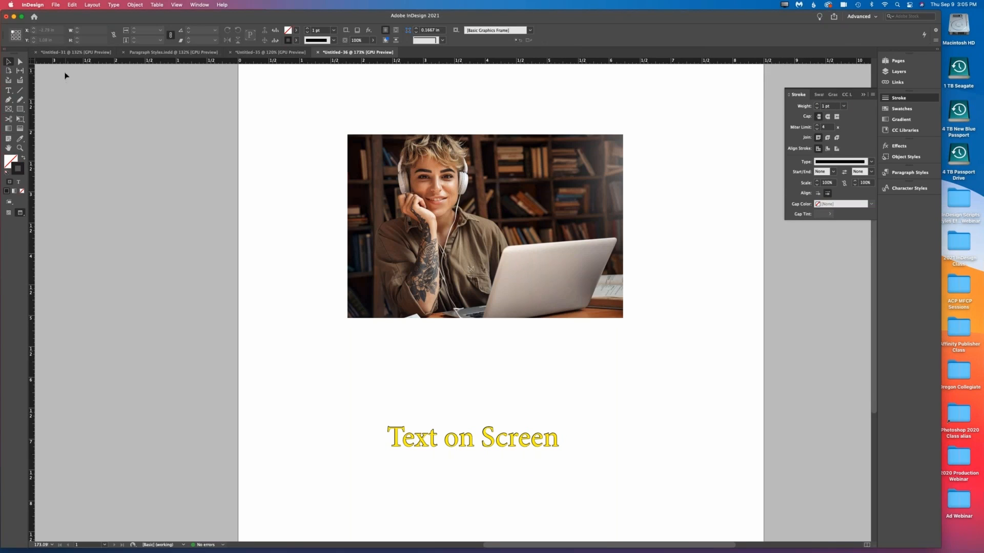
left_click(9, 91)
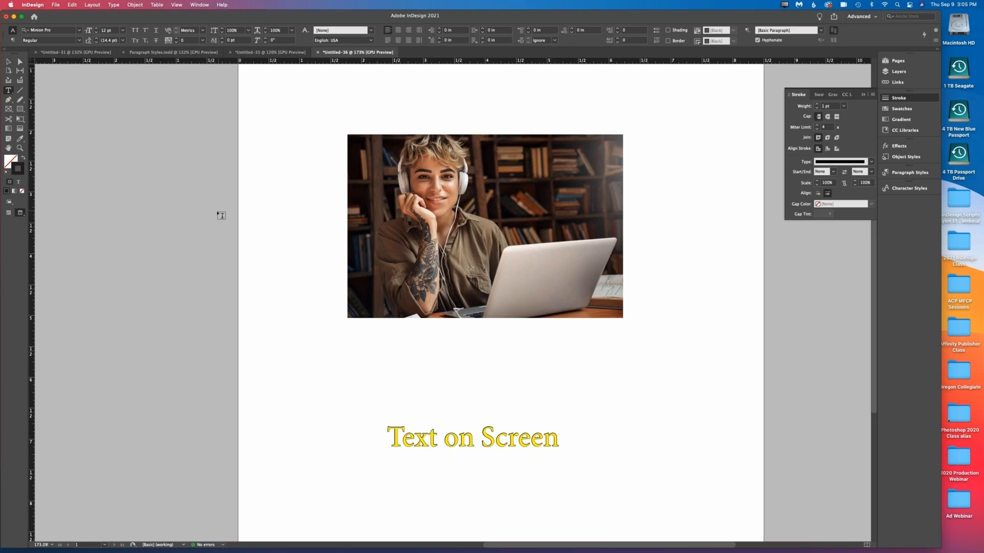
left_click(9, 61)
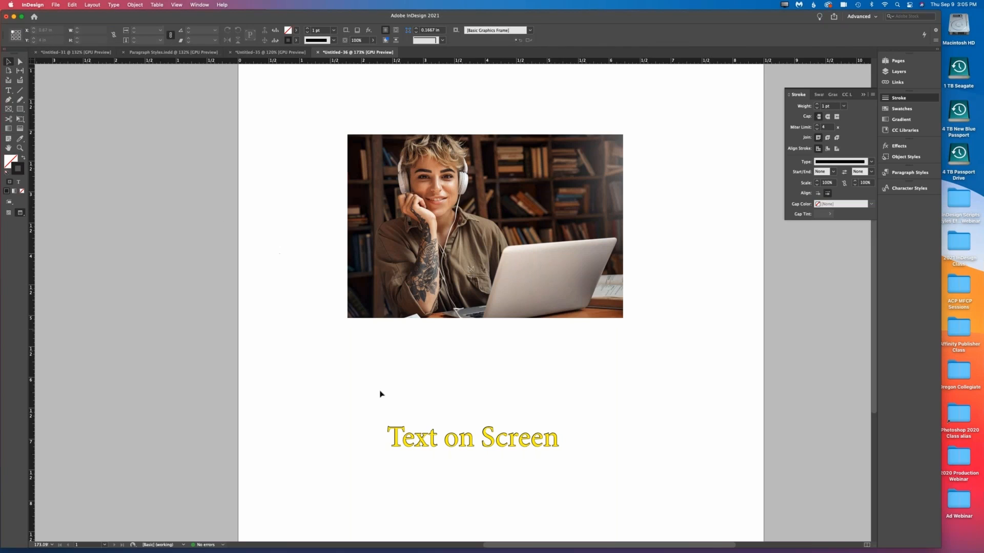
left_click(424, 439)
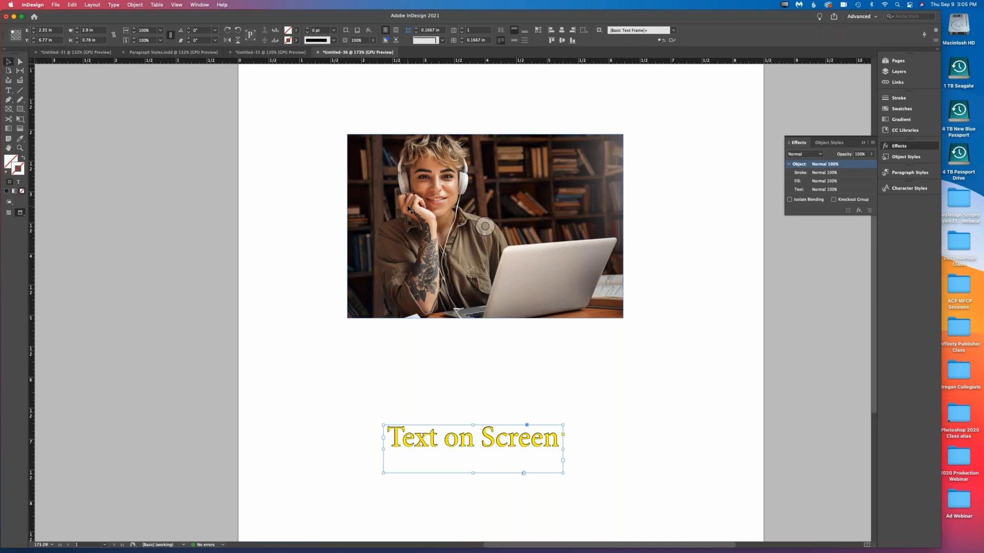
- Try a previewed drop shadow on the earphones photo with its blending mode set to Normal
left_click(408, 207)
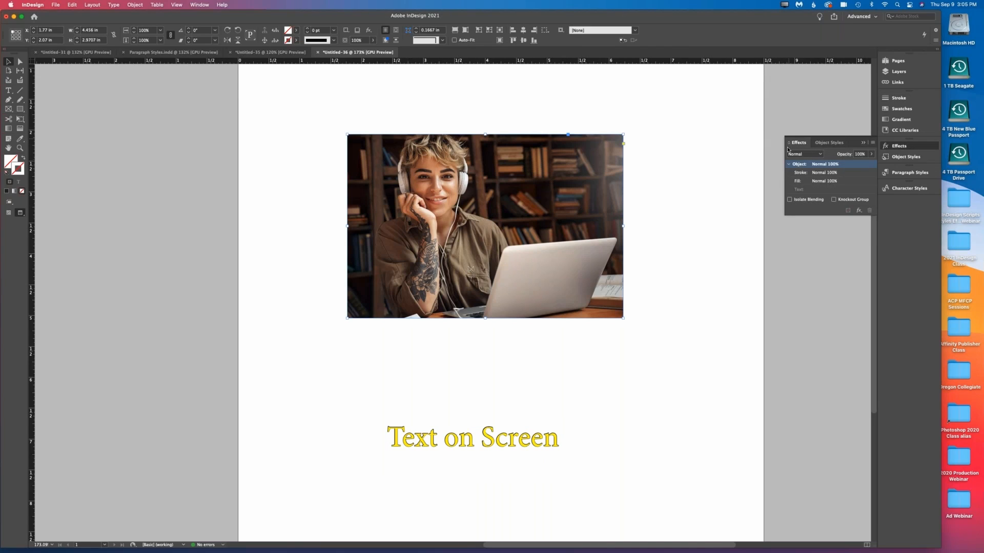
left_click(860, 211)
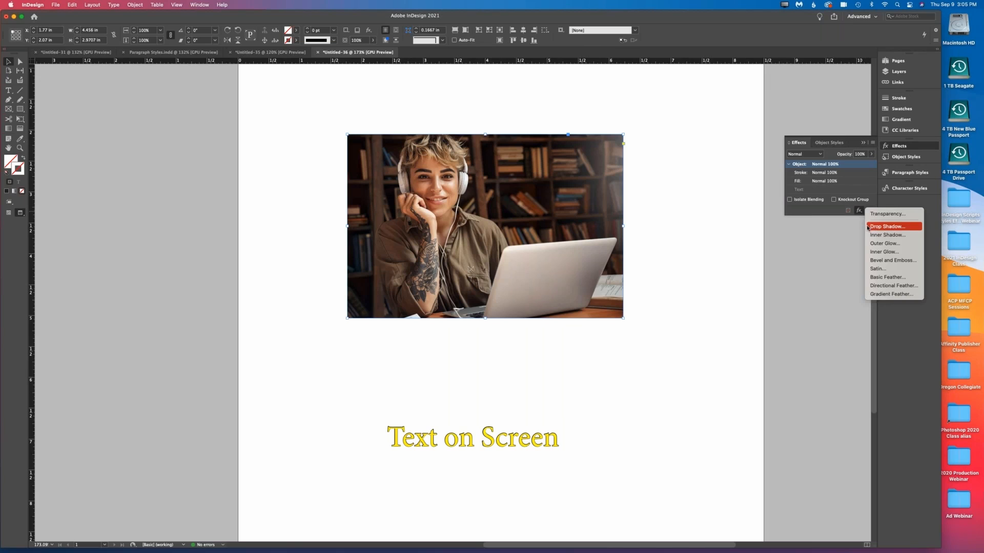
left_click(886, 226)
left_click_drag(377, 121, 267, 106)
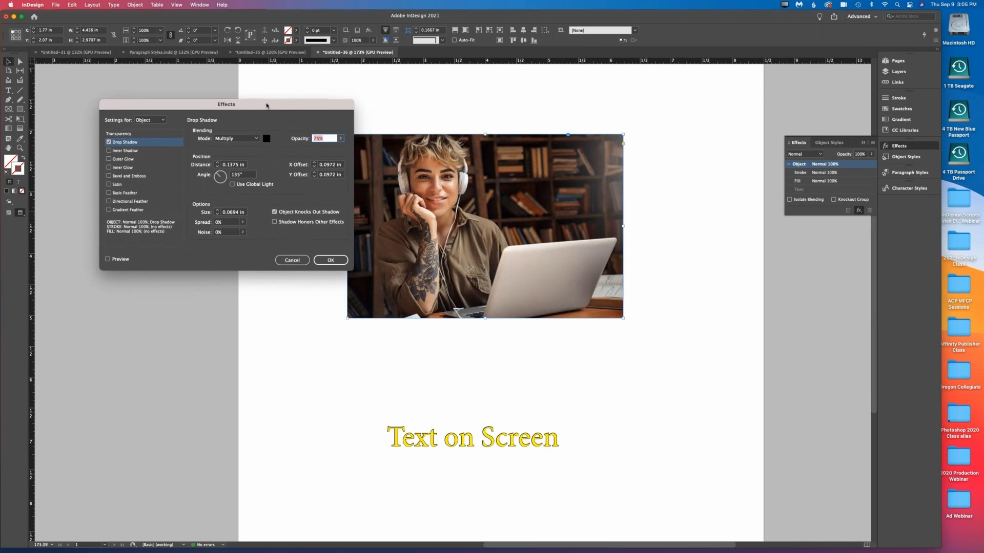
left_click(108, 259)
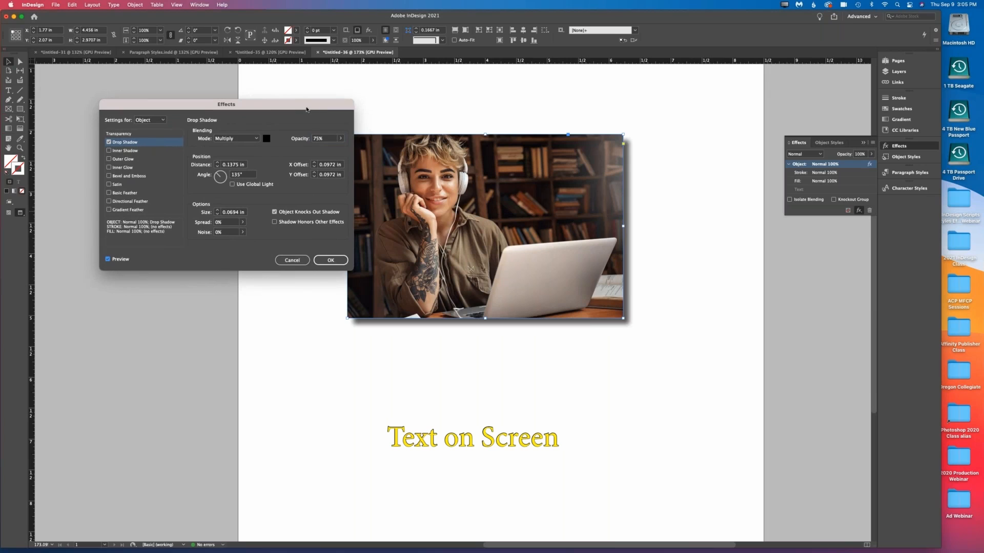
left_click_drag(306, 108, 391, 90)
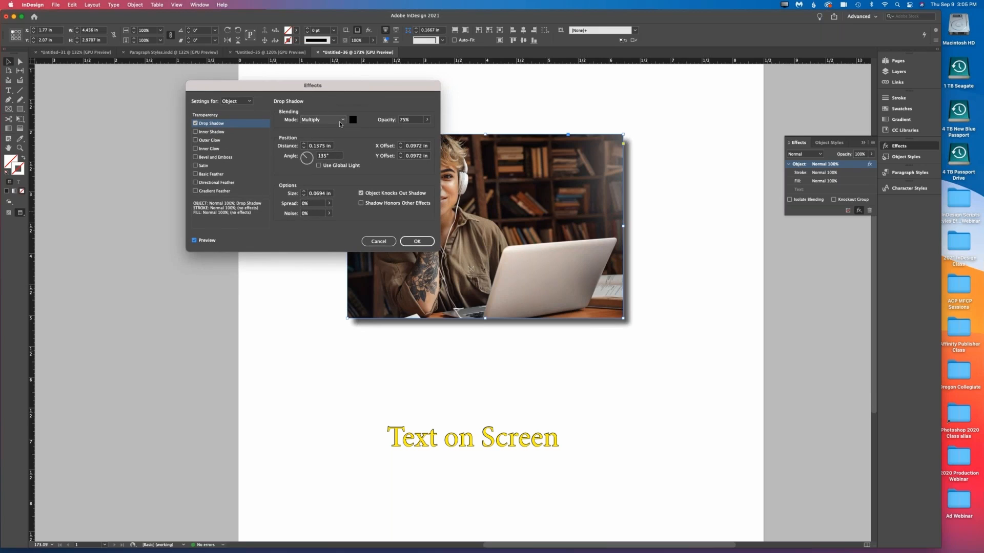
left_click(322, 119)
left_click(332, 128)
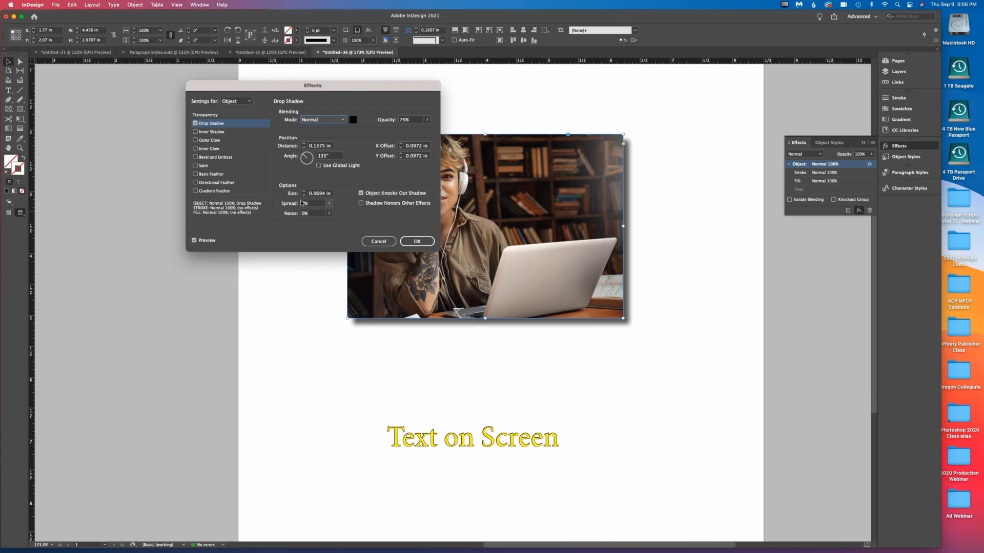
- Try a drop shadow spread of 92% with X and Y offsets of 0.125 in
left_click(329, 203)
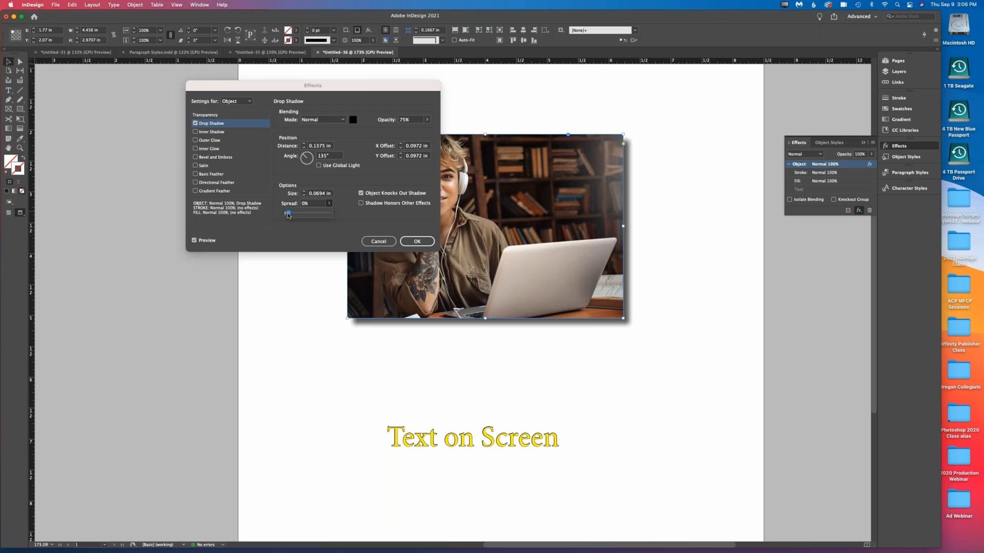
left_click_drag(288, 215, 331, 215)
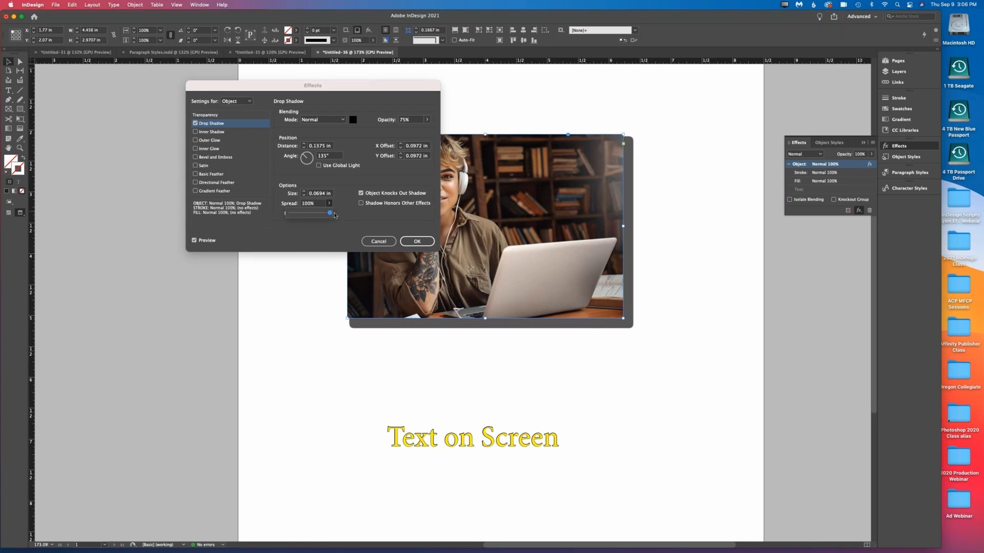
mouse_move(330, 215)
left_mouse_down()
mouse_move(288, 215)
mouse_move(327, 216)
left_mouse_up()
left_click(400, 148)
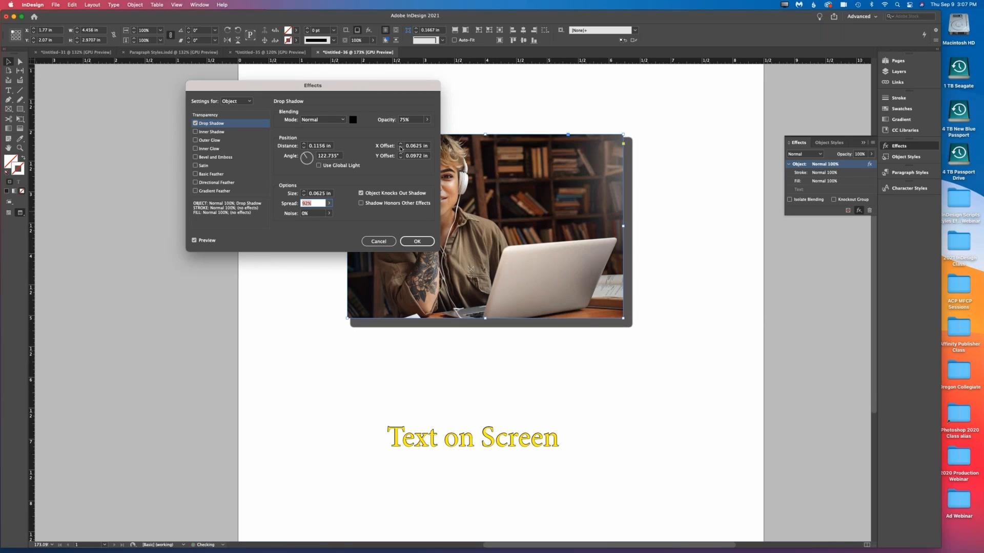
left_click(400, 158)
left_click(402, 144)
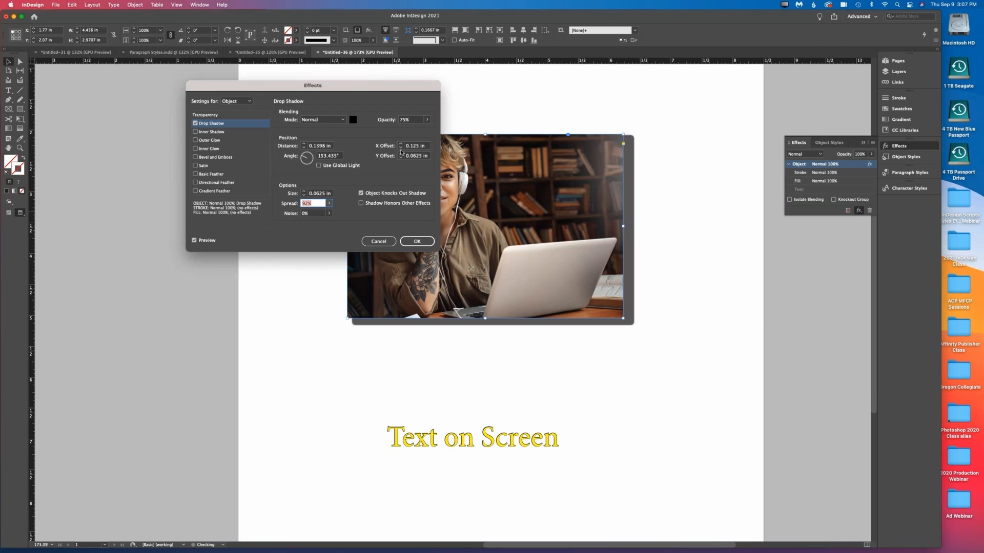
left_click(400, 154)
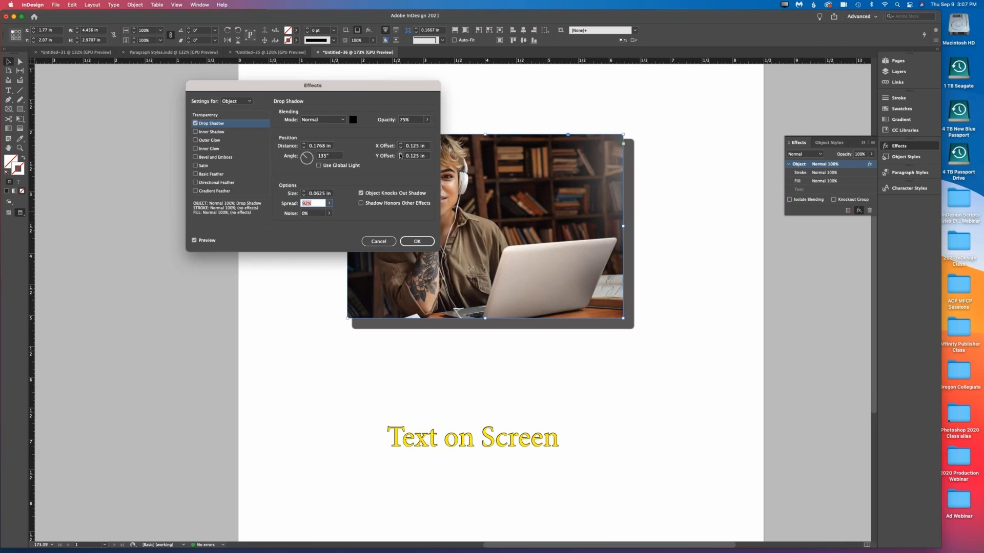
- Try different drop shadow sizes down to 0 in and reduce the shadow's distance to 0.0768 in
left_click(304, 195)
left_click(304, 192)
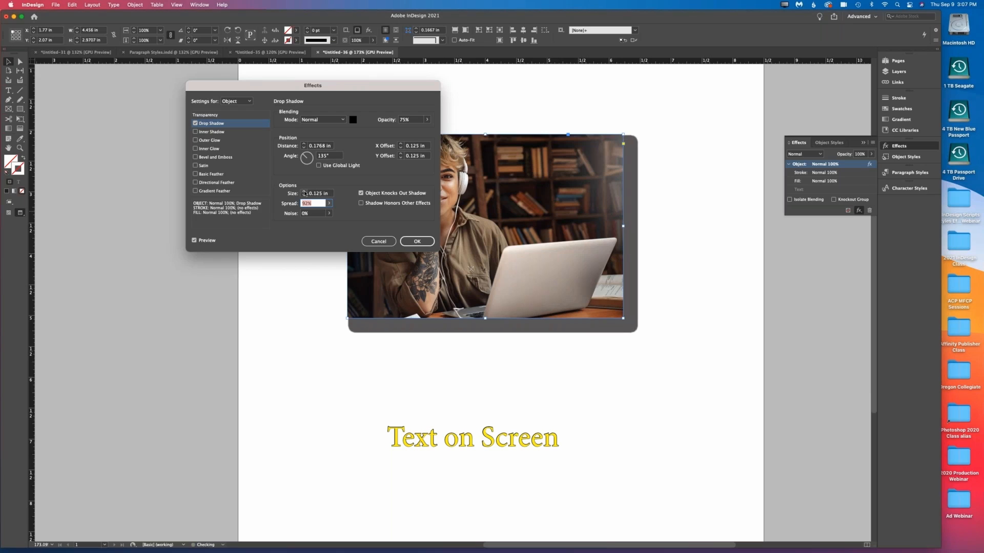
left_click(304, 196)
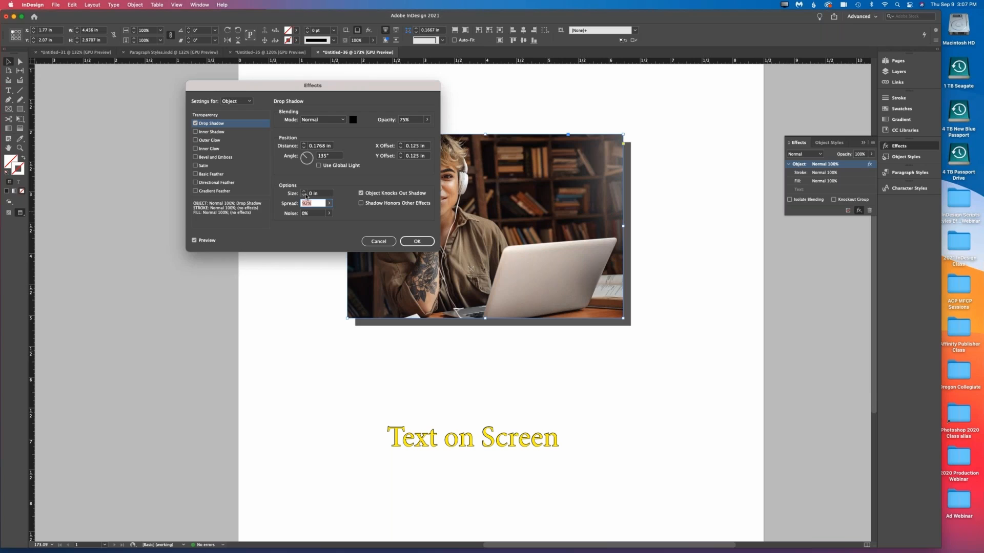
left_click(315, 148)
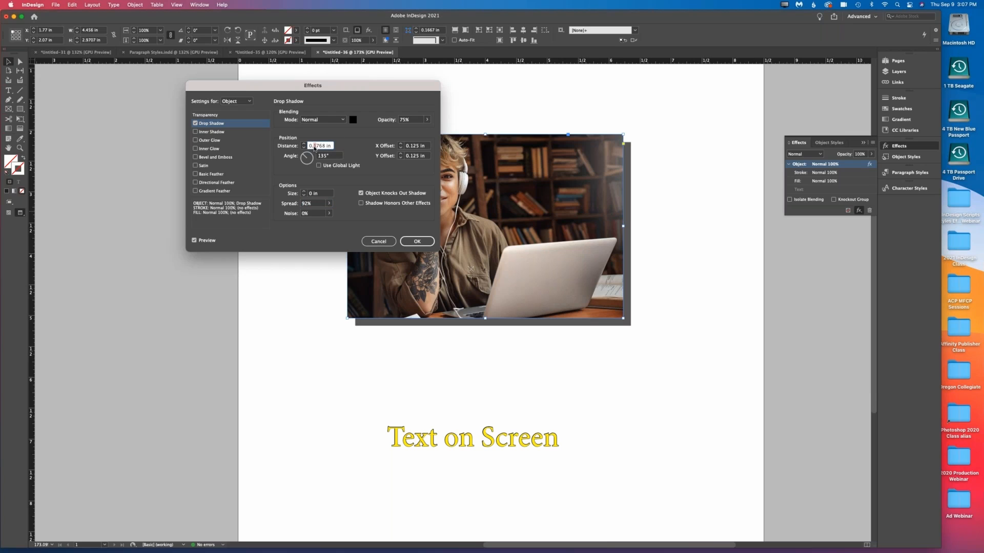
key("Tab")
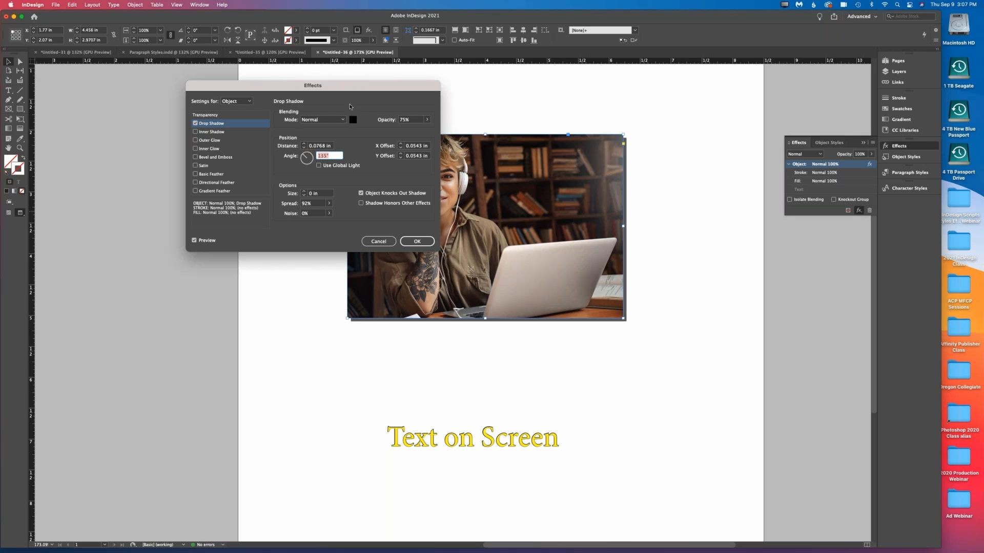
- Lower the drop shadow's opacity to 36% and its spread to 49%
left_click(427, 120)
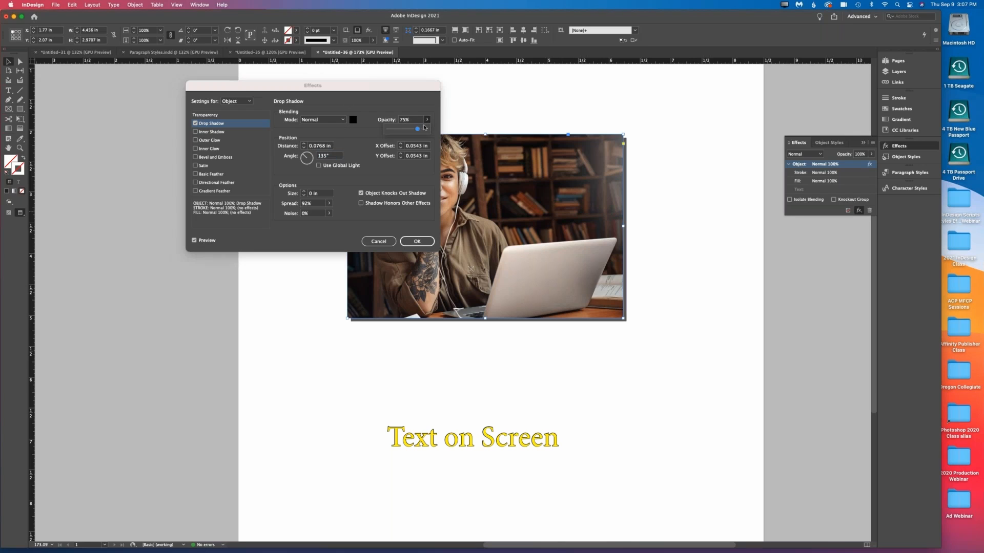
left_click_drag(418, 129, 401, 129)
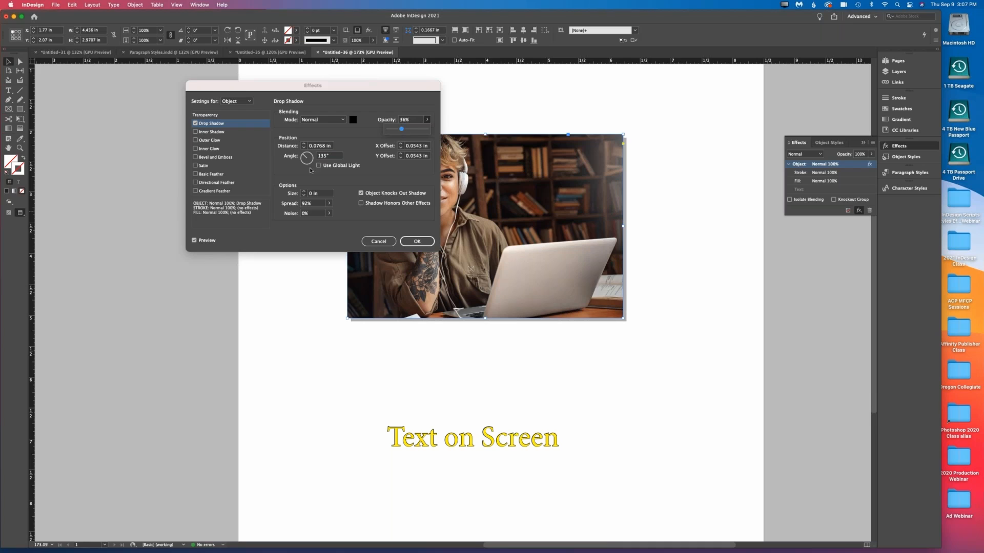
left_click(329, 204)
left_click_drag(328, 213, 309, 212)
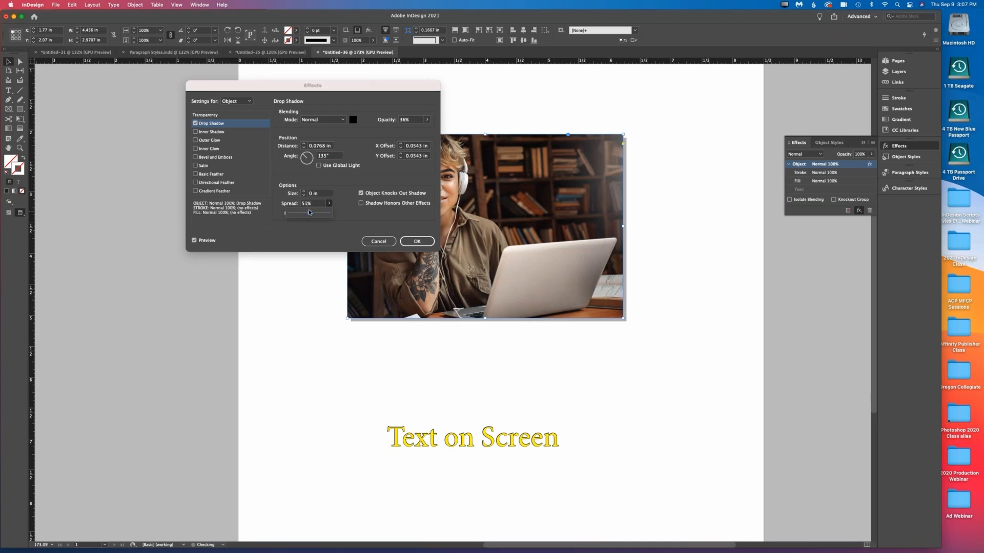
- Set the drop shadow's distance to 0.1768 in
left_click(315, 147)
type("1")
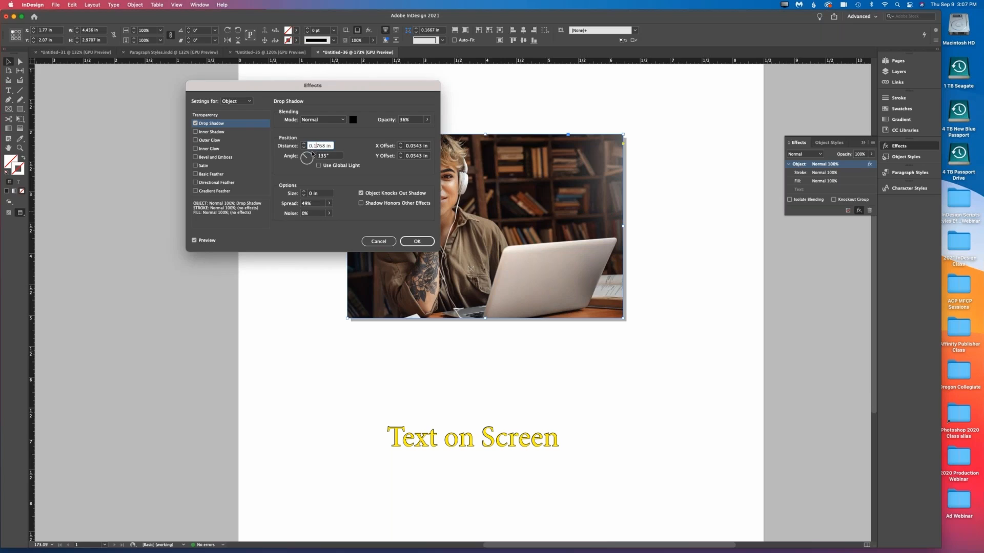
key("Tab")
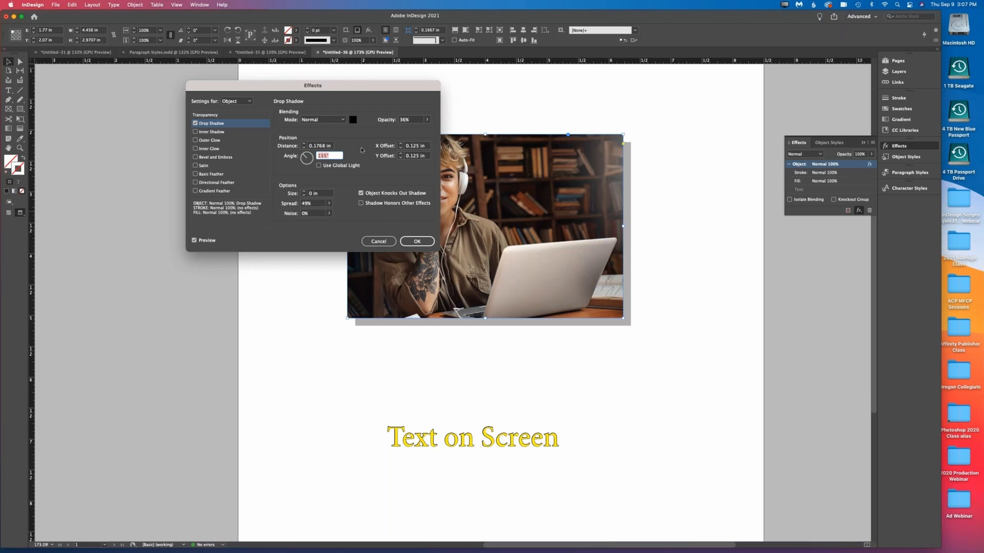
- Soften the drop shadow with a 31% spread and 0.0625 in size, and raise its noise
left_click(329, 203)
left_click_drag(308, 216, 301, 215)
left_click(304, 192)
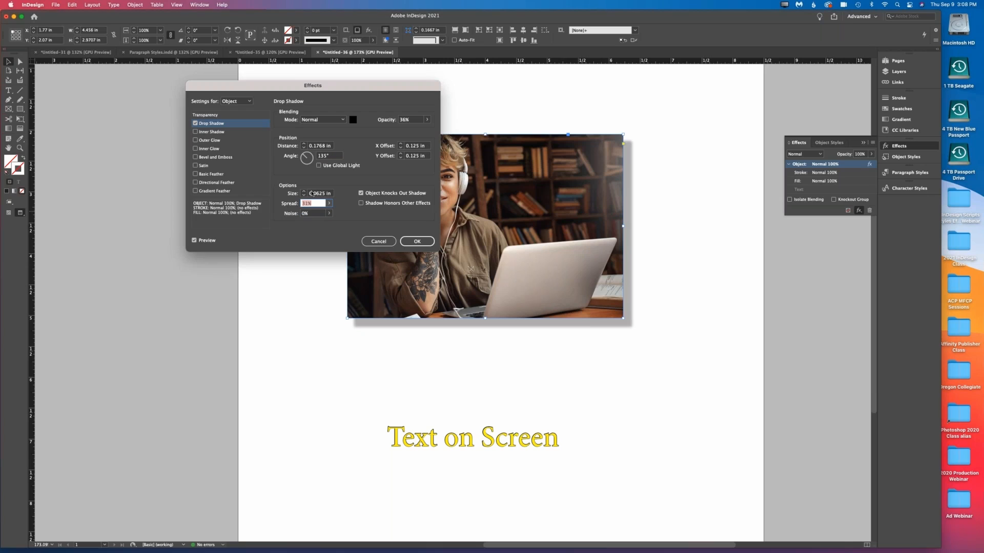
left_click(328, 213)
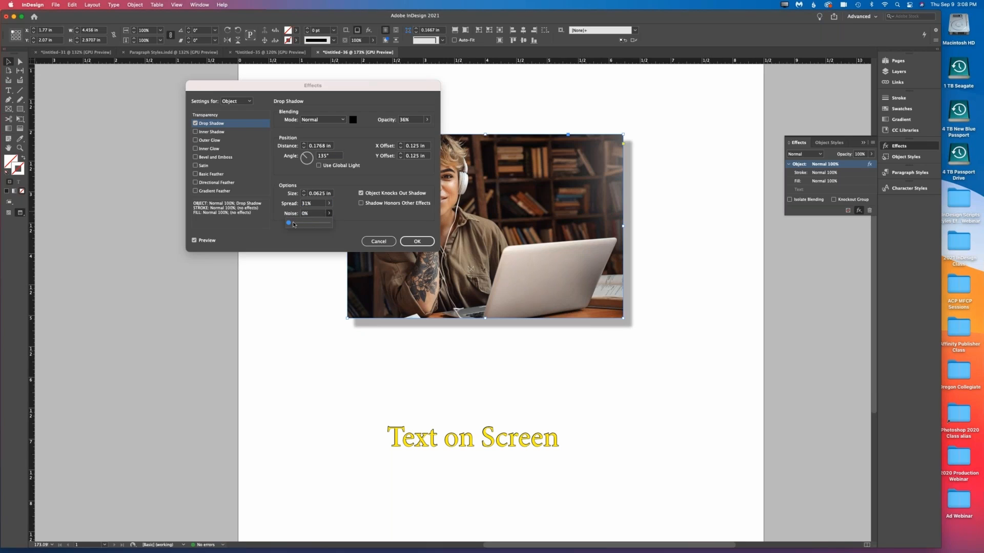
left_click_drag(294, 224, 318, 224)
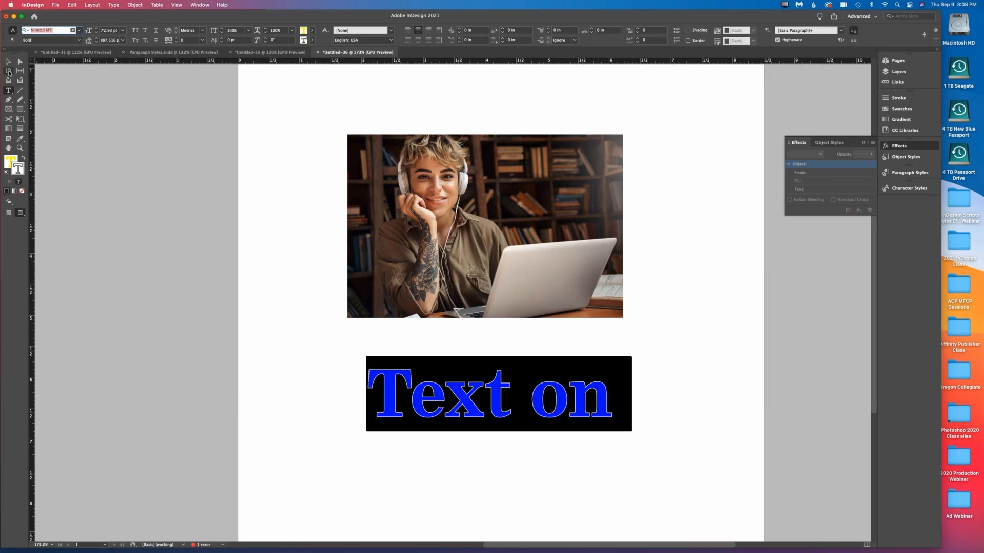
- Leave text editing in the enlarged yellow text and select its frame
key("Escape")
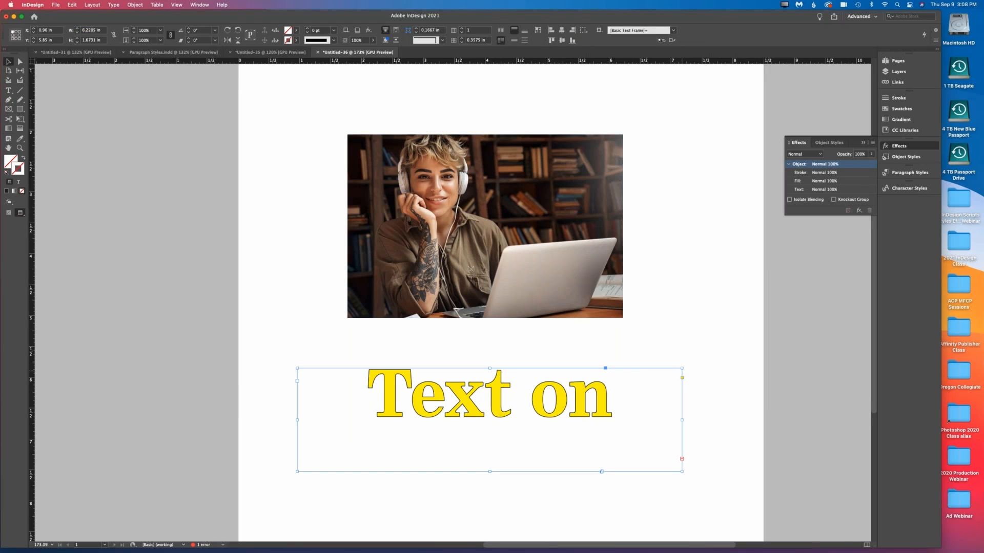
- Resize the yellow text's frame to show all of "Text on Screen" and trim it to about 7.05 by 0.67 in
left_click_drag(682, 368, 694, 361)
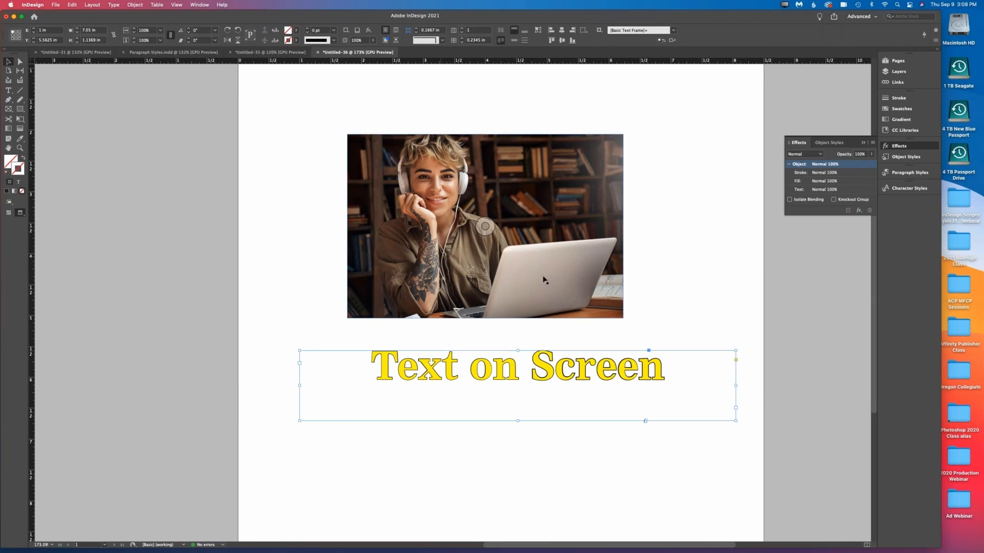
left_click_drag(517, 422, 518, 393)
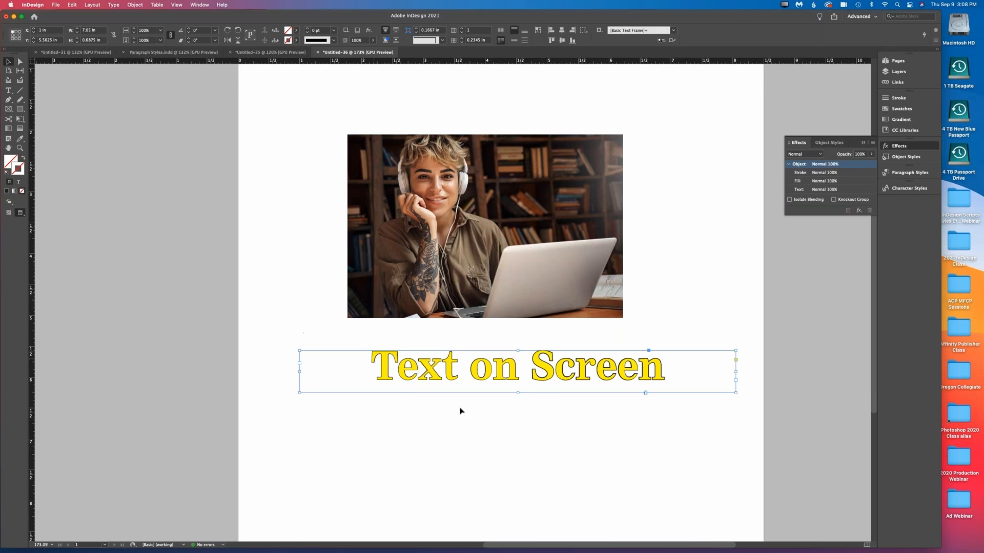
mouse_move(528, 394)
left_mouse_down()
mouse_move(528, 487)
mouse_move(518, 469)
mouse_move(518, 392)
left_mouse_up()
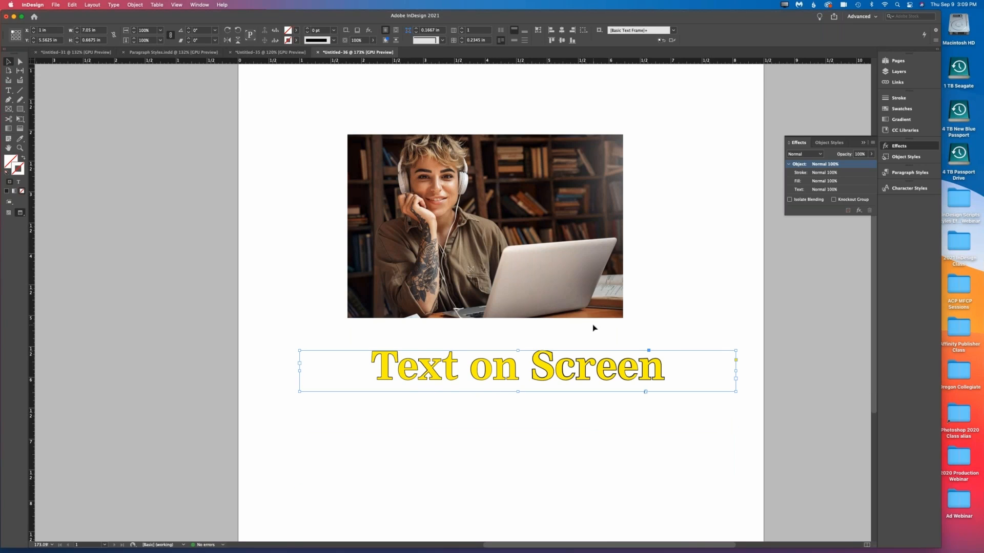
- Add an outer glow in the Black swatch to the "Text on Screen" frame
left_click(858, 210)
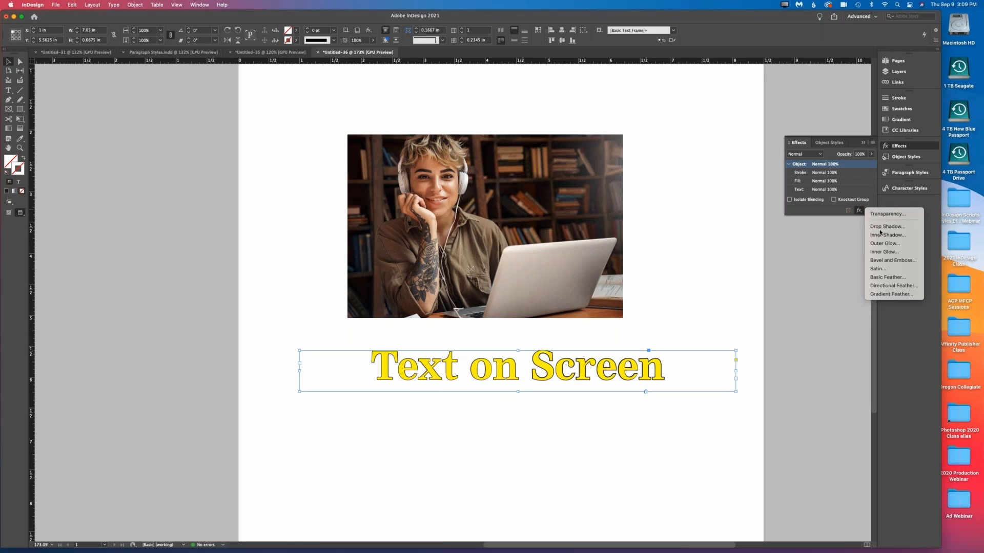
left_click(884, 243)
left_click(357, 119)
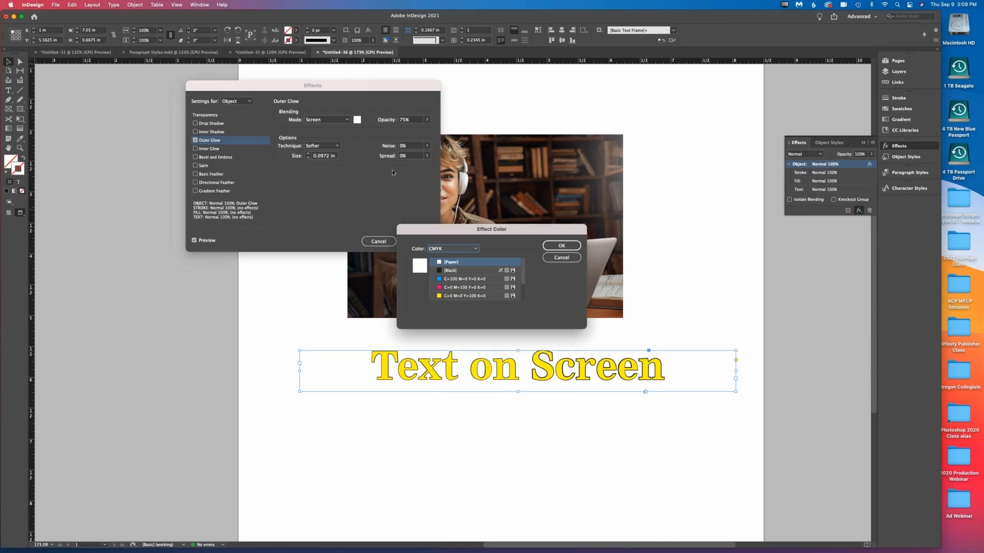
left_click(439, 271)
left_click(562, 246)
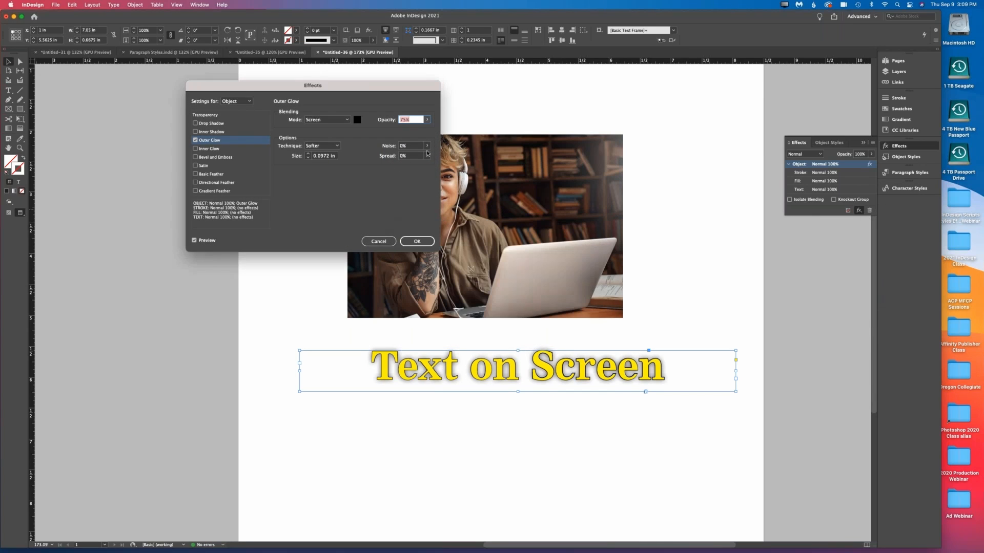
- Set the outer glow's opacity to 100% and its spread to 43%, and apply the effect
left_click(426, 156)
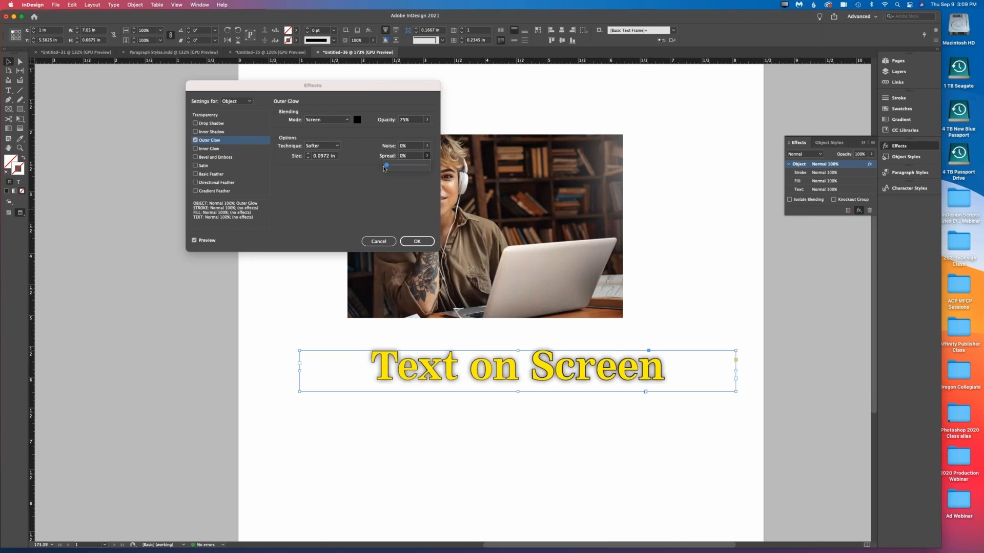
left_click_drag(384, 168, 413, 170)
left_click(427, 119)
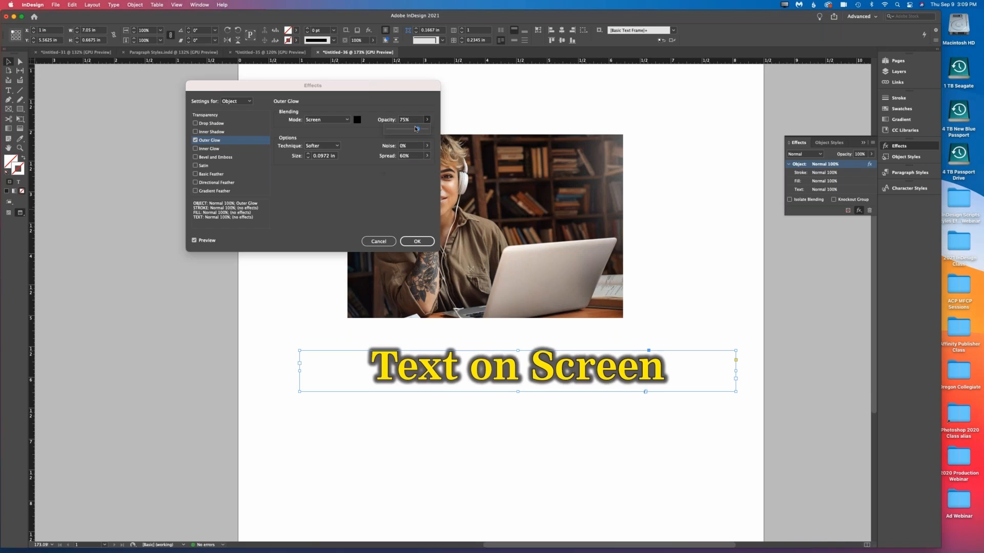
left_click_drag(416, 128, 428, 129)
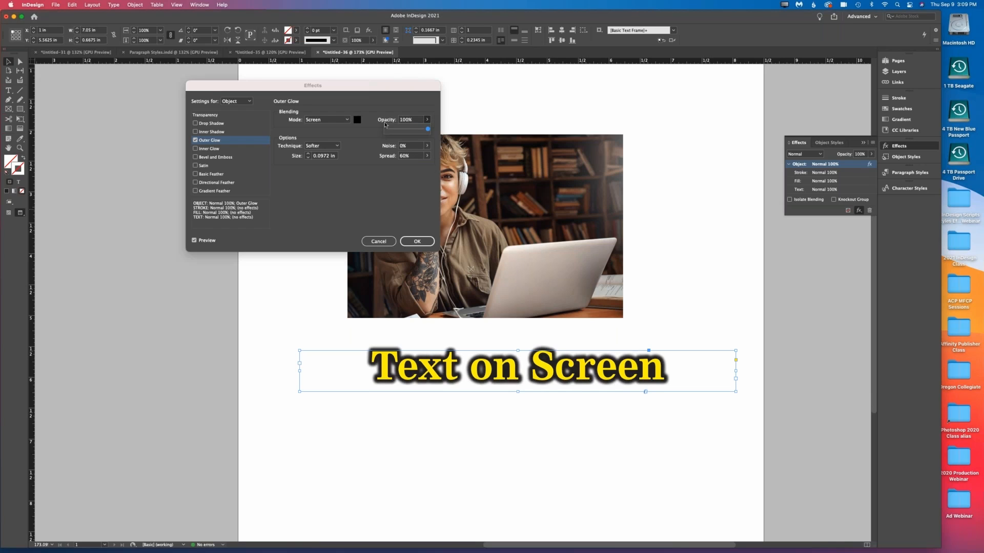
left_click(426, 155)
mouse_move(416, 166)
left_mouse_down()
mouse_move(429, 166)
mouse_move(404, 164)
left_mouse_up()
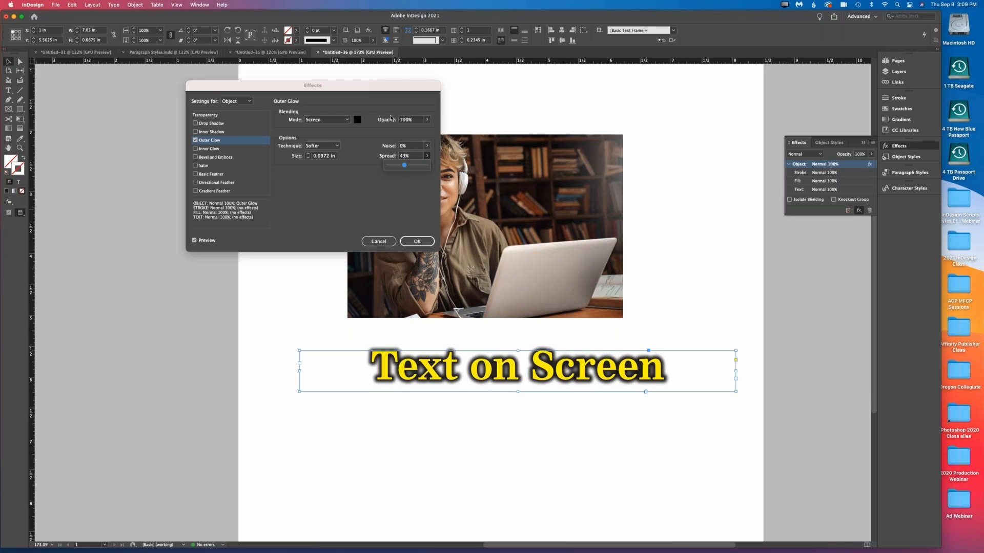
left_click(414, 241)
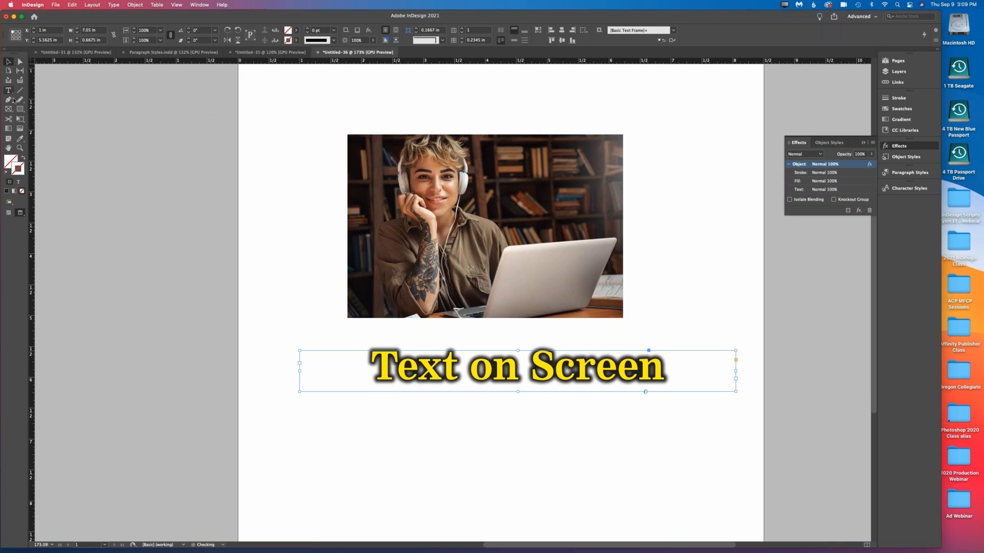
left_click(8, 91)
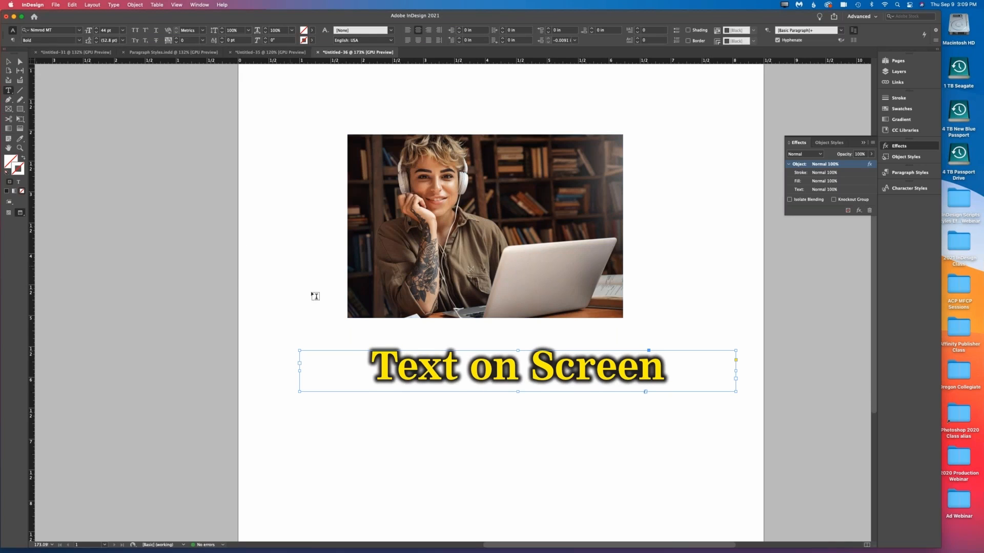
triple_click(401, 353)
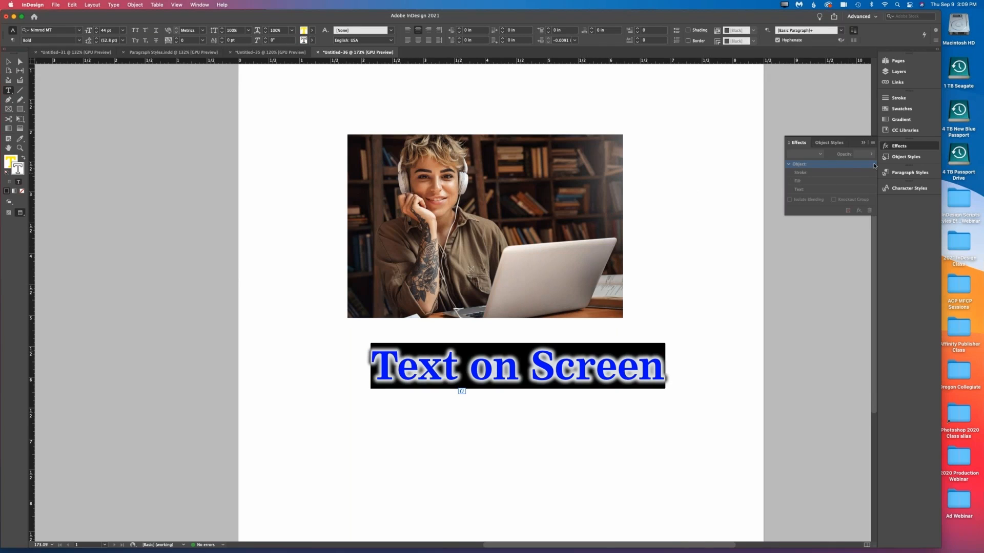
left_click(902, 109)
key("Escape")
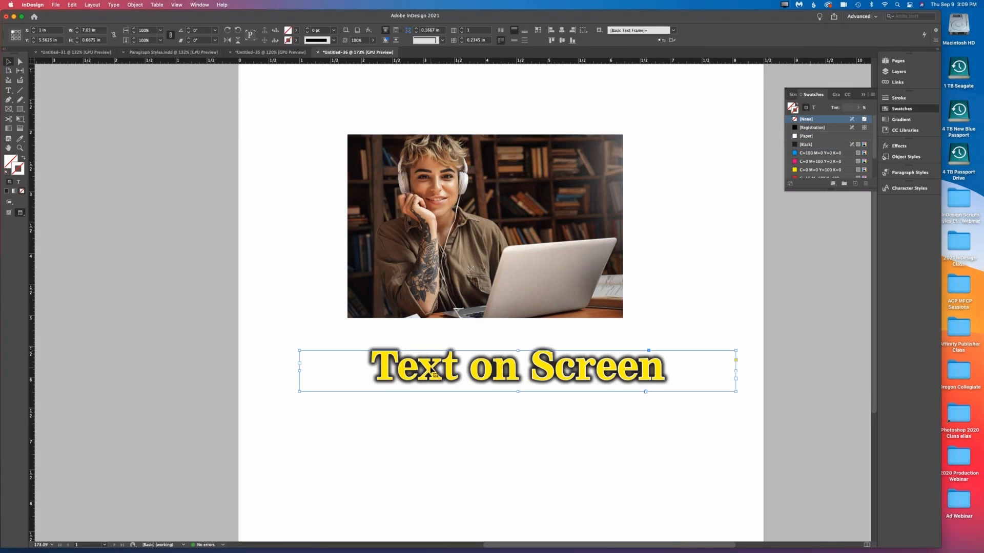
- Move the glowing text onto the photo and scale it down to about 5.58 in wide
left_click_drag(432, 370, 406, 232)
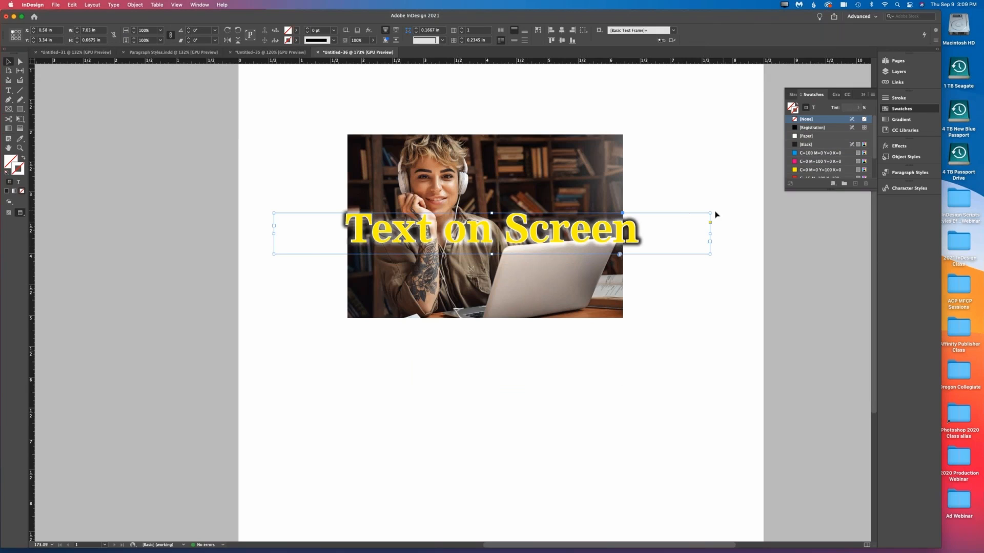
left_click_drag(709, 213, 608, 285)
key("super+z")
left_click_drag(710, 213, 608, 238)
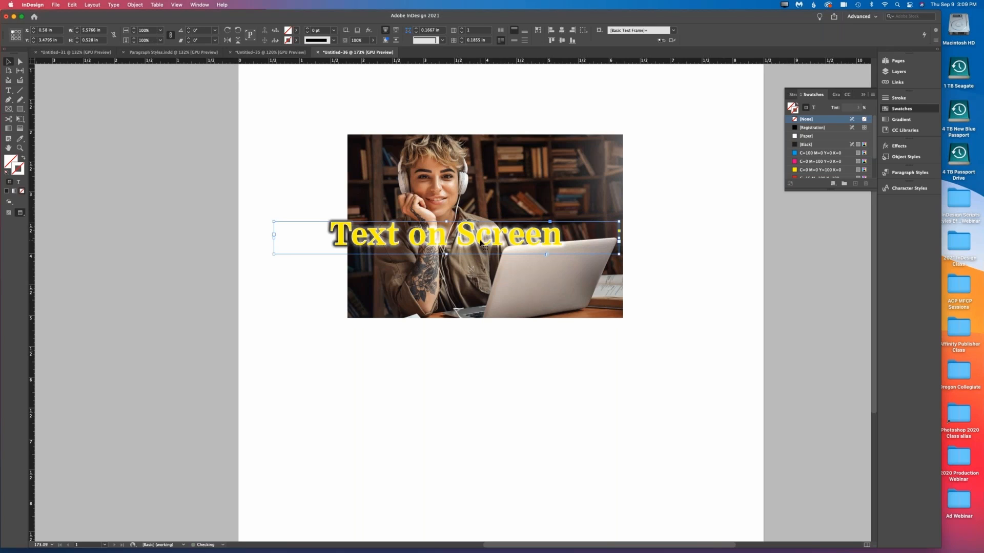
left_click_drag(481, 239, 515, 226)
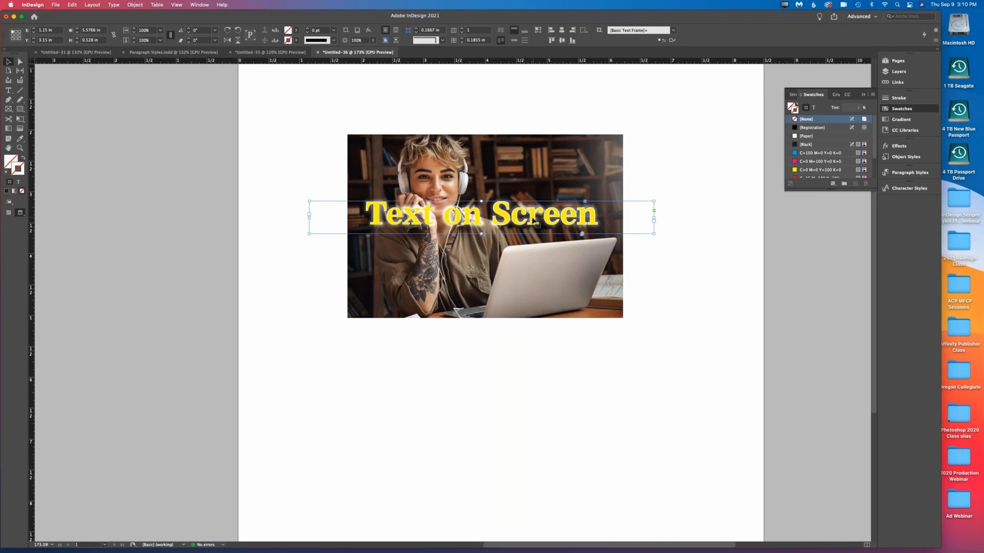
- Move the glowing text off the photo and clear the page by deleting both the text frame and the photo
left_click_drag(534, 221, 545, 387)
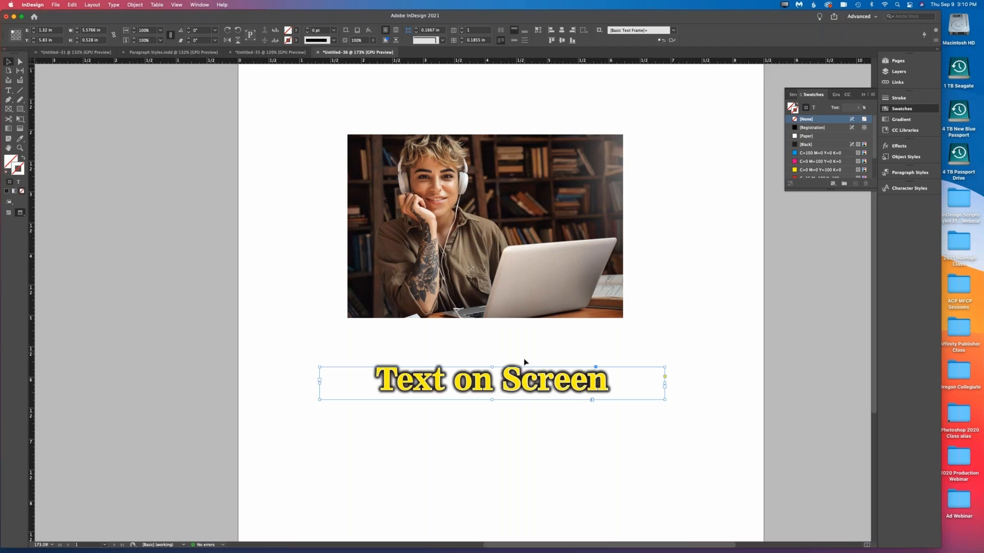
key("Delete")
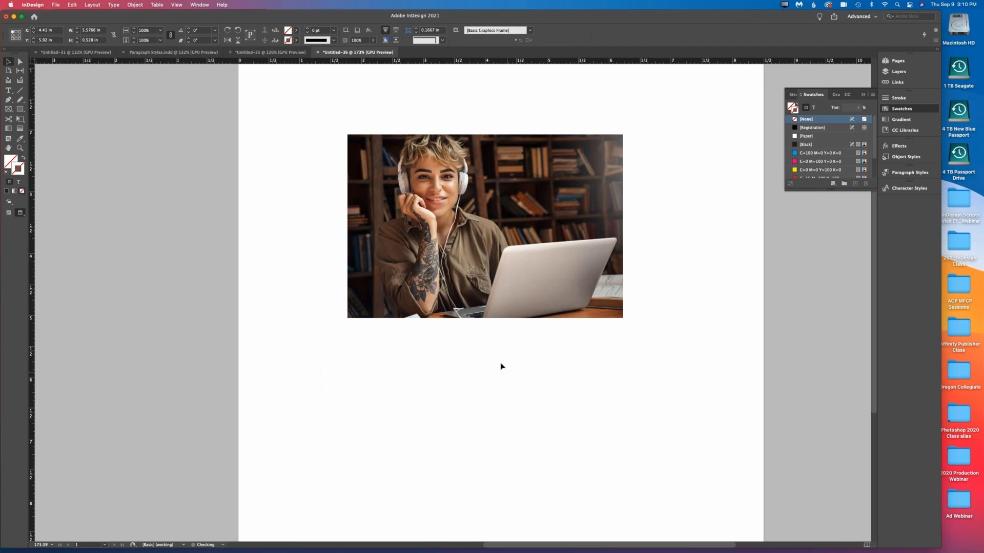
left_click(484, 226)
key("Delete")
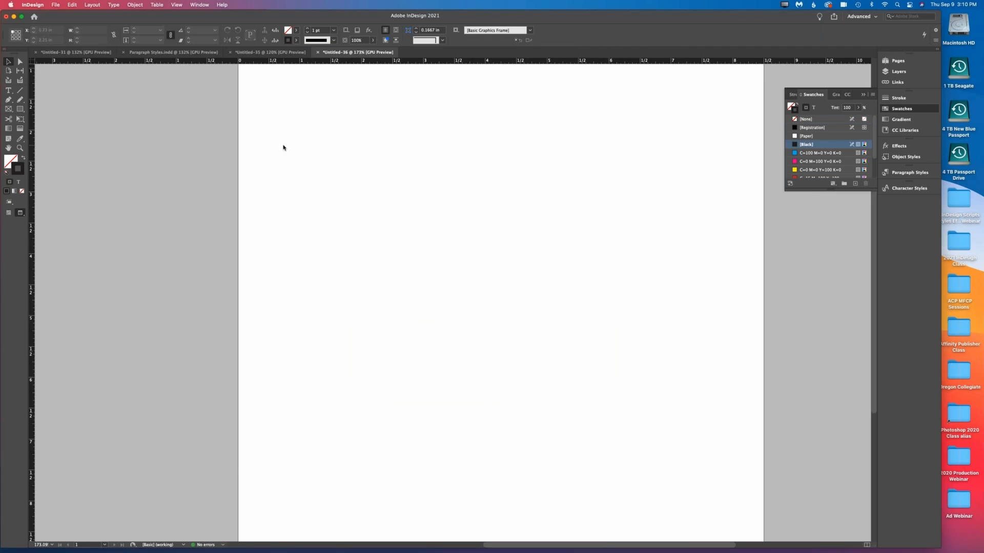
- Place the image Crowd.jpg on the empty page at about 4.81 in wide
key("super+d")
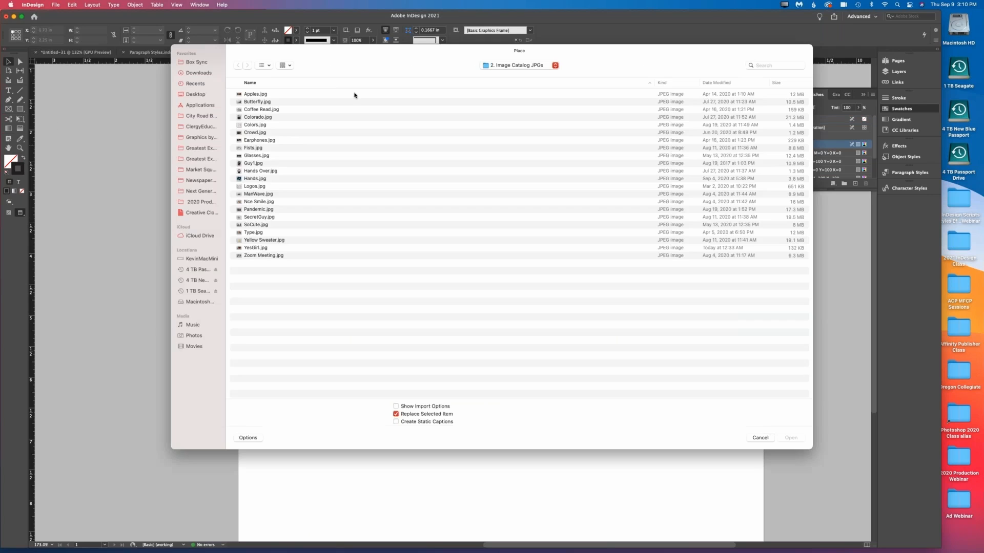
left_click(256, 132)
key("Return")
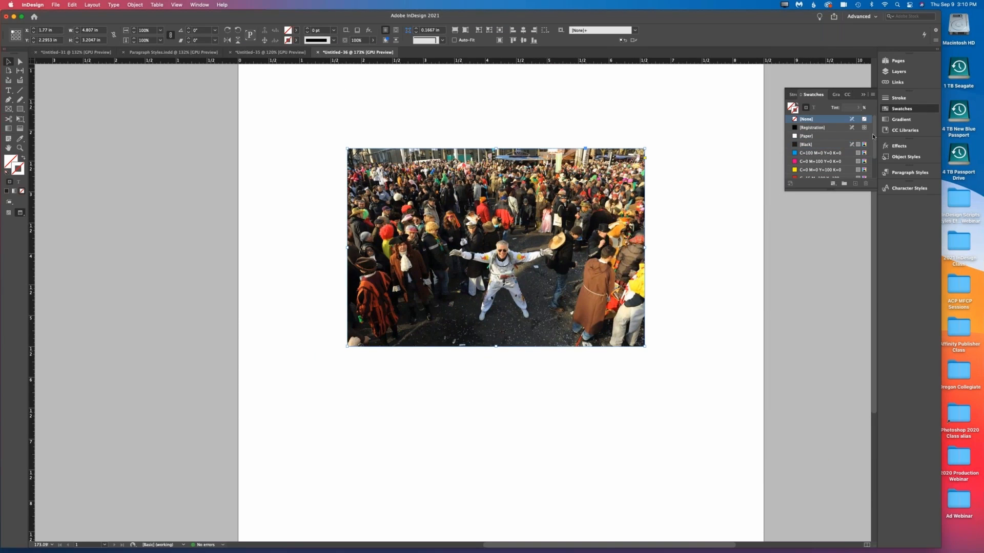
- Apply a Bevel and Emboss effect to the crowd photo with the Inner Bevel style and a 0.125 in size
left_click(899, 145)
left_click(859, 210)
left_click(882, 262)
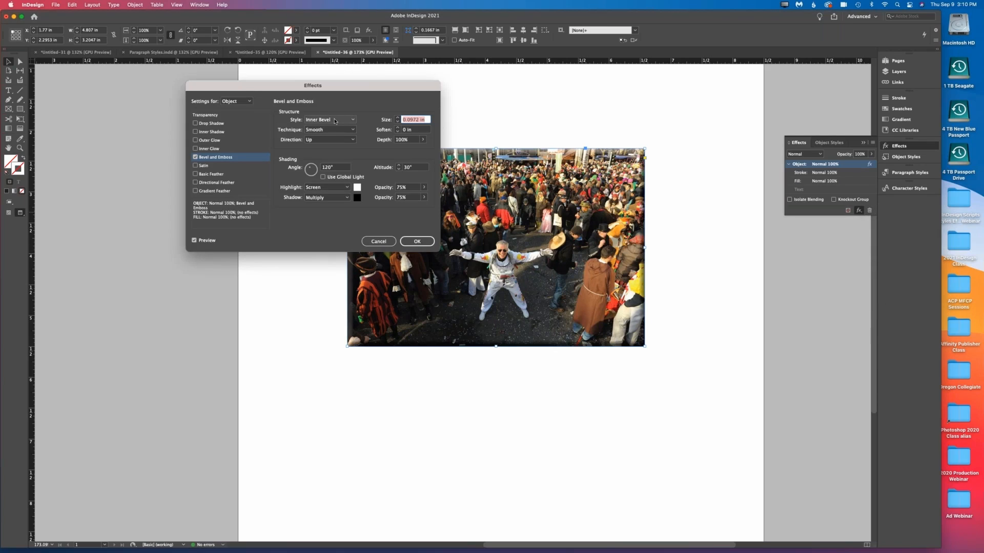
left_click(397, 117)
left_click(397, 117)
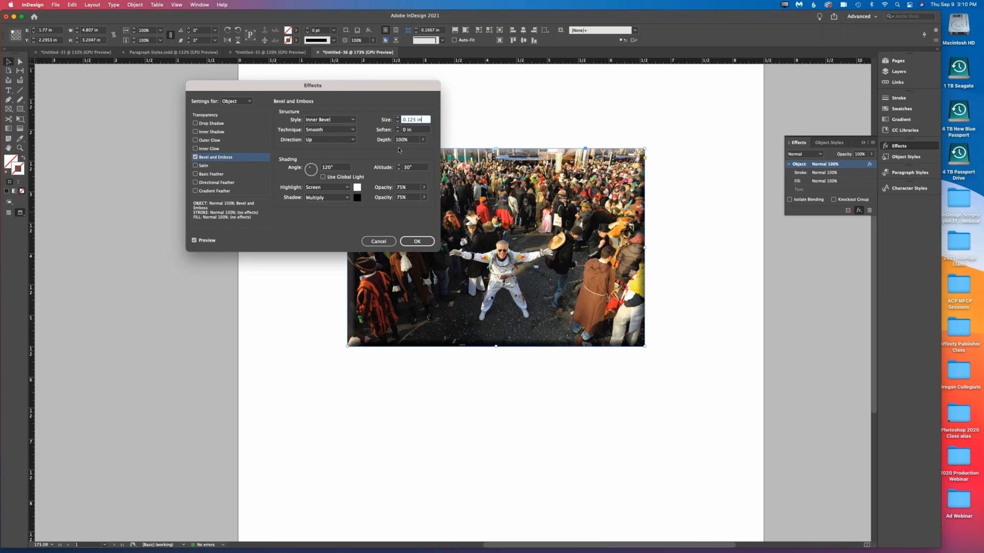
left_click(417, 241)
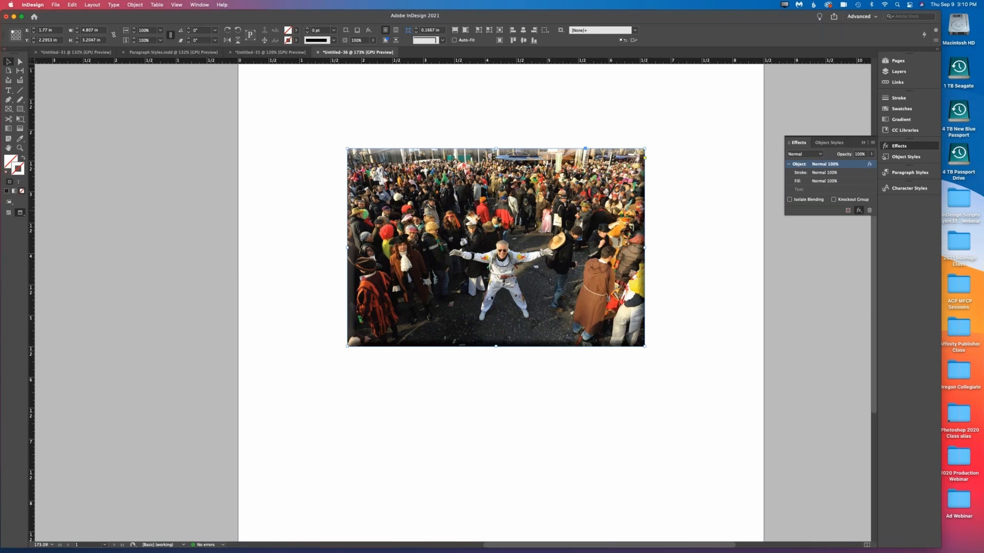
- Change the crowd photo's Bevel and Emboss style to Emboss and deselect the photo
left_click(859, 211)
left_click(883, 260)
left_click(330, 119)
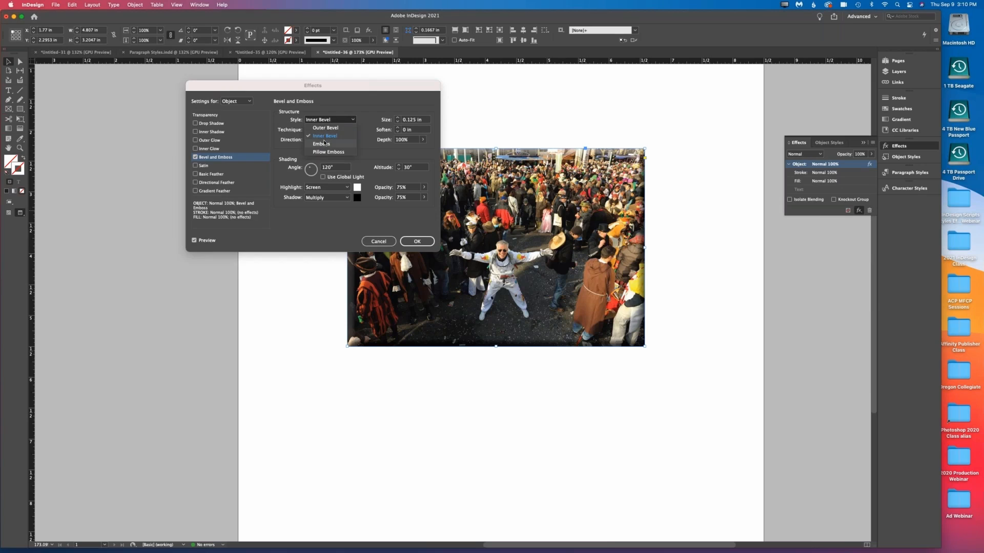
left_click(323, 143)
left_click(417, 245)
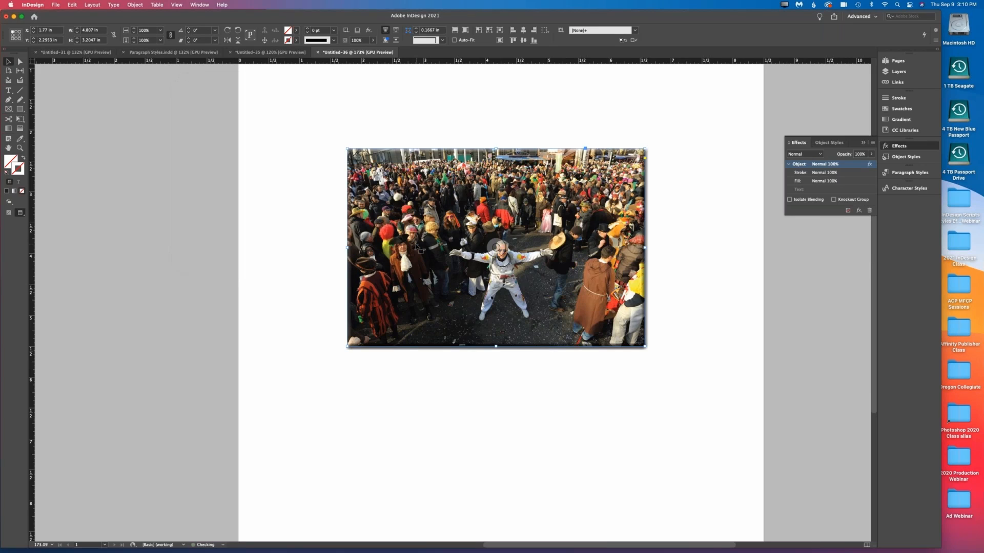
left_click(295, 210)
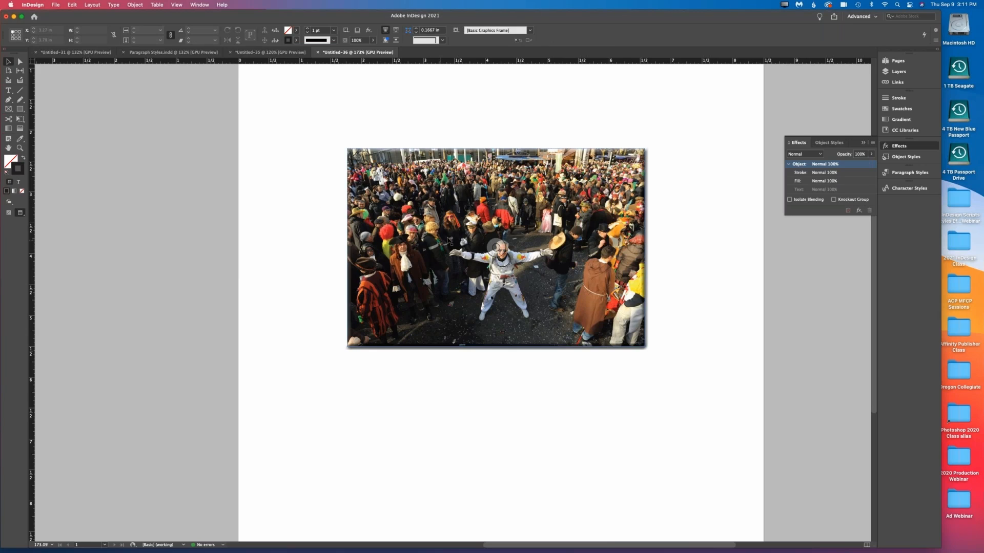
- Scale the crowd photo down to about 3.37 in wide and set its Bevel and Emboss style to Inner Bevel
left_click(449, 240)
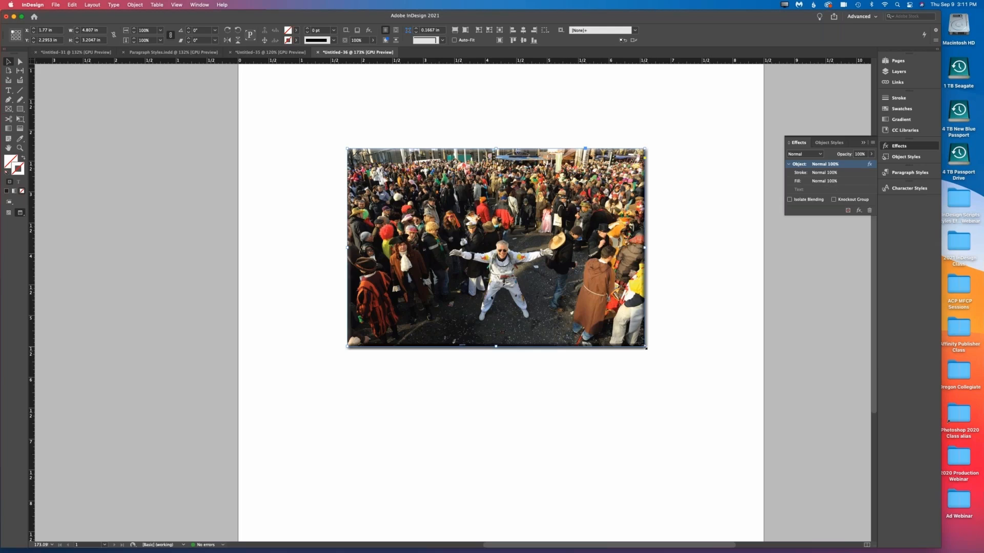
left_click_drag(644, 346, 556, 286)
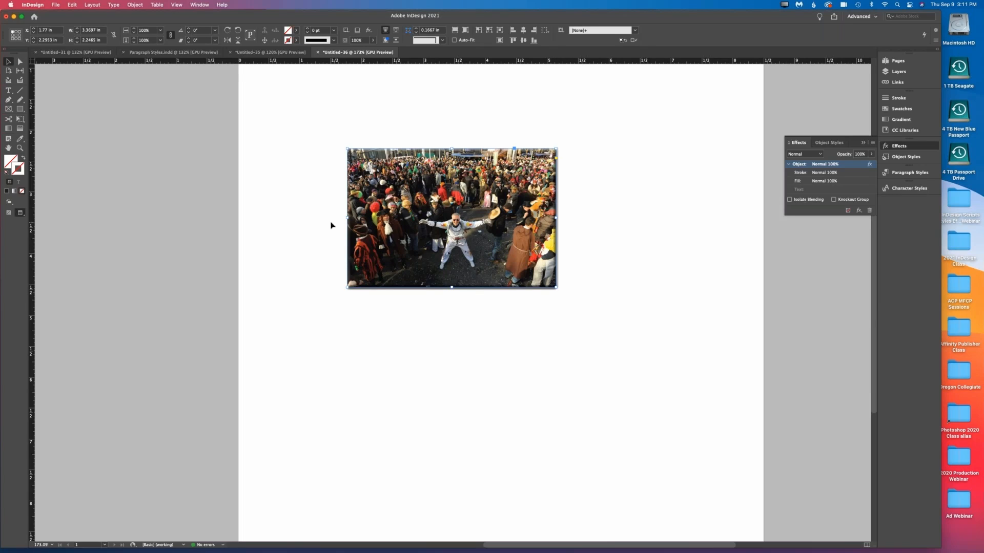
left_click(859, 211)
left_click(894, 261)
left_click(313, 122)
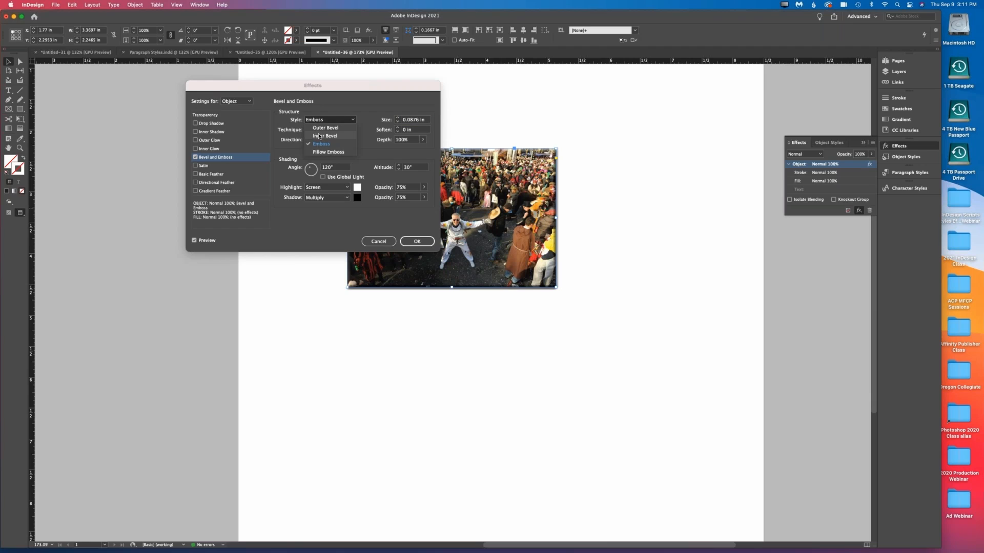
left_click(319, 135)
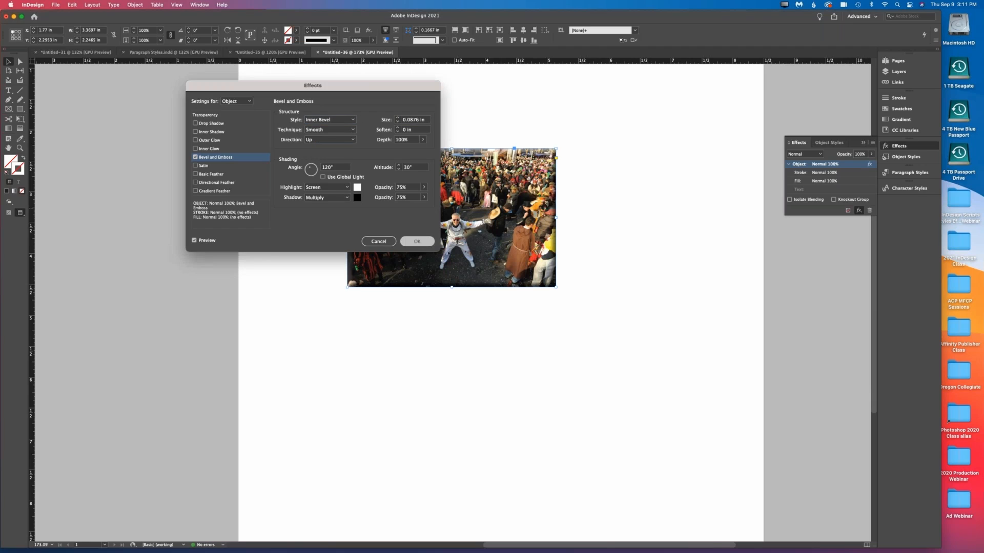
left_click(417, 241)
- Create a text frame below the photo with the centred word BEVEL in Nimrod MT Bold 33 pt, and select the word
key("t")
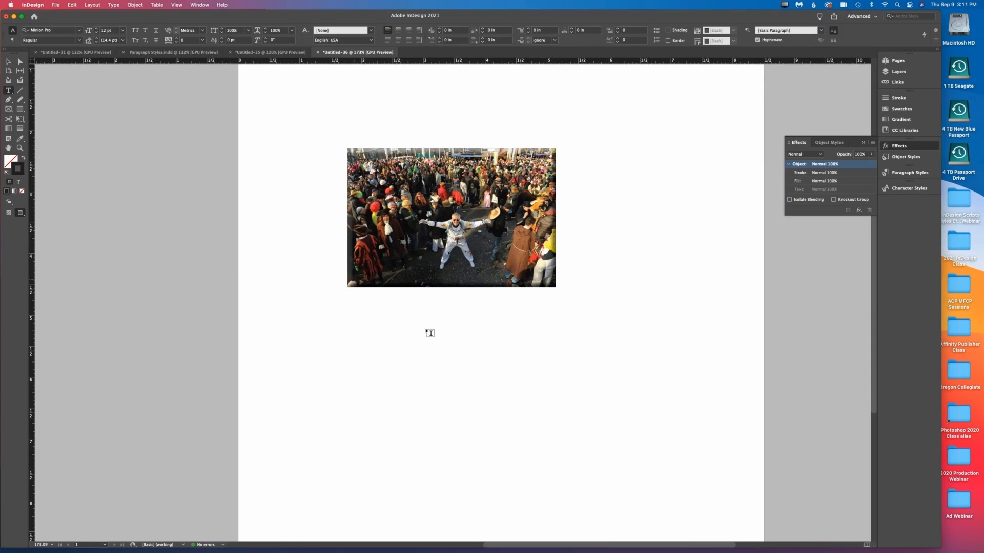
left_click_drag(399, 333, 587, 382)
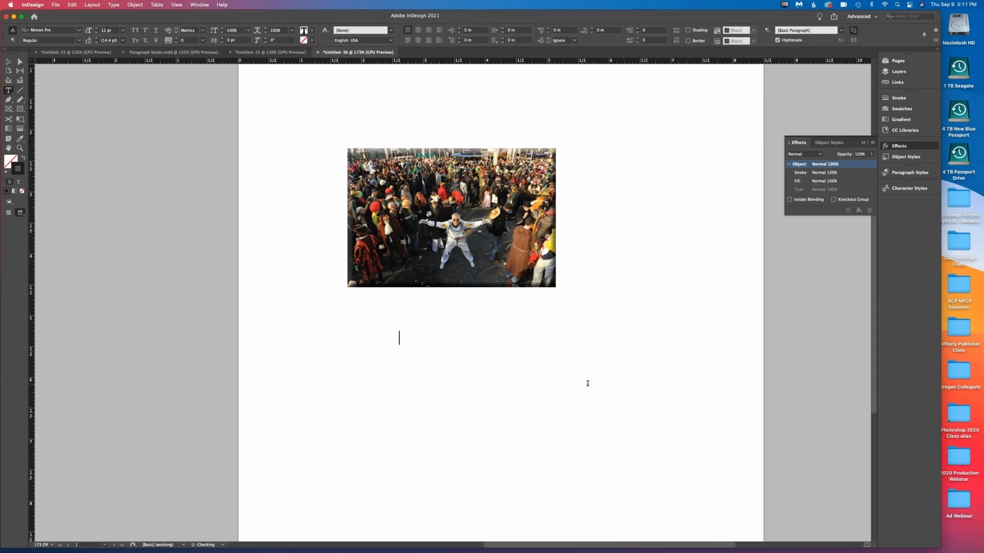
key("cmd+v")
key("cmd+a")
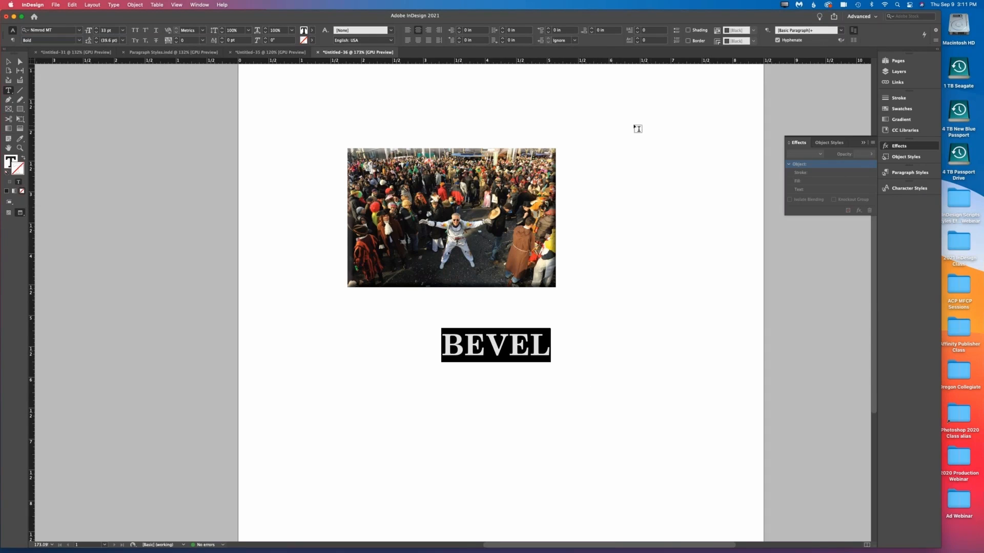
- Fill the selected BEVEL text with the yellow C=0 M=0 Y=100 K=0 swatch and give it a [Black] stroke
left_click(908, 109)
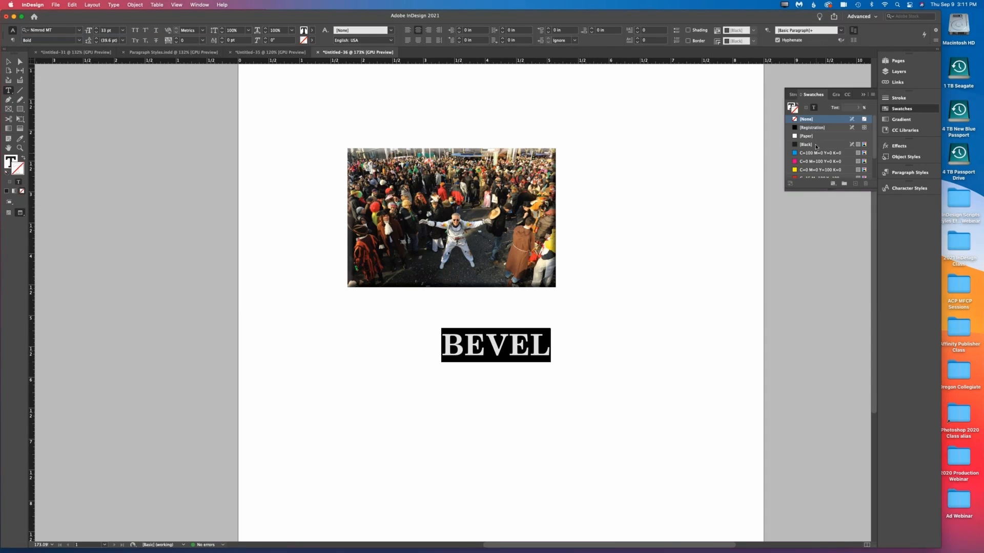
left_click(792, 106)
left_click(800, 169)
left_click(801, 146)
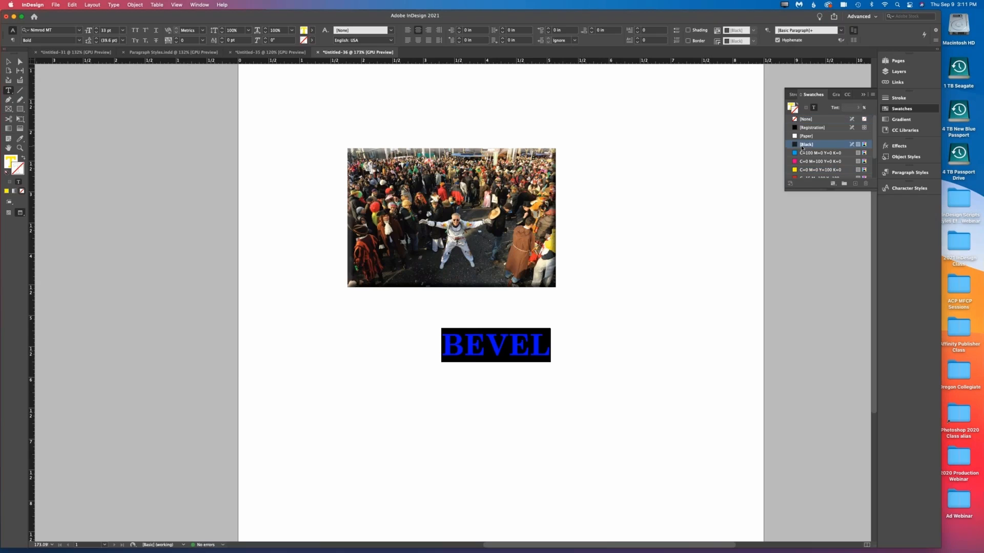
key("x")
left_click(801, 146)
- Set the BEVEL text's stroke weight to 0.3 pt and finish editing the text so its frame is selected
left_click(899, 98)
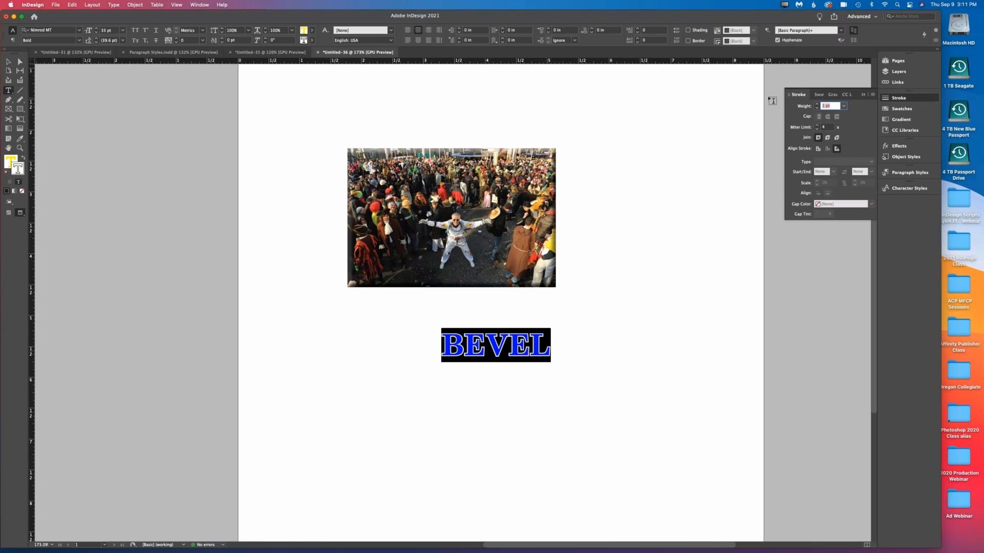
type("3")
key("Return")
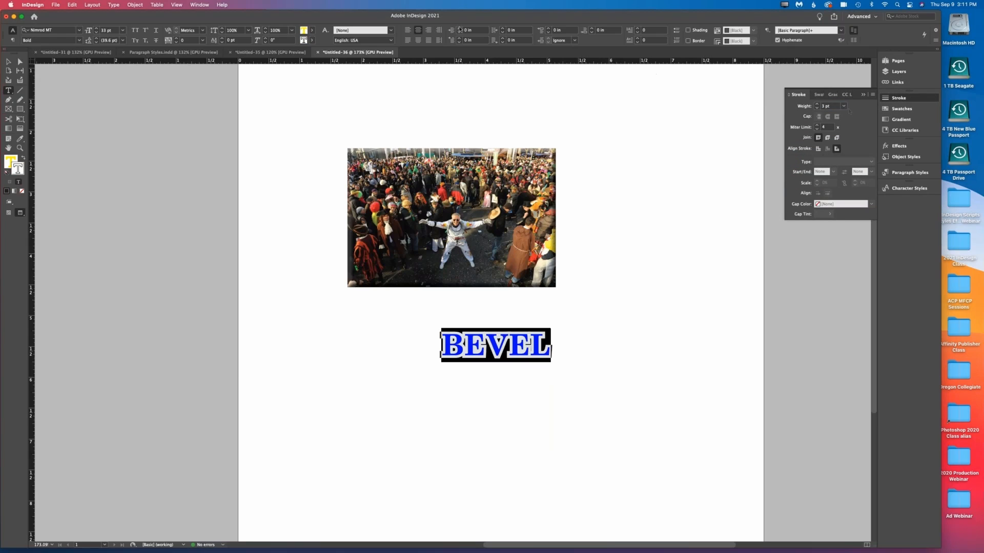
left_click(837, 105)
key("Escape")
key("Escape")
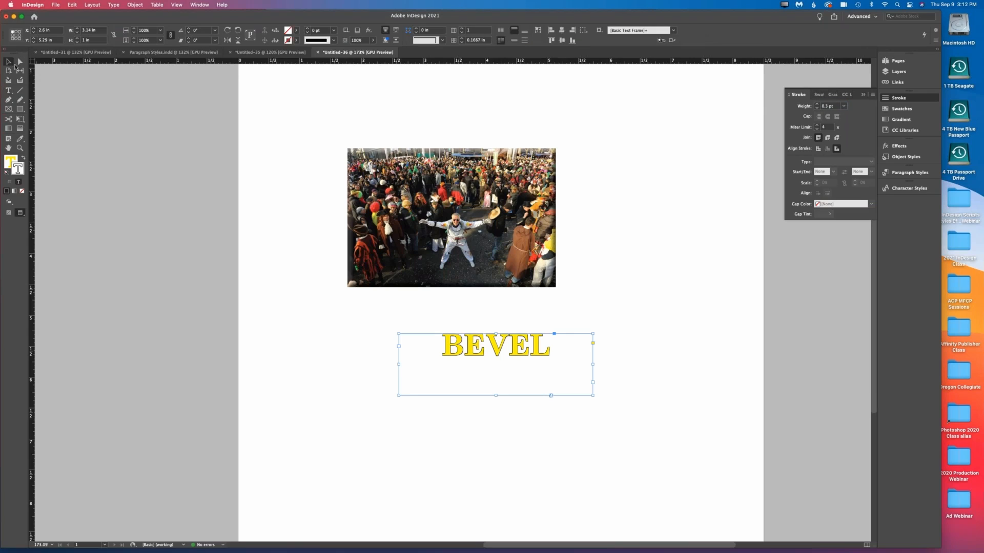
- Apply an Inner Bevel with a size of 0.0172 in to the BEVEL text frame and inspect the lettering up close
left_click(899, 146)
left_click(859, 210)
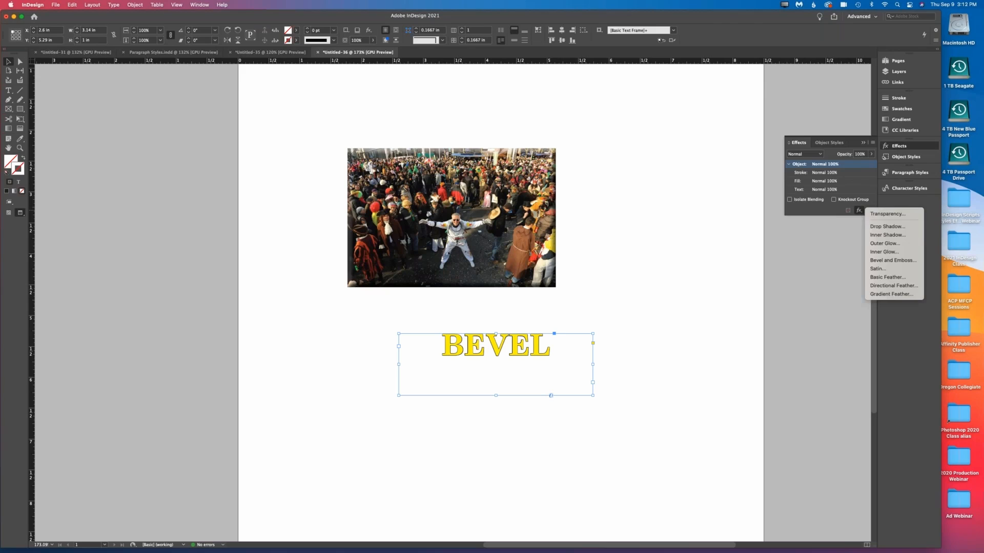
left_click(866, 261)
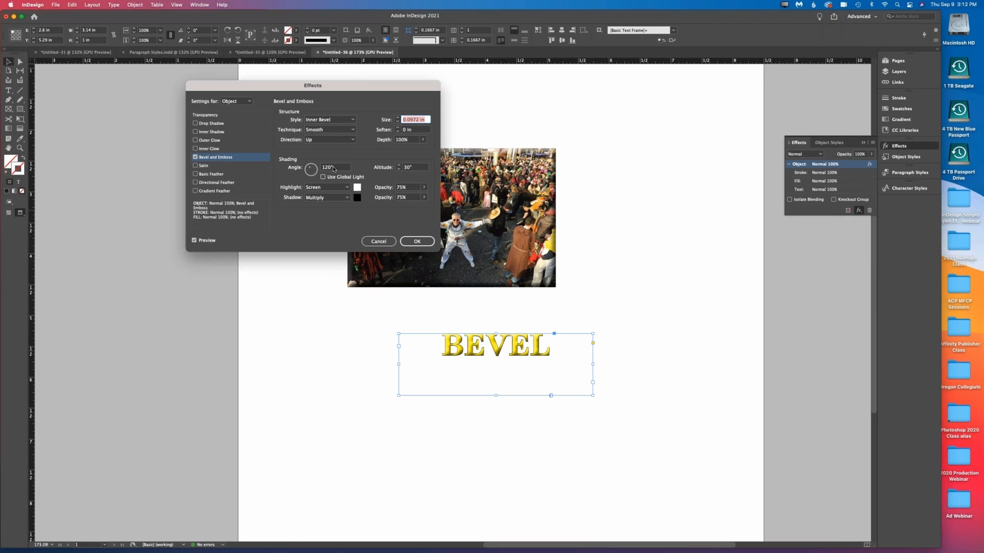
left_click(411, 120)
key("Tab")
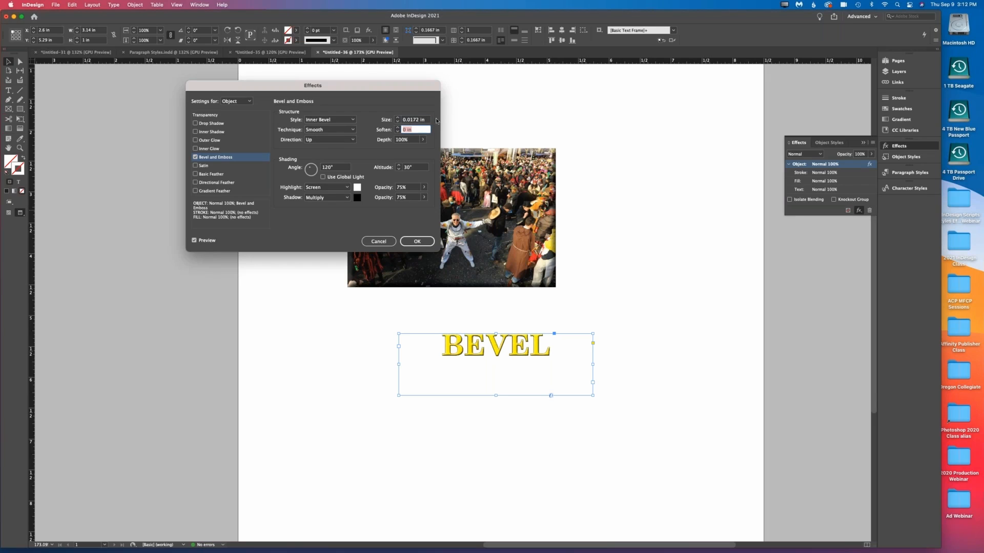
left_click(417, 241)
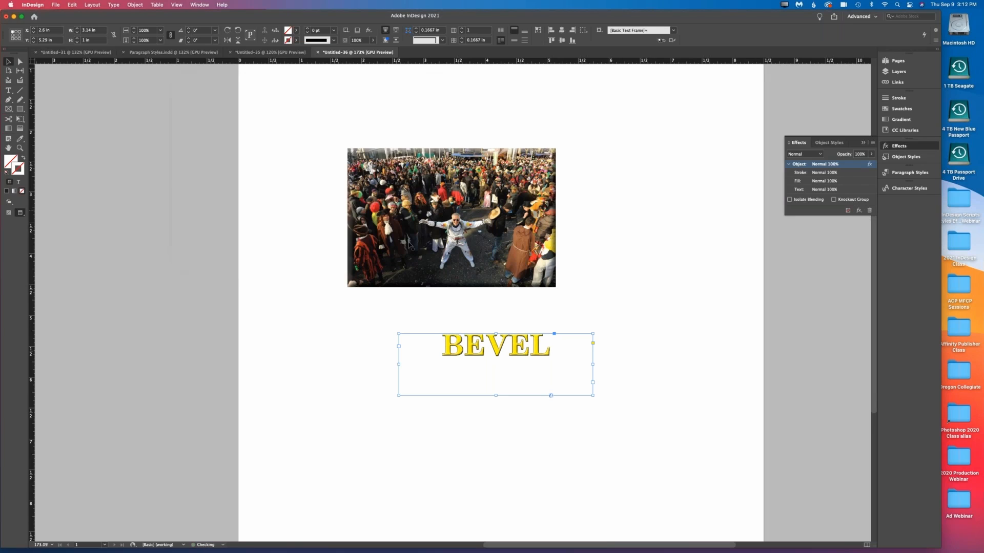
left_click(132, 169)
left_click(20, 148)
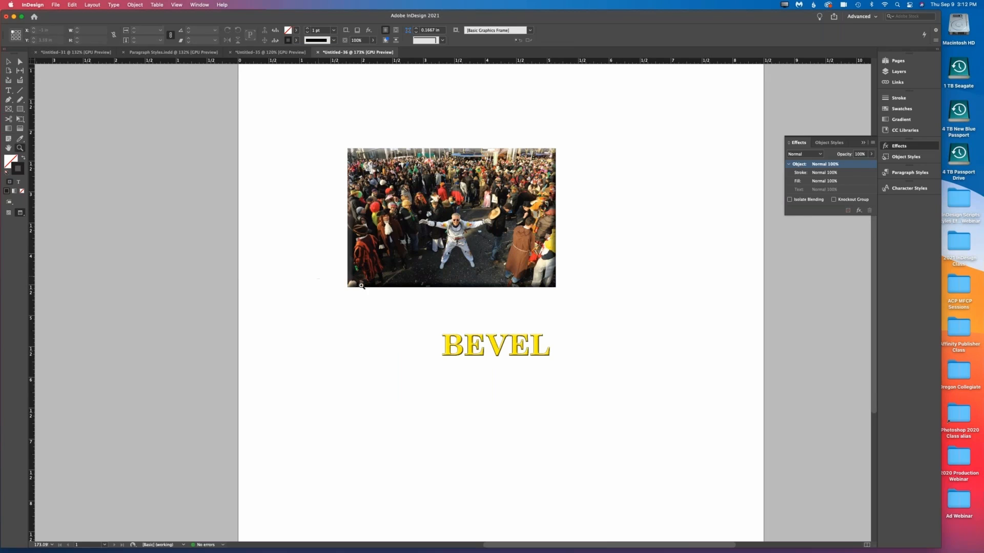
left_click_drag(427, 339, 524, 396)
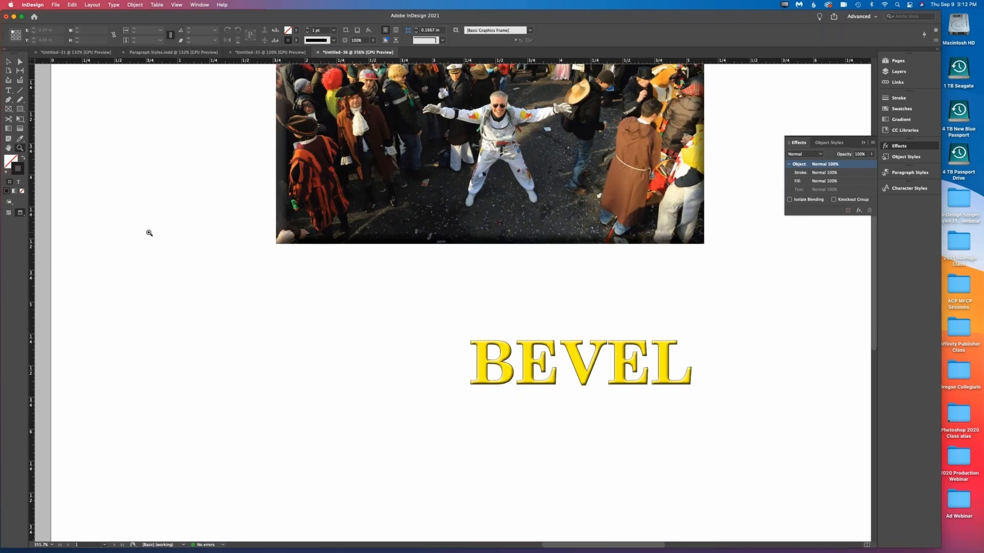
key("super+0")
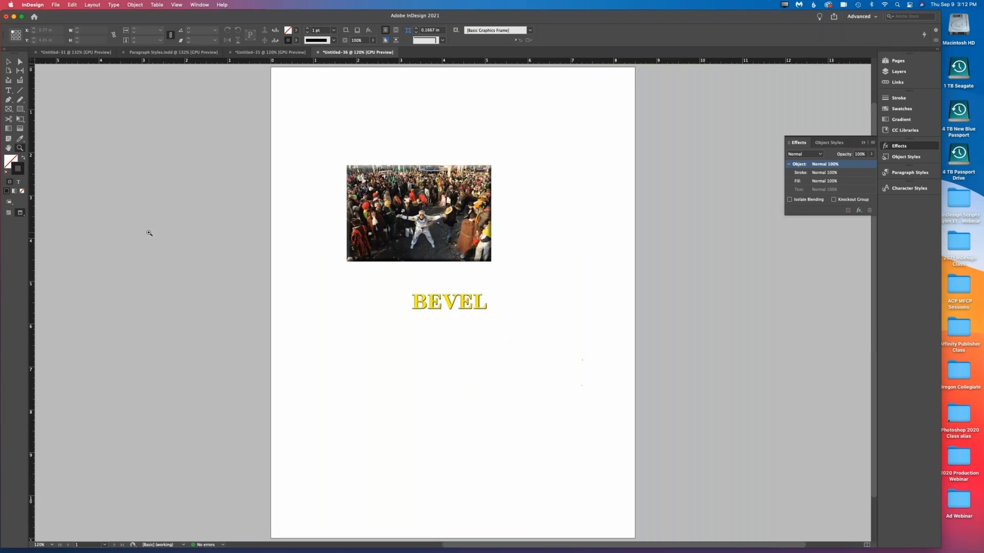
- Delete the crowd photo and the BEVEL text frame, and place Pandemic.jpg about 5.2 in wide on the page
left_click(8, 213)
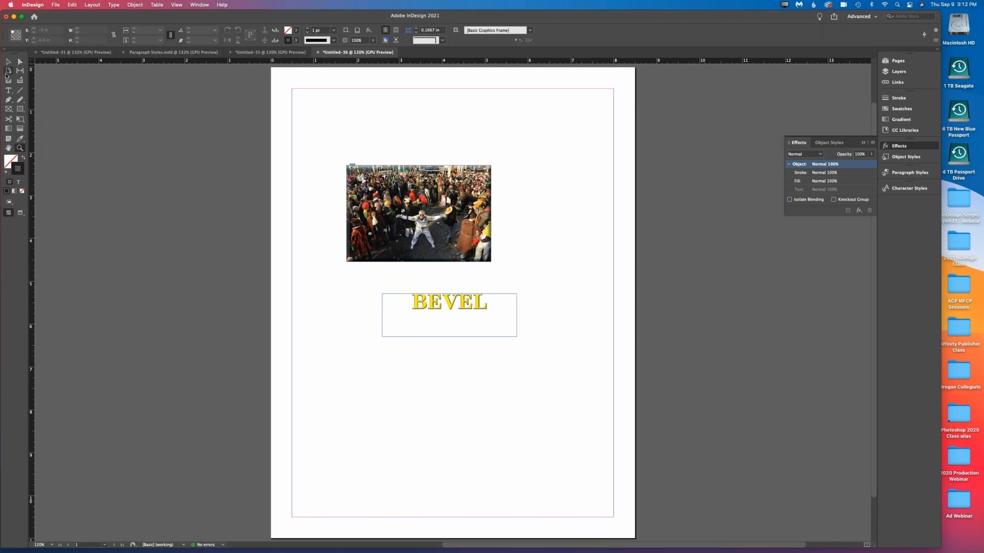
left_click(7, 63)
left_click_drag(298, 154, 551, 367)
key("Delete")
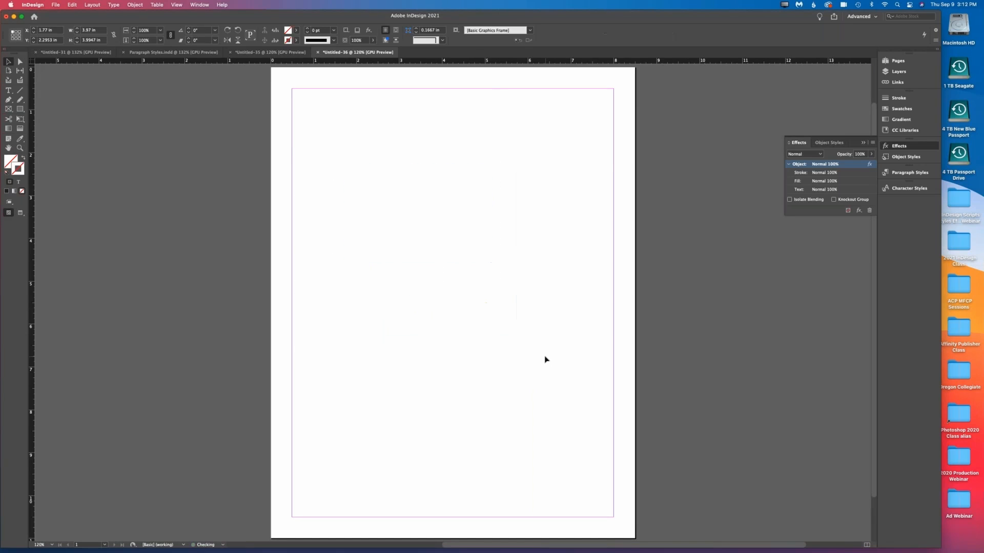
key("super+d")
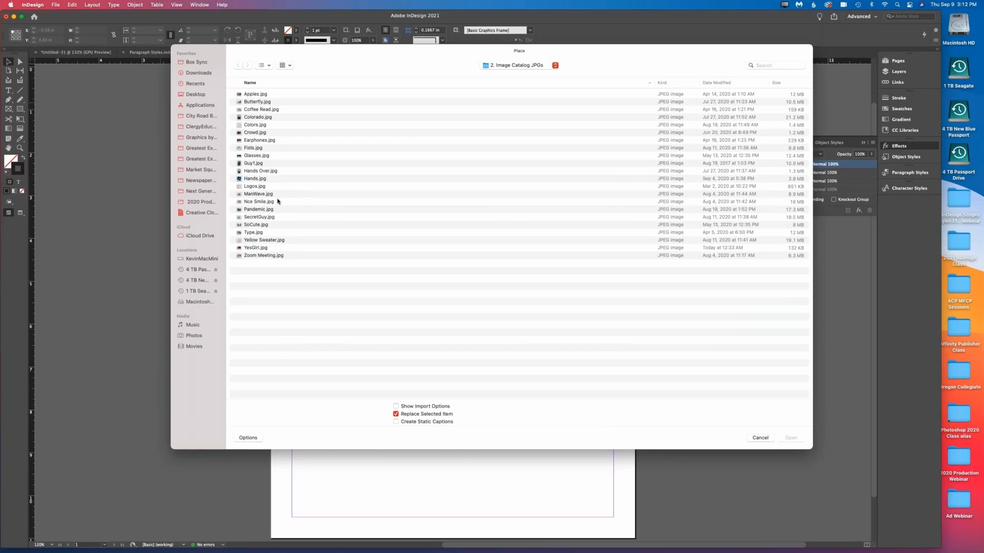
double_click(267, 210)
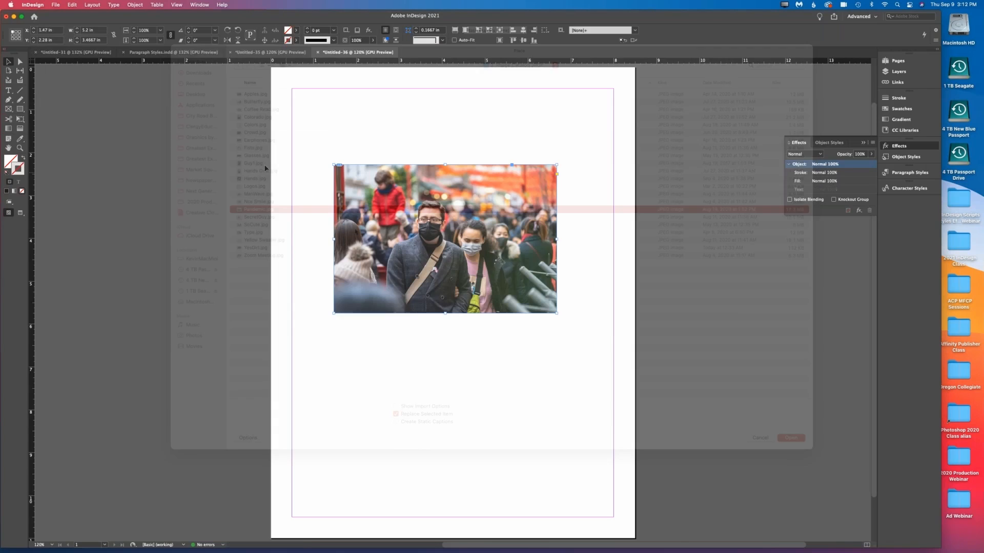
- Try a Basic Feather with a 0.25 in feather width on the placed photo and preview the page
left_click(859, 210)
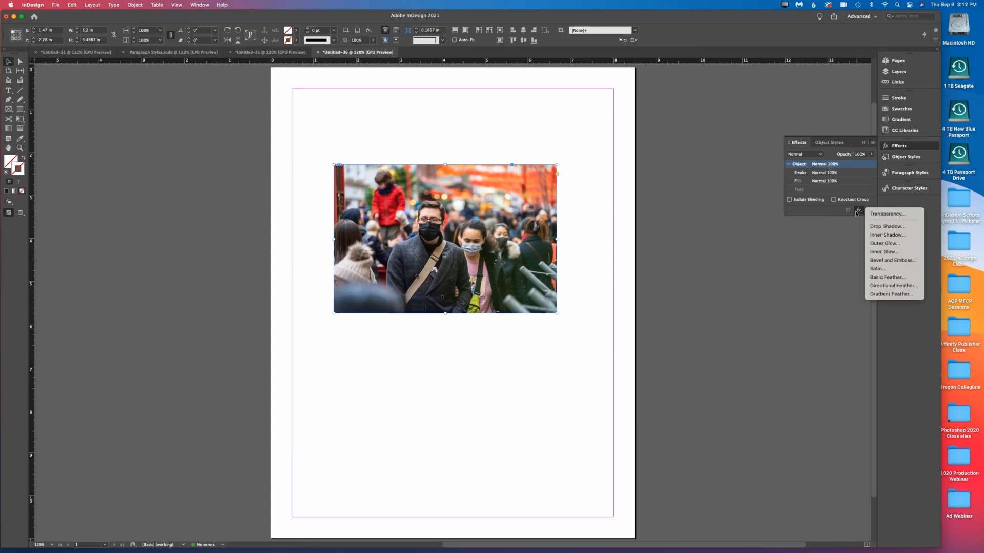
left_click(892, 277)
left_click(321, 117)
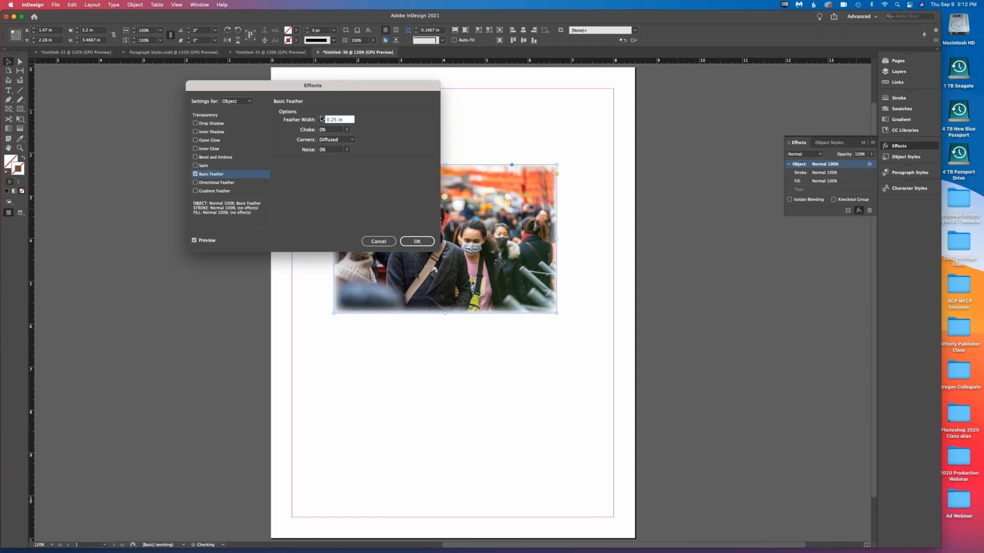
left_click(412, 240)
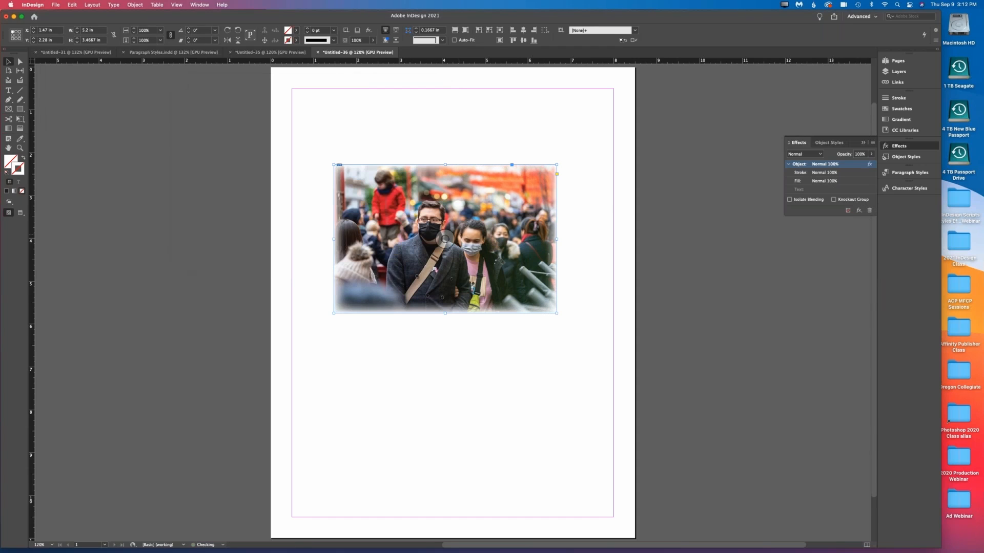
left_click(21, 212)
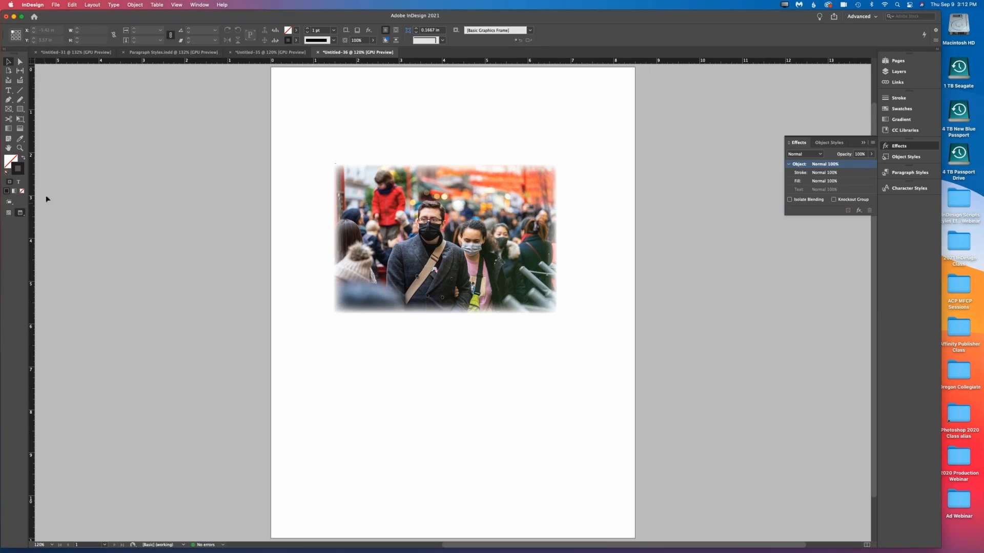
- Add a Directional Feather to the photo, trying a linked 0.125 in width on all edges before resetting them to 0 in
left_click(373, 224)
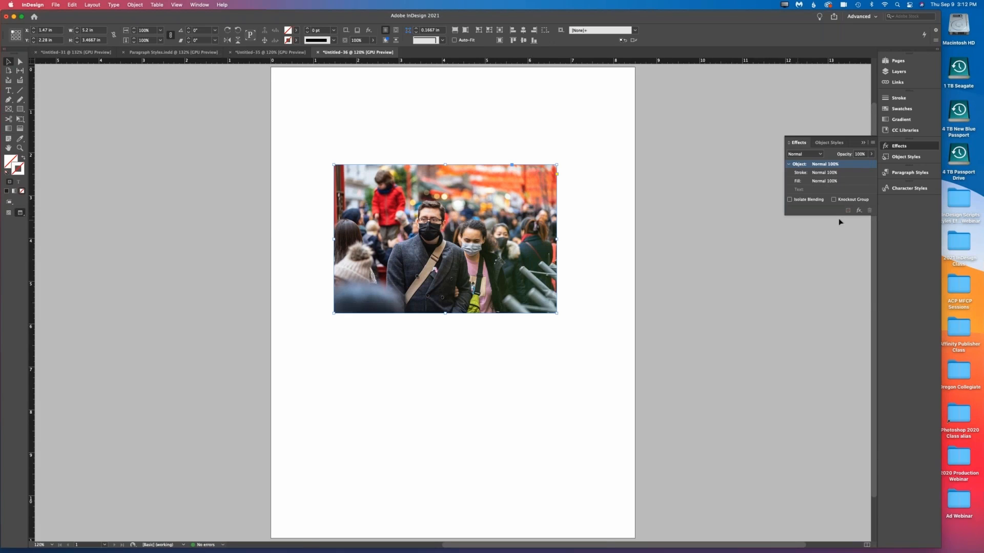
left_click(858, 210)
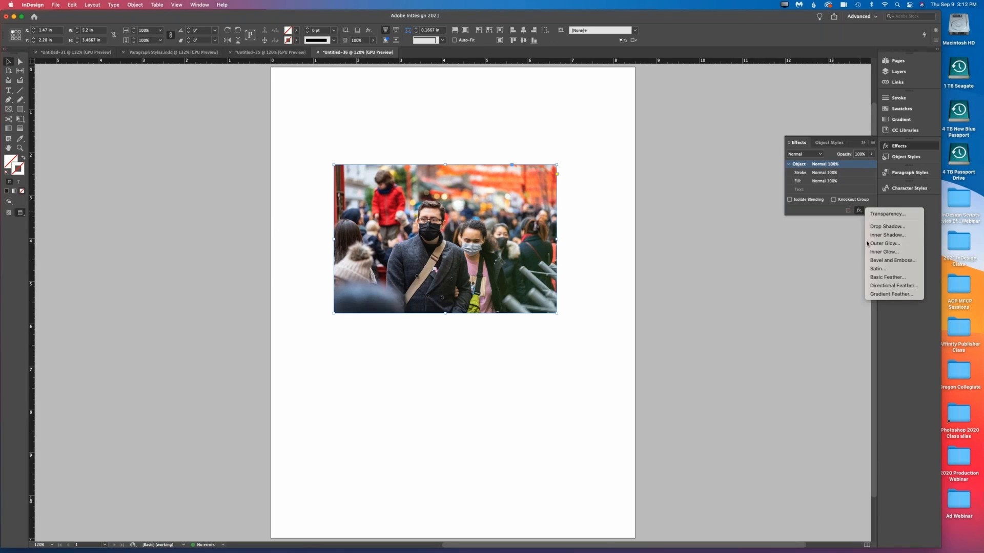
left_click(883, 285)
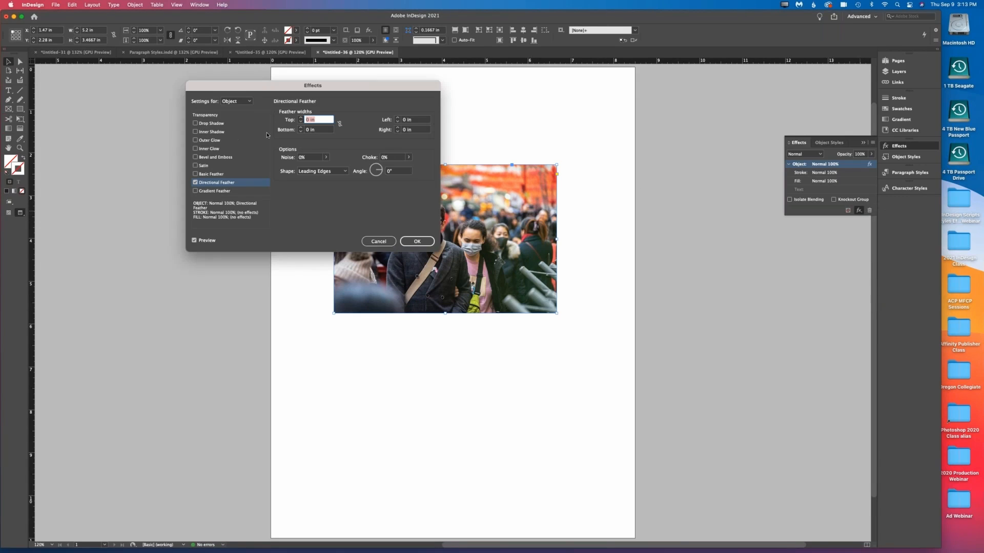
left_click(339, 123)
left_click(301, 129)
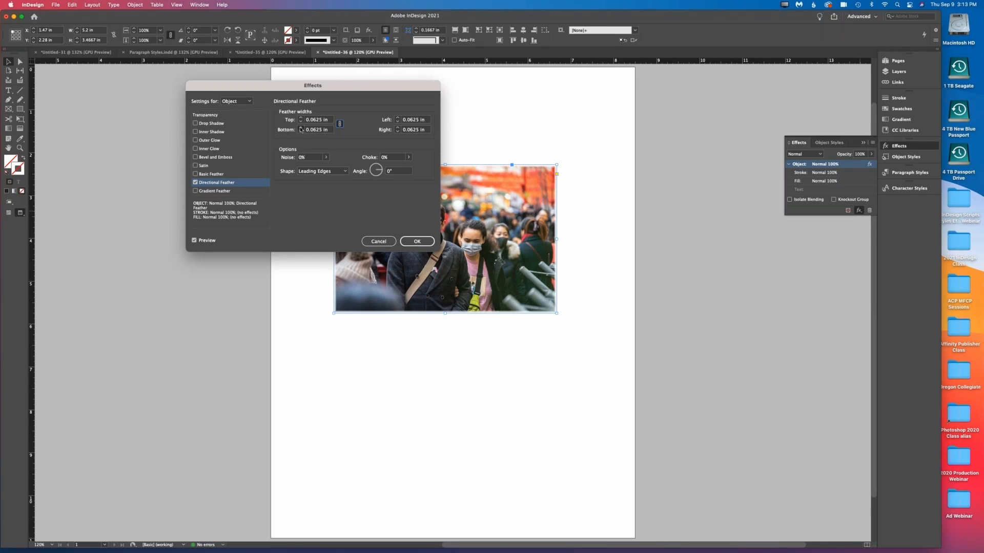
left_click(301, 128)
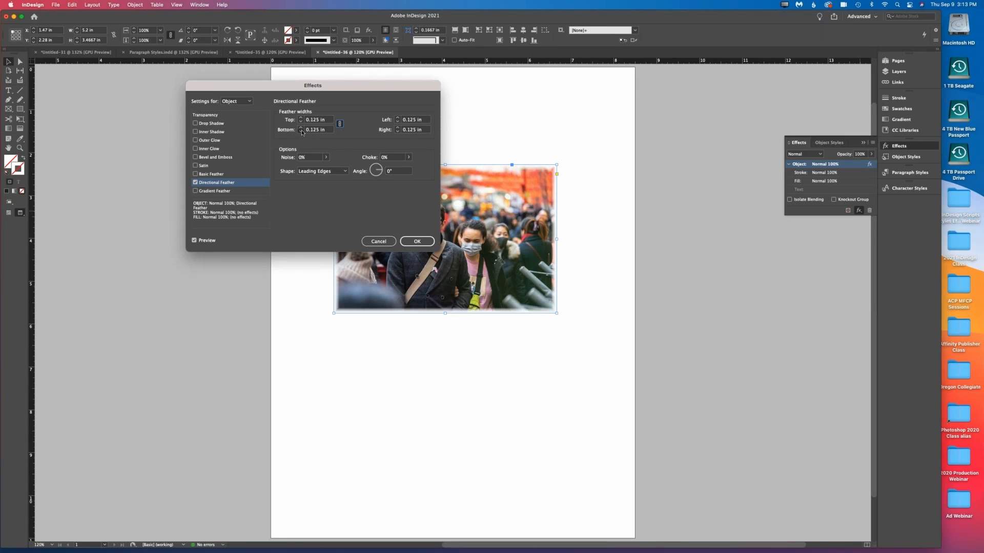
double_click(301, 132)
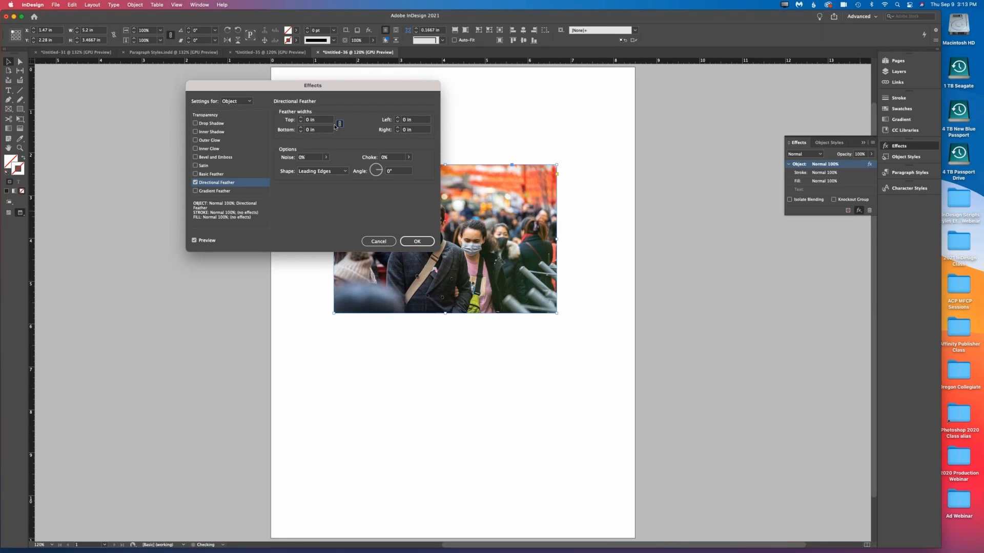
- Unlink the feather widths, increase only the bottom width so the photo's lower edge fades out, and deselect the photo
left_click(300, 129)
left_click(300, 128)
left_click(300, 128)
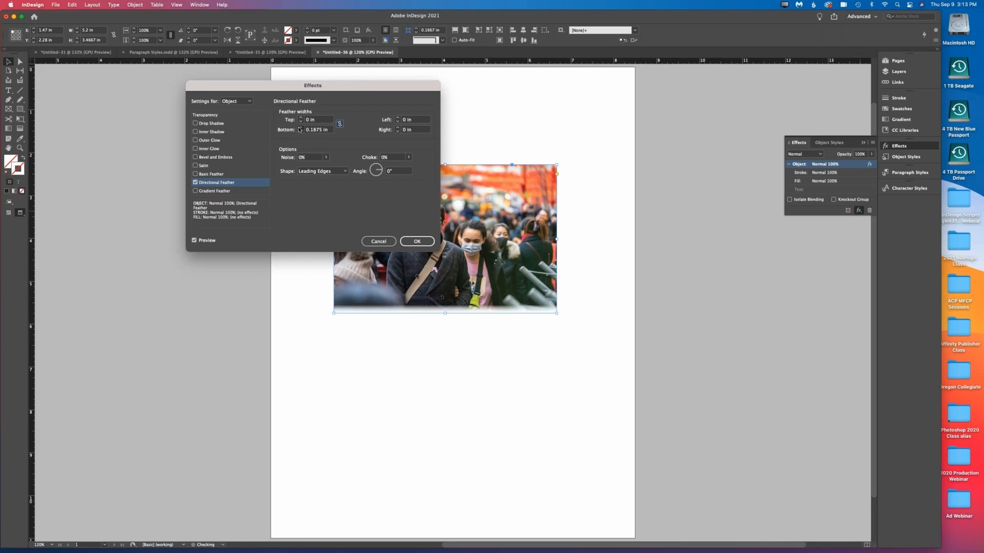
left_click(301, 128)
left_click(300, 129)
left_click(300, 128)
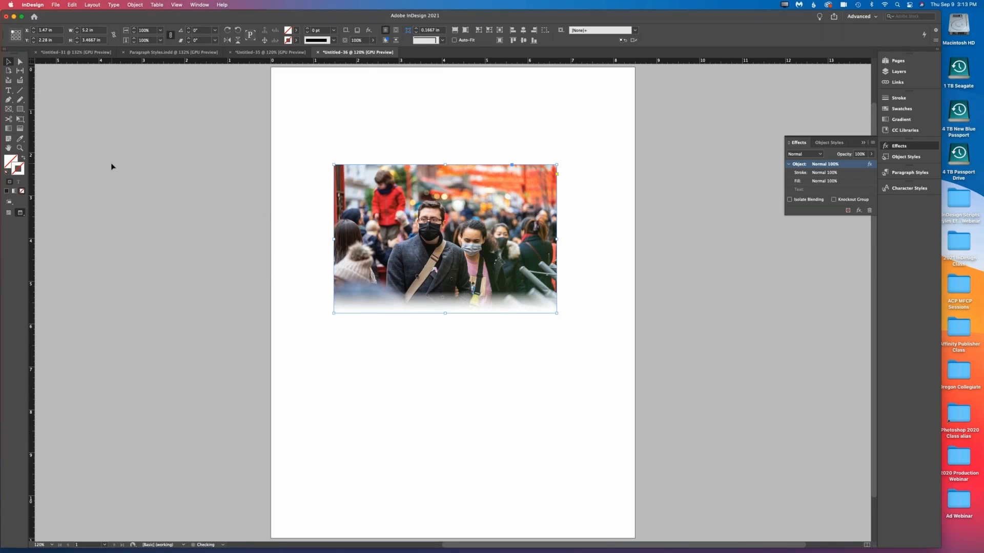
left_click(111, 162)
- Draw a rectangle about 6.1 by 5.74 in around the photo, fill it with [Black] and send it behind the photo
key("f")
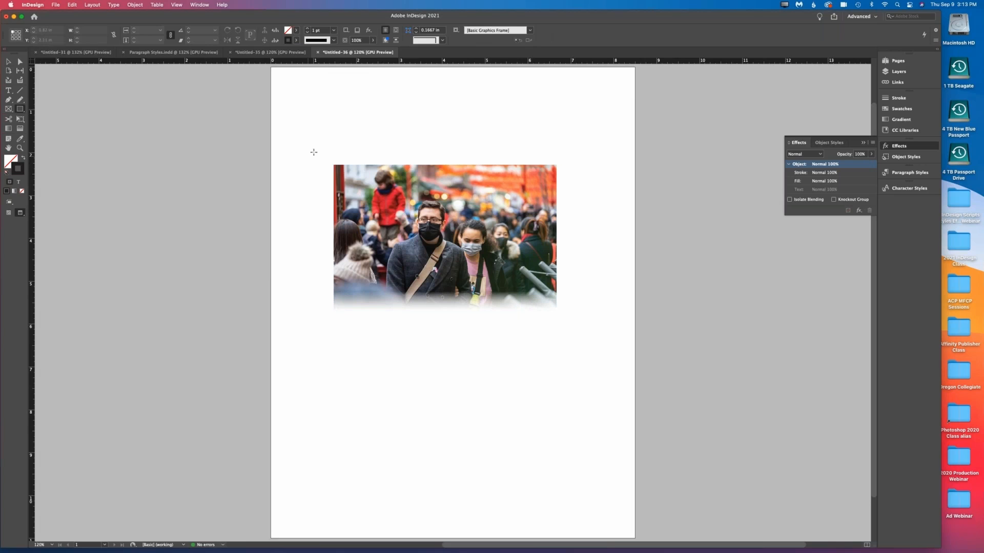
mouse_move(314, 151)
left_mouse_down()
mouse_move(539, 336)
mouse_move(576, 397)
left_mouse_up()
left_click(901, 109)
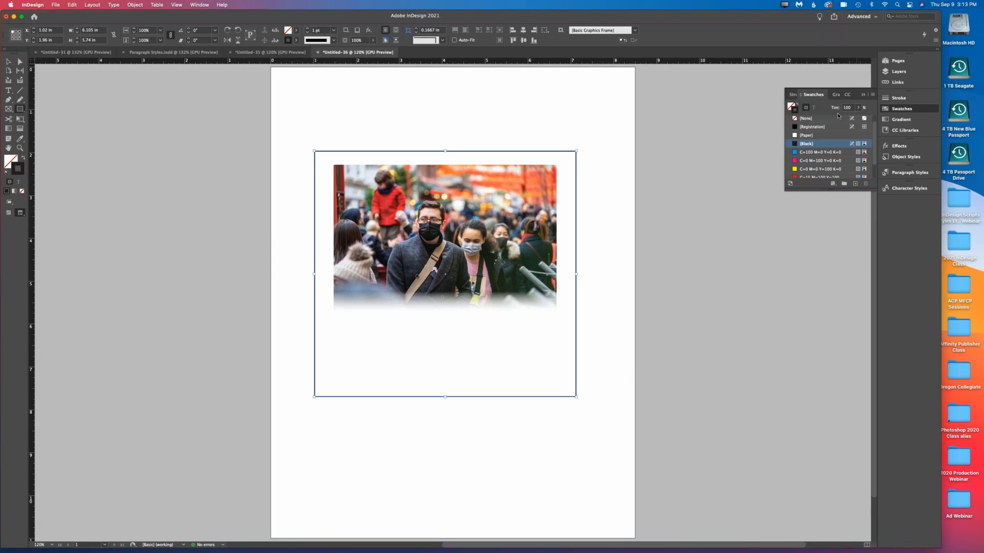
left_click(794, 119)
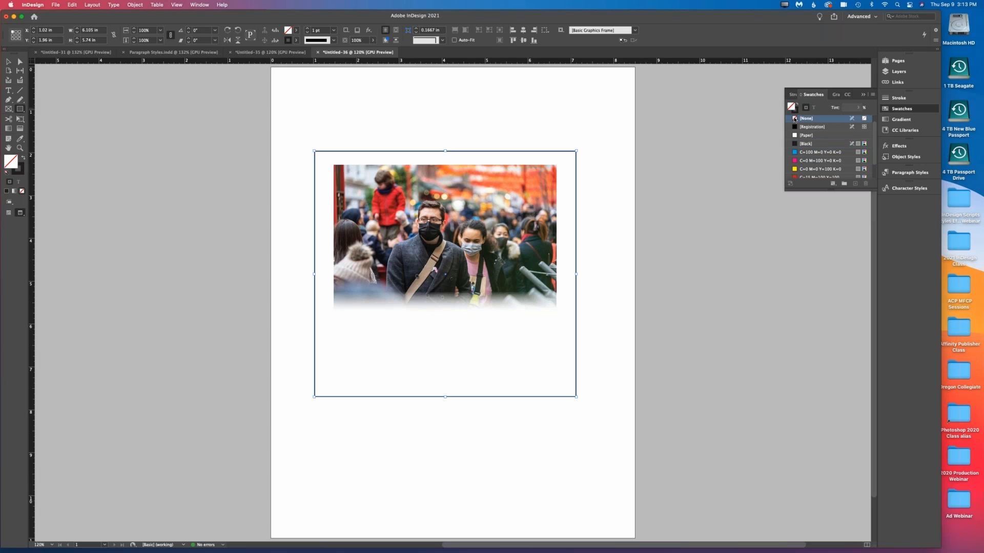
left_click(799, 143)
left_click(123, 206)
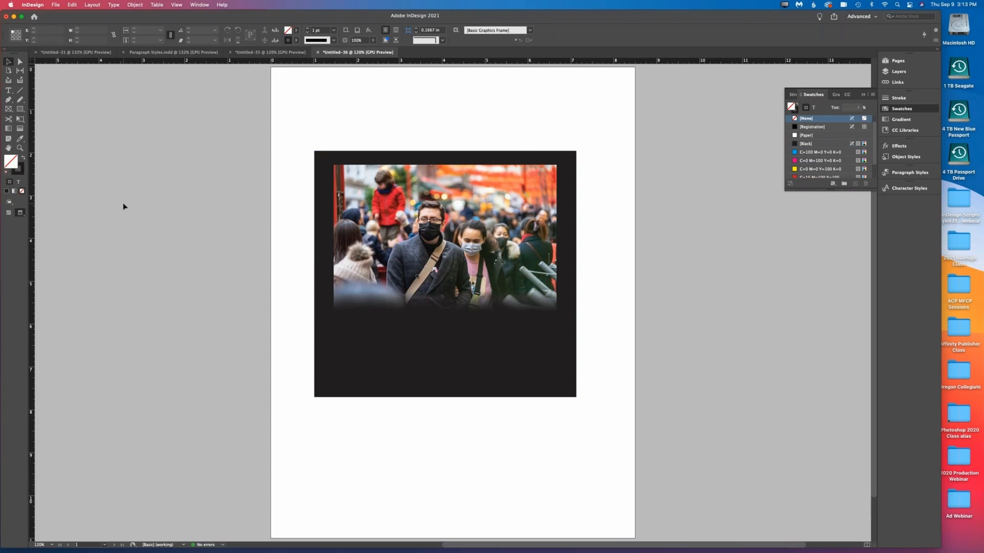
- Add a text frame on the black area below the photo with the large yellow word FEATHER, and select the photo
left_click(8, 90)
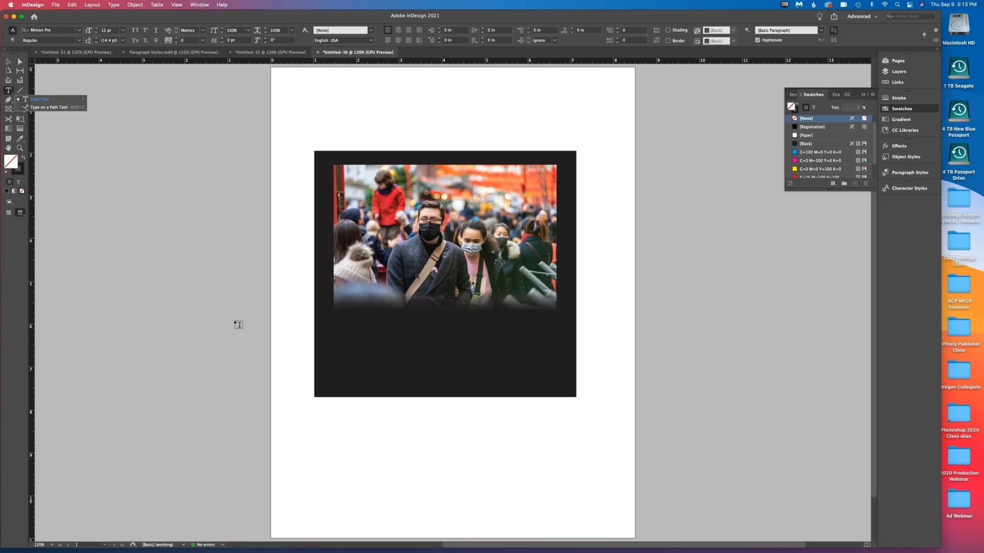
left_click_drag(339, 337, 466, 374)
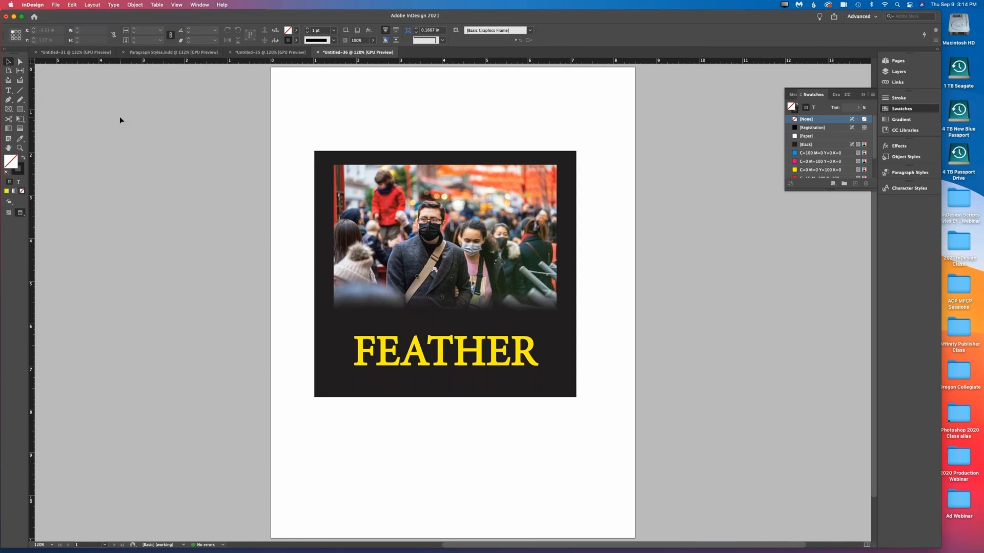
left_click(444, 204)
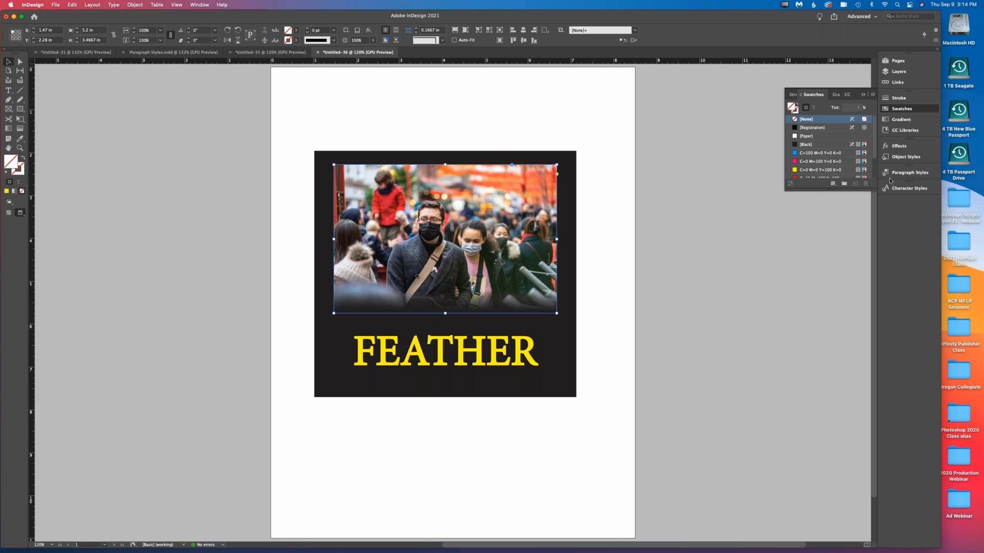
- Open the Directional Feather settings of the selected photo to review them
left_click(899, 146)
left_click(859, 210)
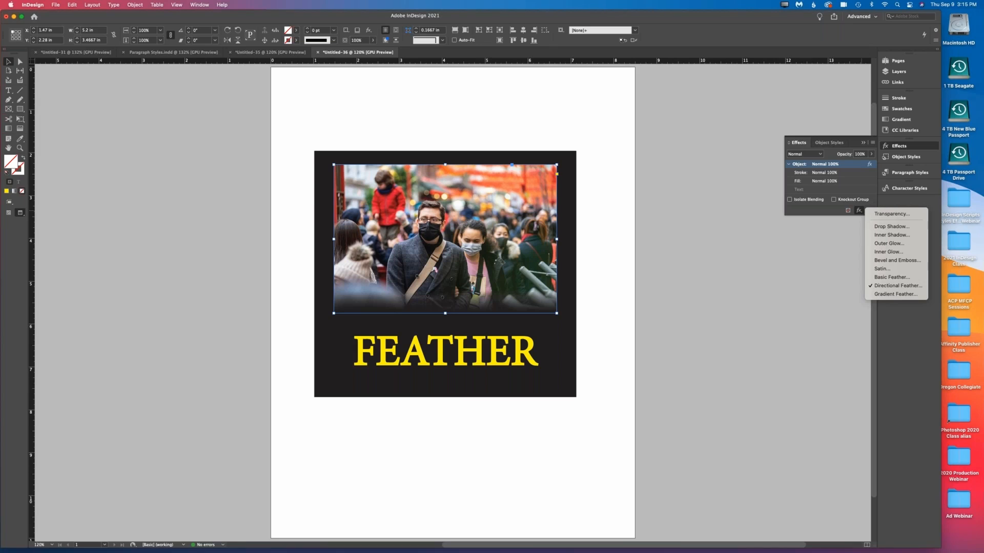
left_click(897, 286)
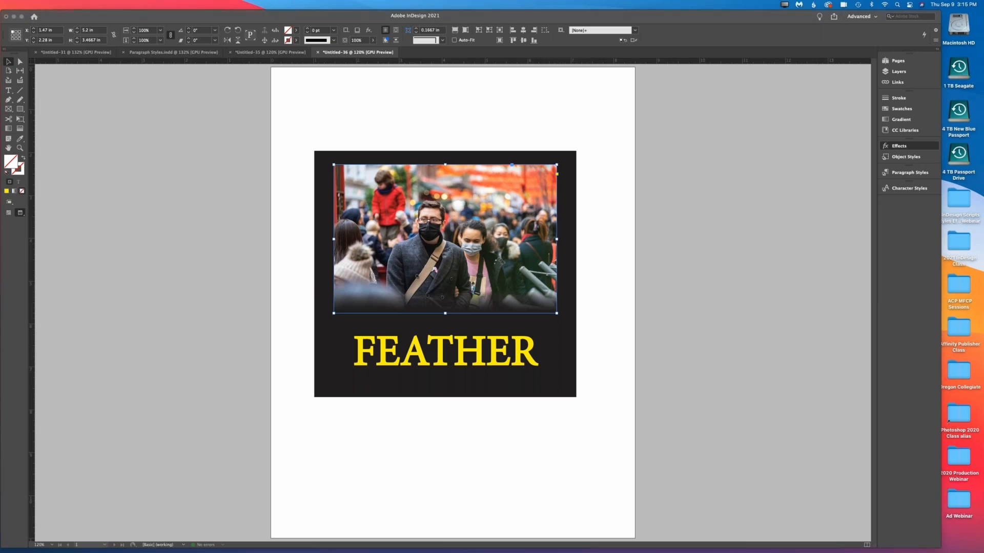
- Add a text frame about 3.41 by 0.57 in above the black rectangle containing the word Style
left_click(904, 172)
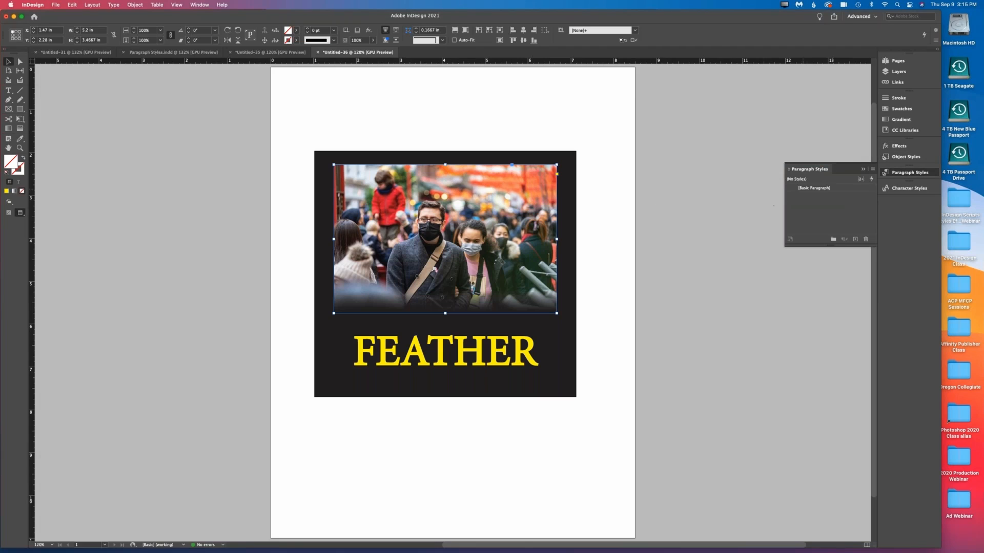
left_click(8, 90)
left_click_drag(341, 103, 487, 128)
type("Style")
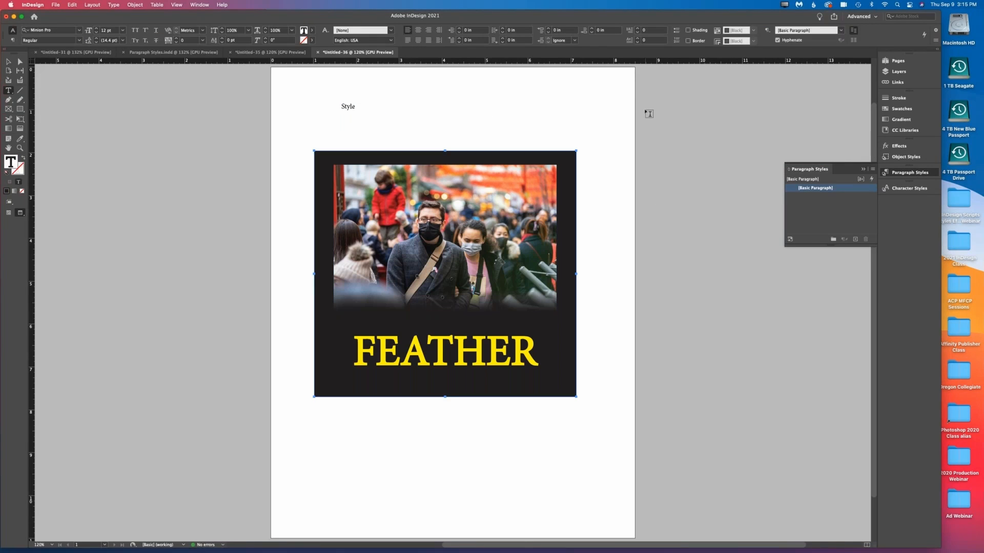
- Create a new paragraph style named get rid based on the selected word Style
key("super+a")
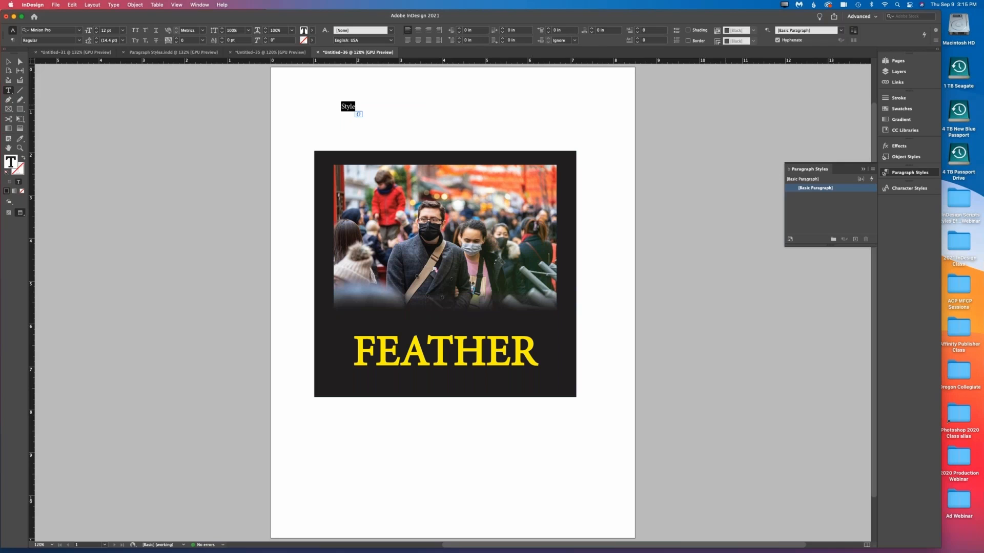
left_click(871, 169)
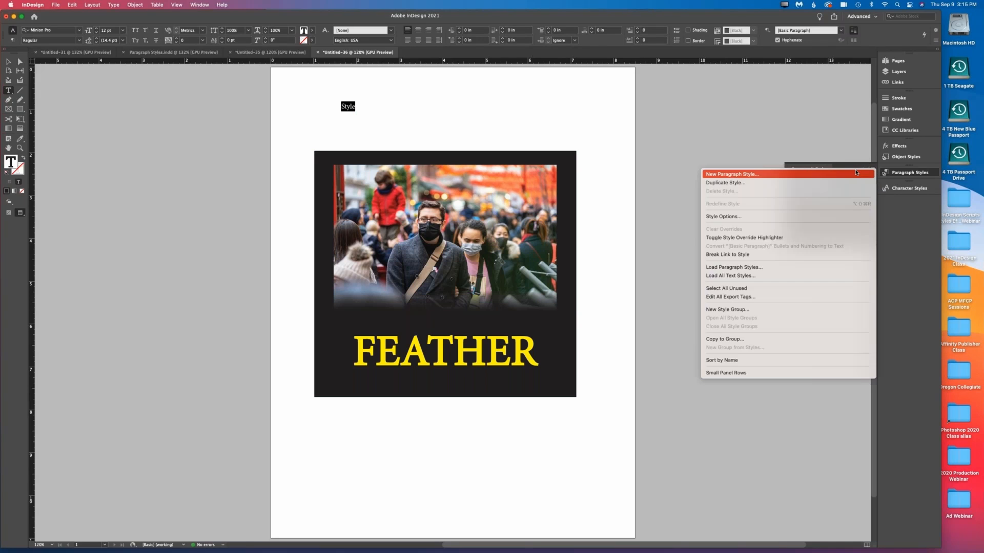
left_click(856, 174)
key("Escape")
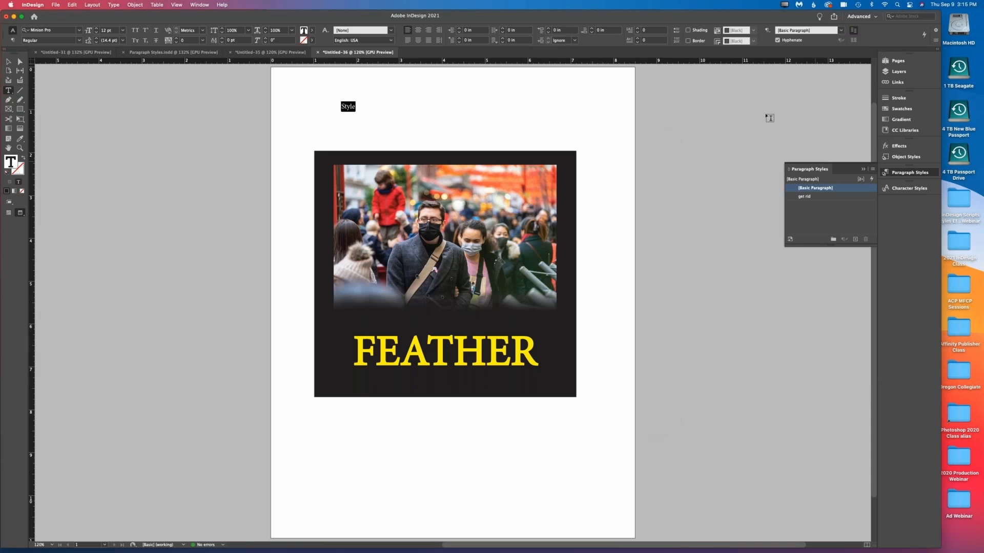
- Apply the get rid paragraph style to the Style text frame and delete that style from the document
key("Escape")
left_click(833, 197)
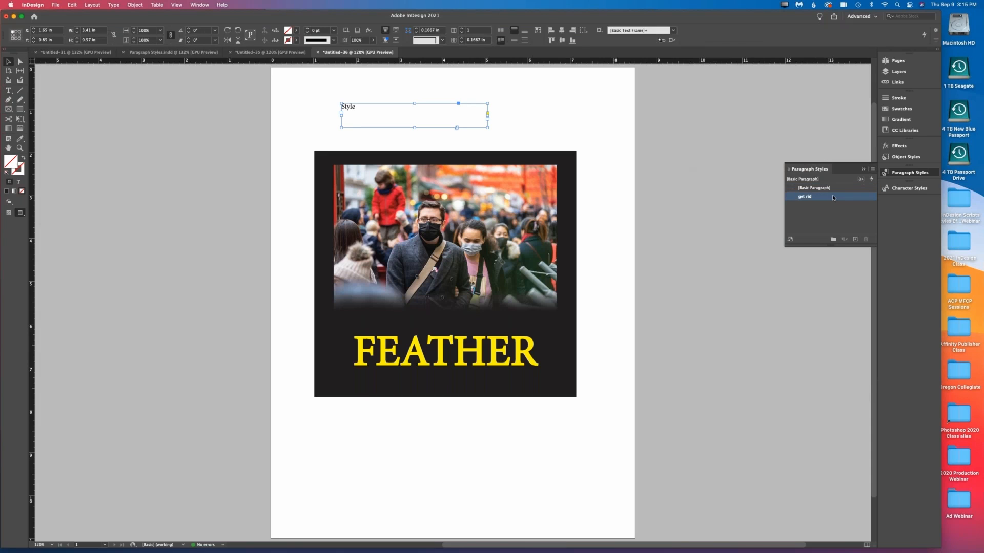
left_click(865, 240)
left_click(865, 239)
key("Return")
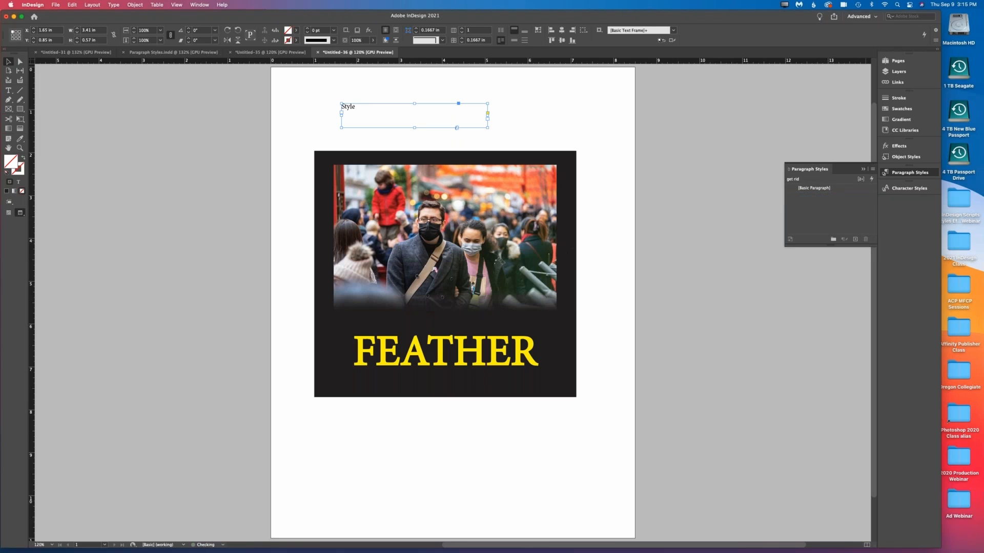